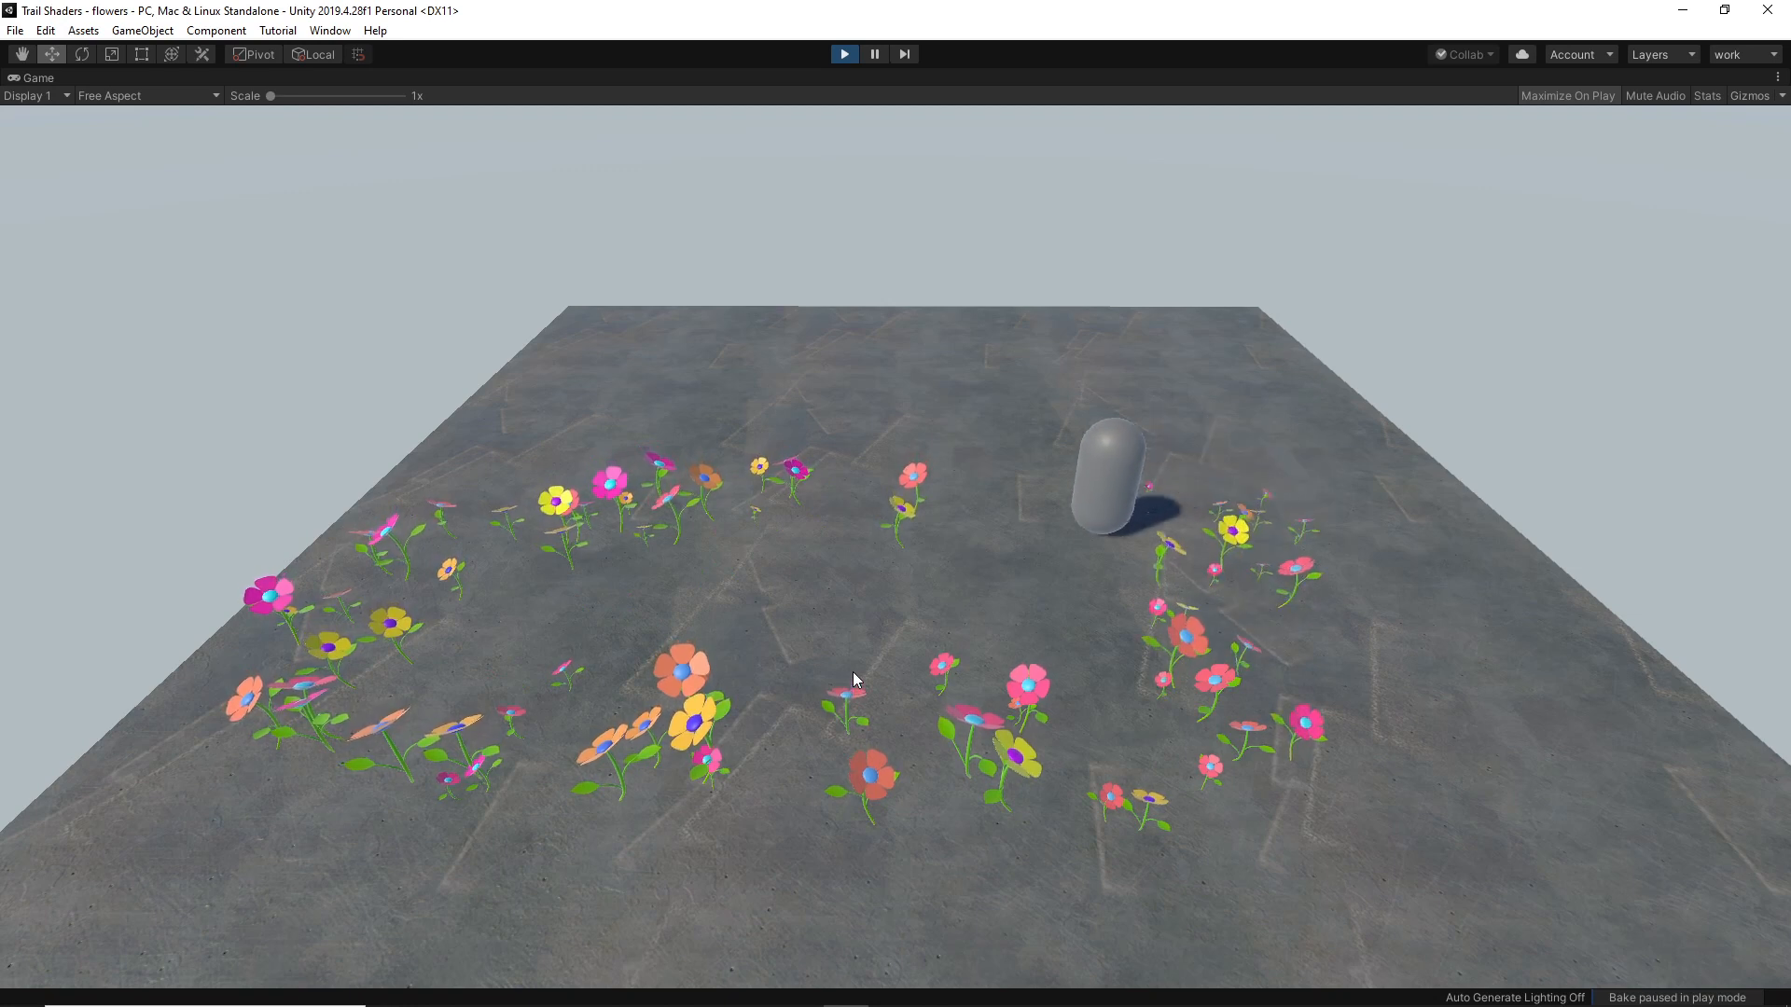
Move the capsule around the plane in play mode to preview its flower trail, and stop play mode.
{"action": "key", "text": "d"}
{"action": "key", "text": "a"}
{"action": "key", "text": "s"}
{"action": "key", "text": "w"}
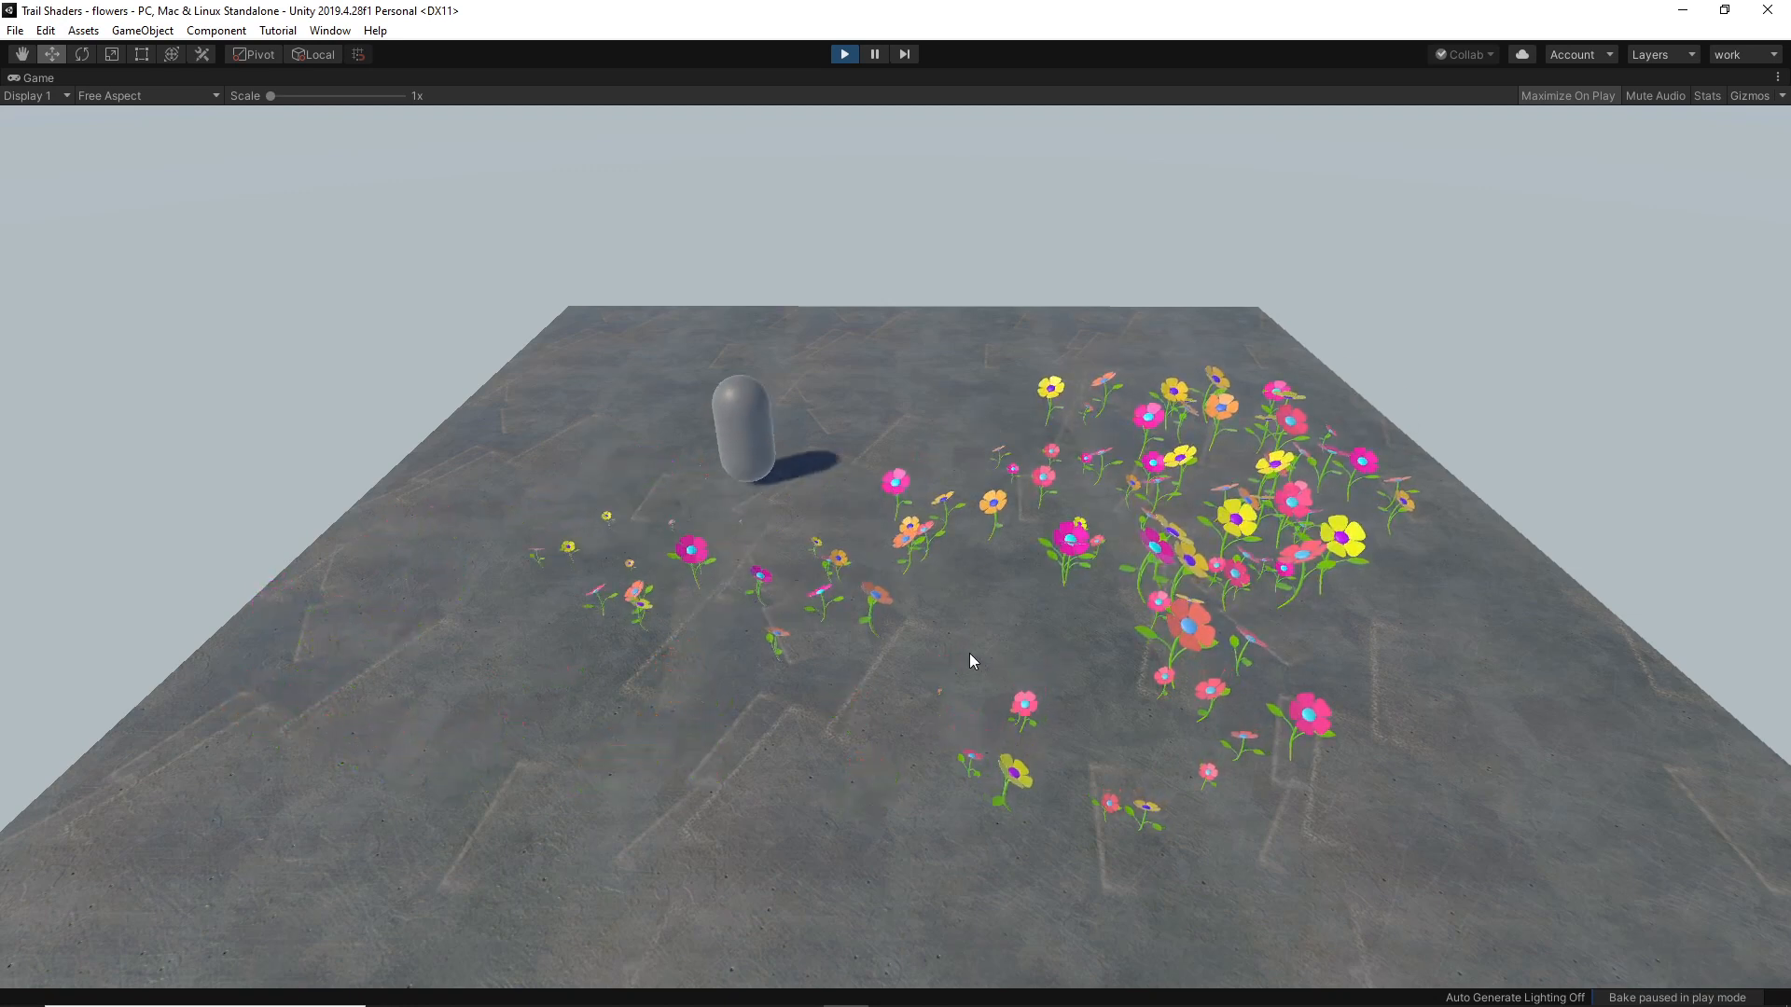
{"action": "key", "text": "d"}
{"action": "key", "text": "s"}
{"action": "key", "text": "a"}
{"action": "key", "text": "a"}
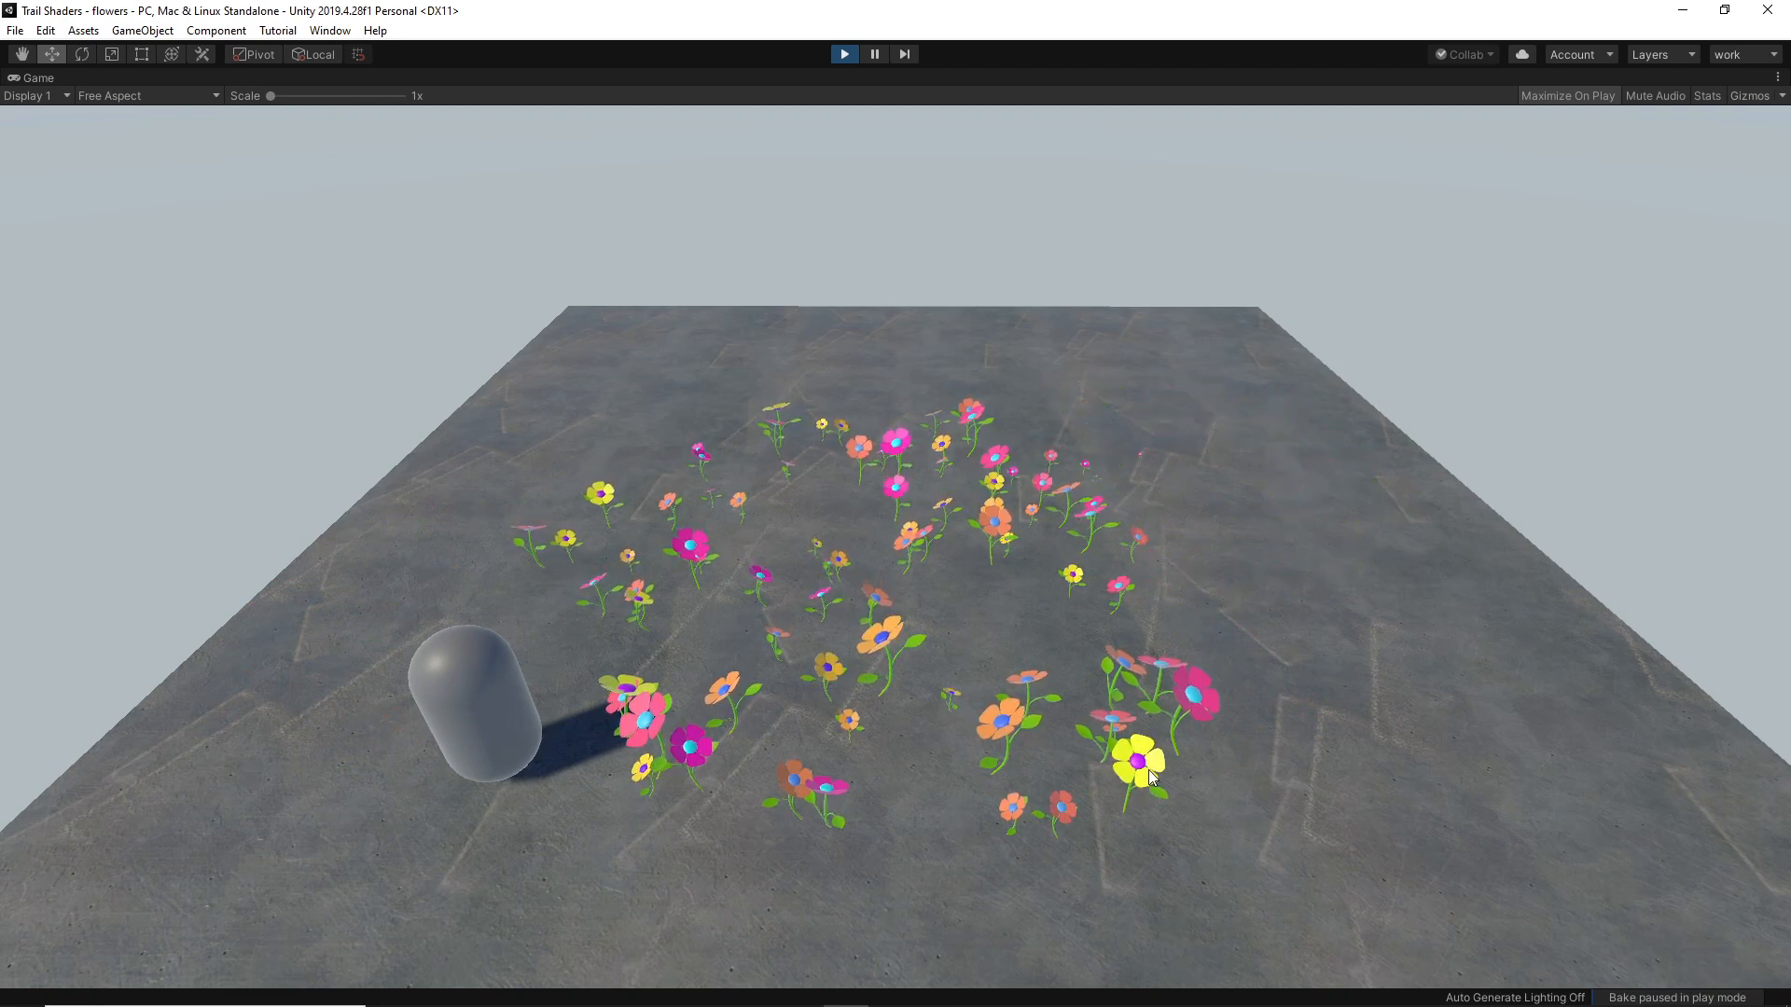
{"action": "key", "text": "w"}
{"action": "key", "text": "d"}
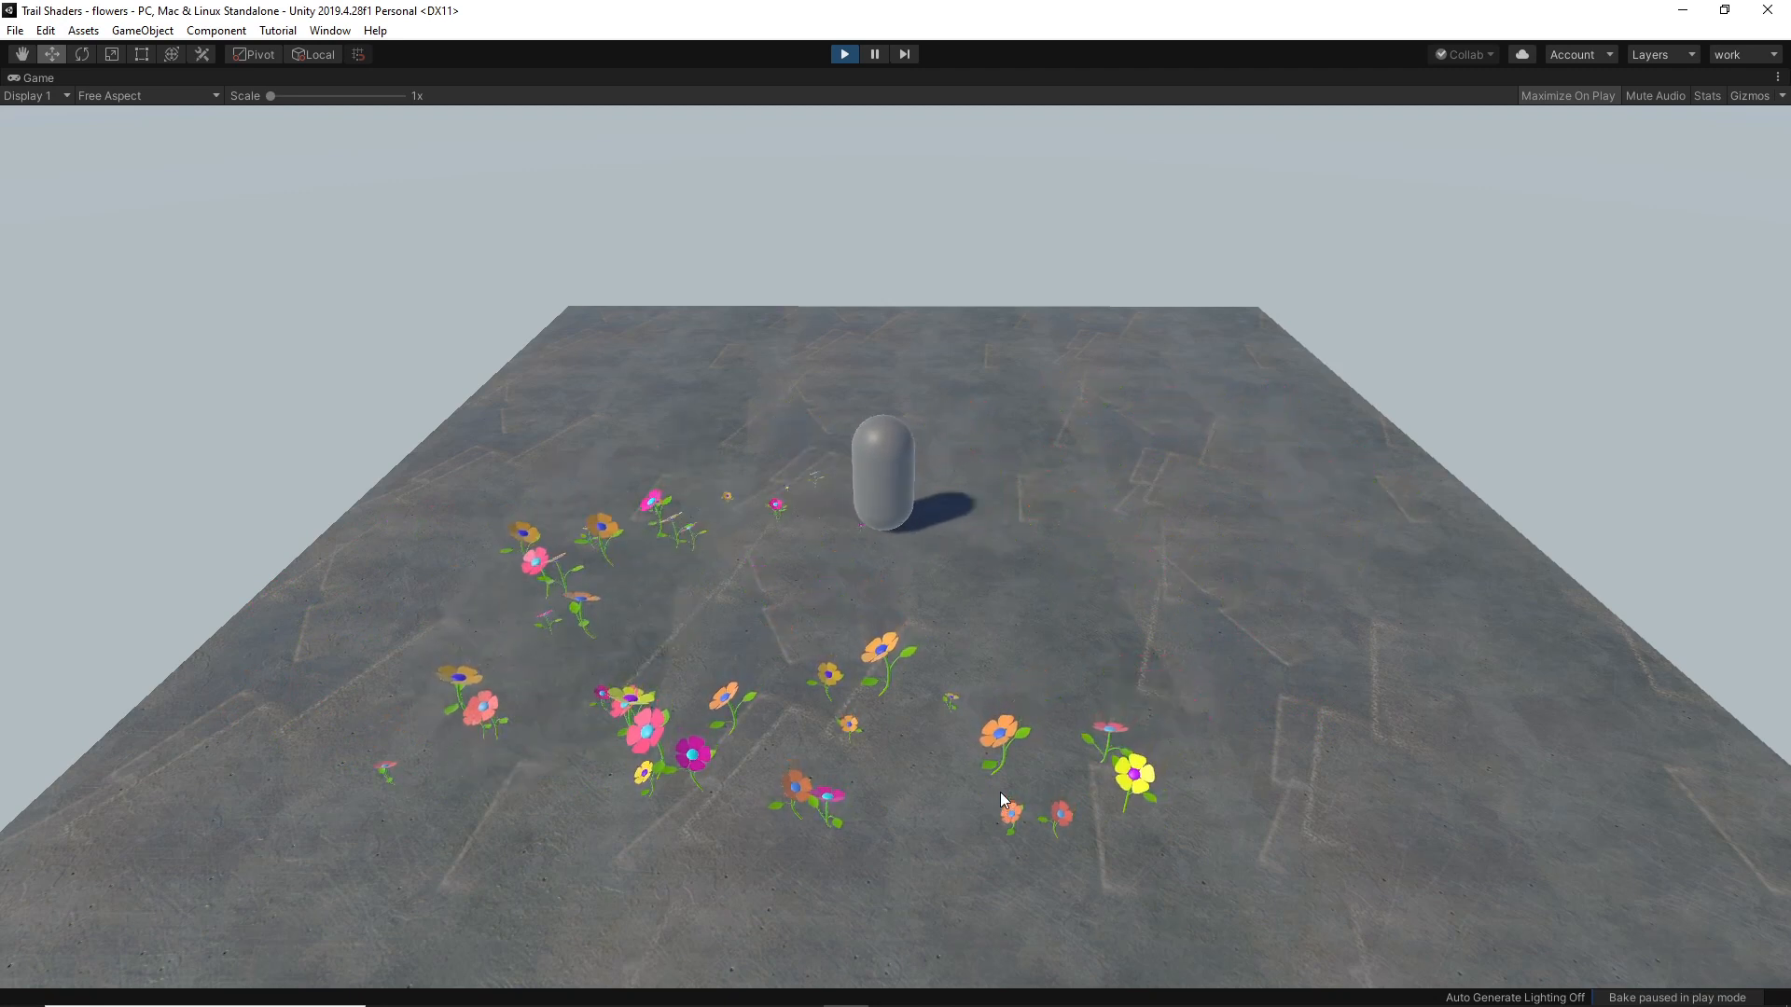
{"action": "key", "text": "s"}
{"action": "key", "text": "w"}
{"action": "key", "text": "a"}
{"action": "key", "text": "s"}
{"action": "key", "text": "d"}
{"action": "key", "text": "w"}
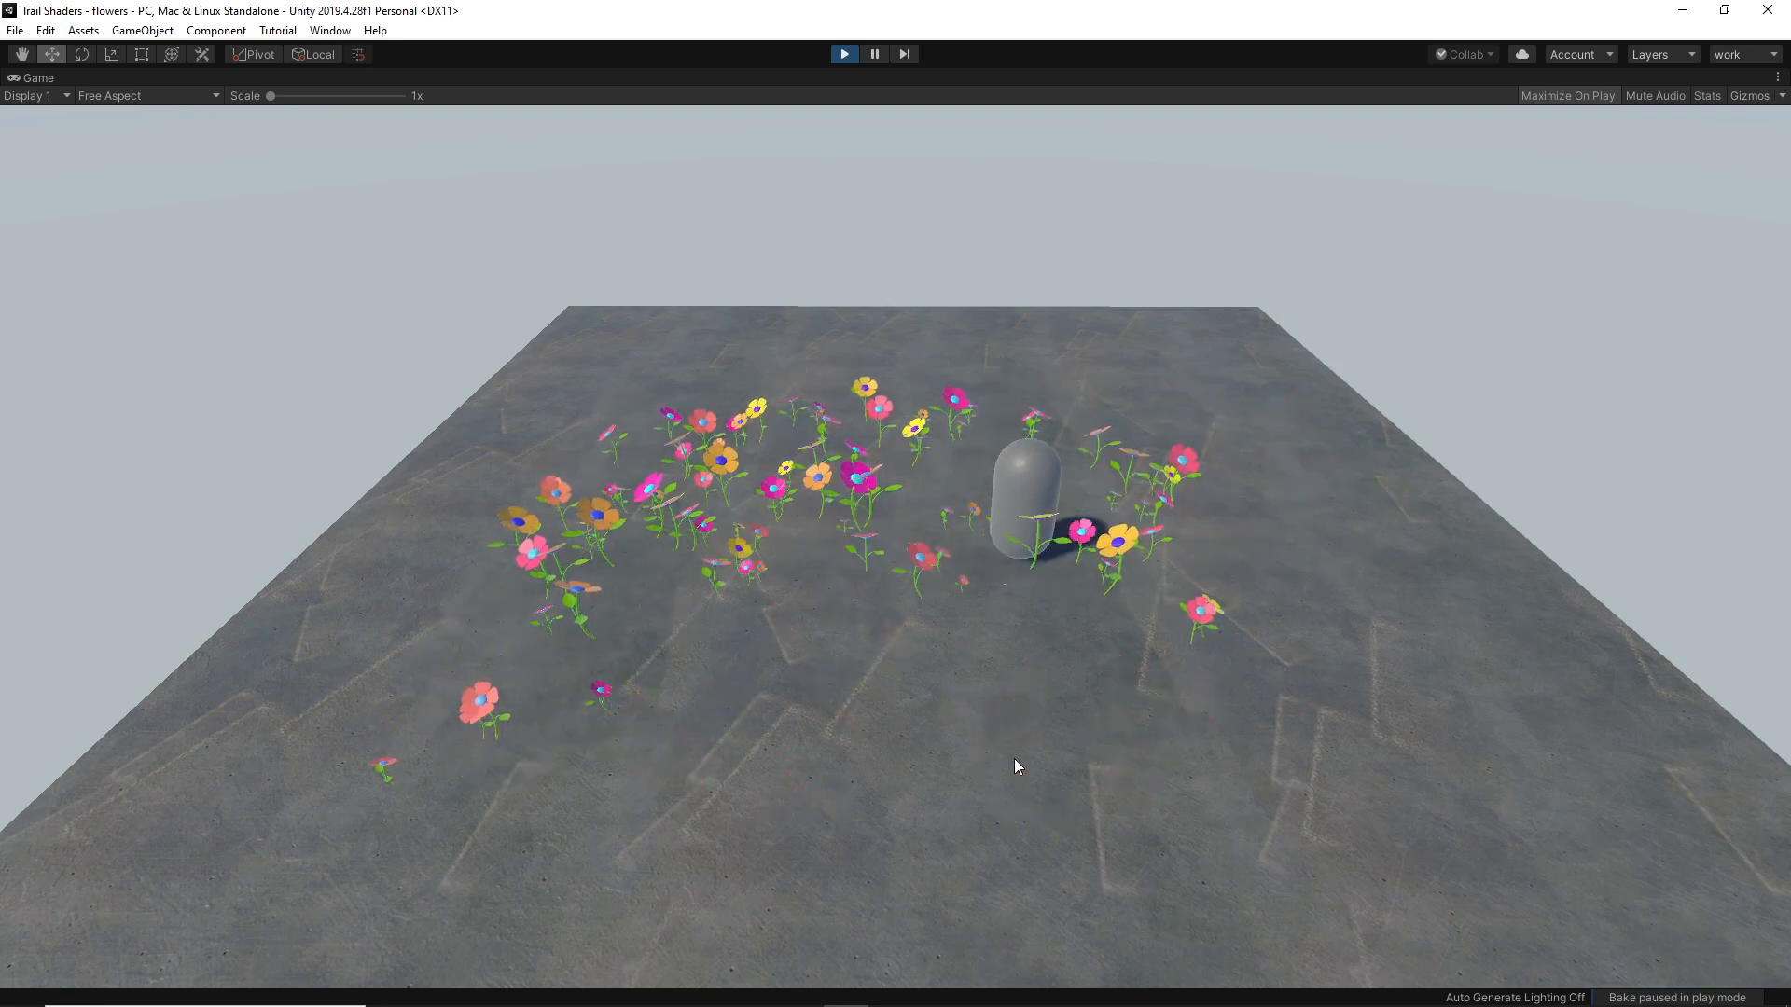
{"action": "key", "text": "a"}
{"action": "key", "text": "s"}
{"action": "key", "text": "d"}
{"action": "key", "text": "w"}
{"action": "key", "text": "a"}
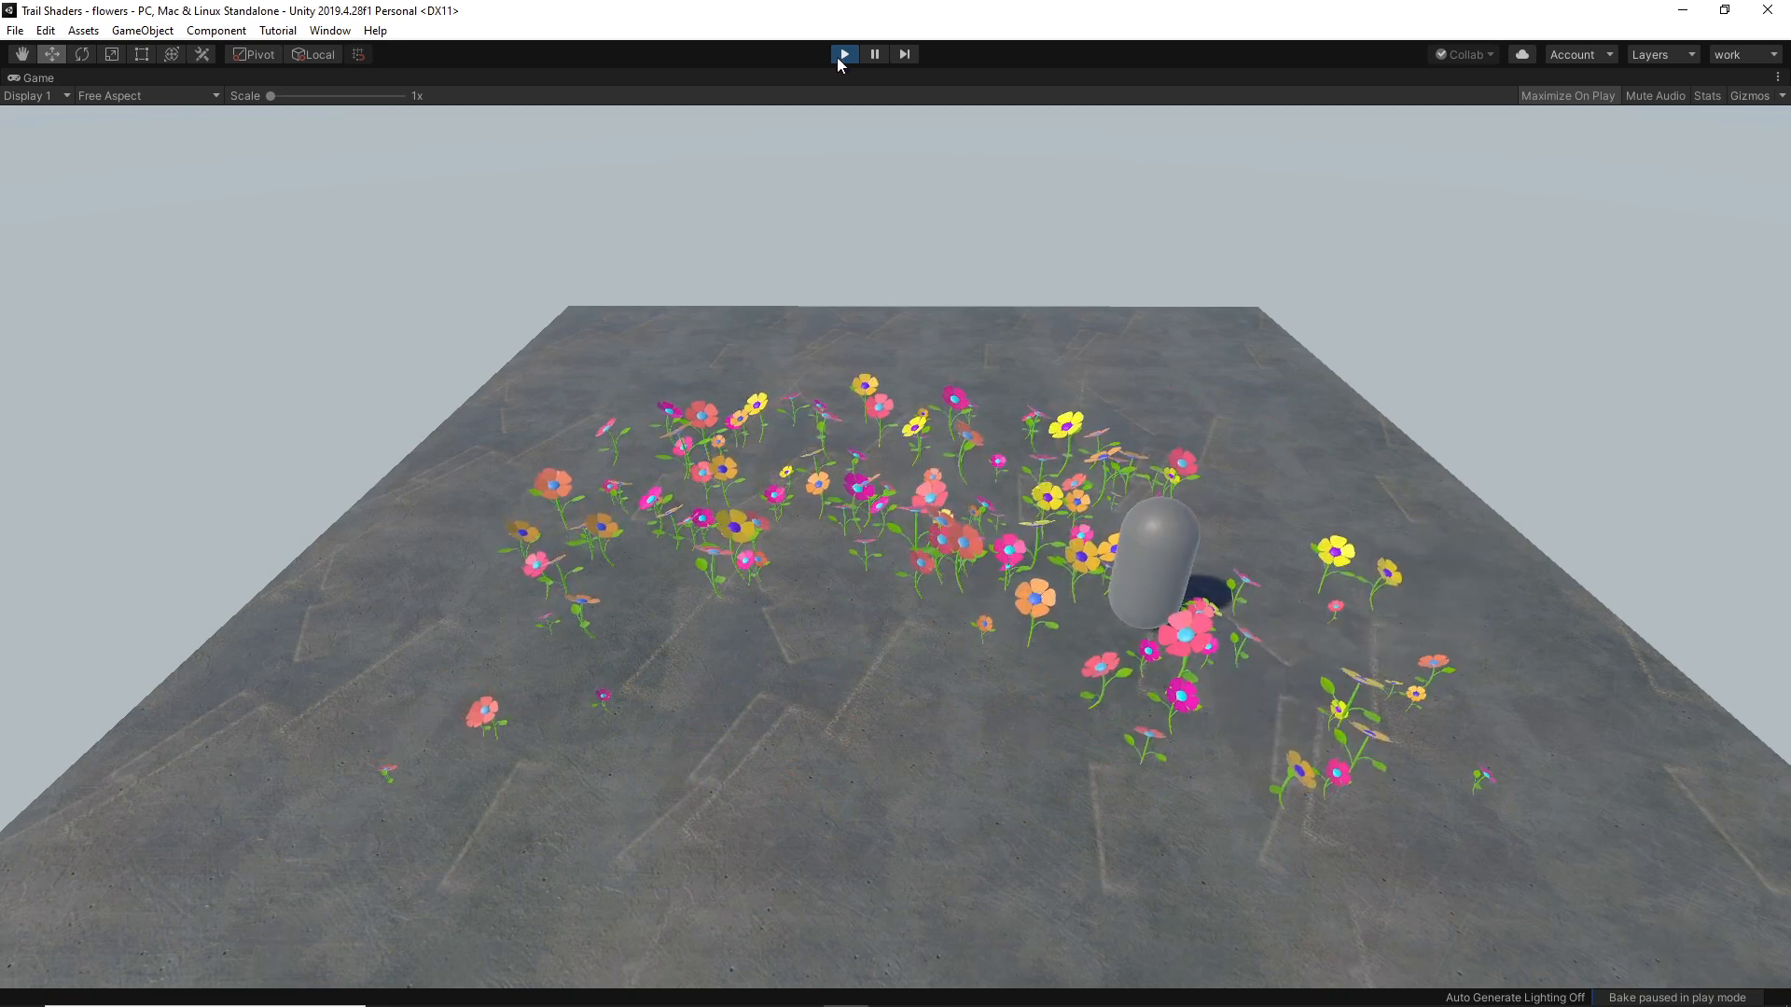
{"action": "left_click", "coordinate": [845, 54]}
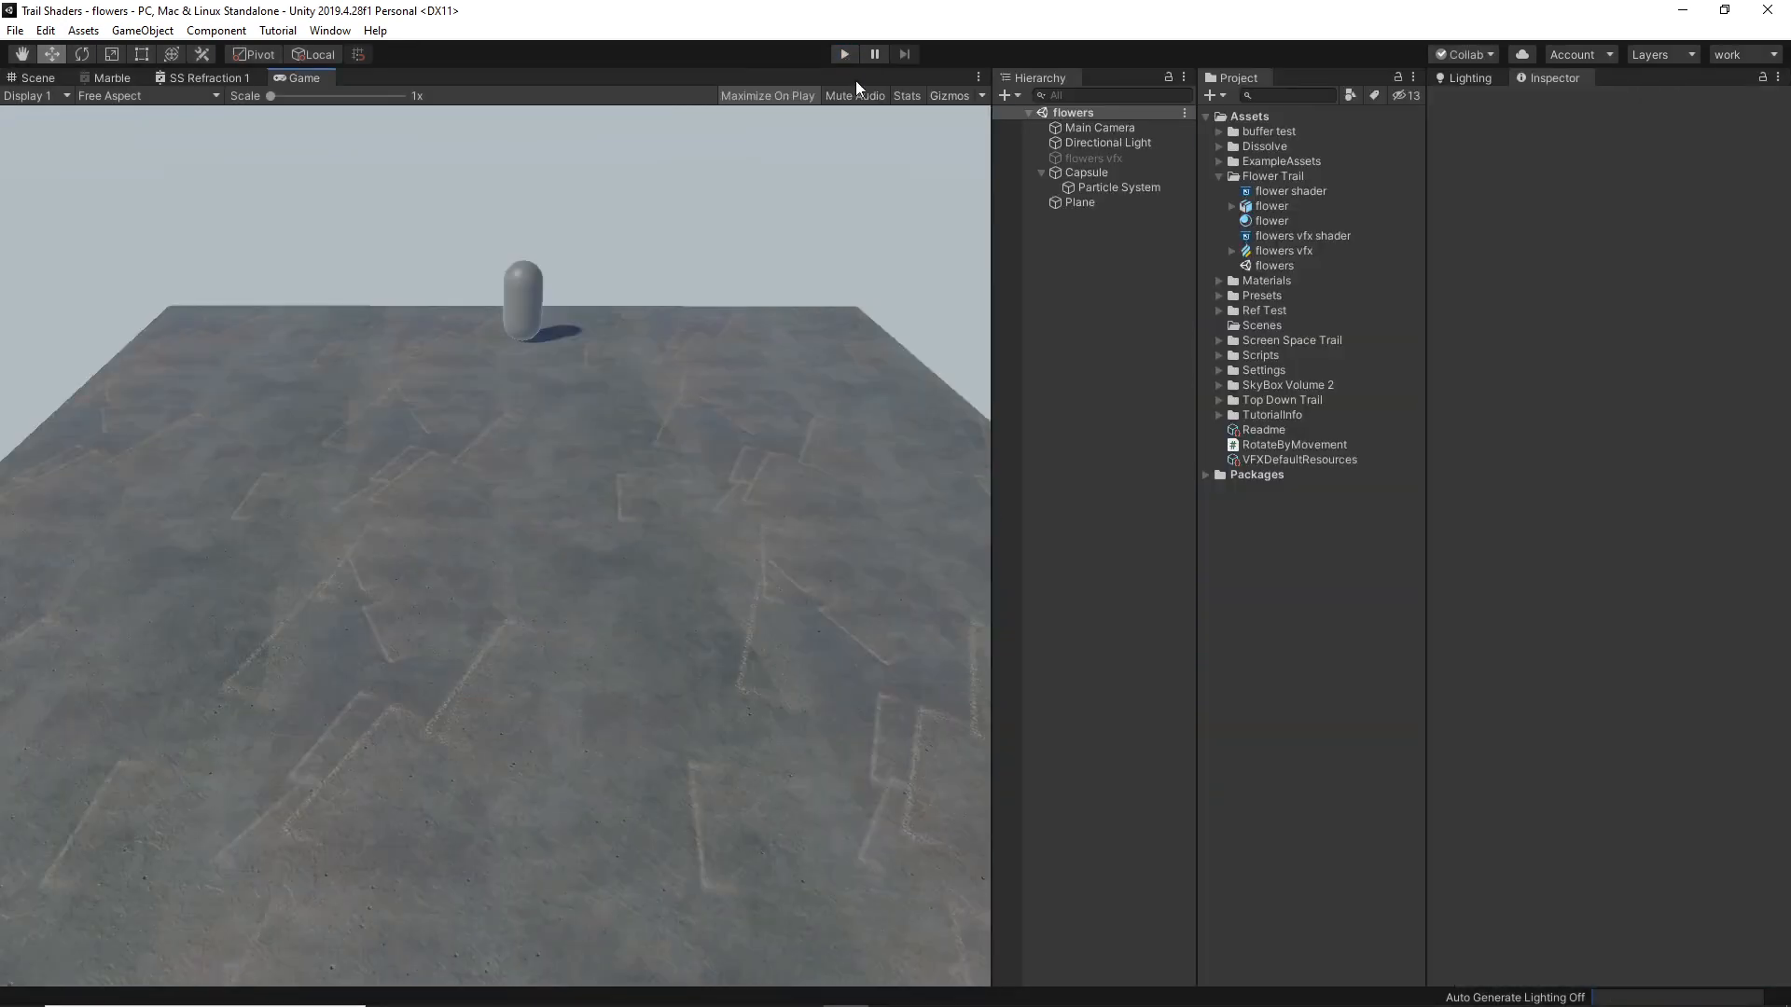
Enable the flowers vfx object temporarily, view its flowers in the Scene view, and disable the object again.
{"action": "left_click", "coordinate": [1087, 157]}
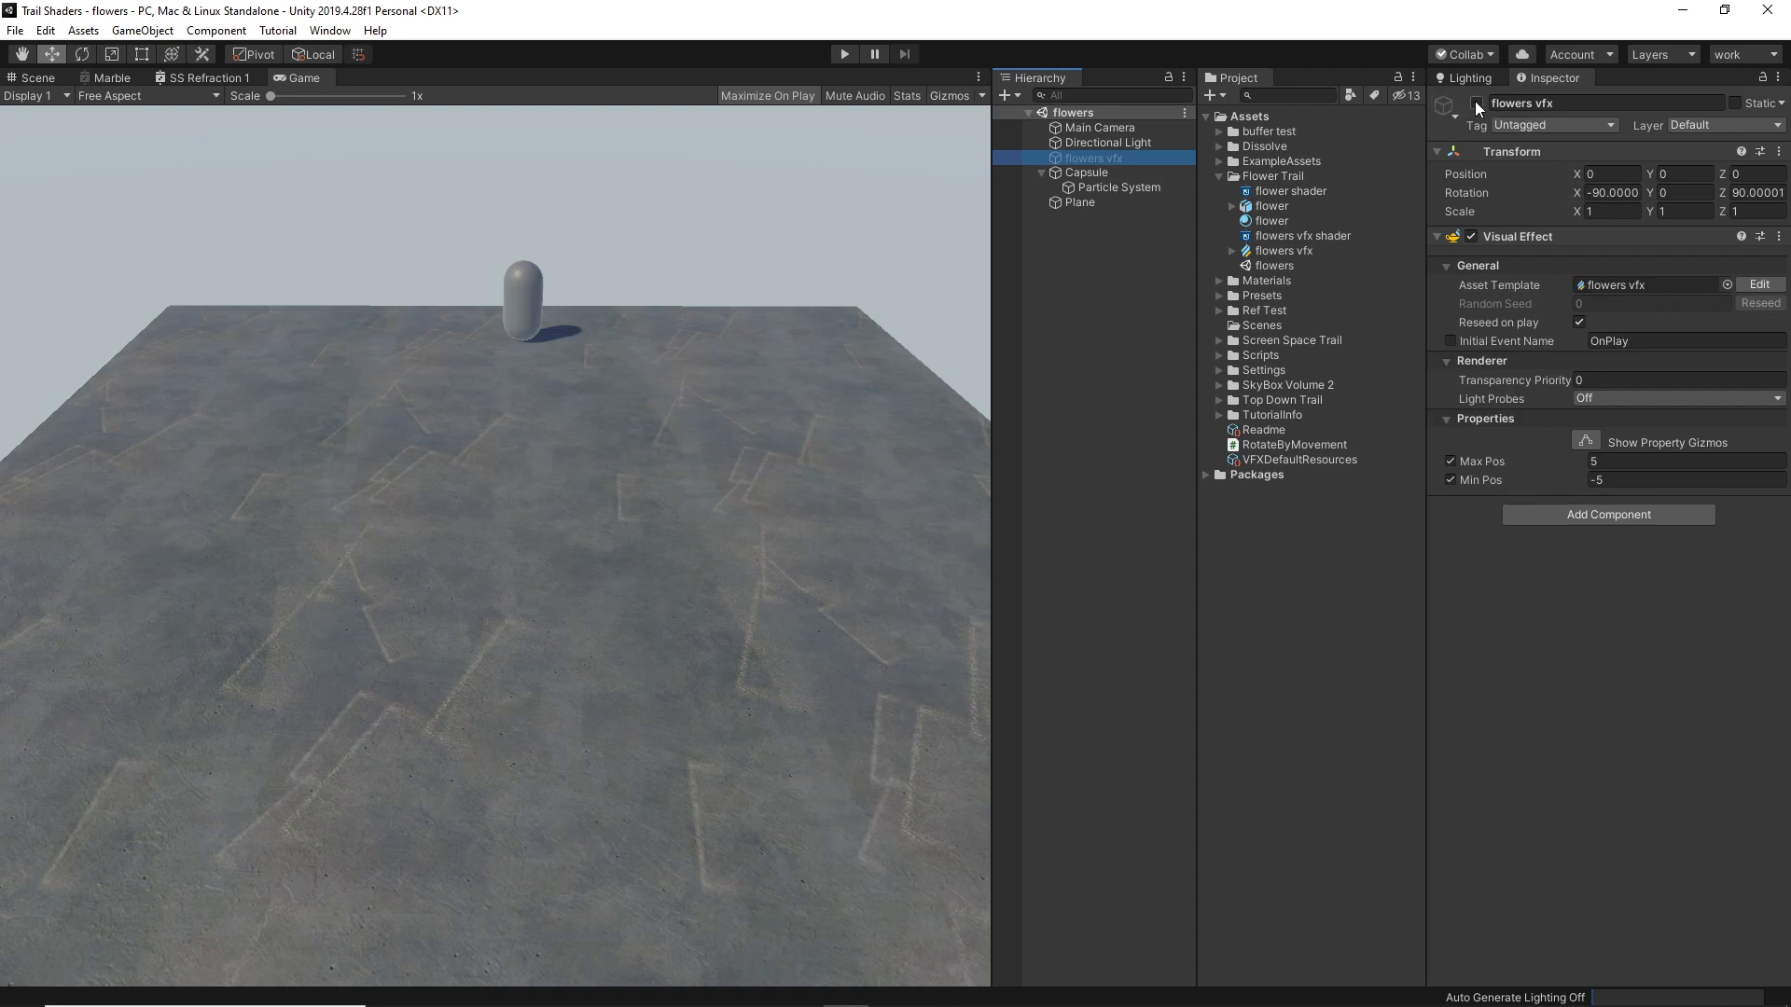
{"action": "left_click", "coordinate": [1477, 102]}
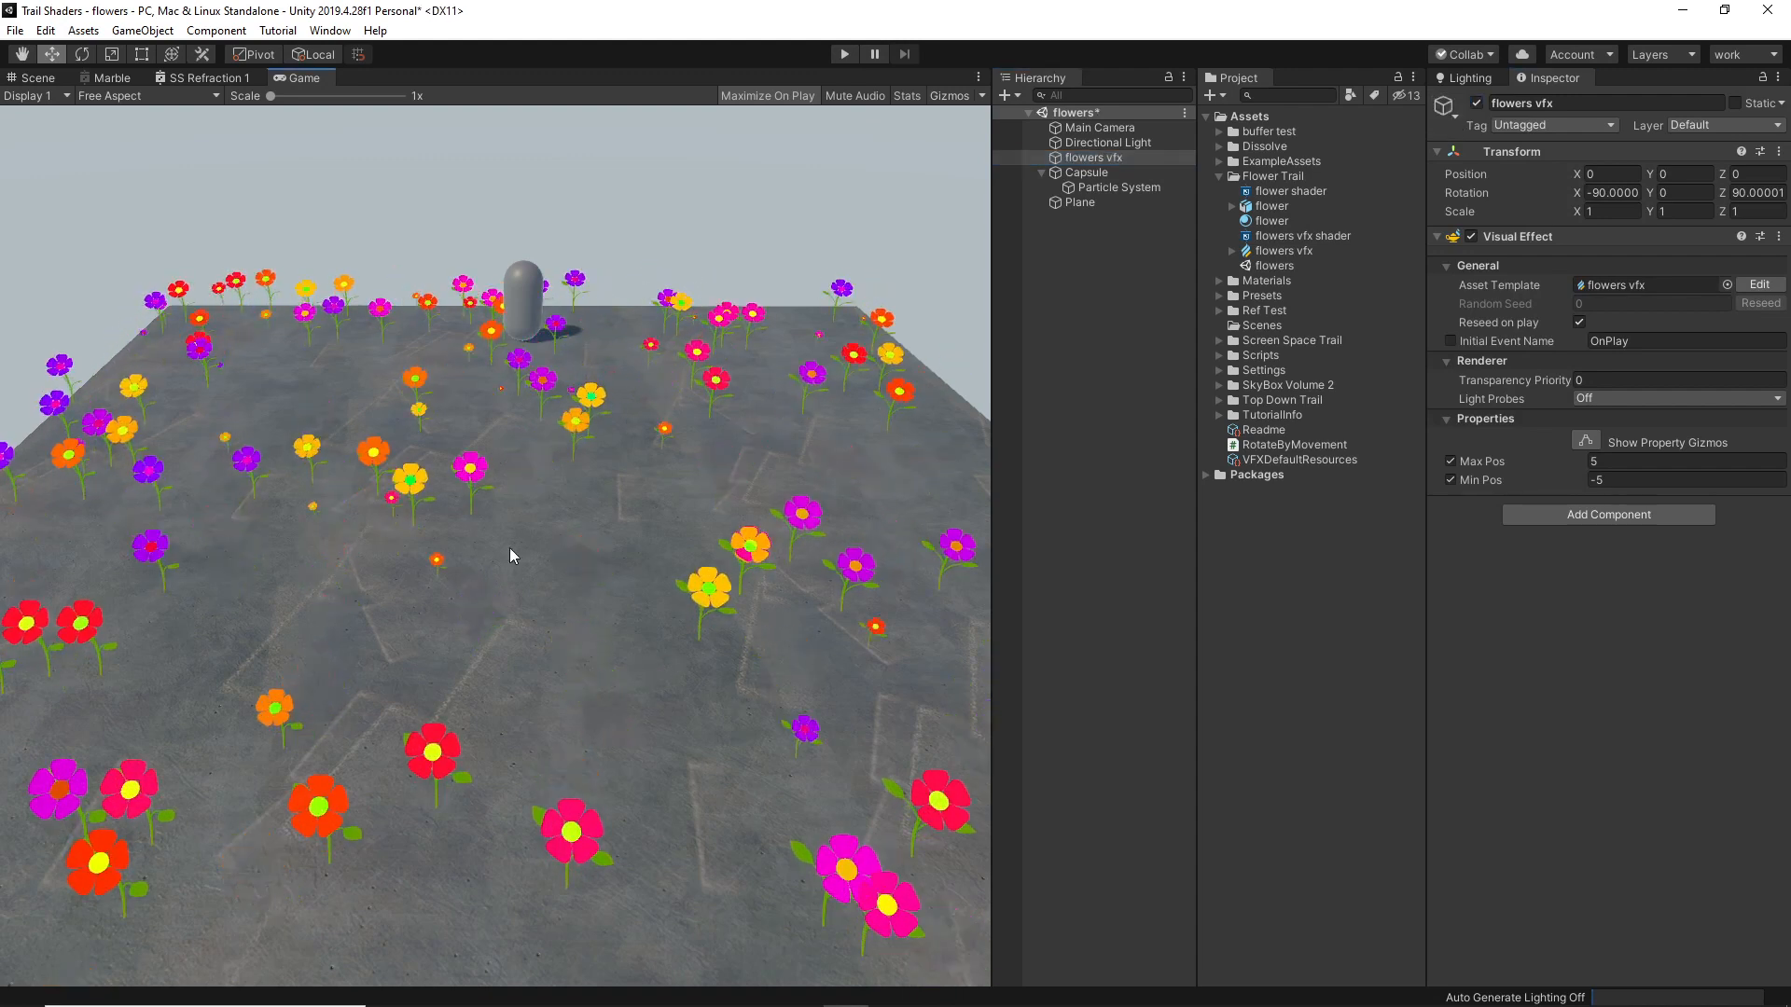
{"action": "left_click", "coordinate": [39, 77]}
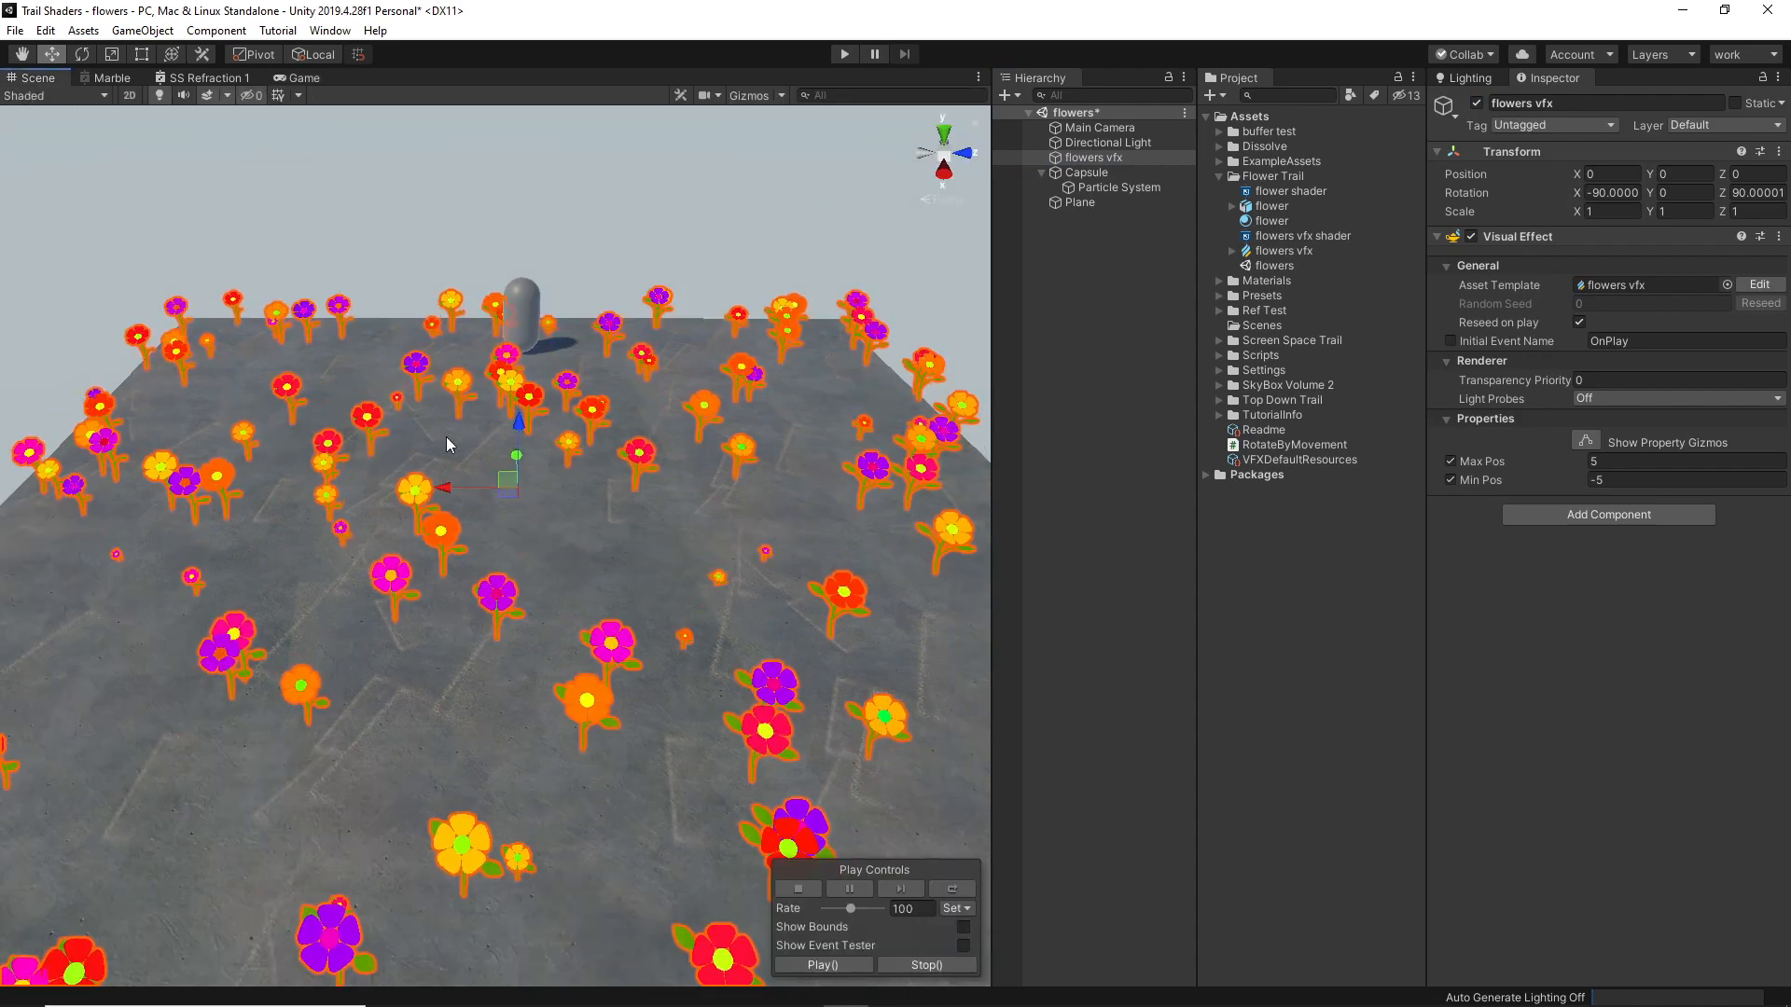
{"action": "left_click_drag", "start_coordinate": [446, 436], "coordinate": [559, 315], "text": "alt"}
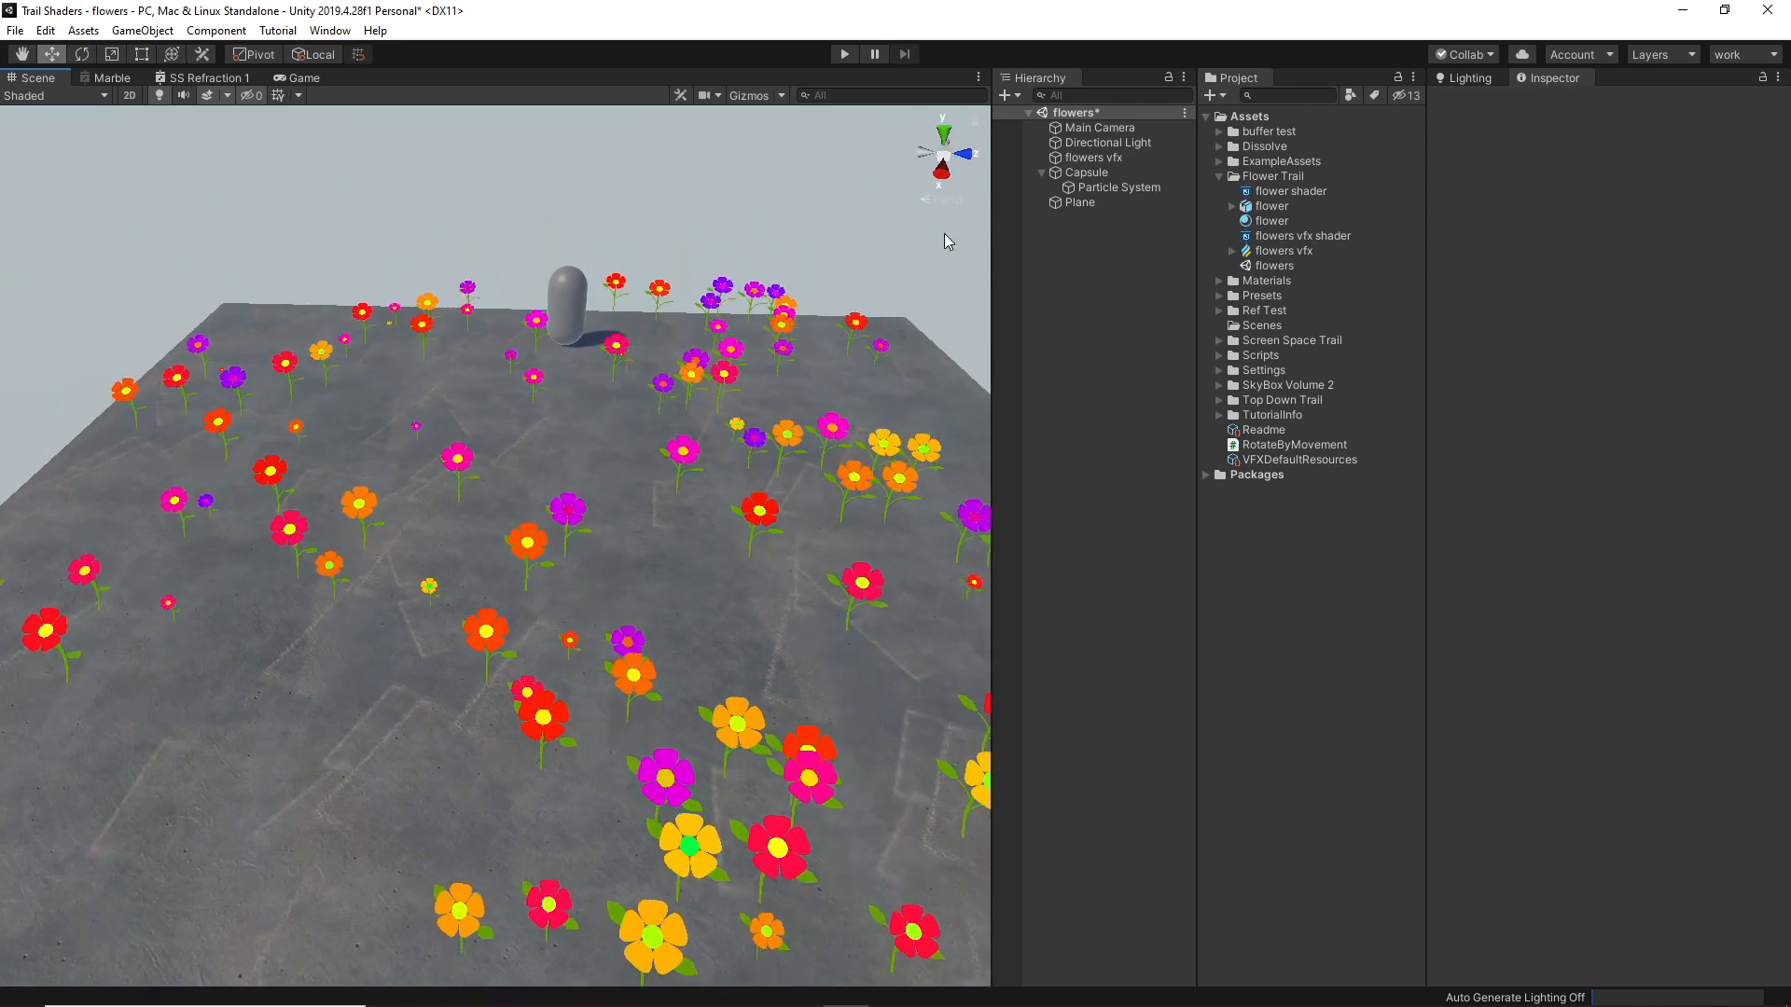
{"action": "left_click", "coordinate": [1093, 156]}
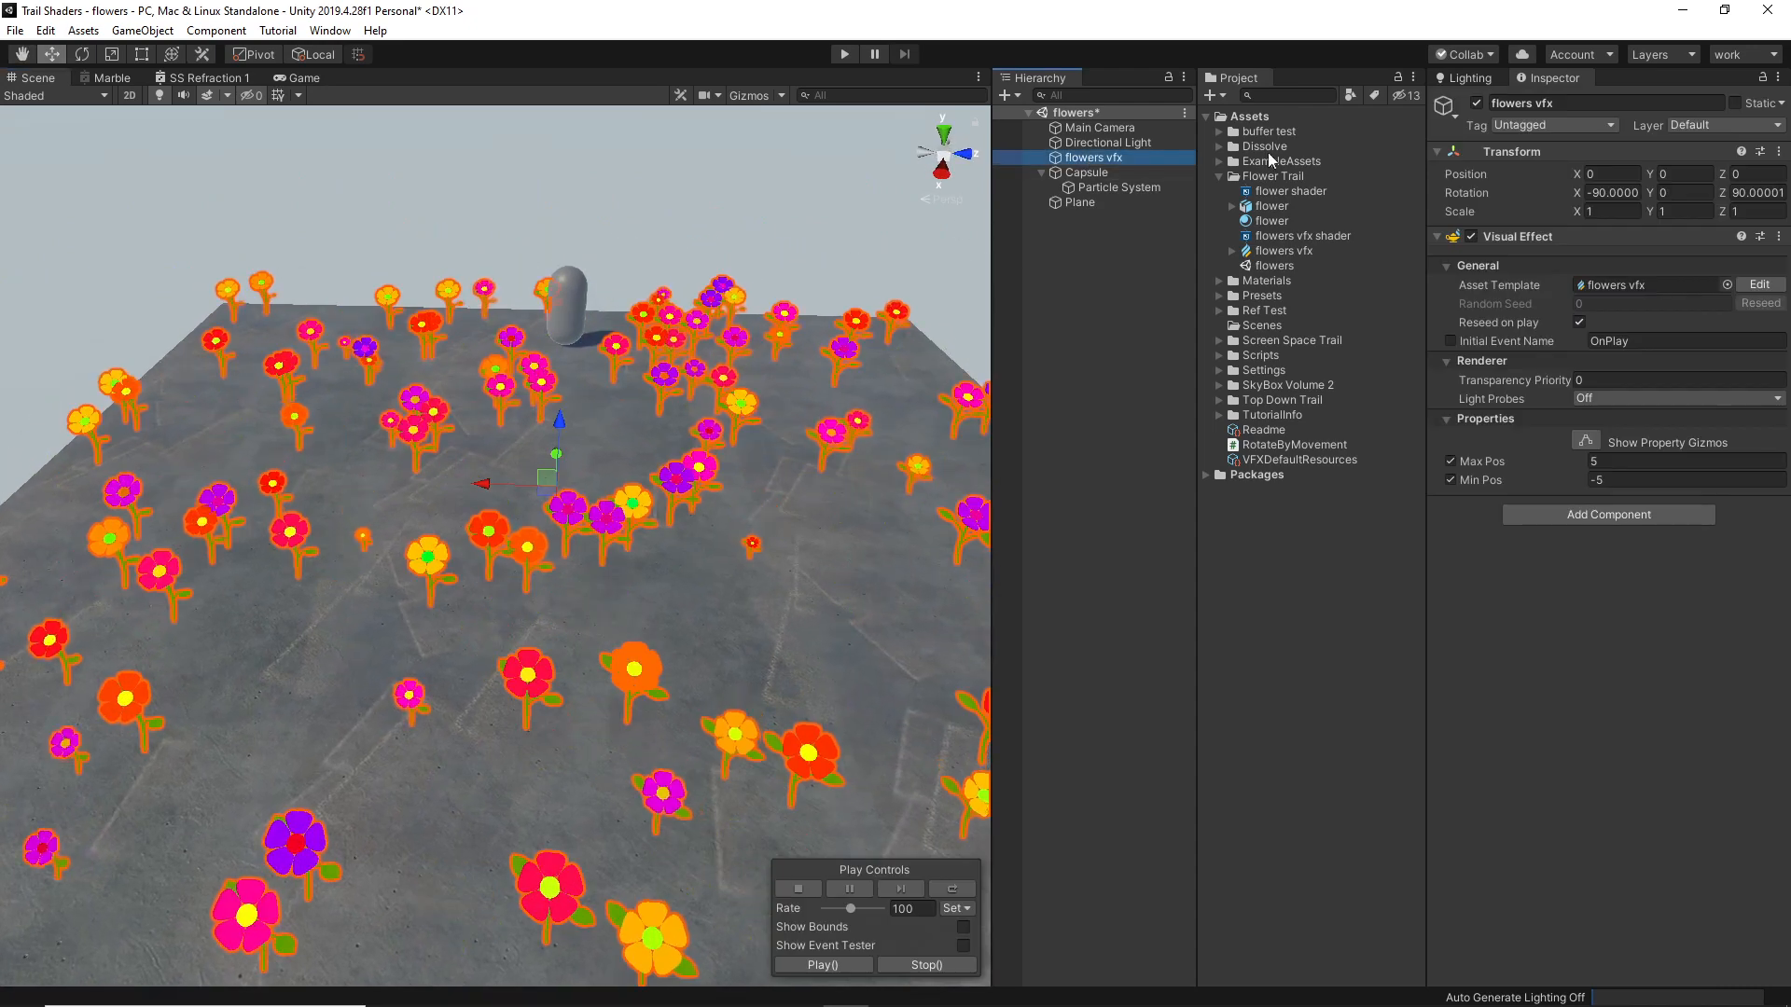
{"action": "left_click", "coordinate": [1477, 103]}
Examine the main, Emission and Shape settings of the Particle System under the Capsule.
{"action": "left_click", "coordinate": [1120, 186]}
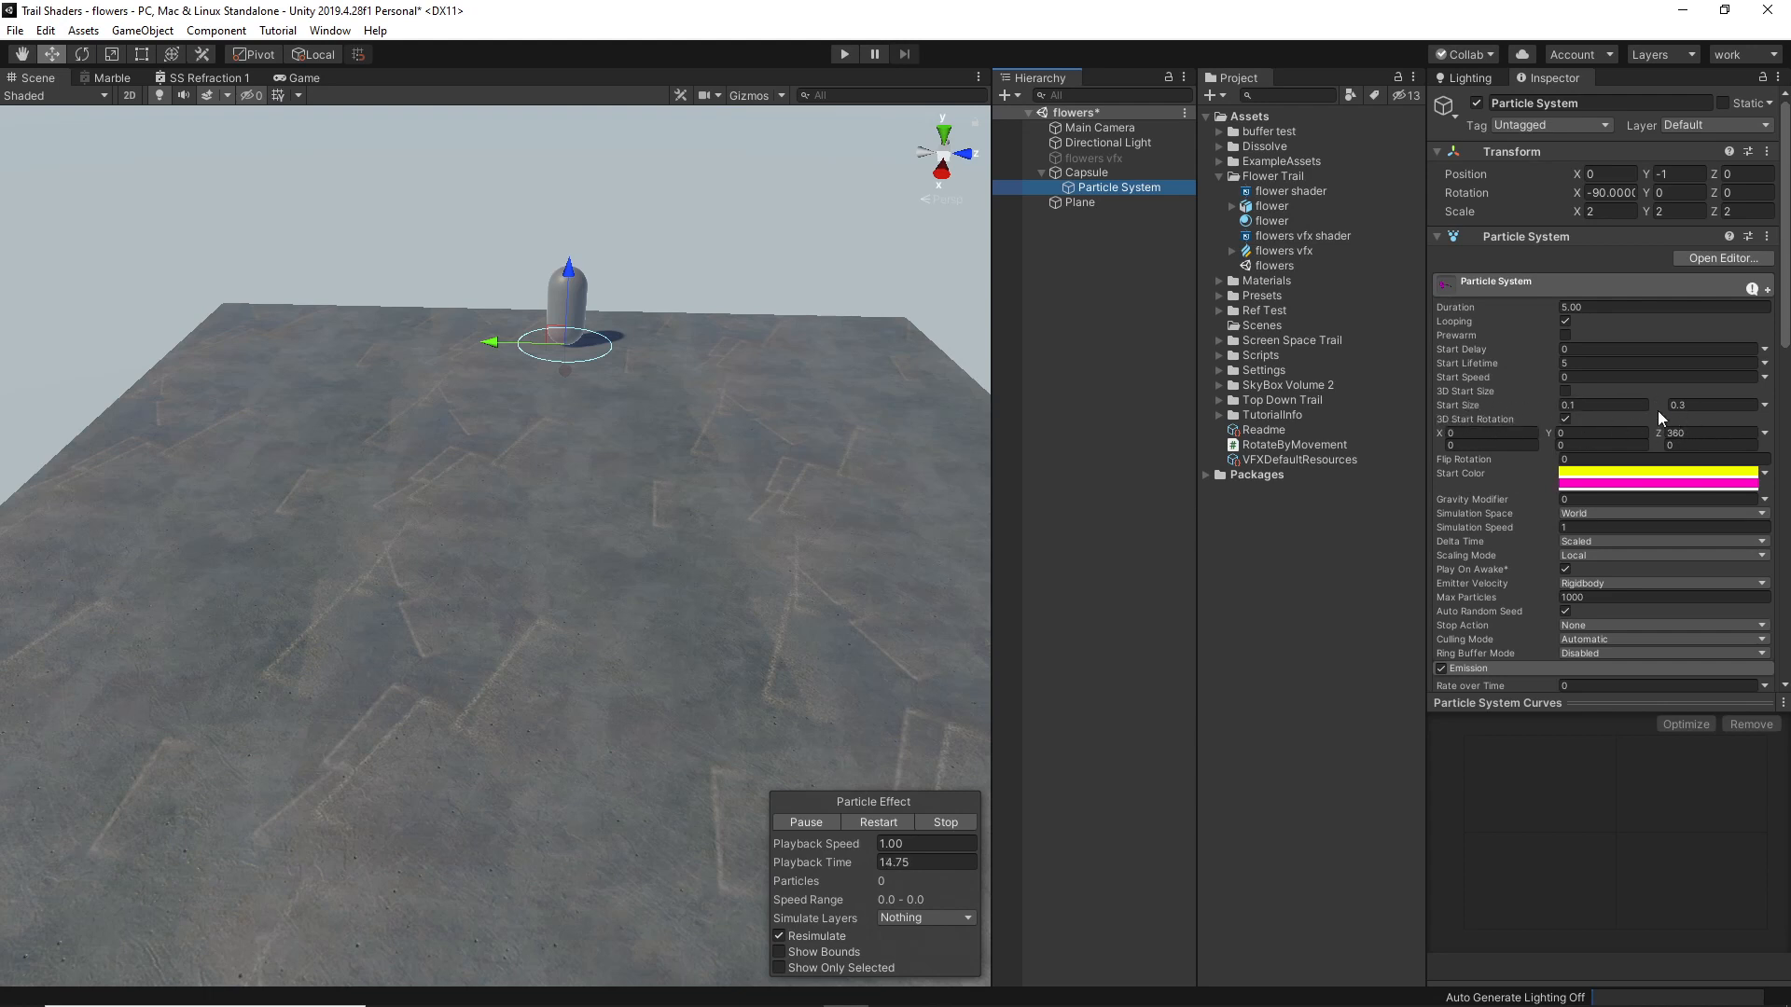
{"action": "scroll", "coordinate": [1526, 407], "scroll_direction": "down", "scroll_amount": 3}
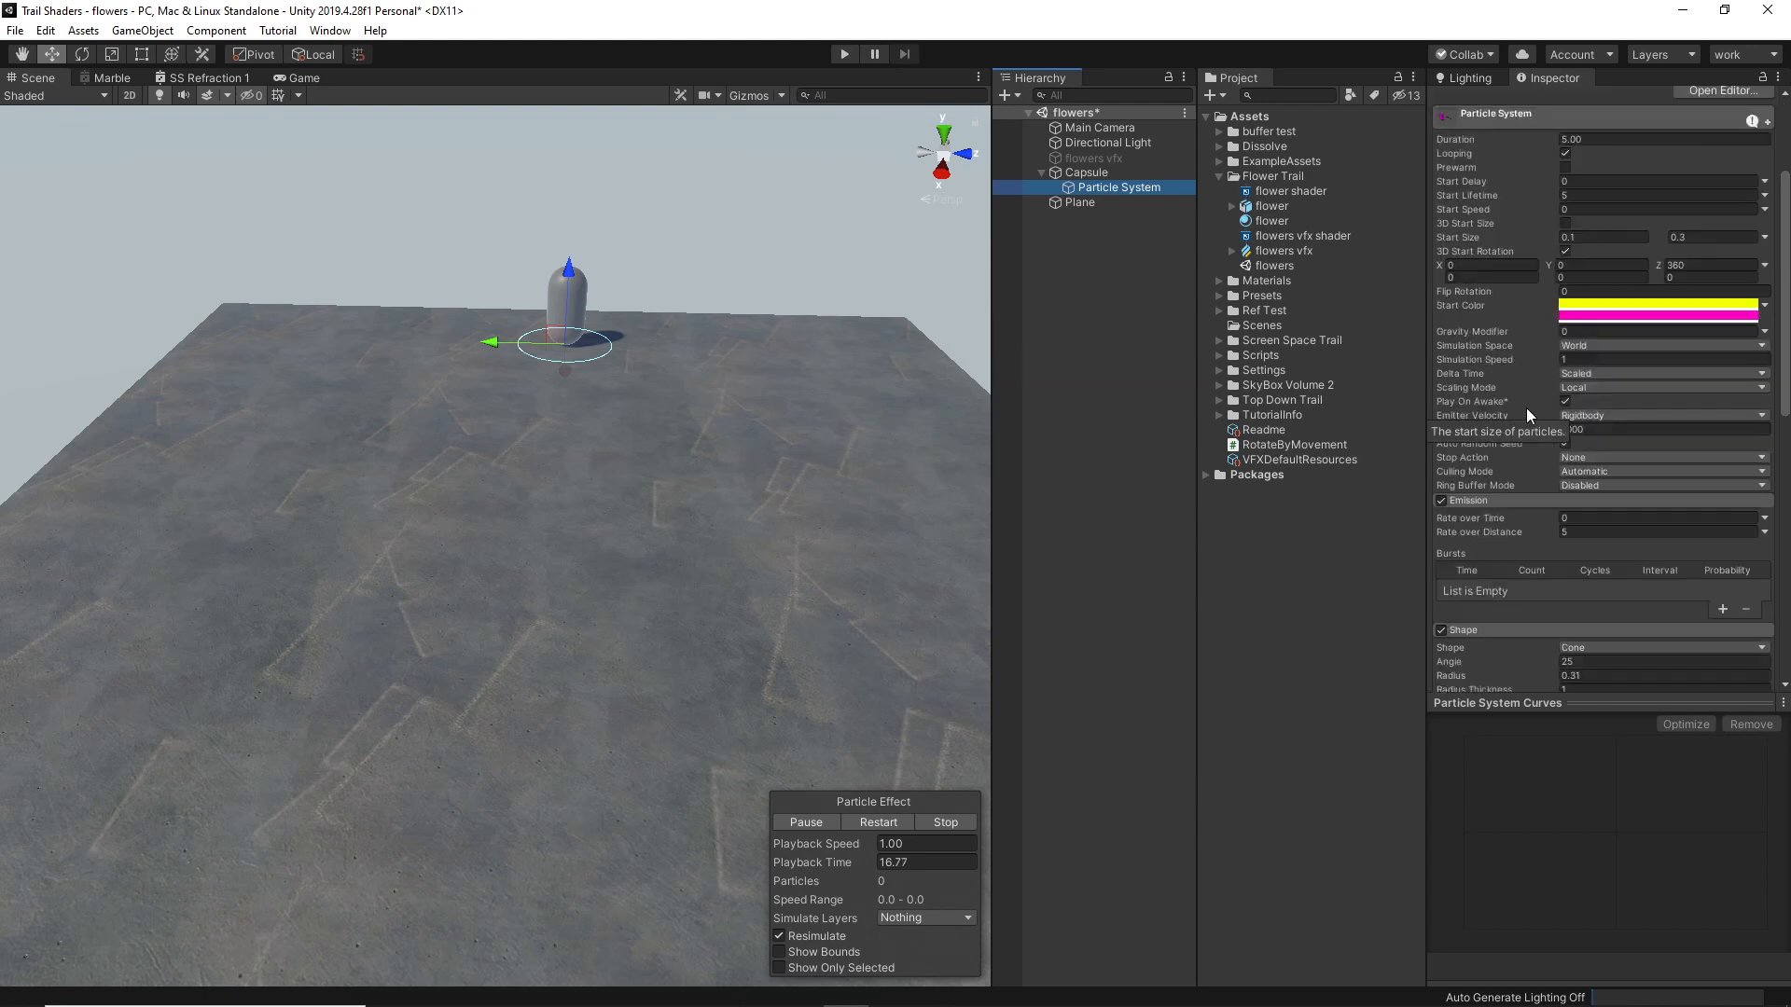
{"action": "scroll", "coordinate": [1567, 475], "scroll_direction": "down", "scroll_amount": 3}
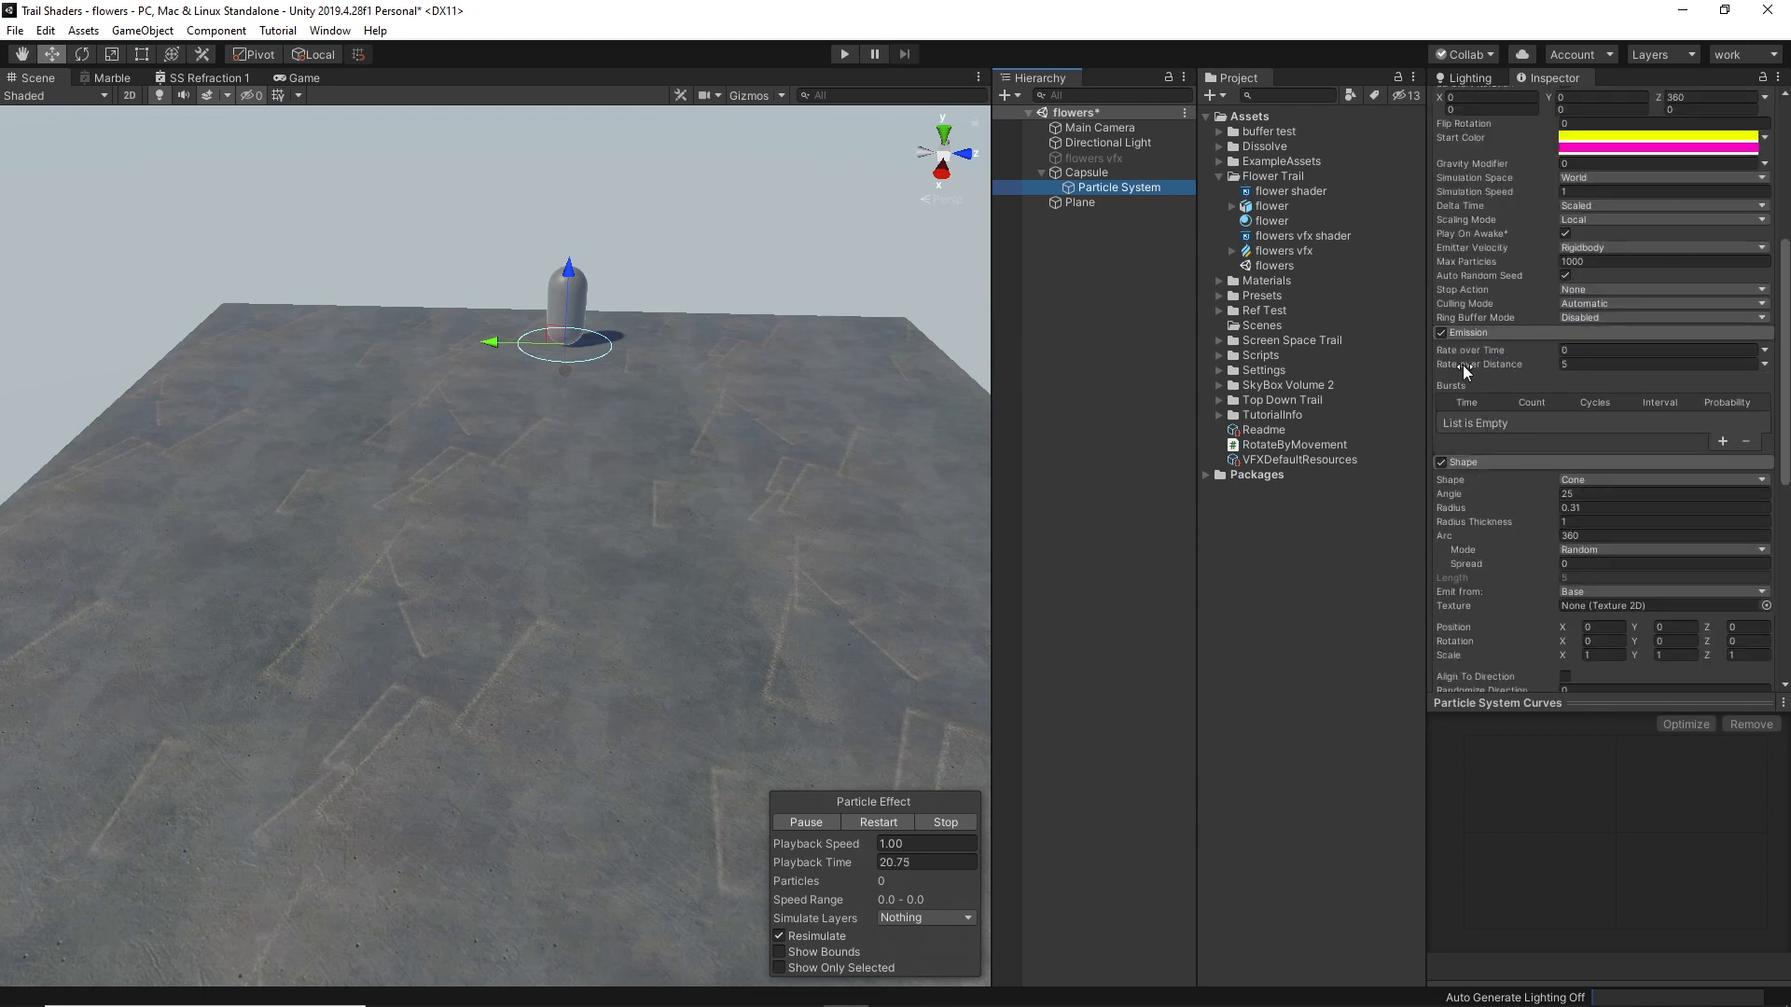
{"action": "scroll", "coordinate": [1528, 392], "scroll_direction": "down", "scroll_amount": 3}
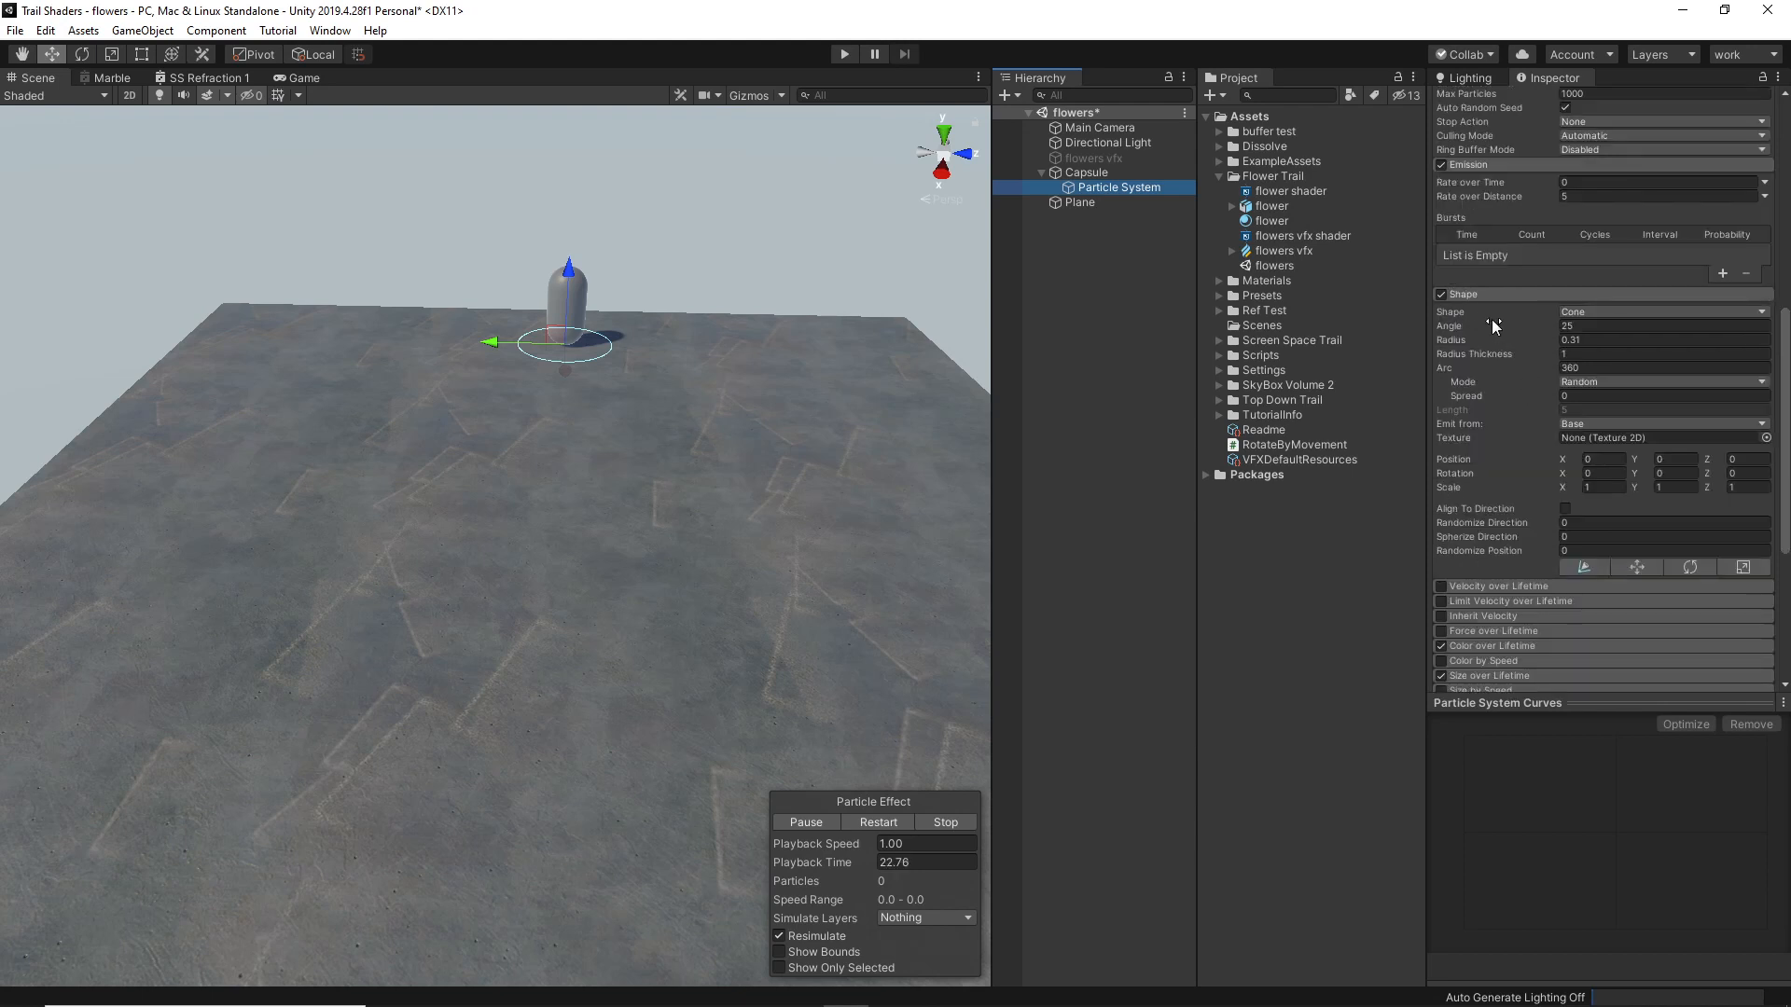
{"action": "scroll", "coordinate": [1623, 344], "scroll_direction": "down", "scroll_amount": 3}
{"action": "scroll", "coordinate": [1618, 344], "scroll_direction": "down", "scroll_amount": 3}
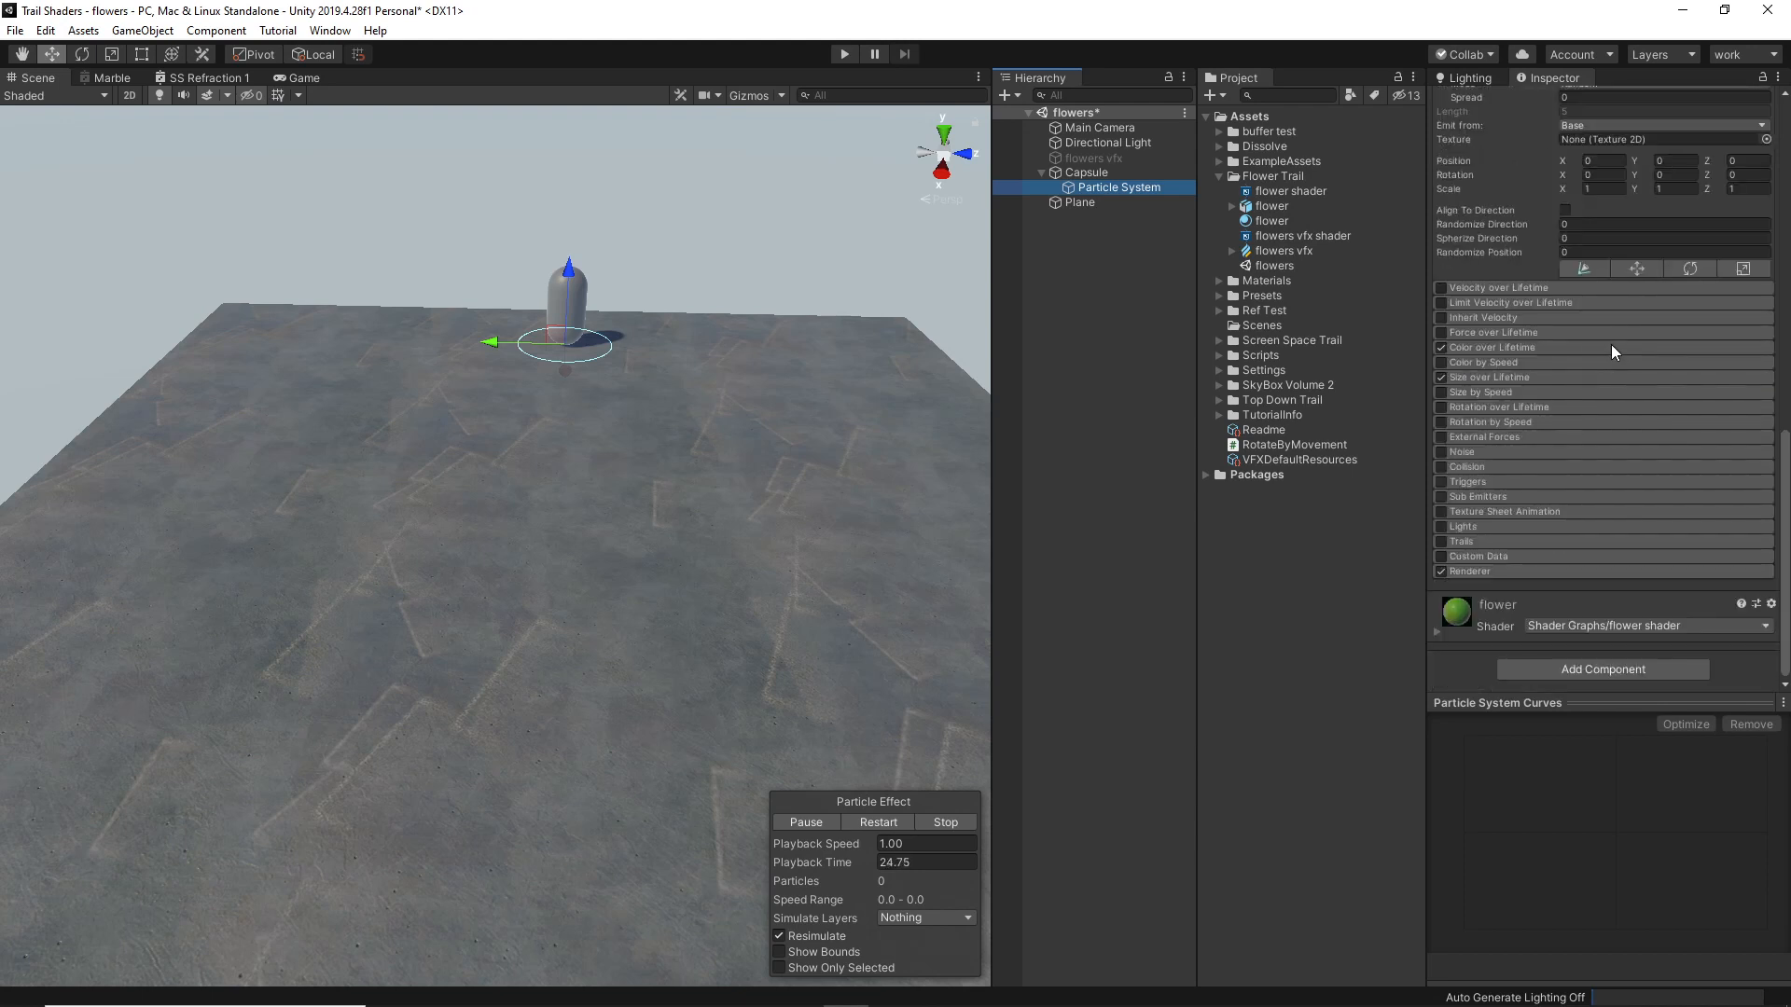
Inspect the particle system's Color over Lifetime gradient and its Size over Lifetime curve.
{"action": "left_click", "coordinate": [1533, 347]}
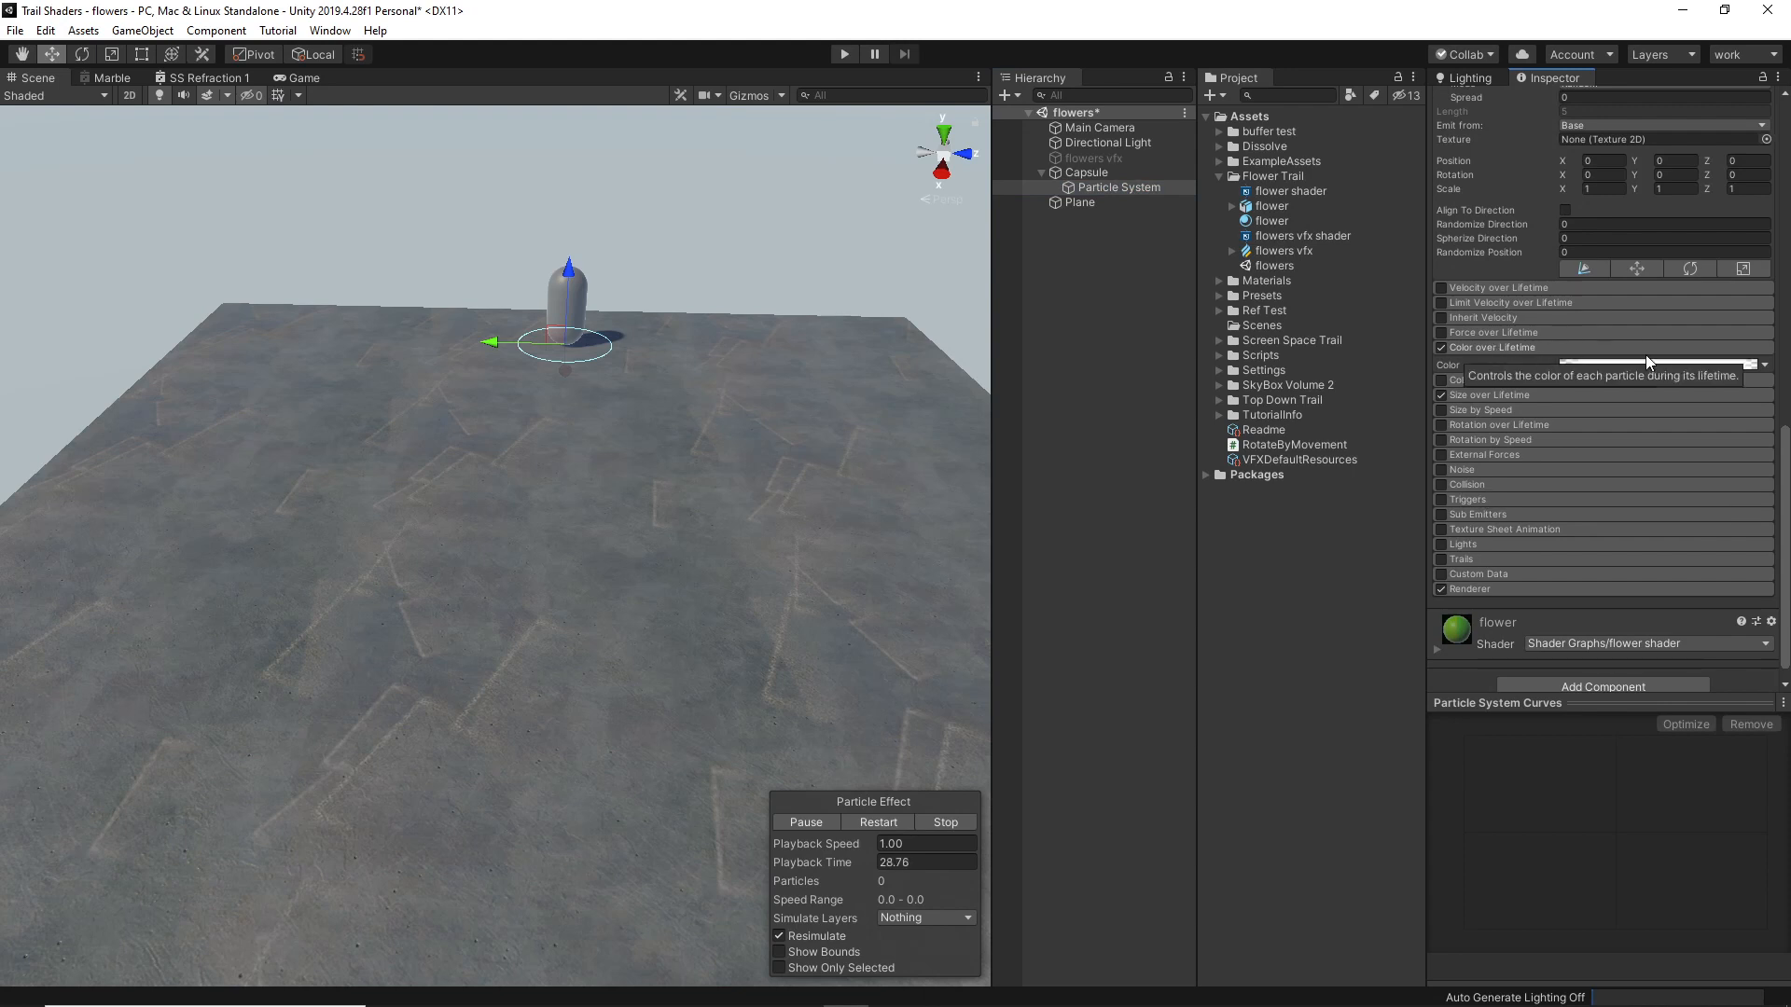
{"action": "left_click", "coordinate": [1474, 347]}
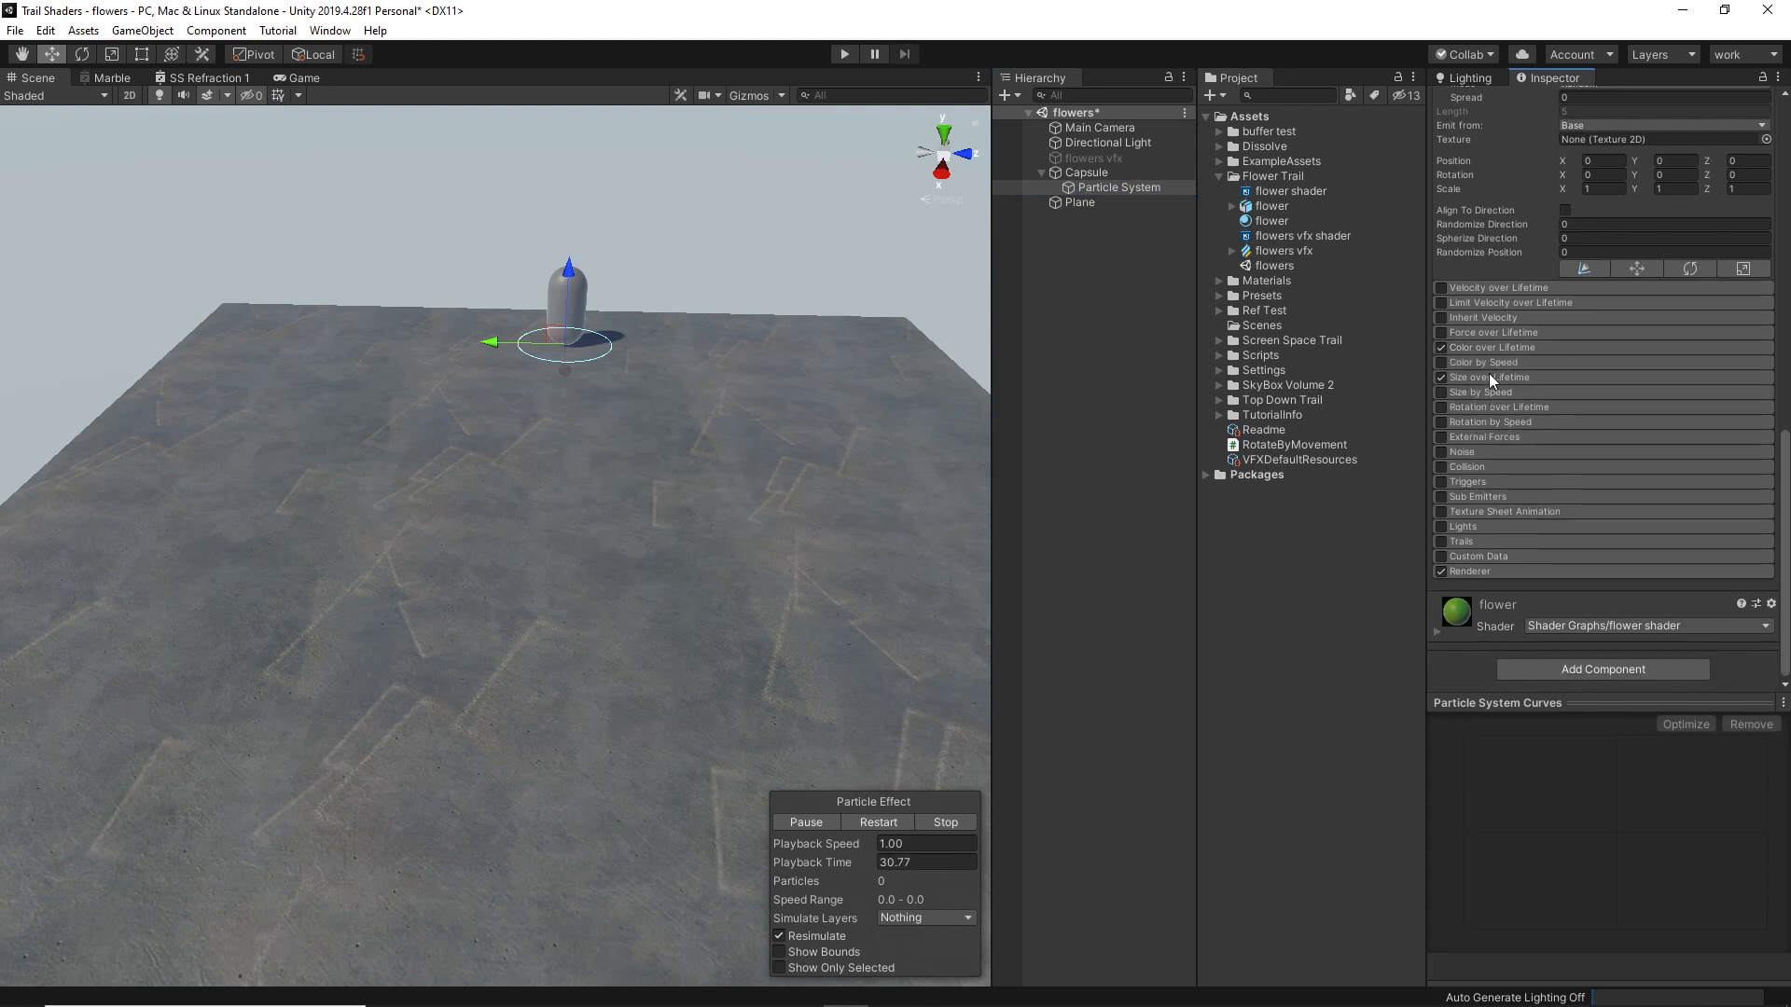
{"action": "left_click", "coordinate": [1543, 378]}
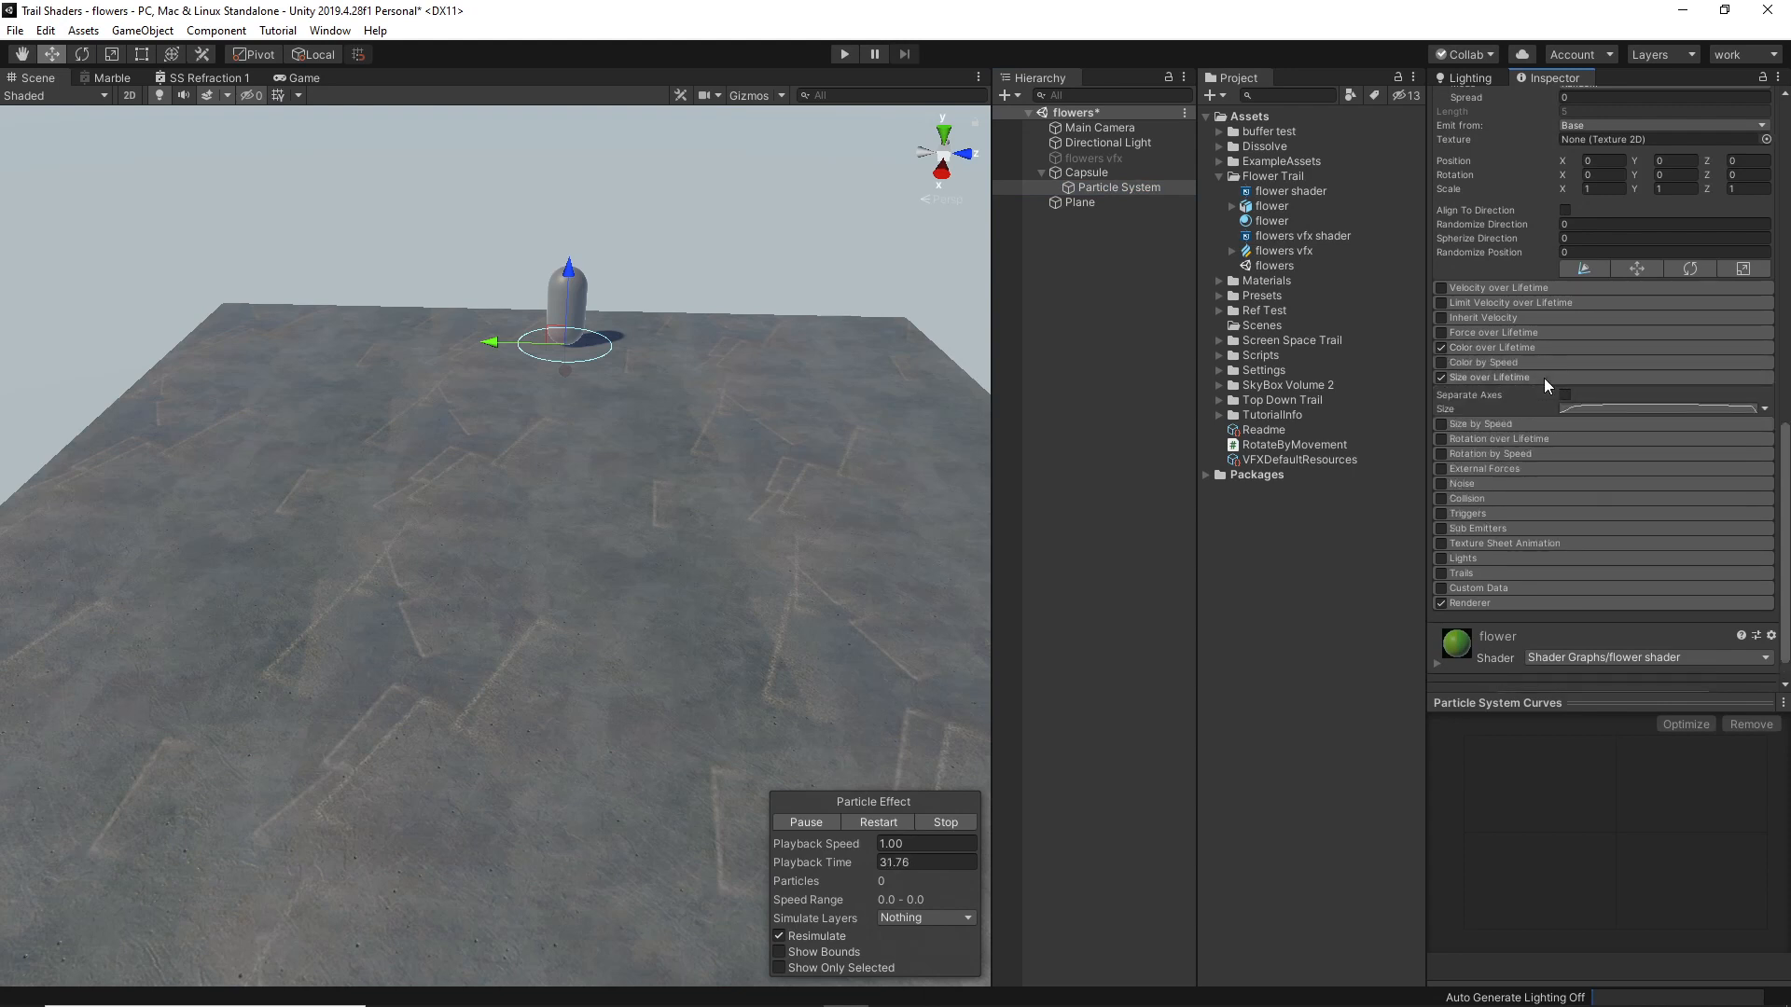
{"action": "left_click", "coordinate": [1582, 408]}
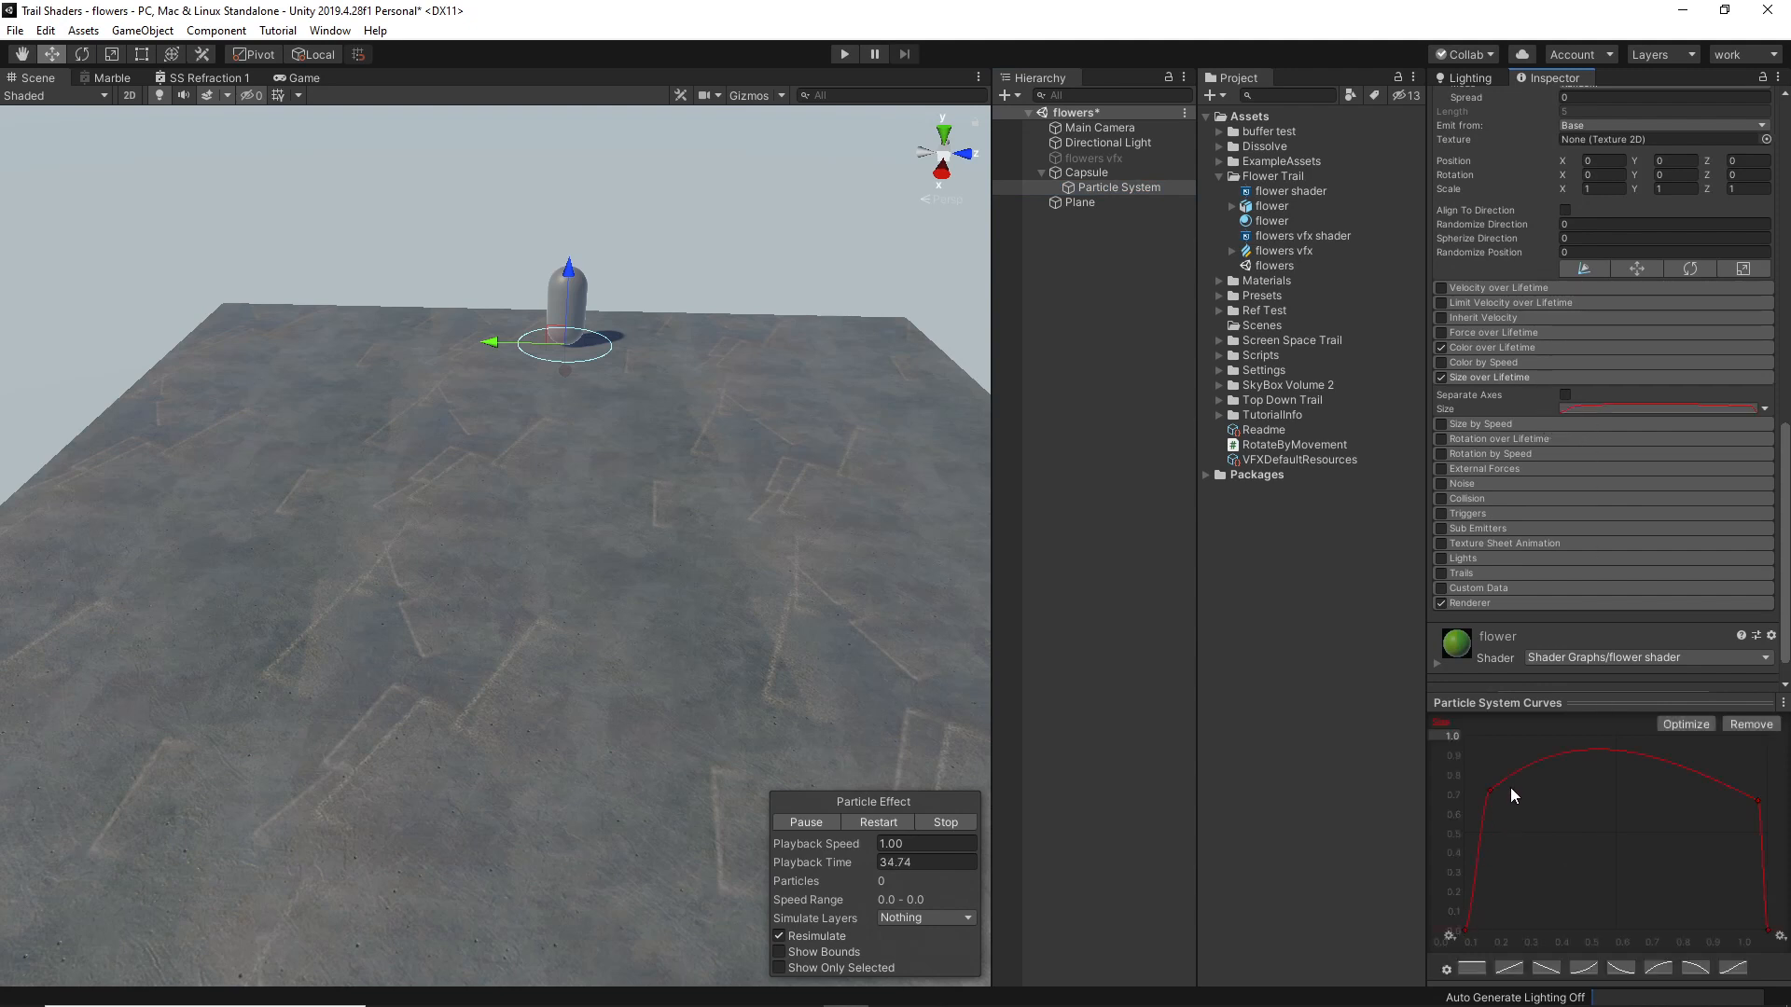
{"action": "left_click", "coordinate": [1489, 376]}
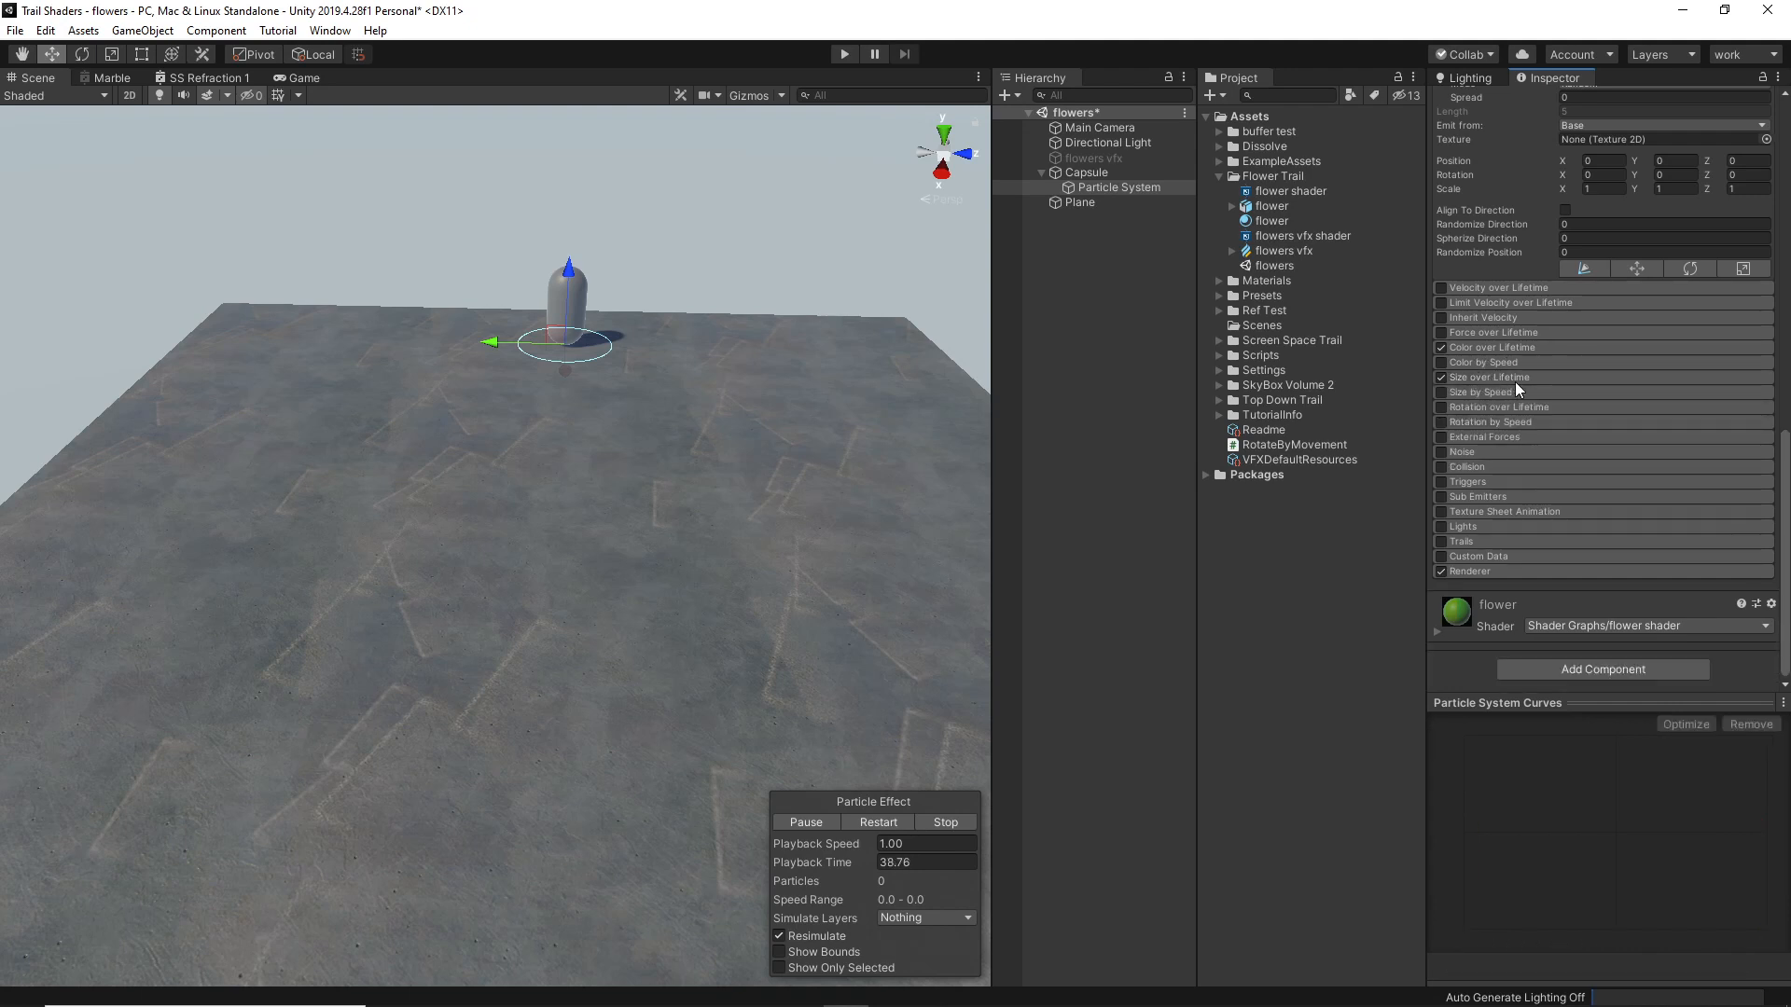
Review the particle system's Renderer settings and preview the NurbsPath mesh assigned to it.
{"action": "left_click", "coordinate": [1507, 571]}
{"action": "scroll", "coordinate": [1559, 395], "scroll_direction": "down", "scroll_amount": 3}
{"action": "scroll", "coordinate": [1558, 396], "scroll_direction": "down", "scroll_amount": 3}
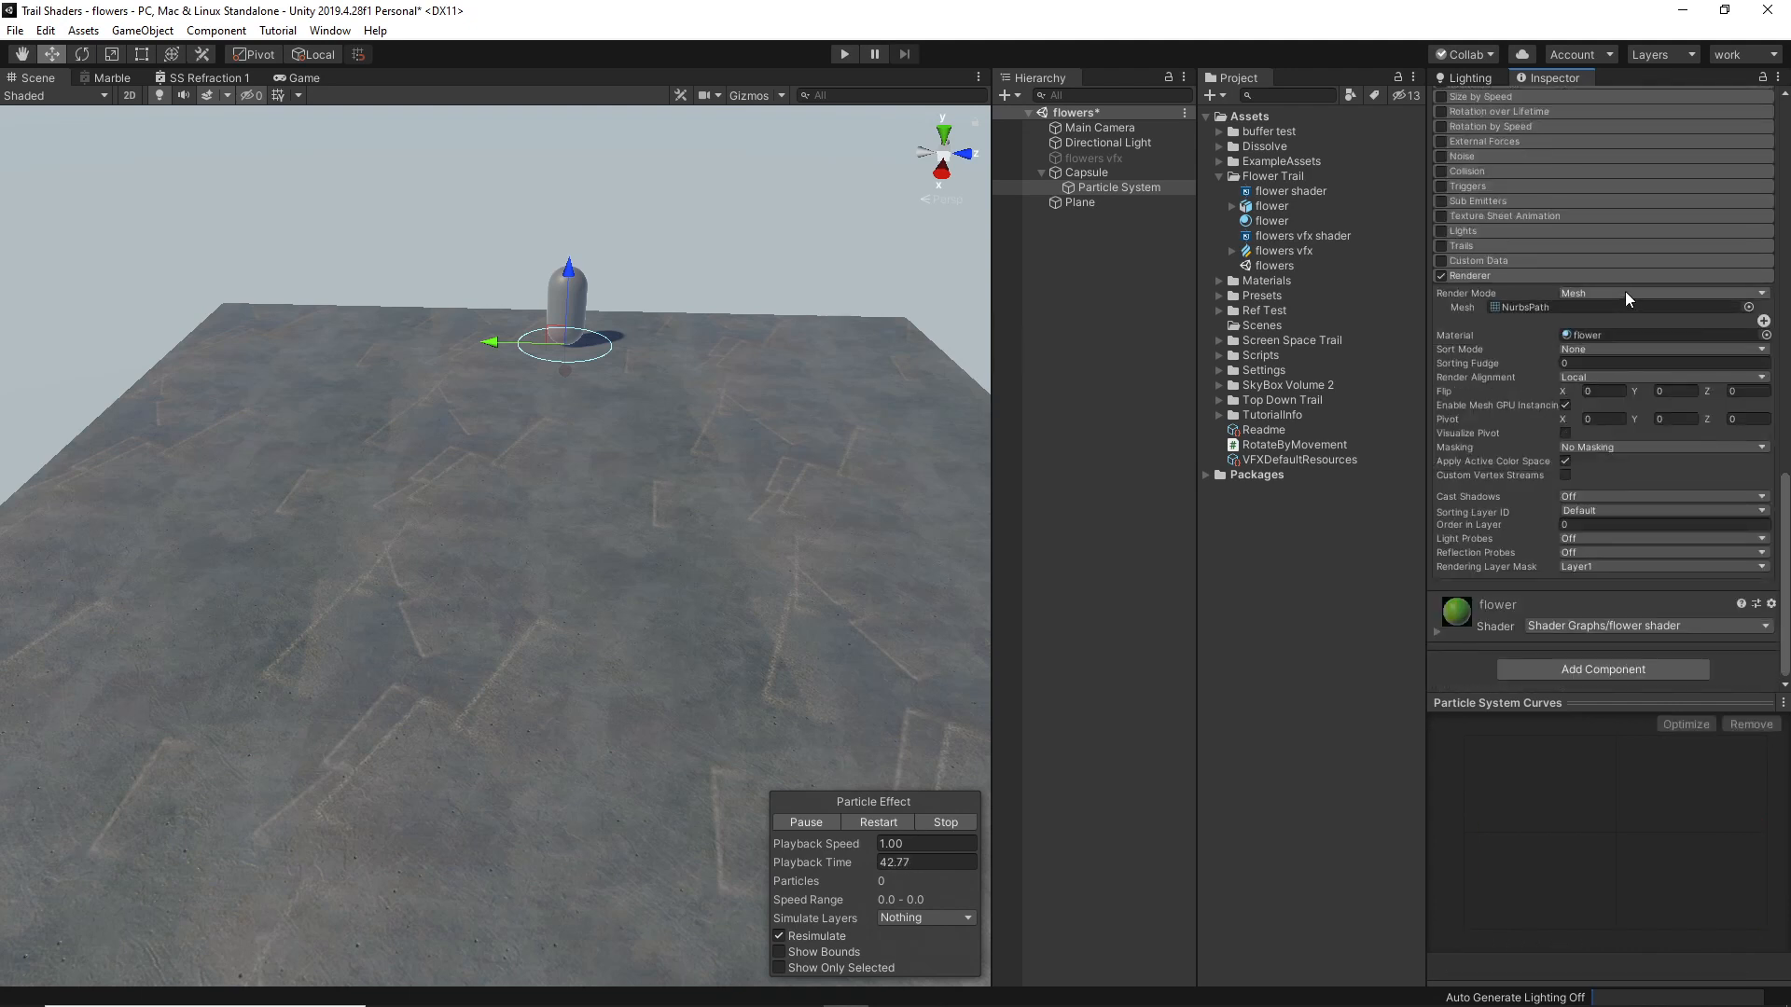
{"action": "left_click", "coordinate": [1526, 312]}
{"action": "left_click", "coordinate": [1306, 233]}
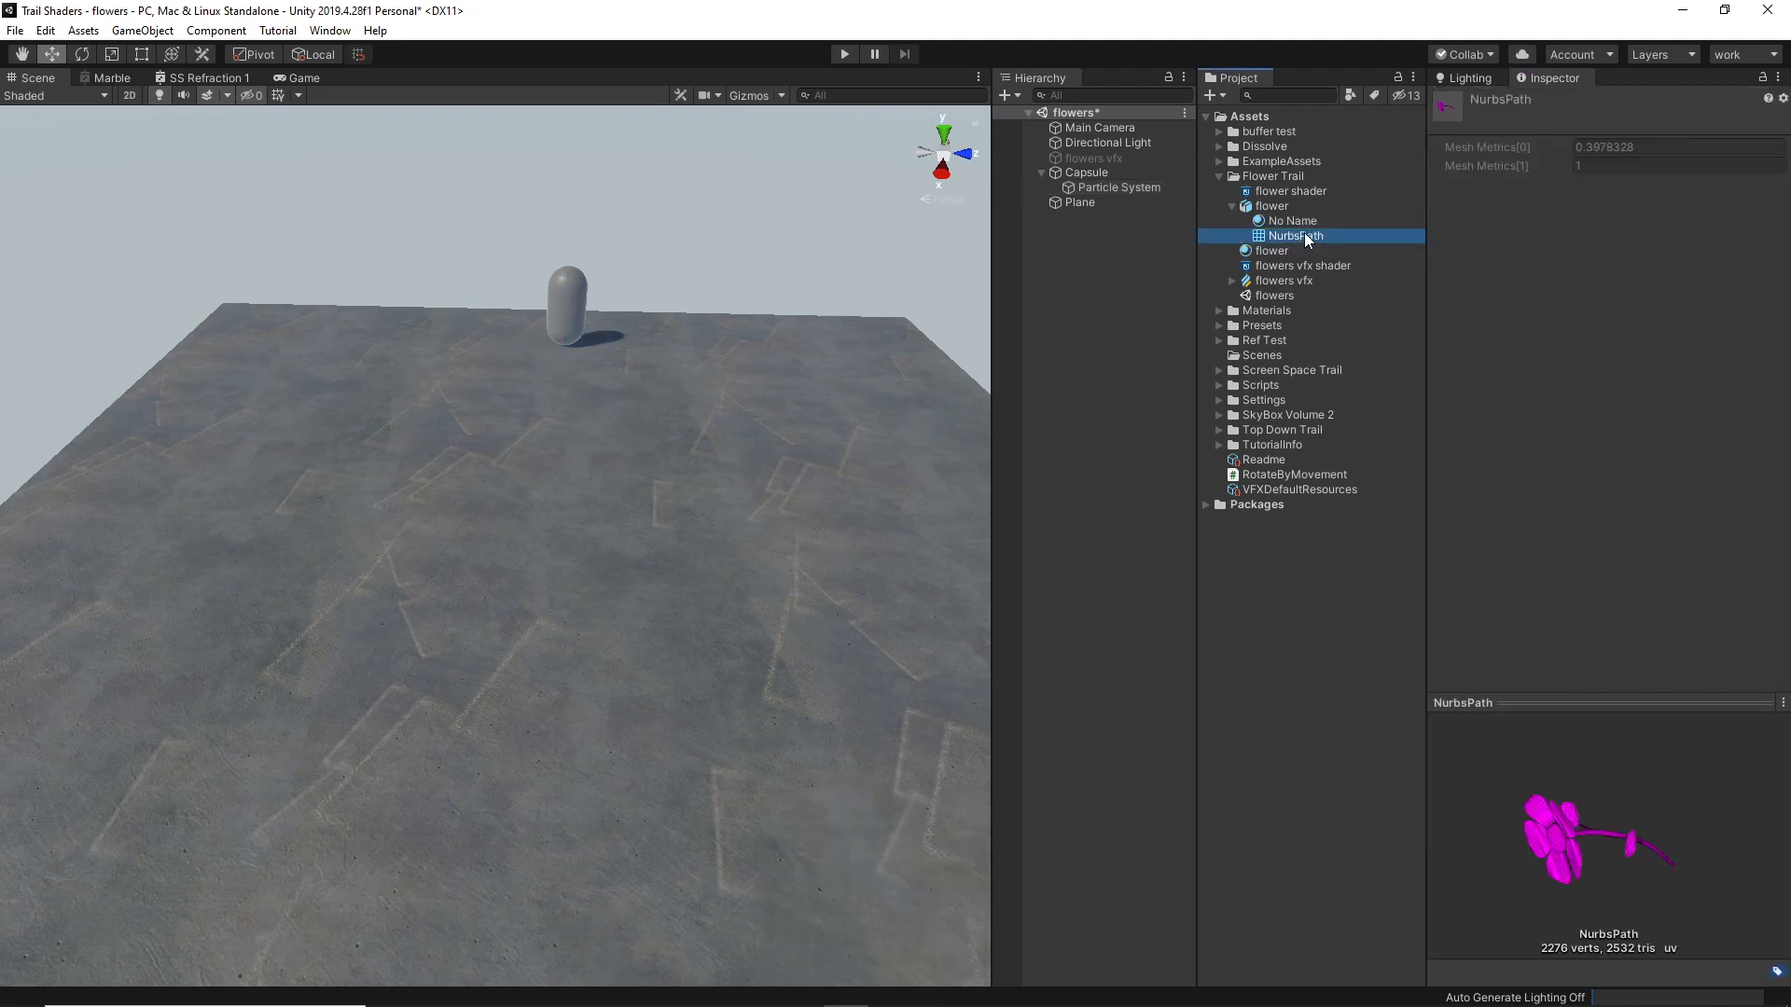
{"action": "left_click", "coordinate": [1093, 189]}
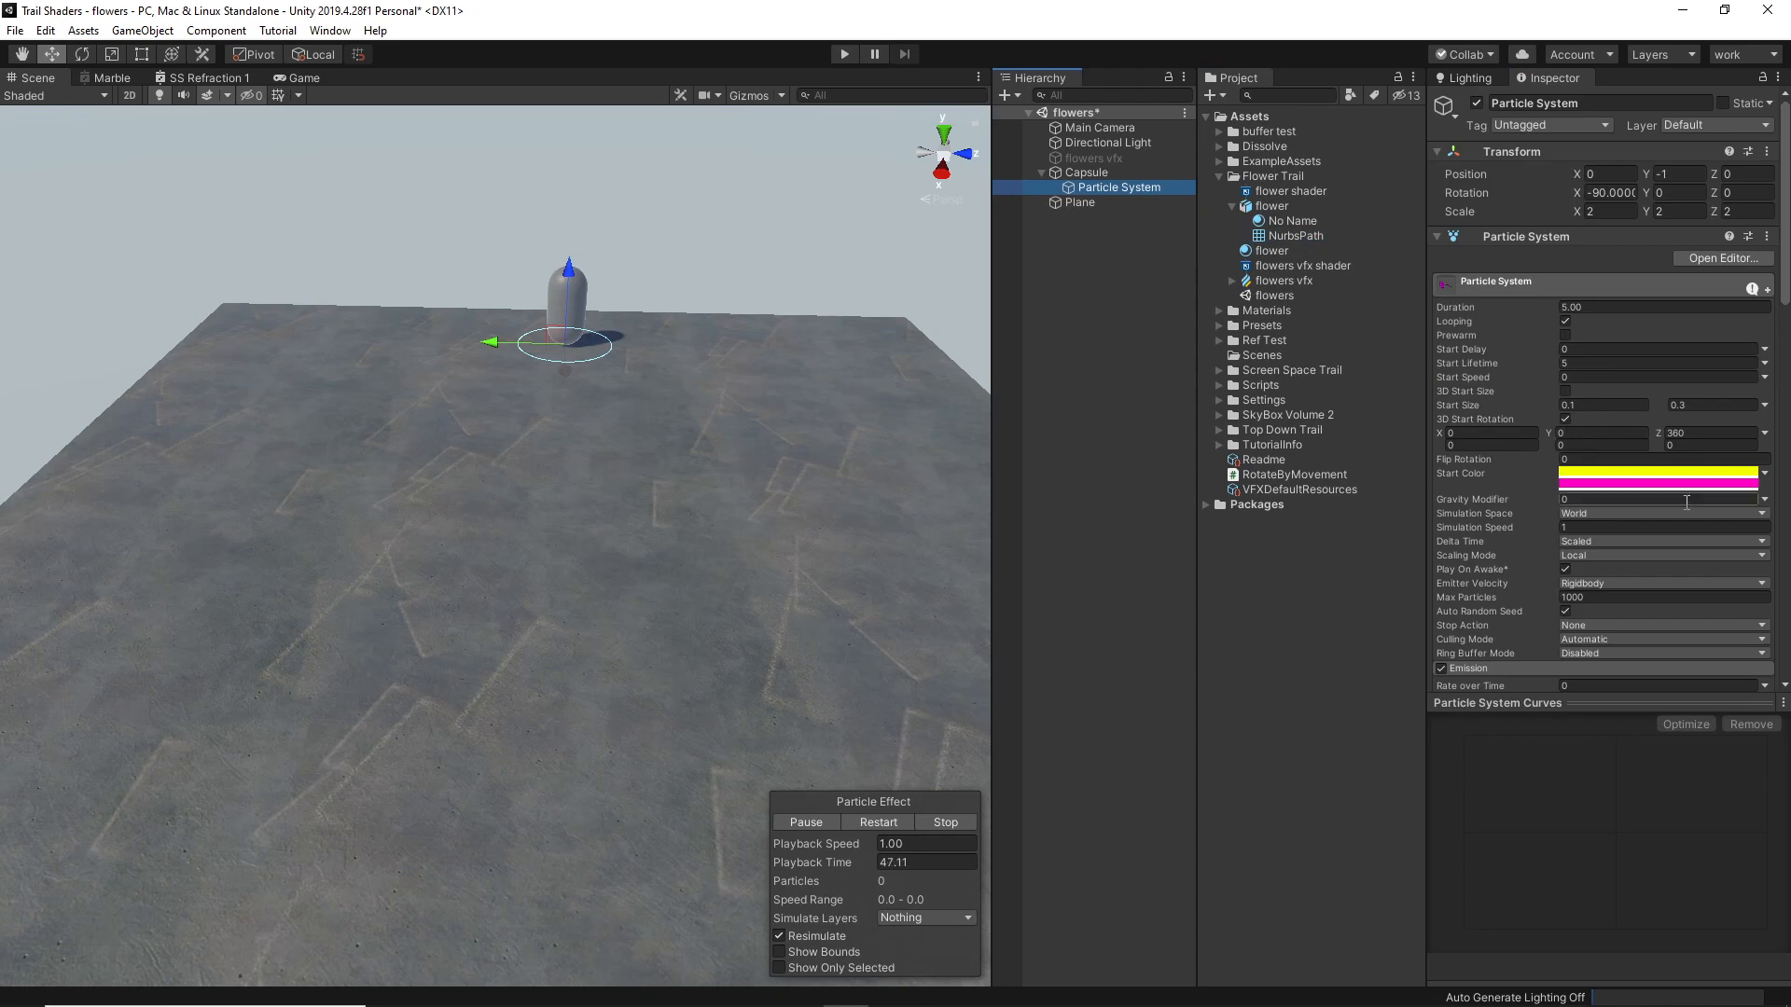
{"action": "scroll", "coordinate": [1670, 508], "scroll_direction": "down", "scroll_amount": 15}
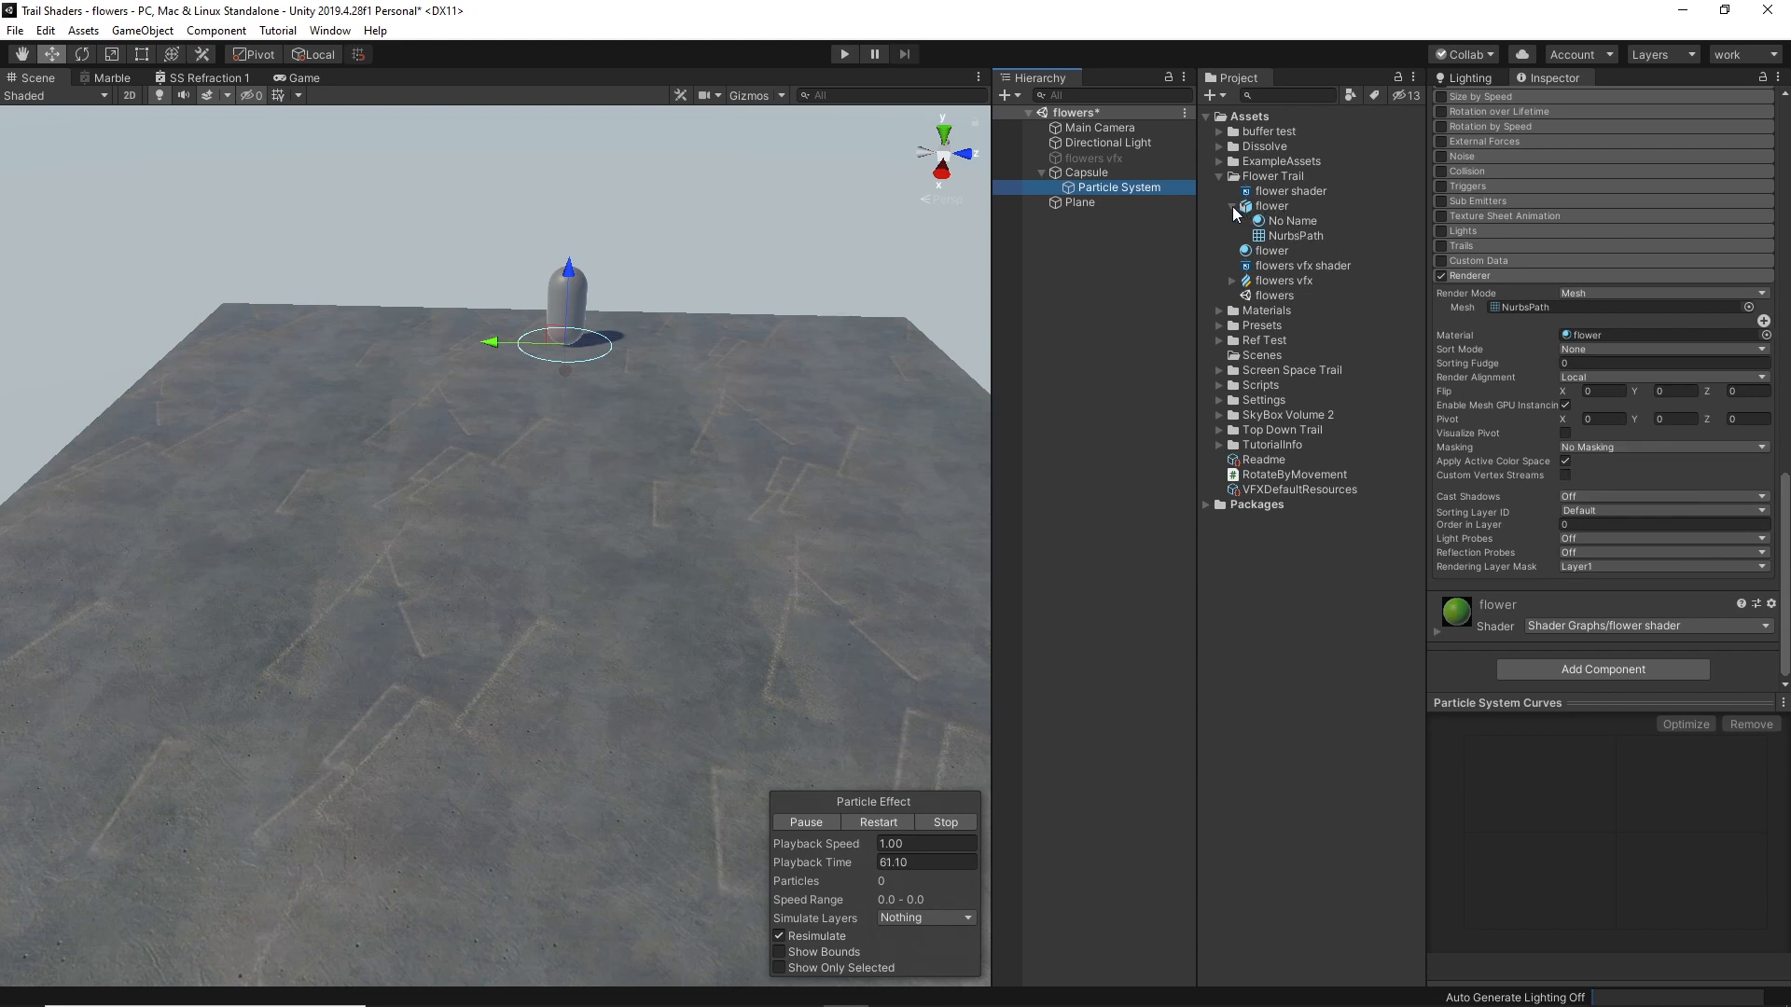
Open the flower shader graph maximized, enlarge its Blackboard and collapse the Green property.
{"action": "left_click", "coordinate": [1299, 193]}
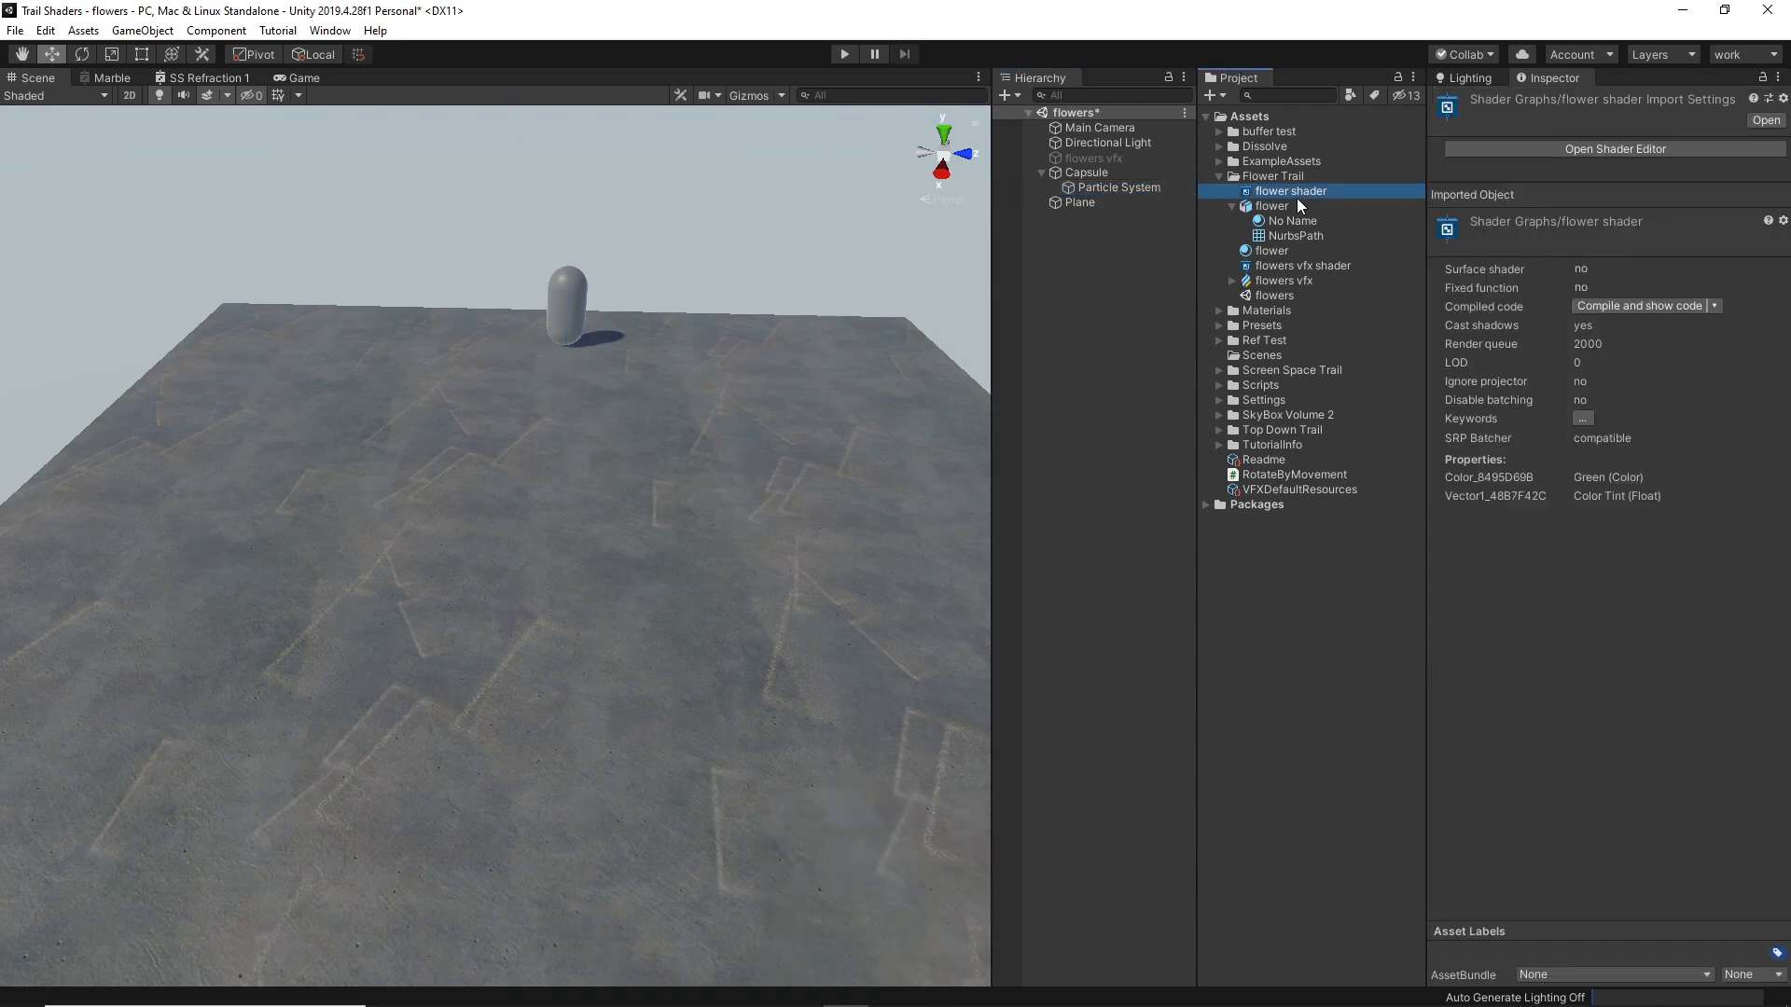
{"action": "double_click", "coordinate": [1301, 194]}
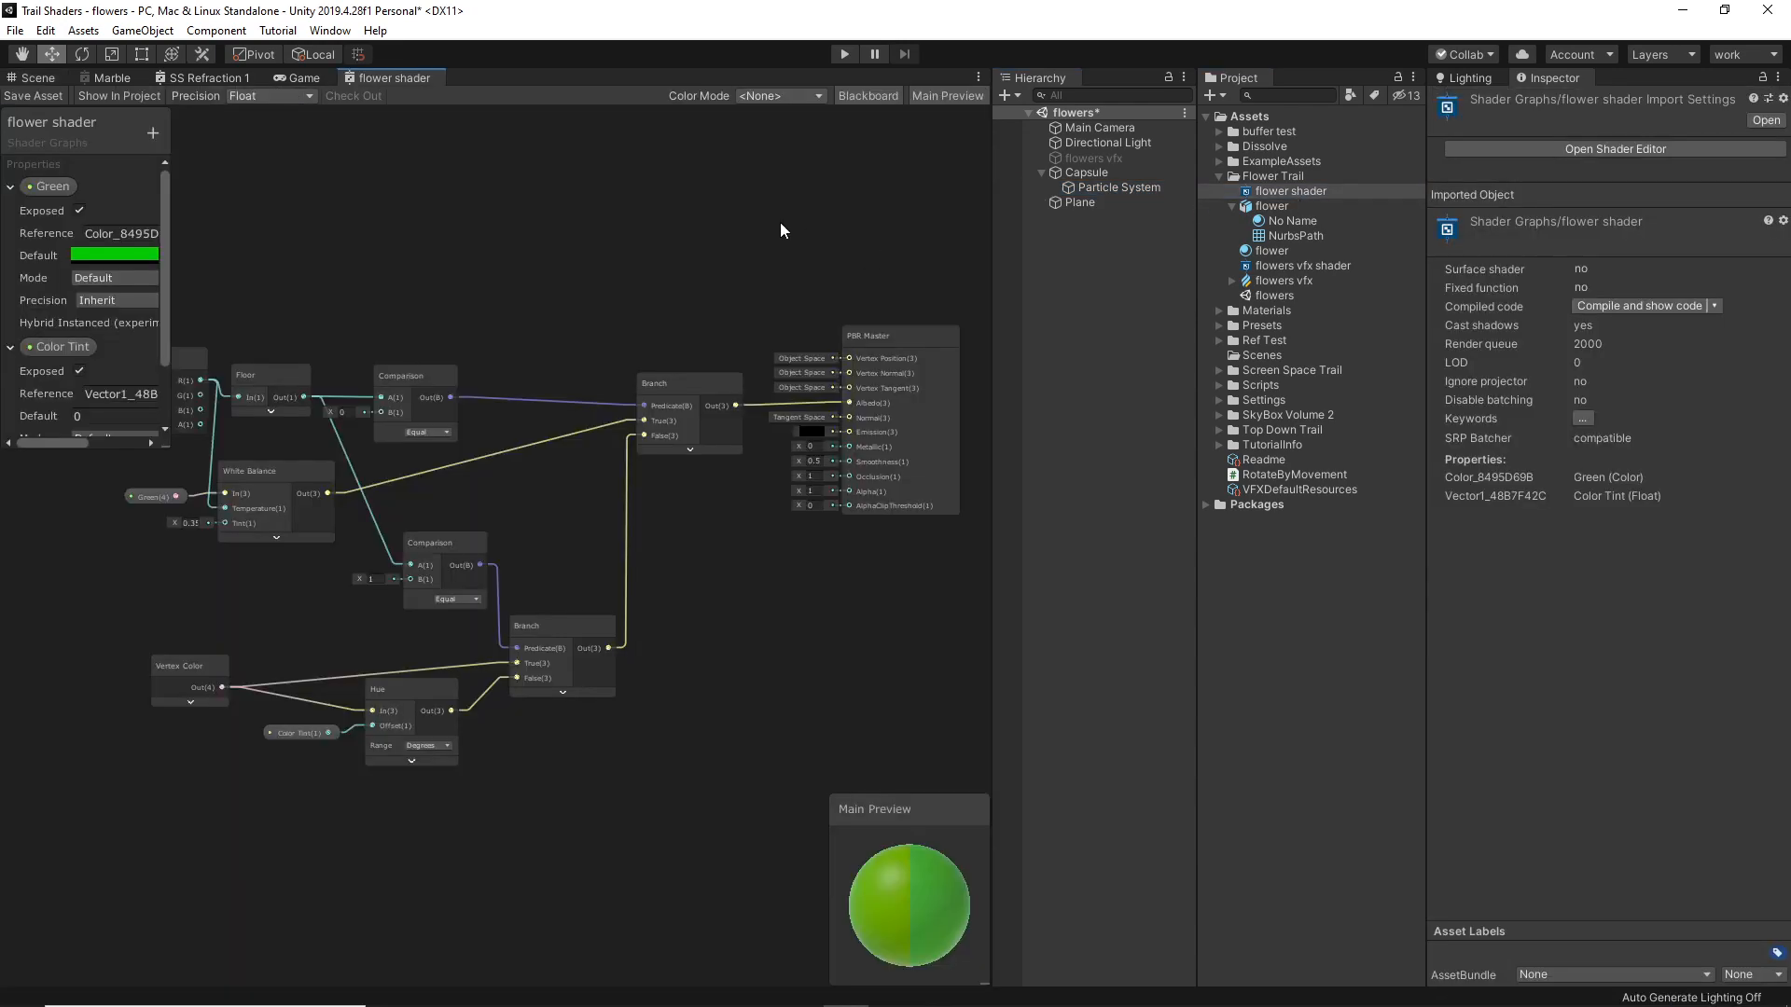
{"action": "key", "text": "shift+space"}
{"action": "middle_click_drag", "start_coordinate": [652, 276], "coordinate": [1072, 248]}
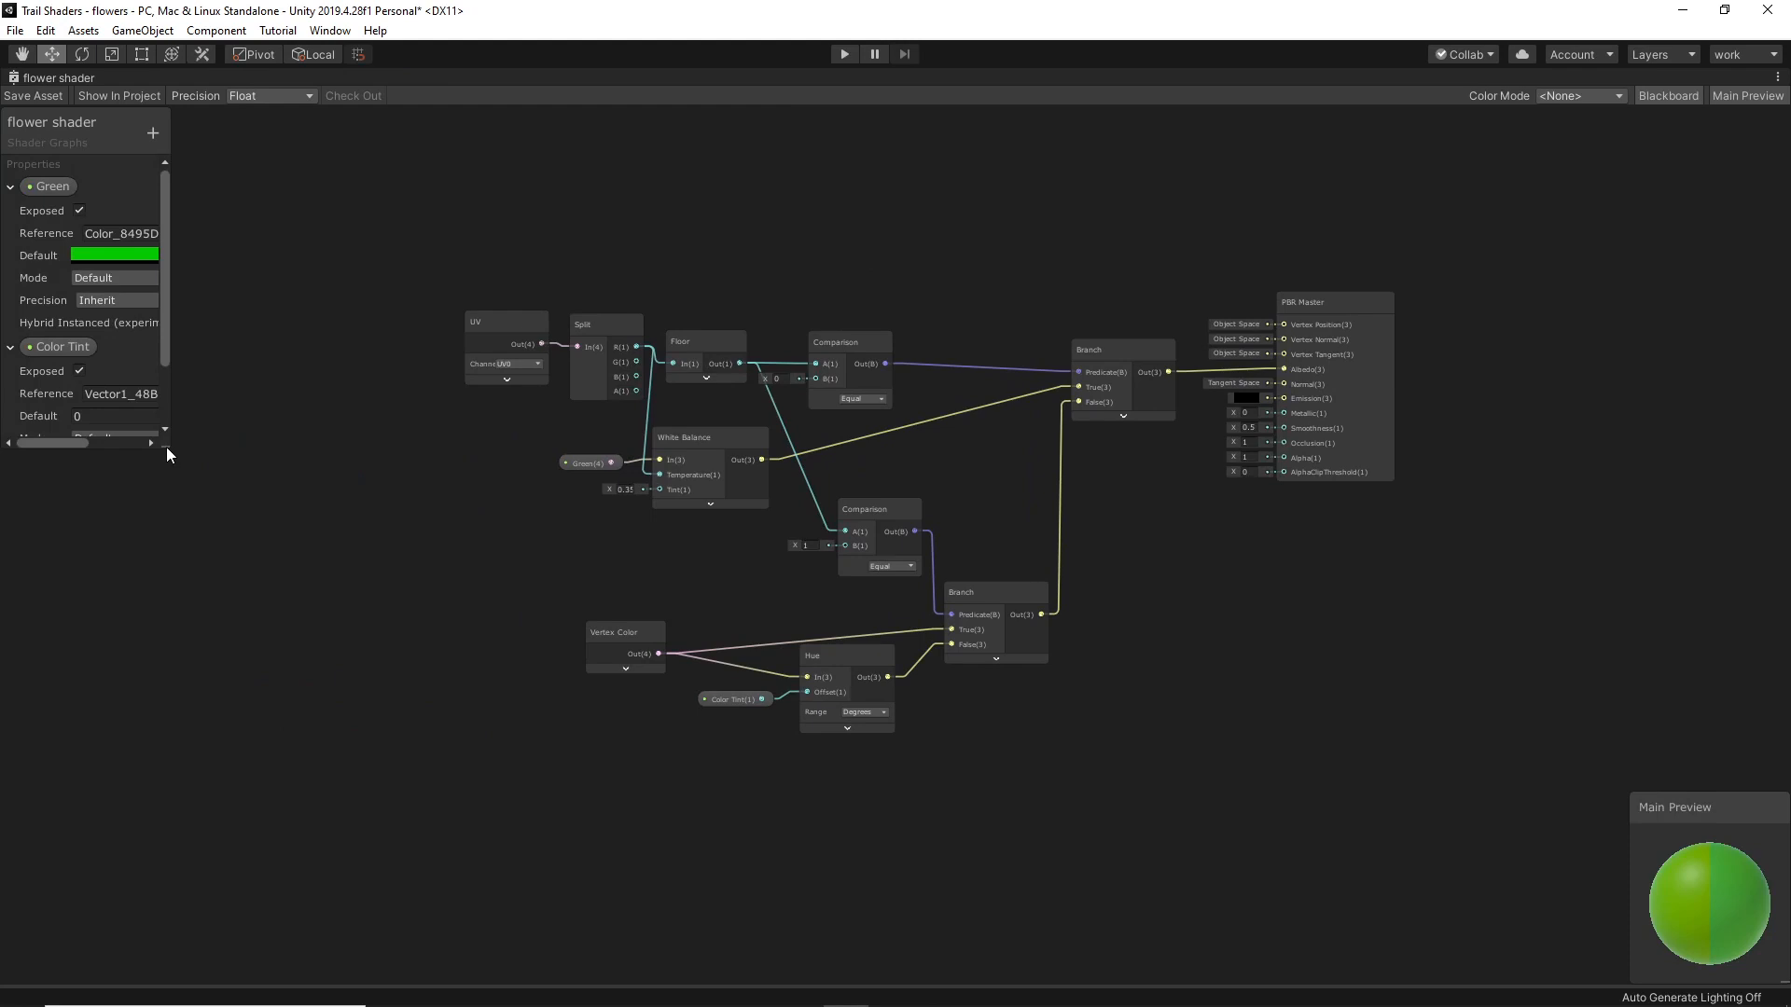
{"action": "left_click_drag", "start_coordinate": [168, 446], "coordinate": [237, 508]}
{"action": "left_click", "coordinate": [12, 186]}
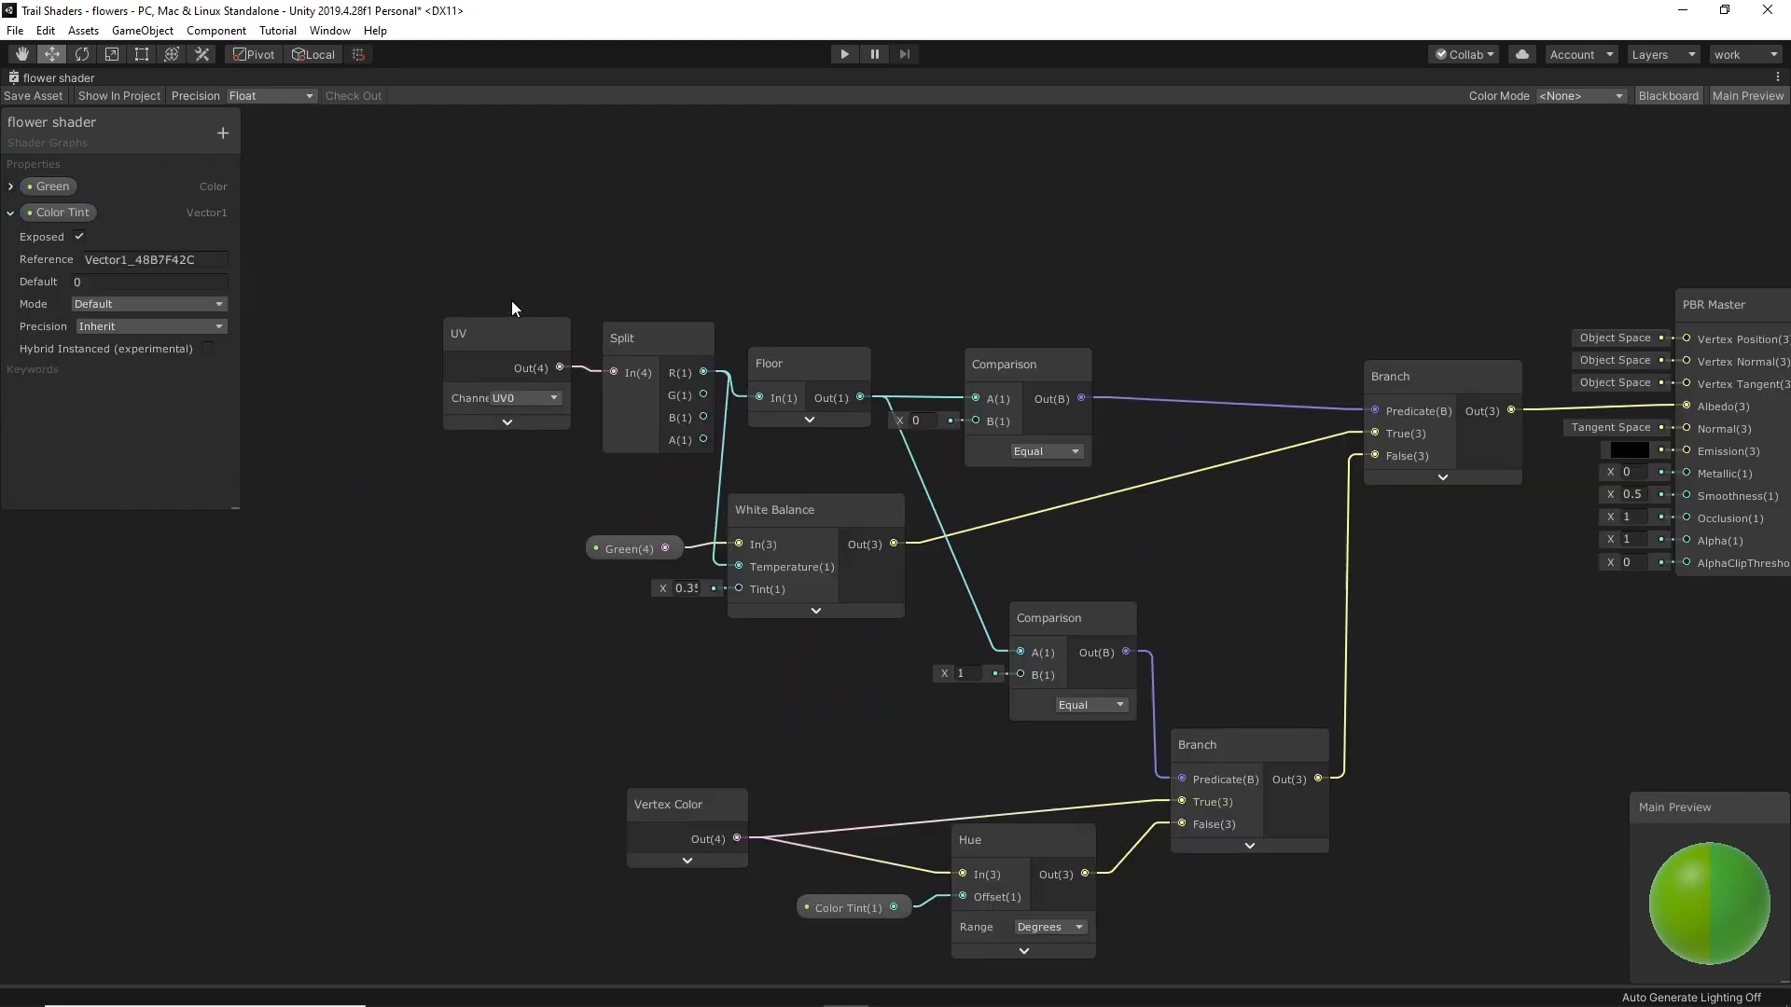
Reposition the UV and Split nodes so they sit side by side at the start of the graph.
{"action": "scroll", "coordinate": [597, 317], "scroll_direction": "up", "scroll_amount": 3}
{"action": "left_click", "coordinate": [399, 328]}
{"action": "left_click_drag", "start_coordinate": [399, 329], "coordinate": [393, 325]}
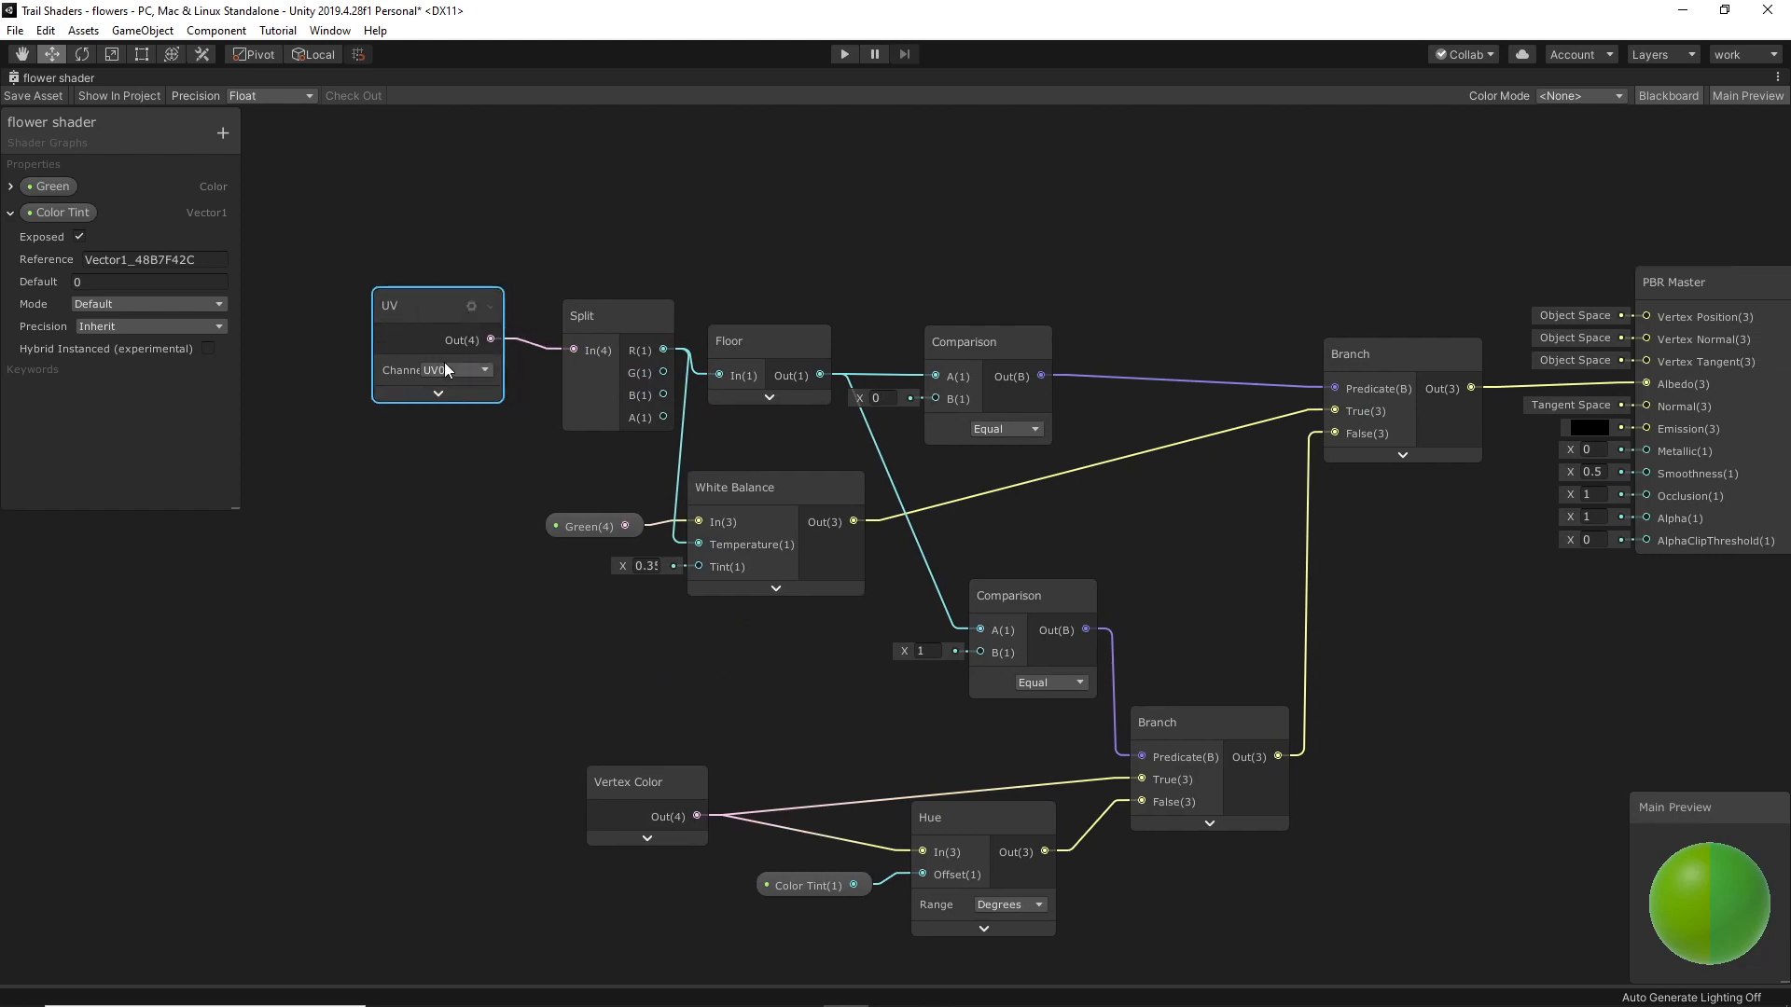
{"action": "left_click", "coordinate": [625, 320]}
{"action": "left_click_drag", "start_coordinate": [625, 321], "coordinate": [710, 317]}
Check the Floor node's preview, and space out the Floor node and the upper Comparison node along their row.
{"action": "left_click", "coordinate": [735, 349]}
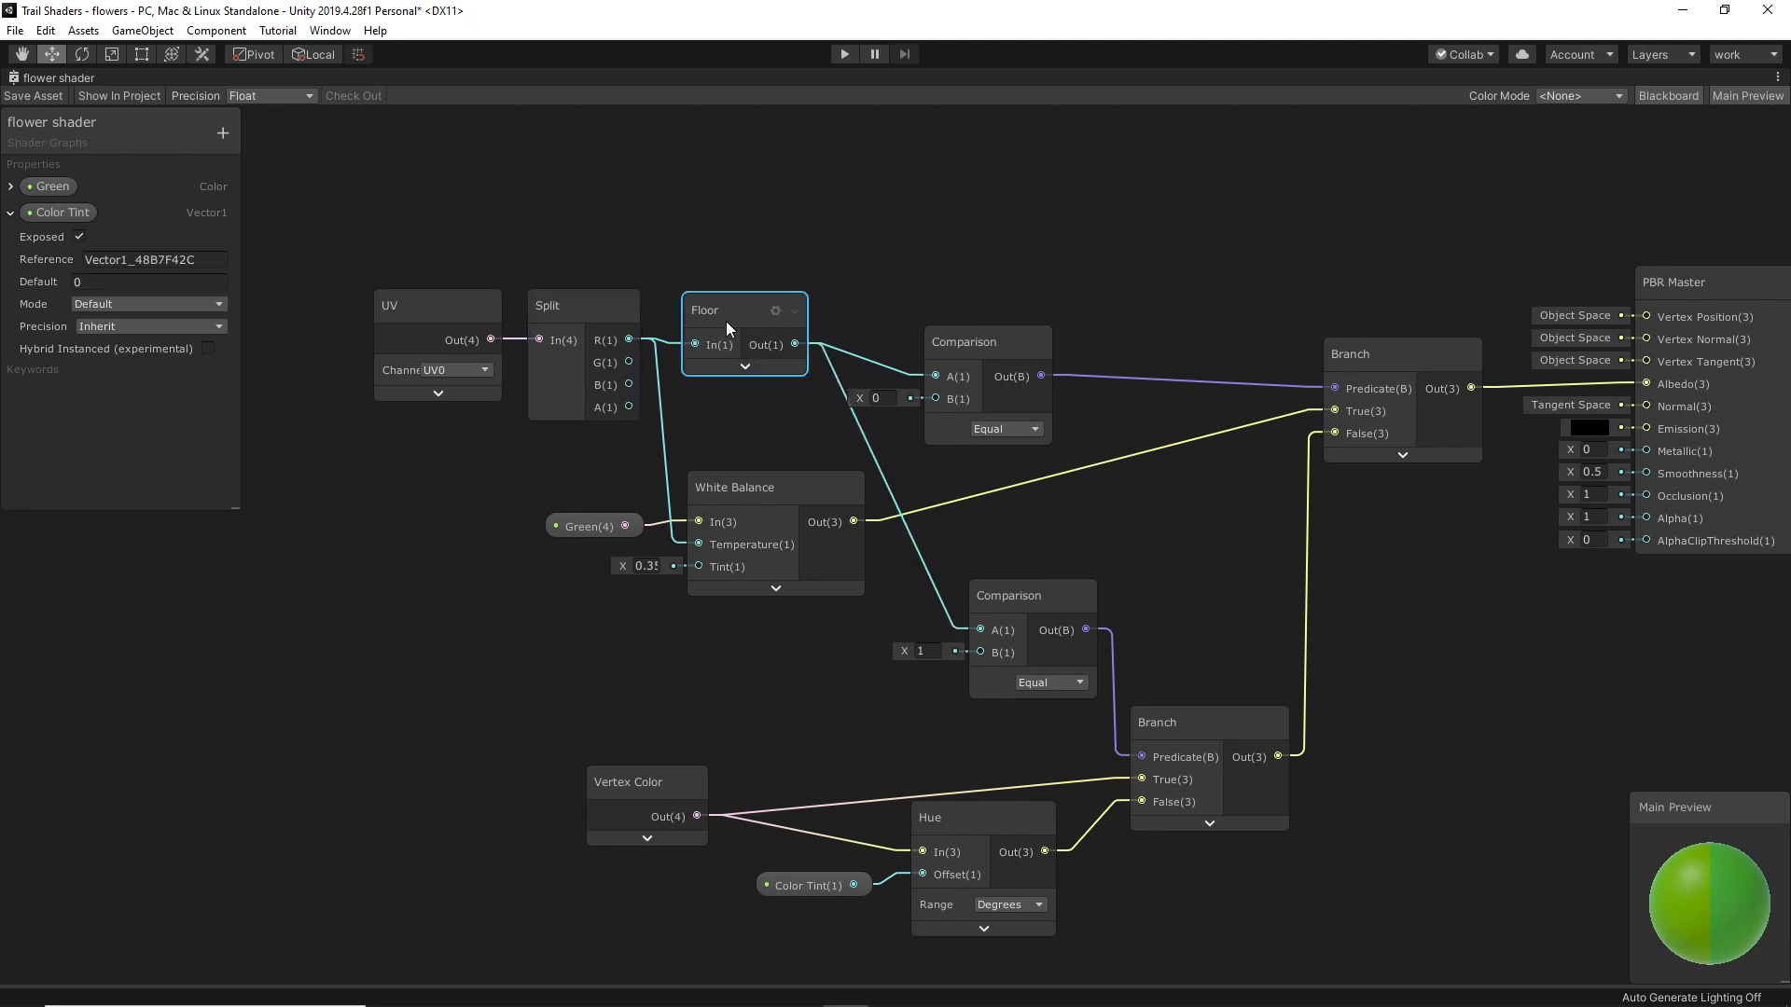
{"action": "left_click_drag", "start_coordinate": [726, 321], "coordinate": [745, 321]}
{"action": "left_click", "coordinate": [761, 366]}
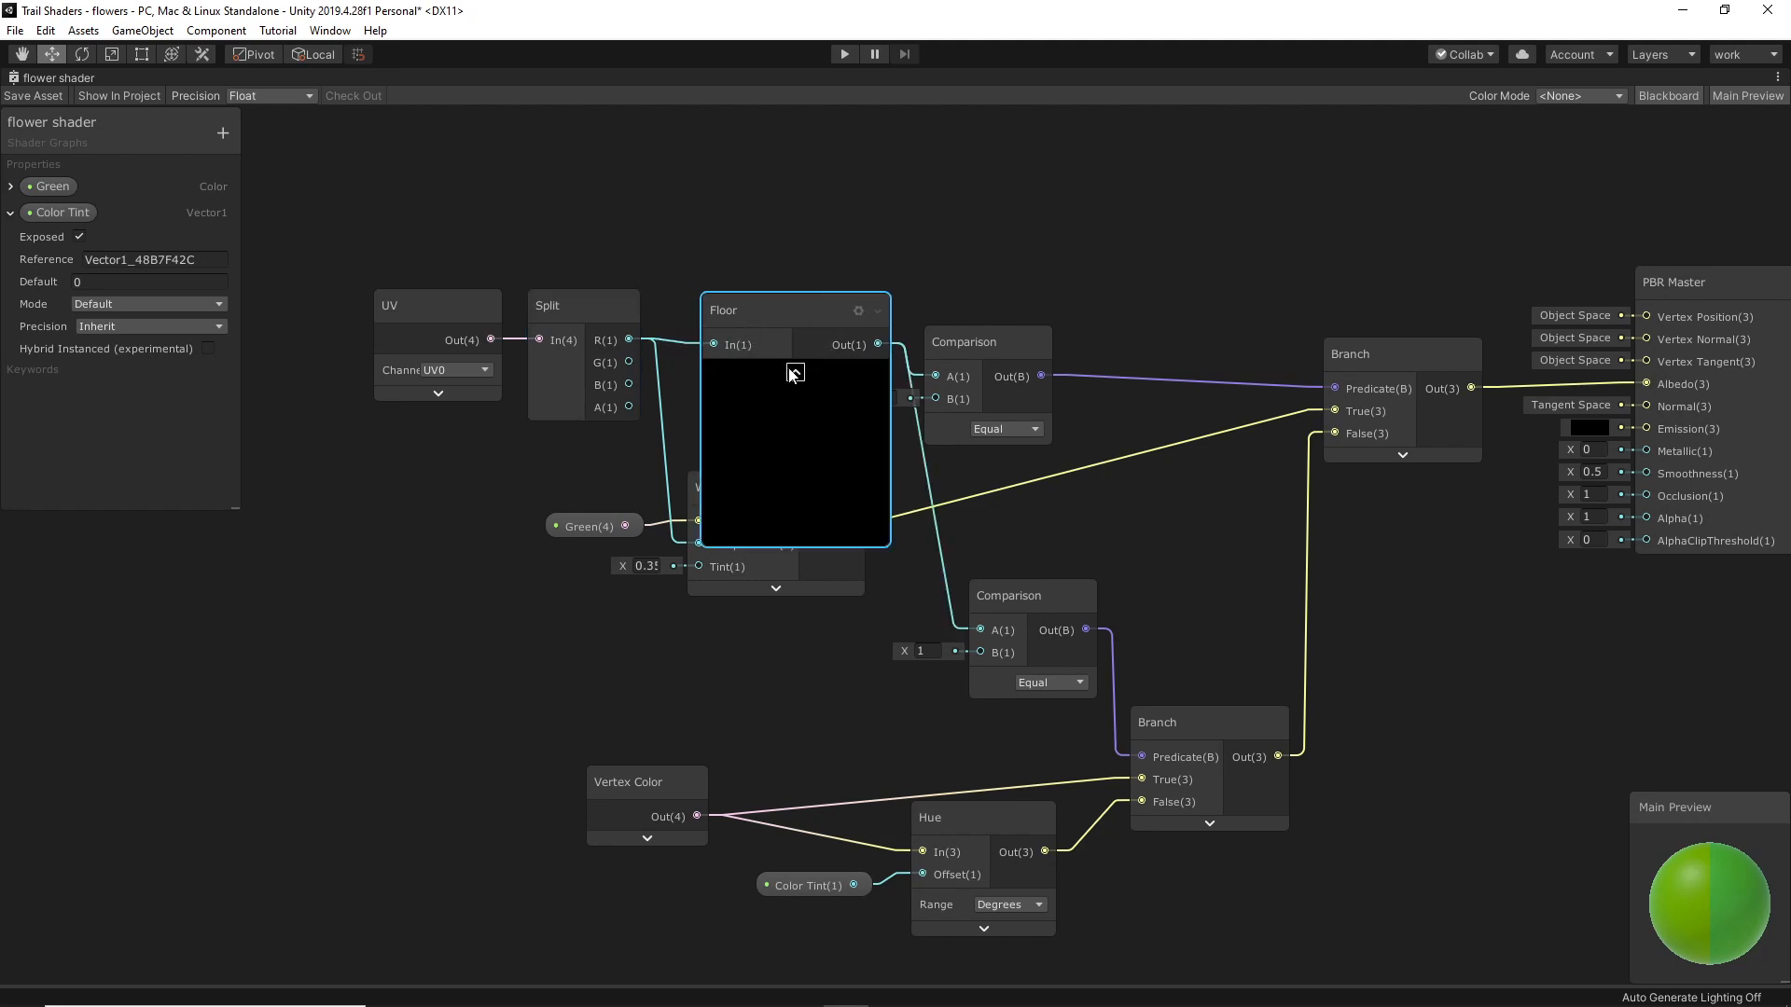
{"action": "left_click", "coordinate": [795, 377]}
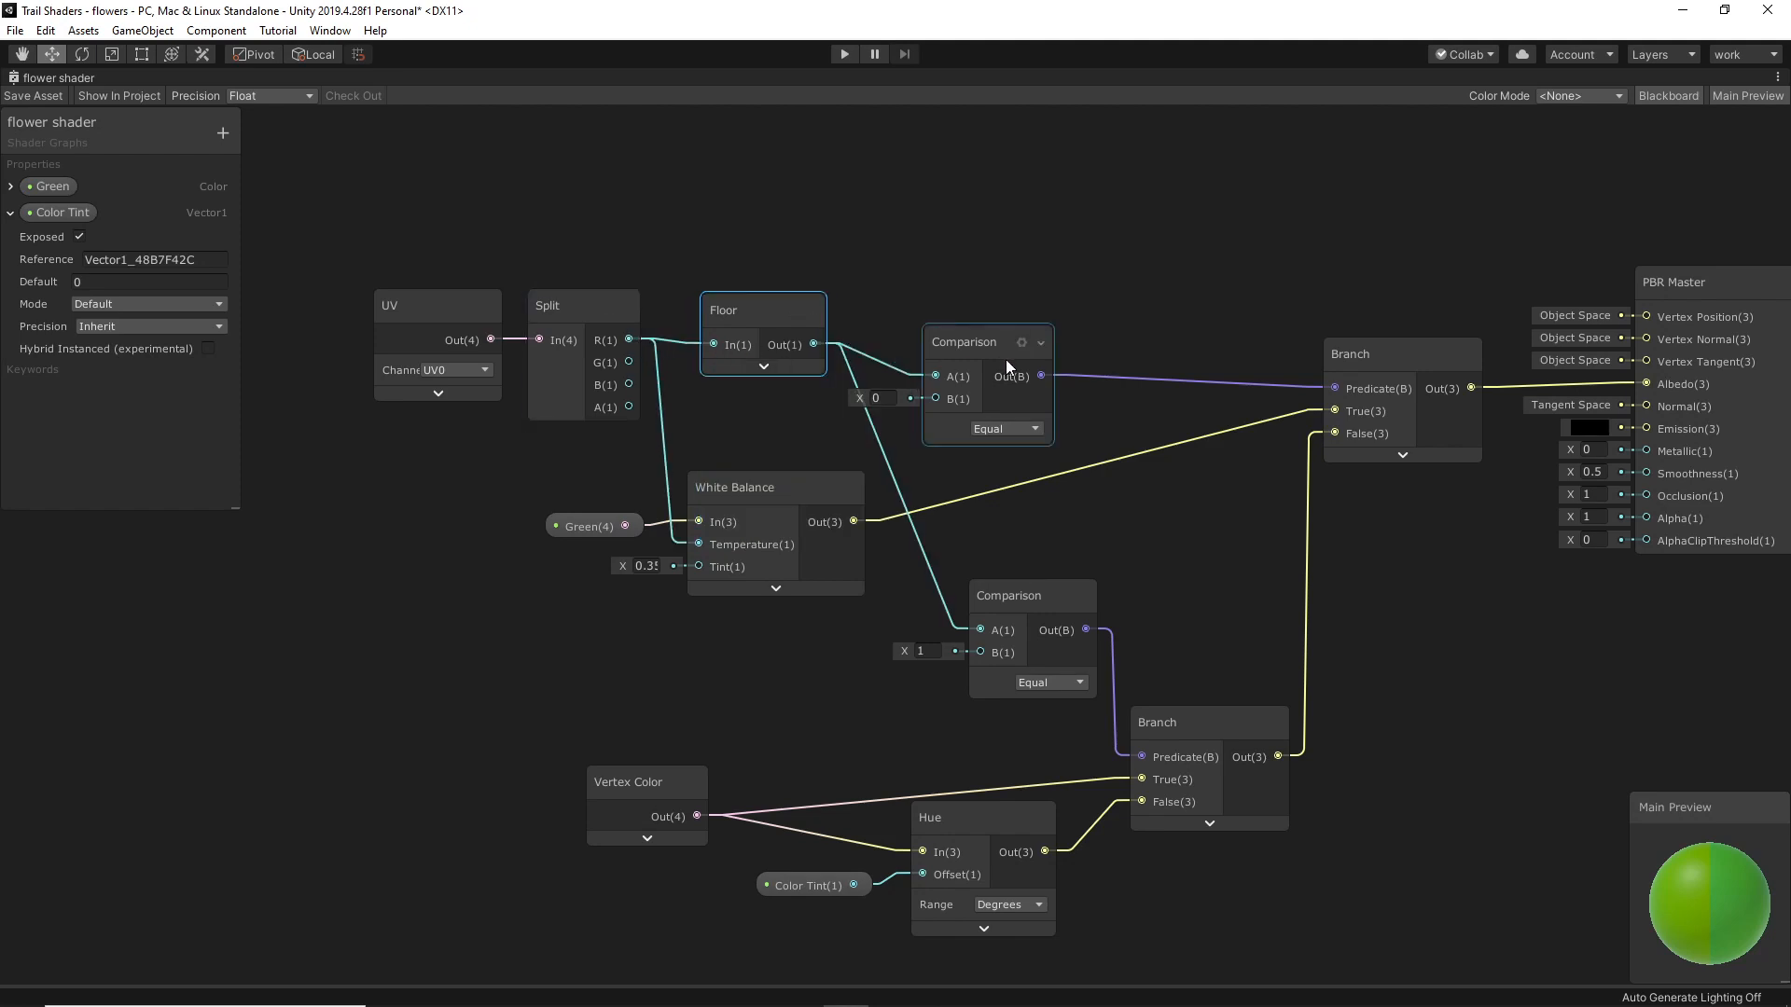
{"action": "left_click_drag", "start_coordinate": [1005, 361], "coordinate": [1067, 351]}
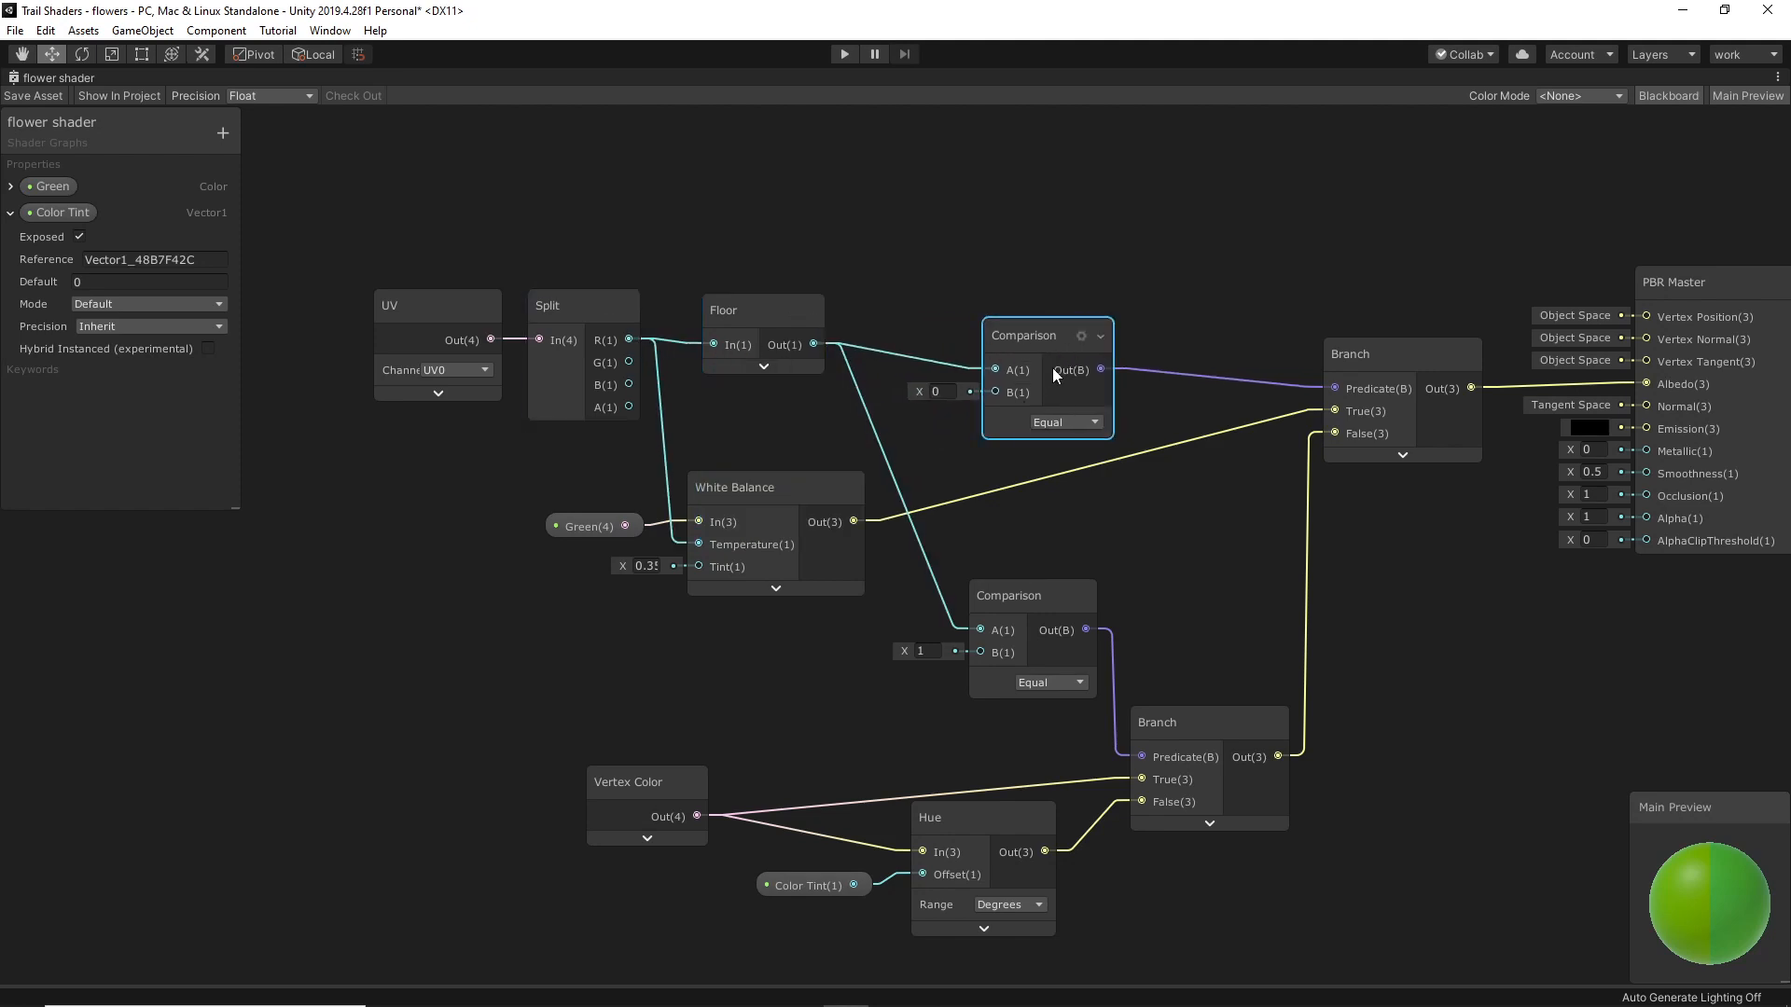
{"action": "left_click_drag", "start_coordinate": [747, 344], "coordinate": [757, 344]}
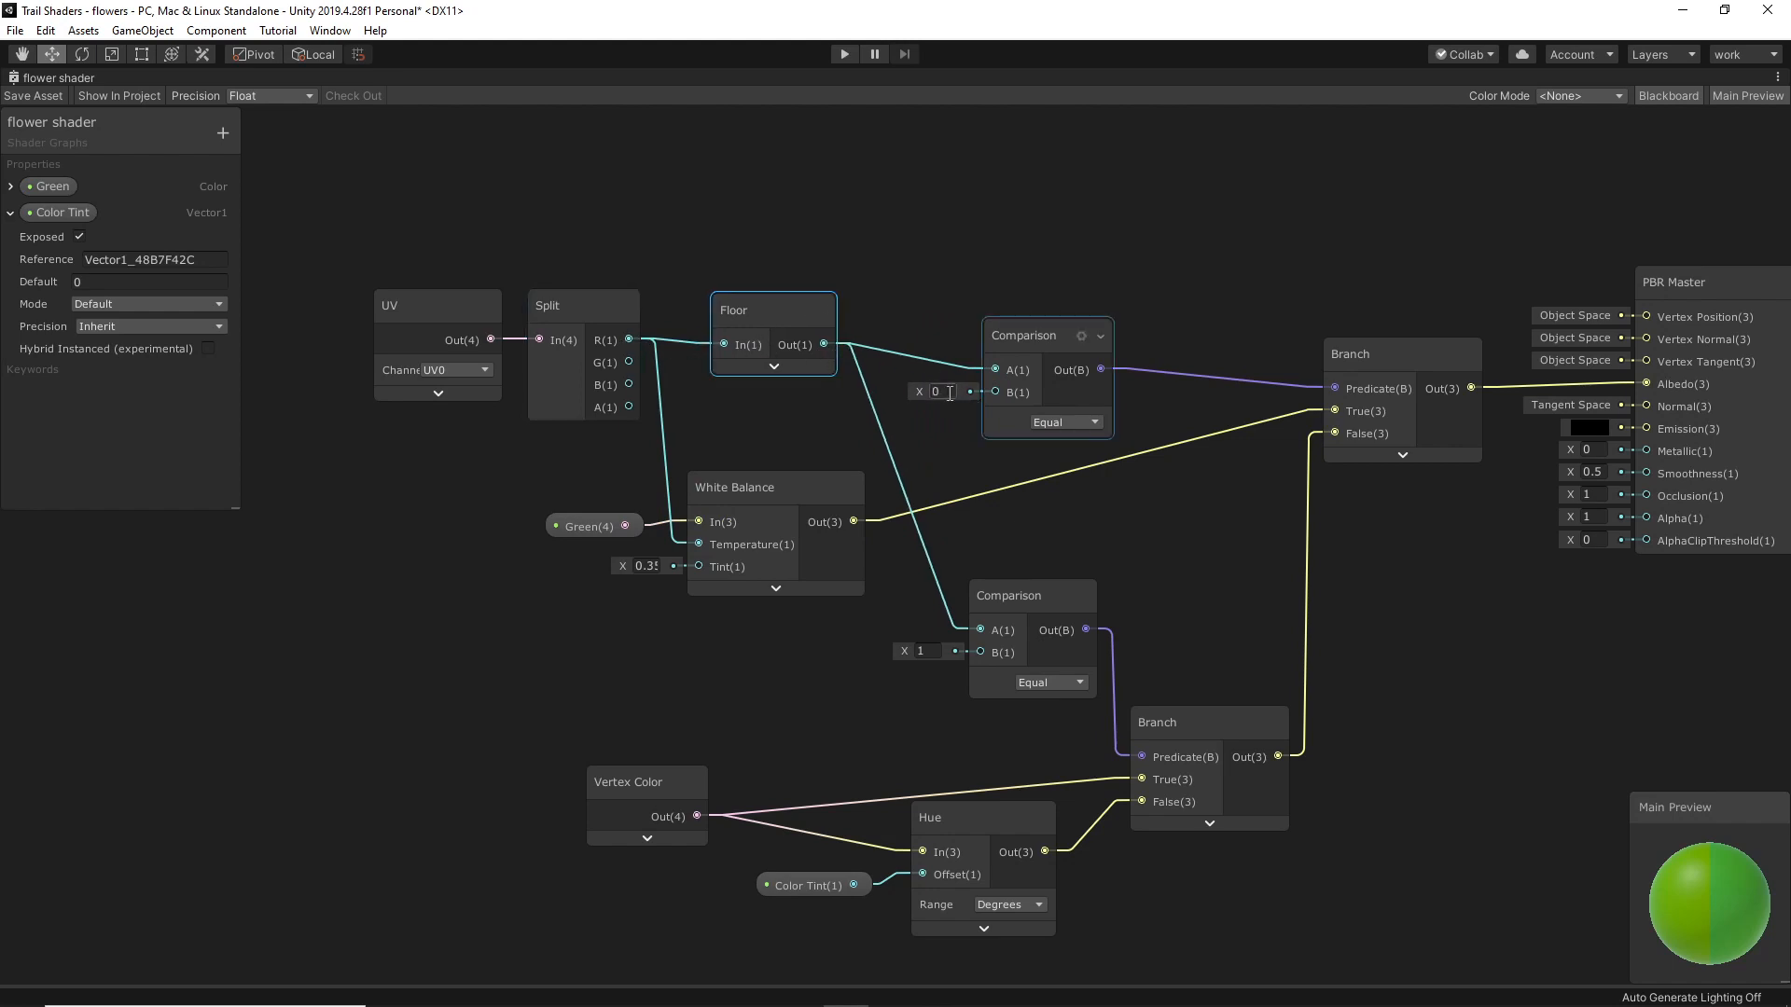
Reposition the White Balance and Green property nodes beneath the Floor node, and check the White Balance node's preview.
{"action": "middle_click_drag", "start_coordinate": [1200, 394], "coordinate": [1146, 373]}
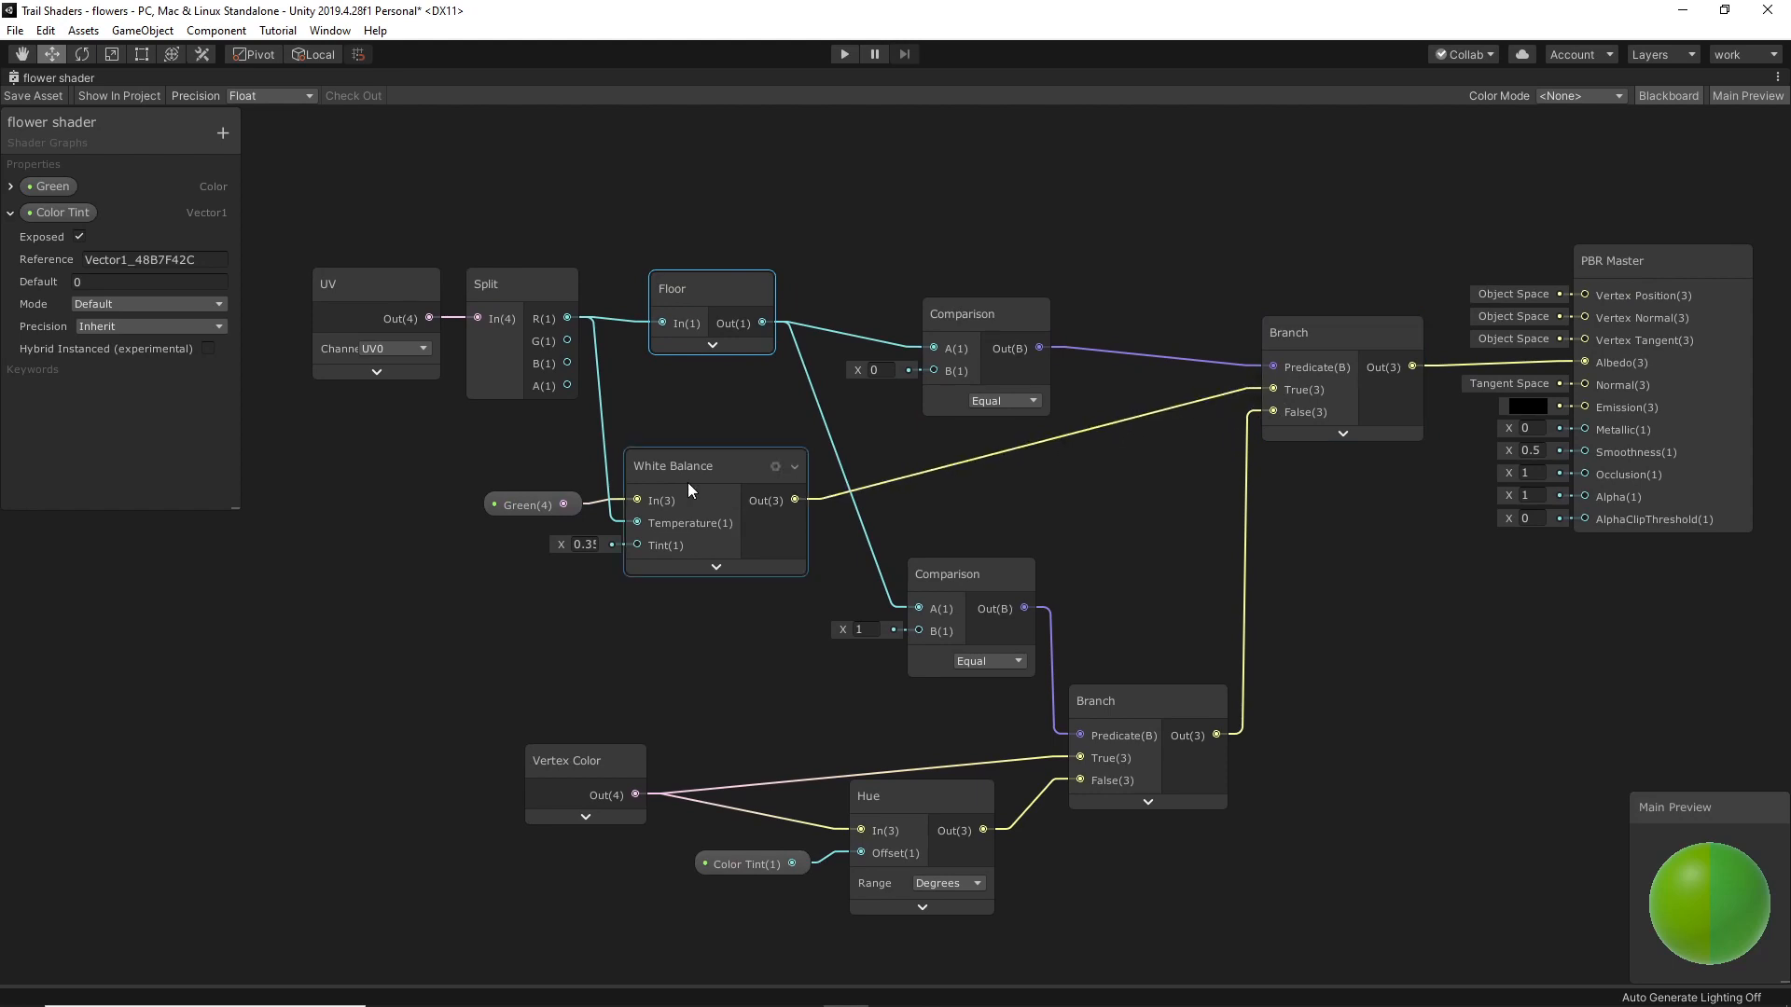
{"action": "left_click_drag", "start_coordinate": [695, 469], "coordinate": [705, 460]}
{"action": "left_click_drag", "start_coordinate": [491, 513], "coordinate": [512, 491]}
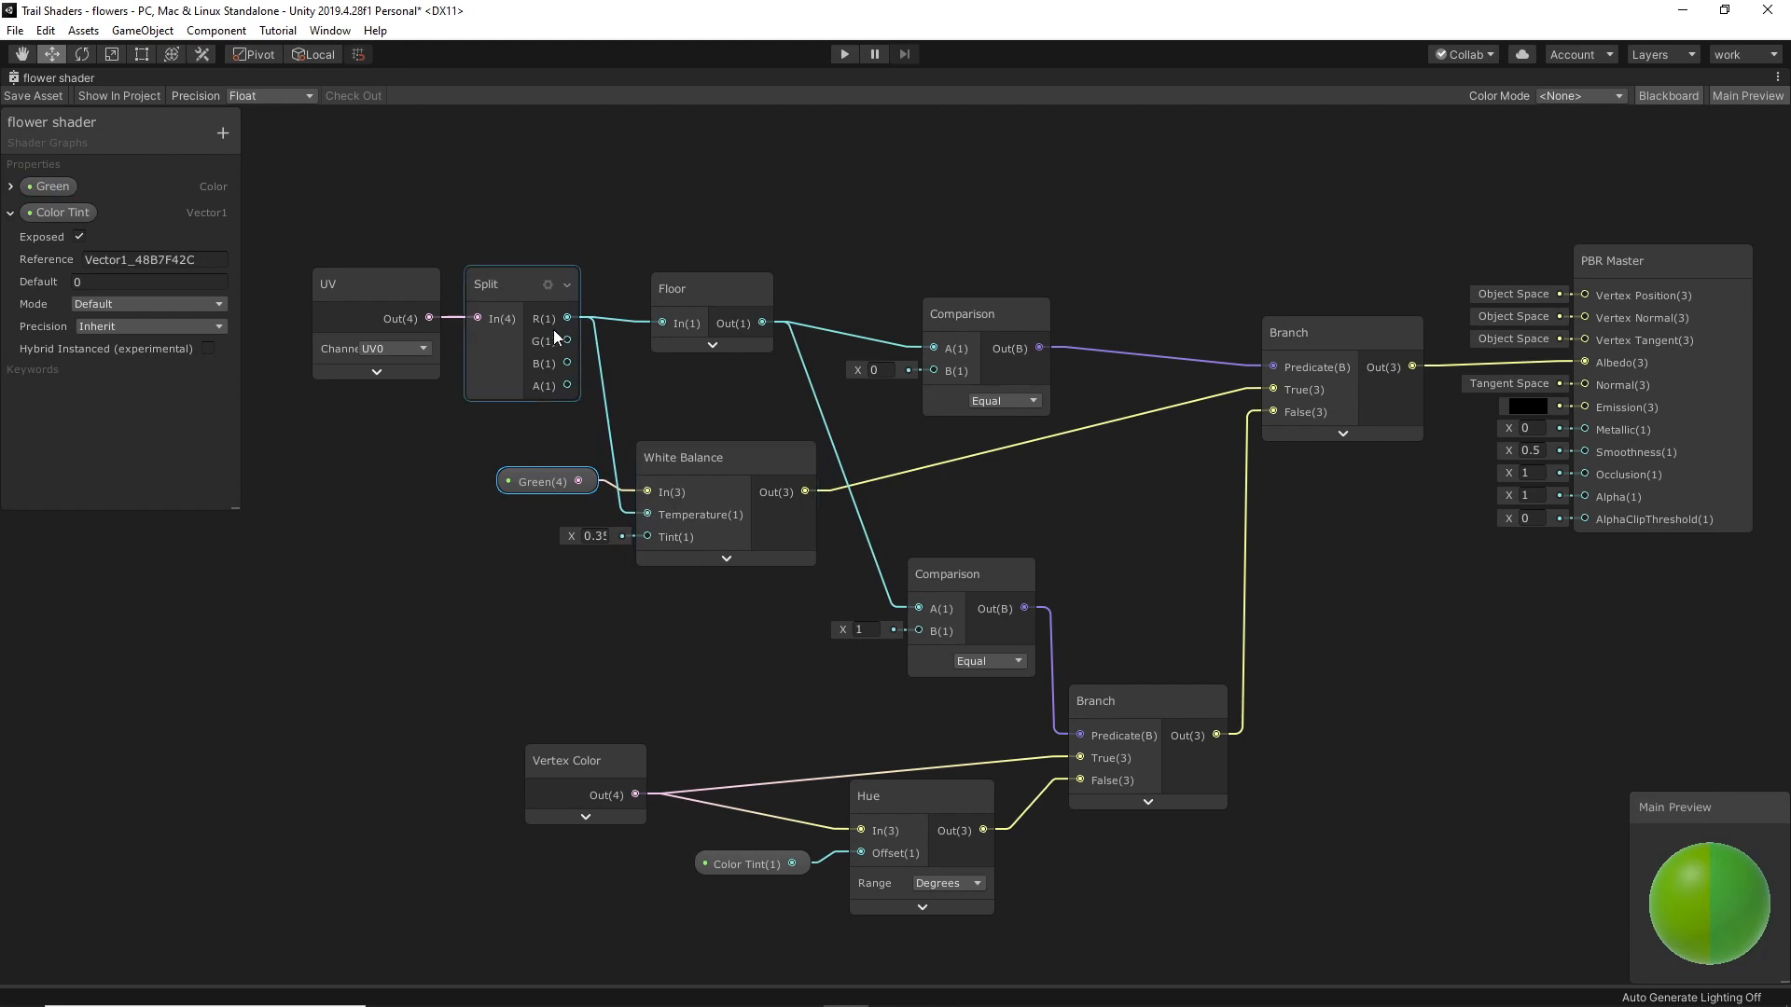
{"action": "left_click", "coordinate": [727, 559]}
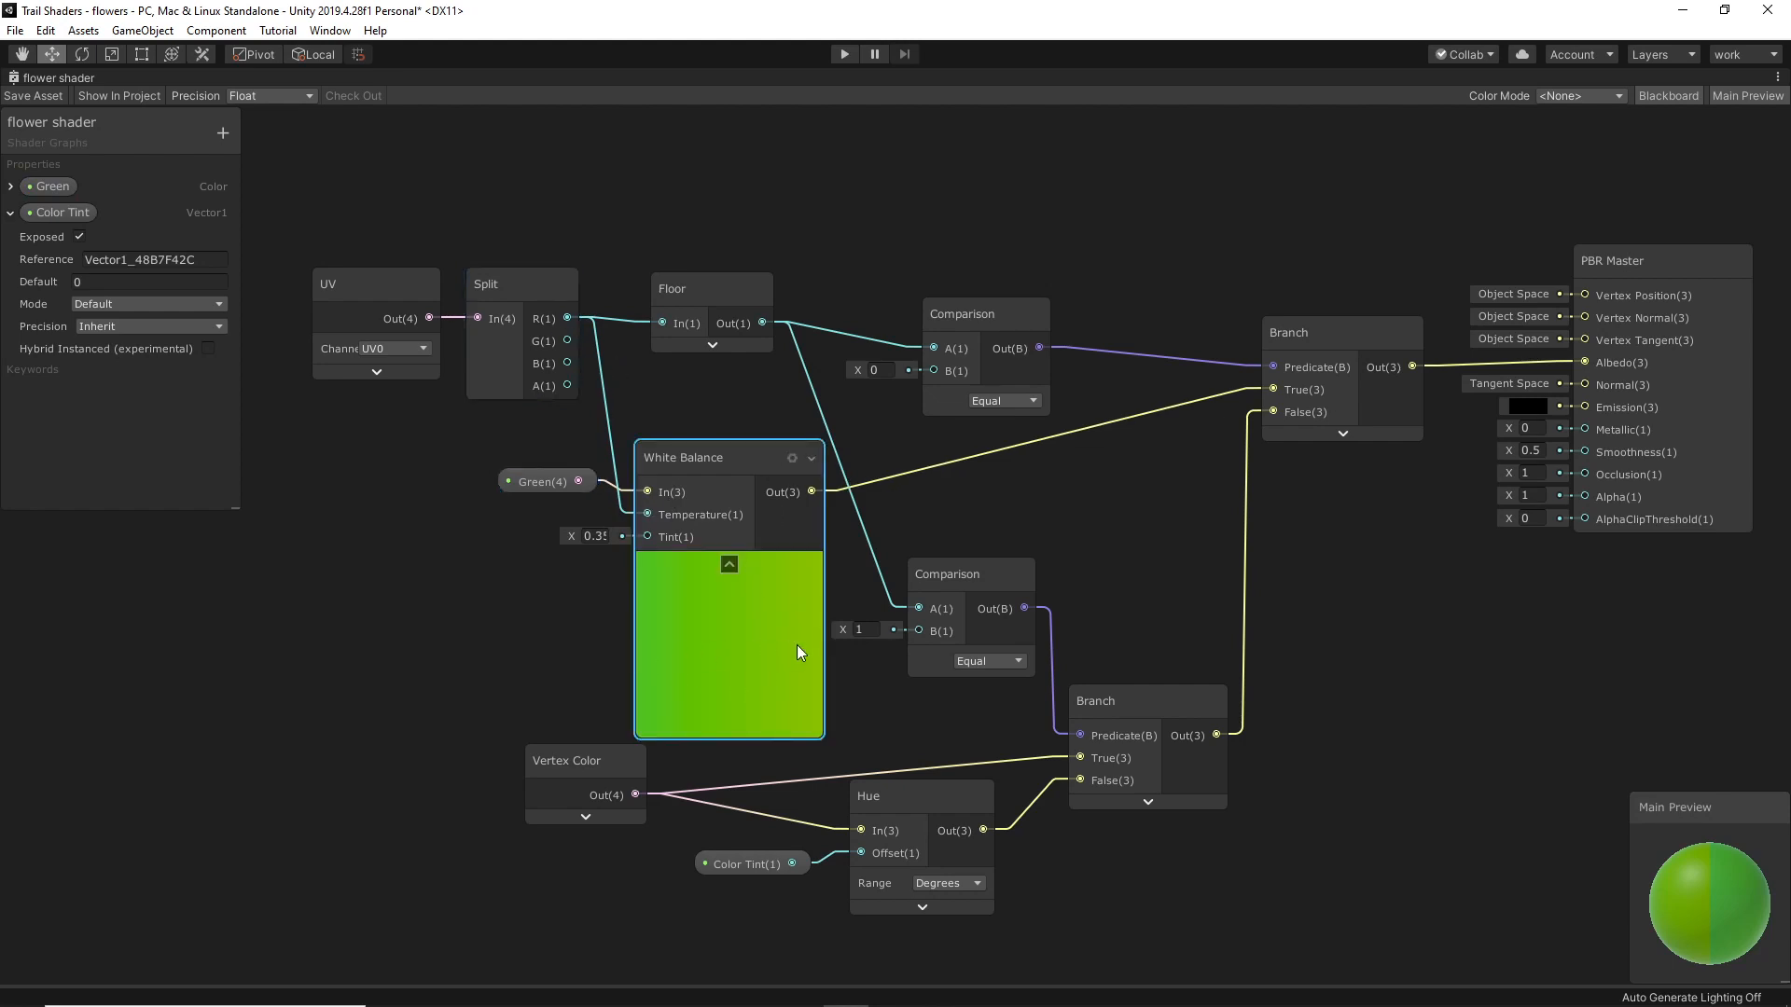
{"action": "left_click", "coordinate": [729, 565]}
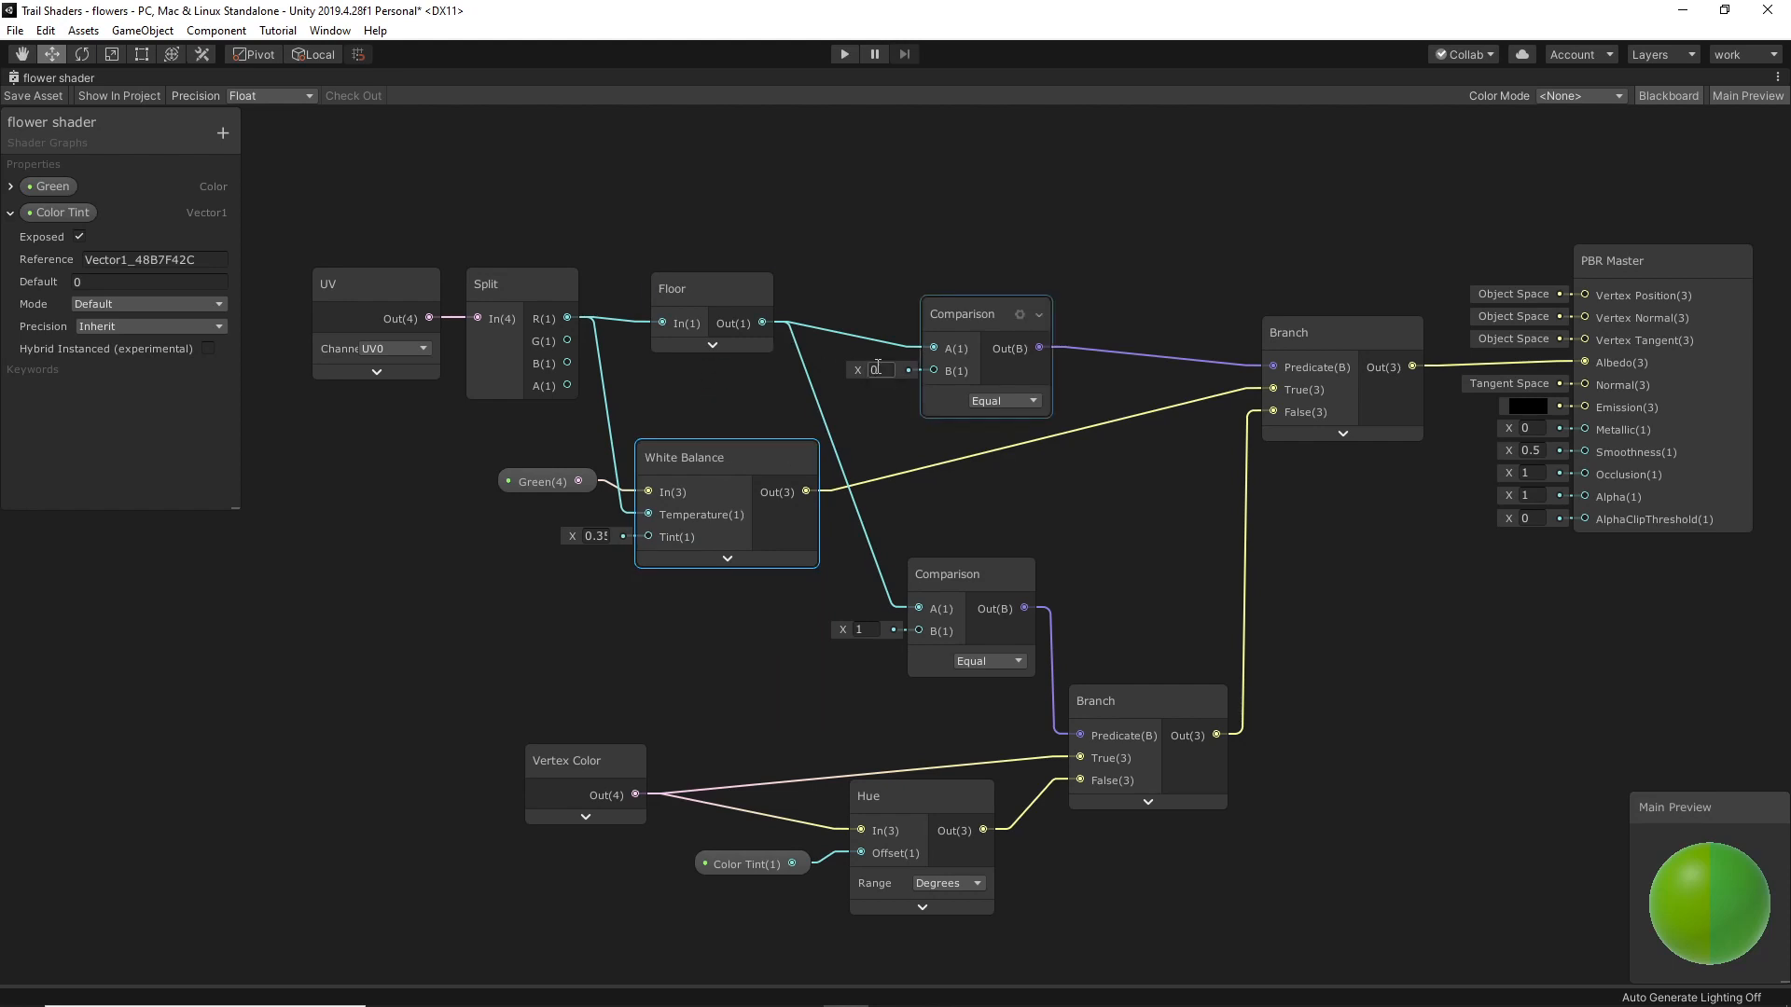
{"action": "mouse_move", "coordinate": [668, 483]}
{"action": "left_mouse_down"}
{"action": "mouse_move", "coordinate": [683, 468]}
{"action": "mouse_move", "coordinate": [703, 482]}
{"action": "left_mouse_up"}
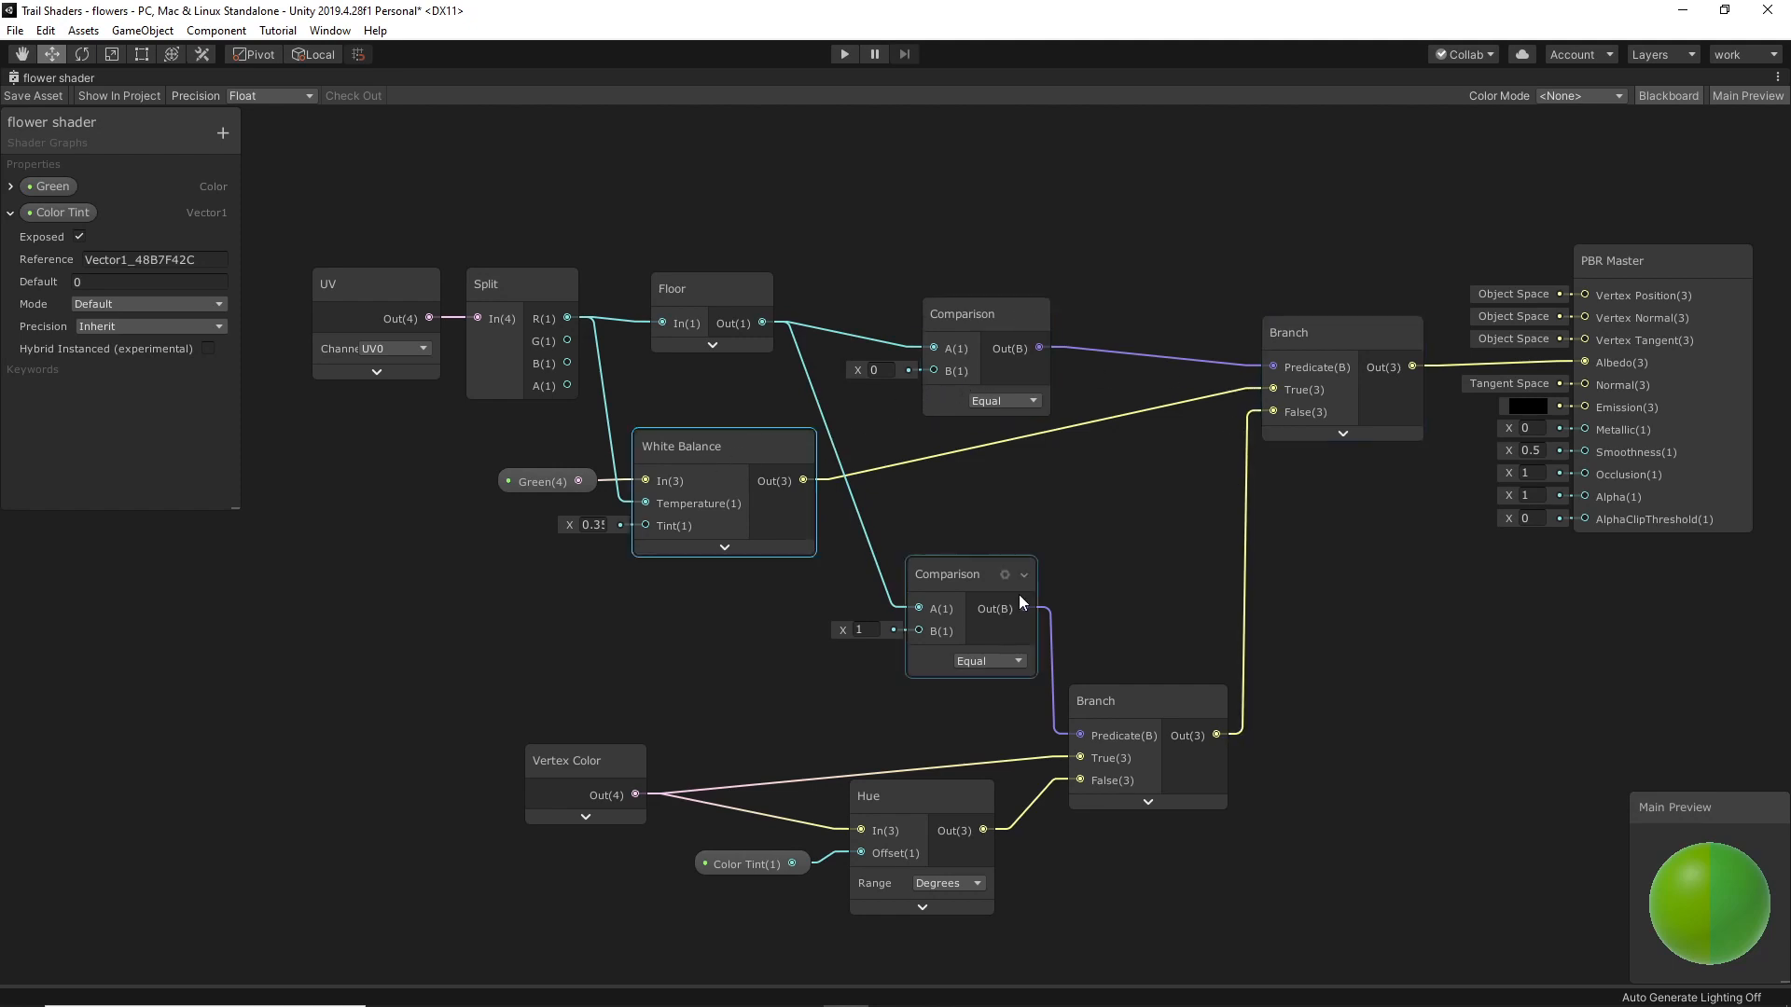
Rearrange the lower Comparison and Branch nodes, bringing the Comparison node down closer to the Branch node's height.
{"action": "middle_click_drag", "start_coordinate": [1018, 595], "coordinate": [1004, 435]}
{"action": "left_click_drag", "start_coordinate": [1136, 639], "coordinate": [1144, 629]}
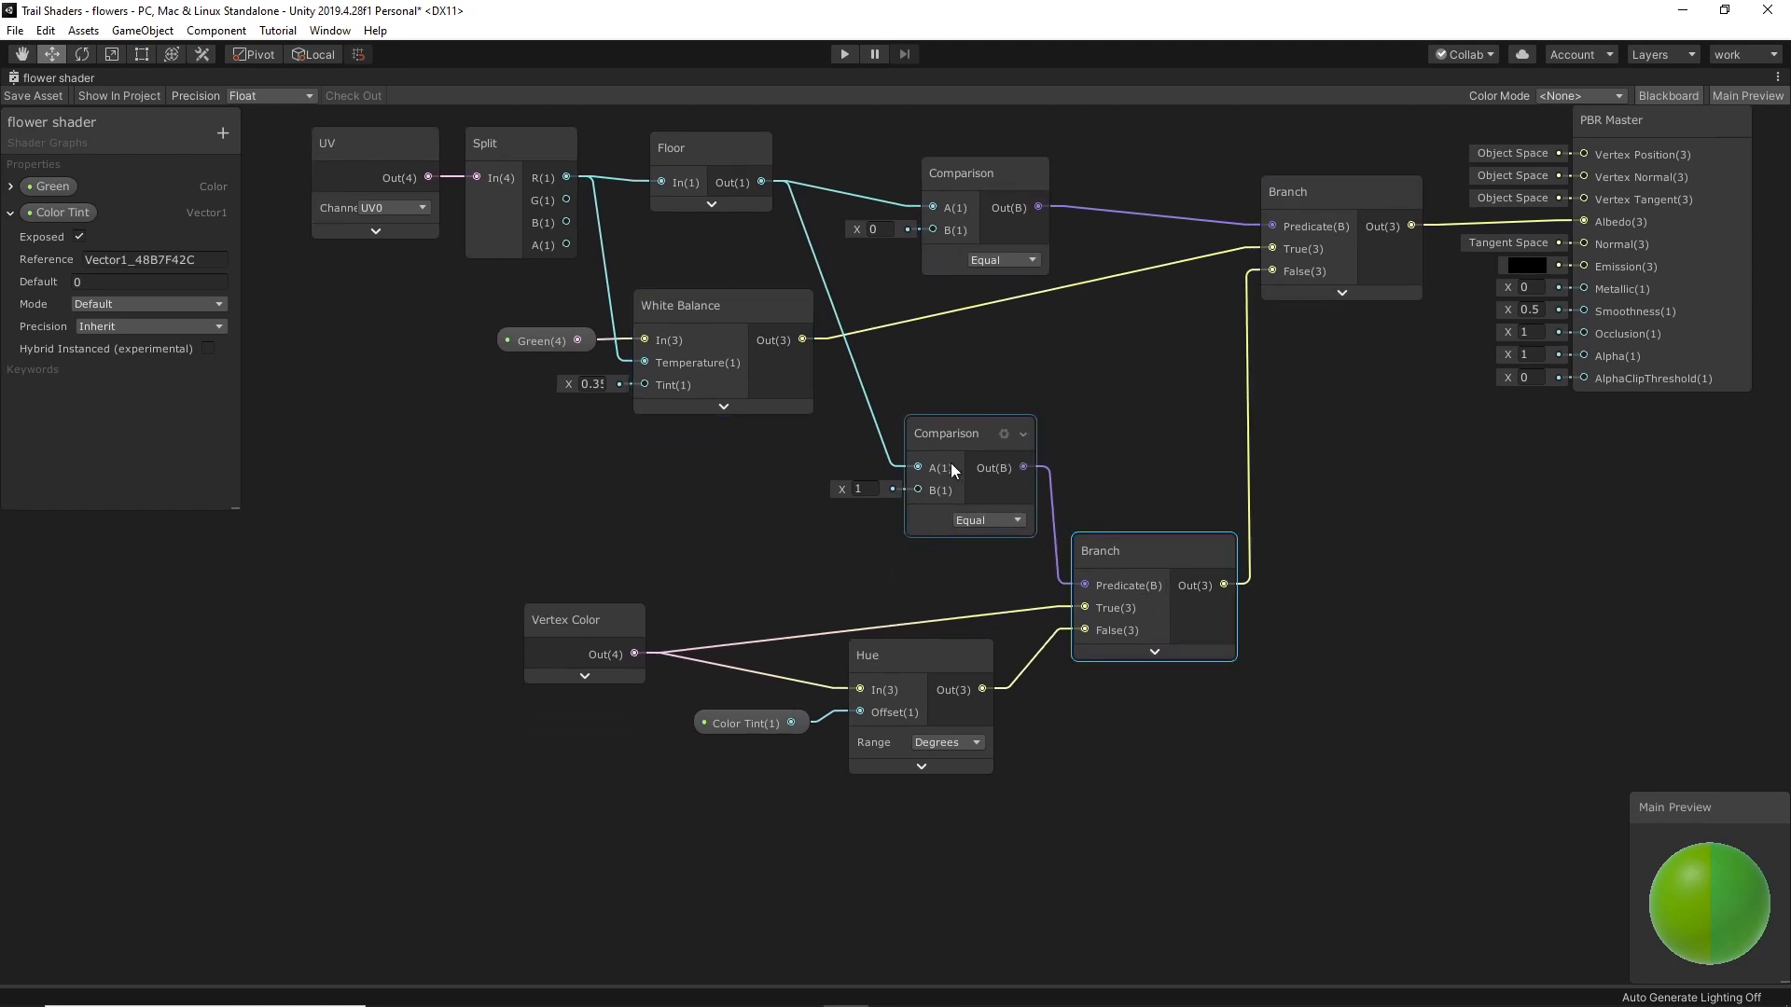
{"action": "left_click_drag", "start_coordinate": [955, 466], "coordinate": [928, 503]}
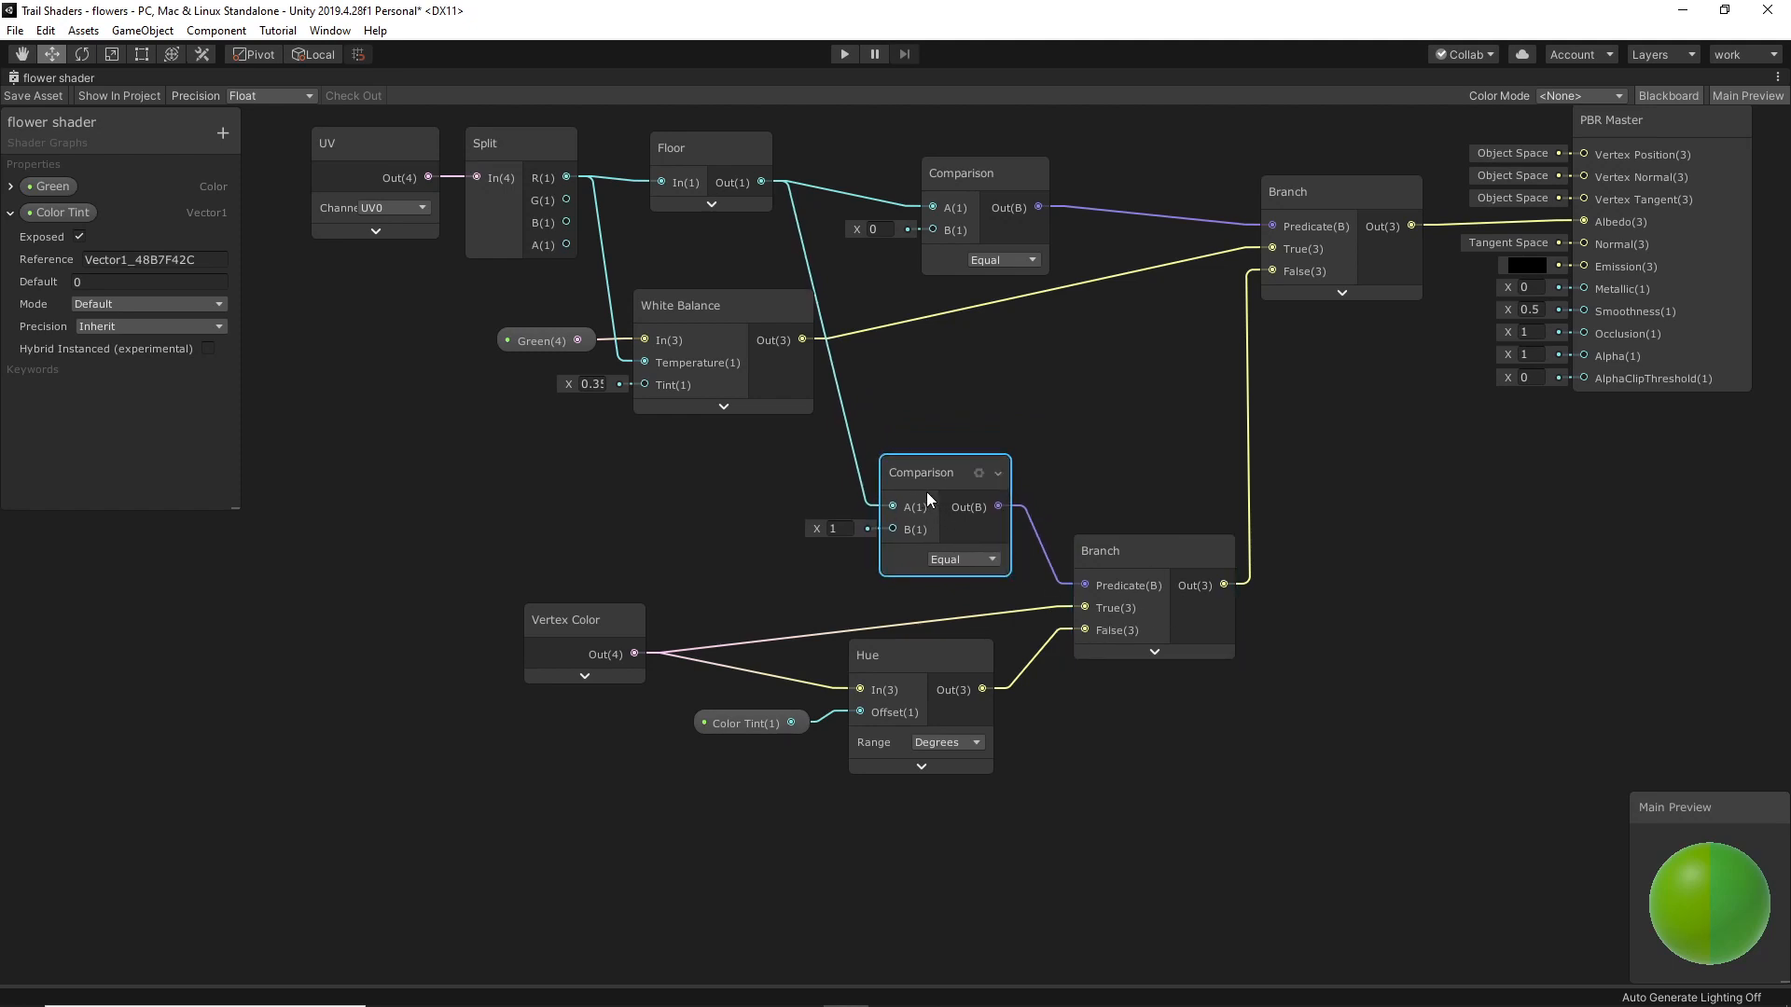
{"action": "left_click_drag", "start_coordinate": [926, 491], "coordinate": [931, 491]}
Raise the Floor node above the UV and Split row, and nudge the Vertex Color node slightly up.
{"action": "left_click_drag", "start_coordinate": [714, 180], "coordinate": [711, 172]}
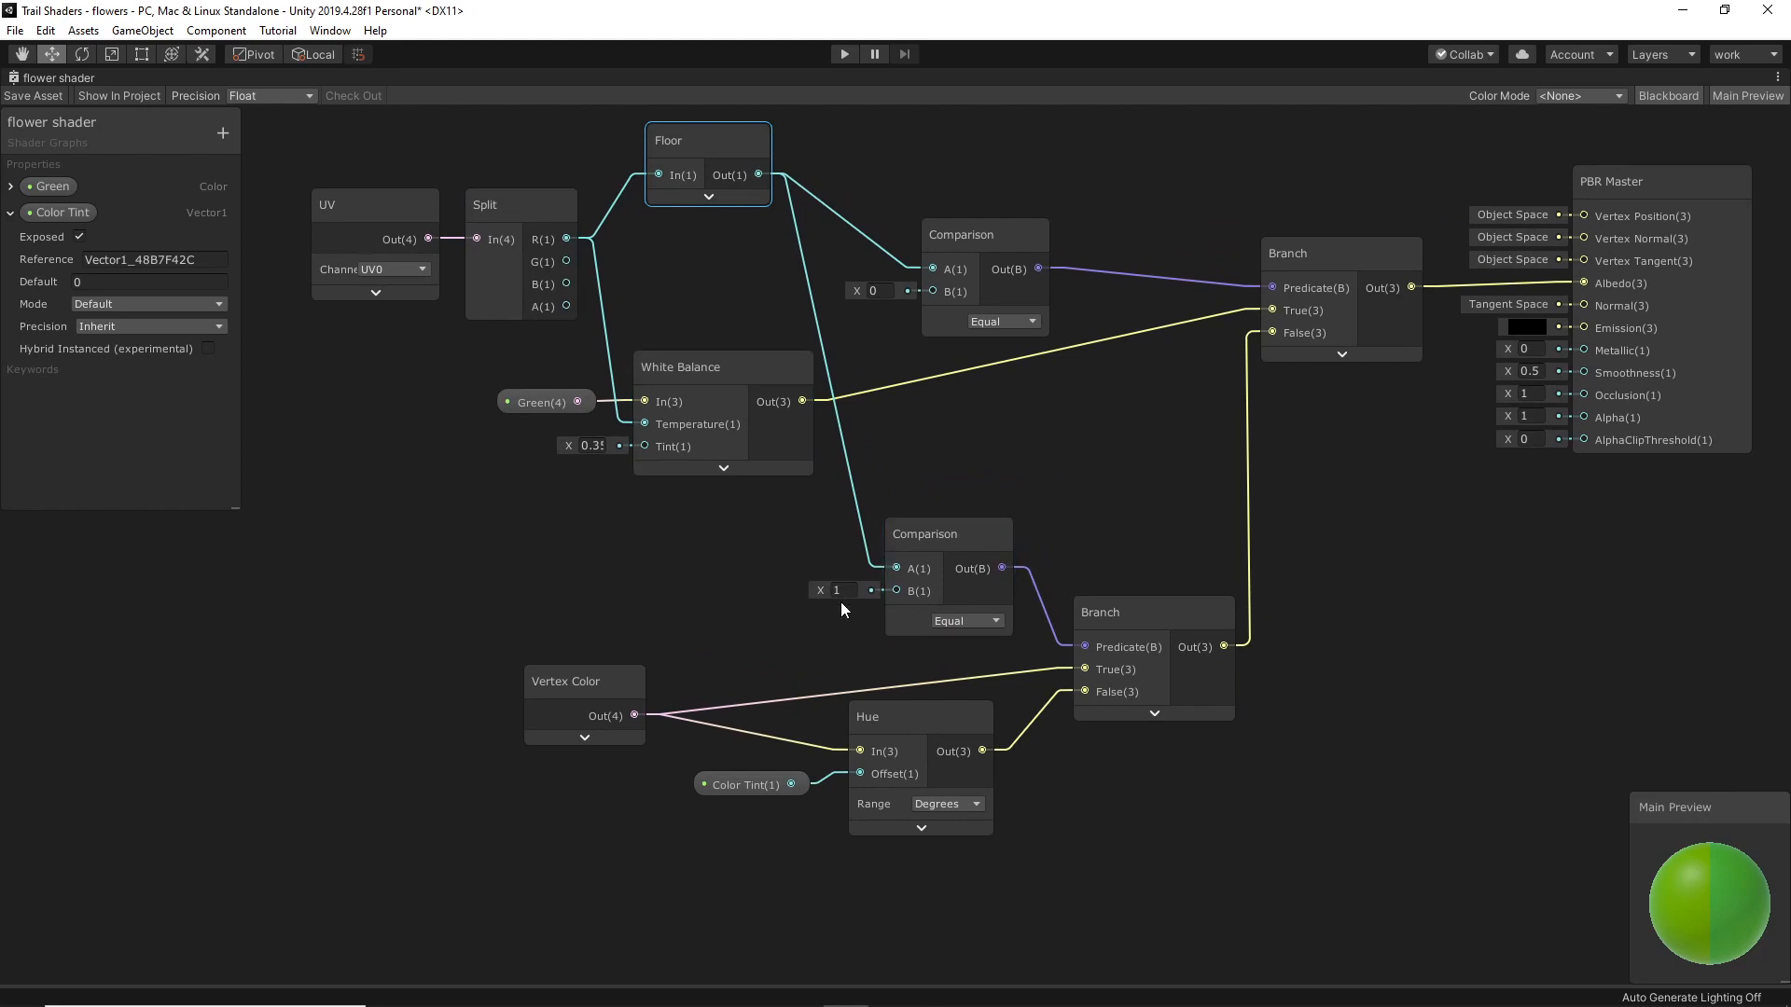
{"action": "left_click_drag", "start_coordinate": [561, 701], "coordinate": [552, 689]}
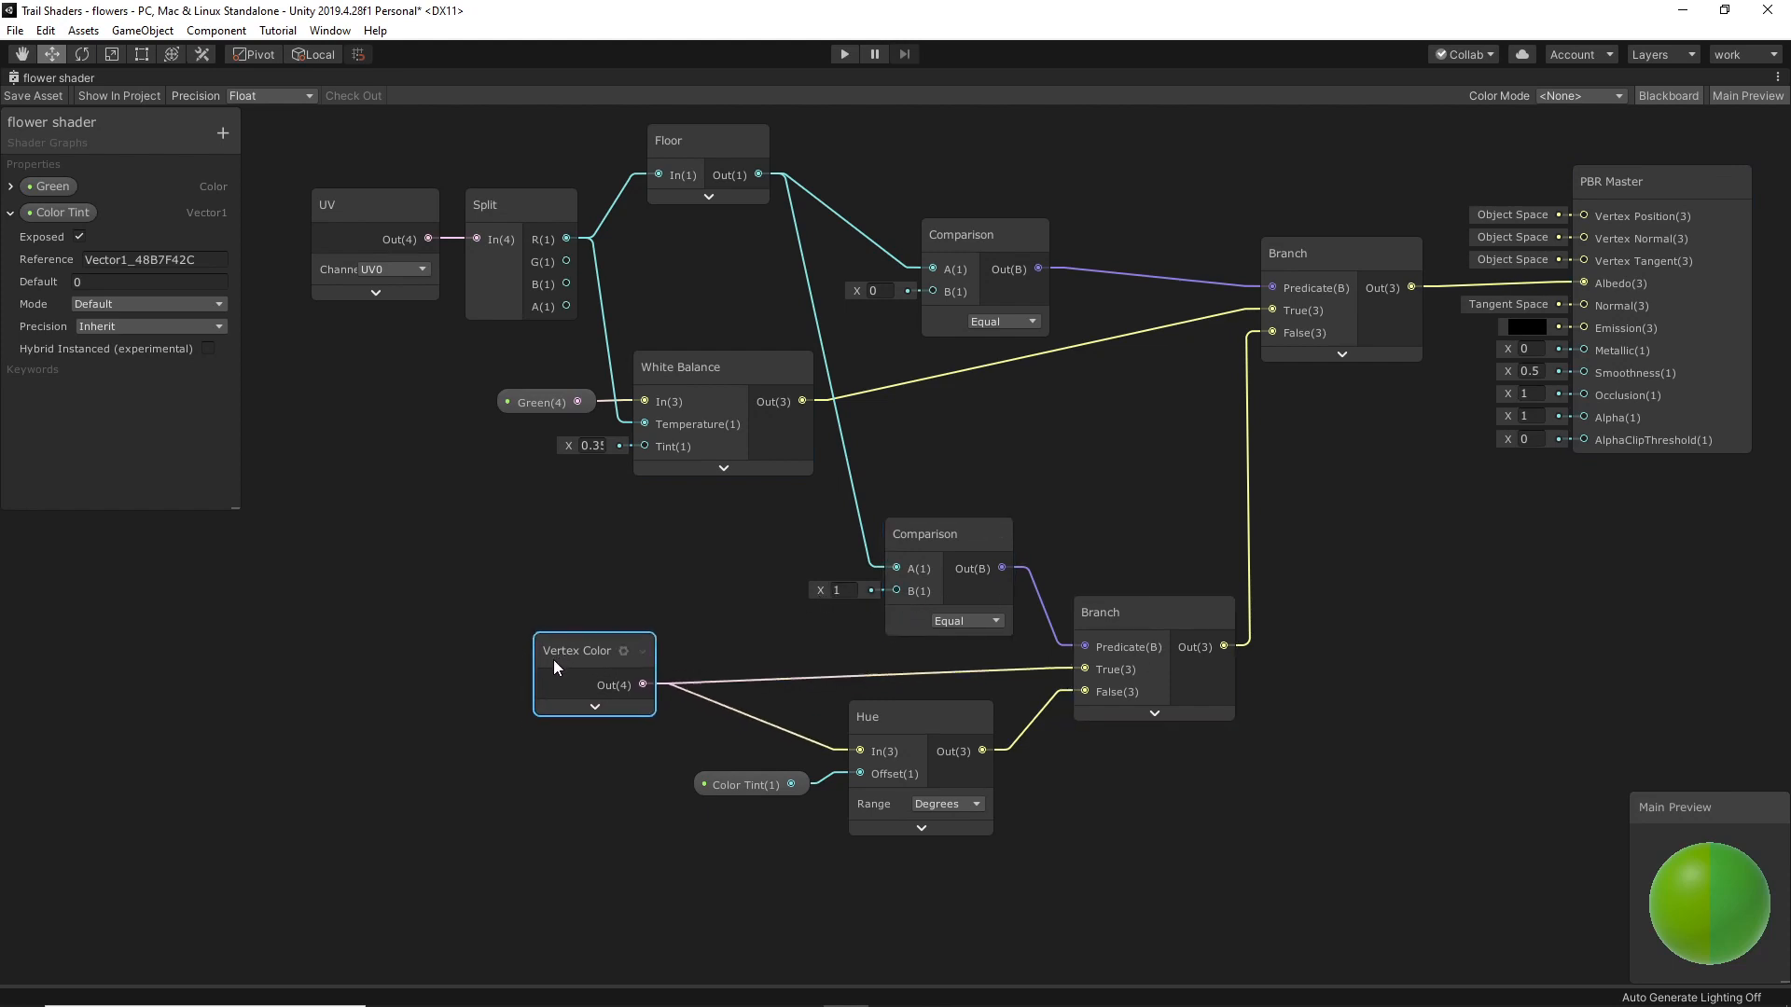
{"action": "left_click_drag", "start_coordinate": [553, 658], "coordinate": [543, 665]}
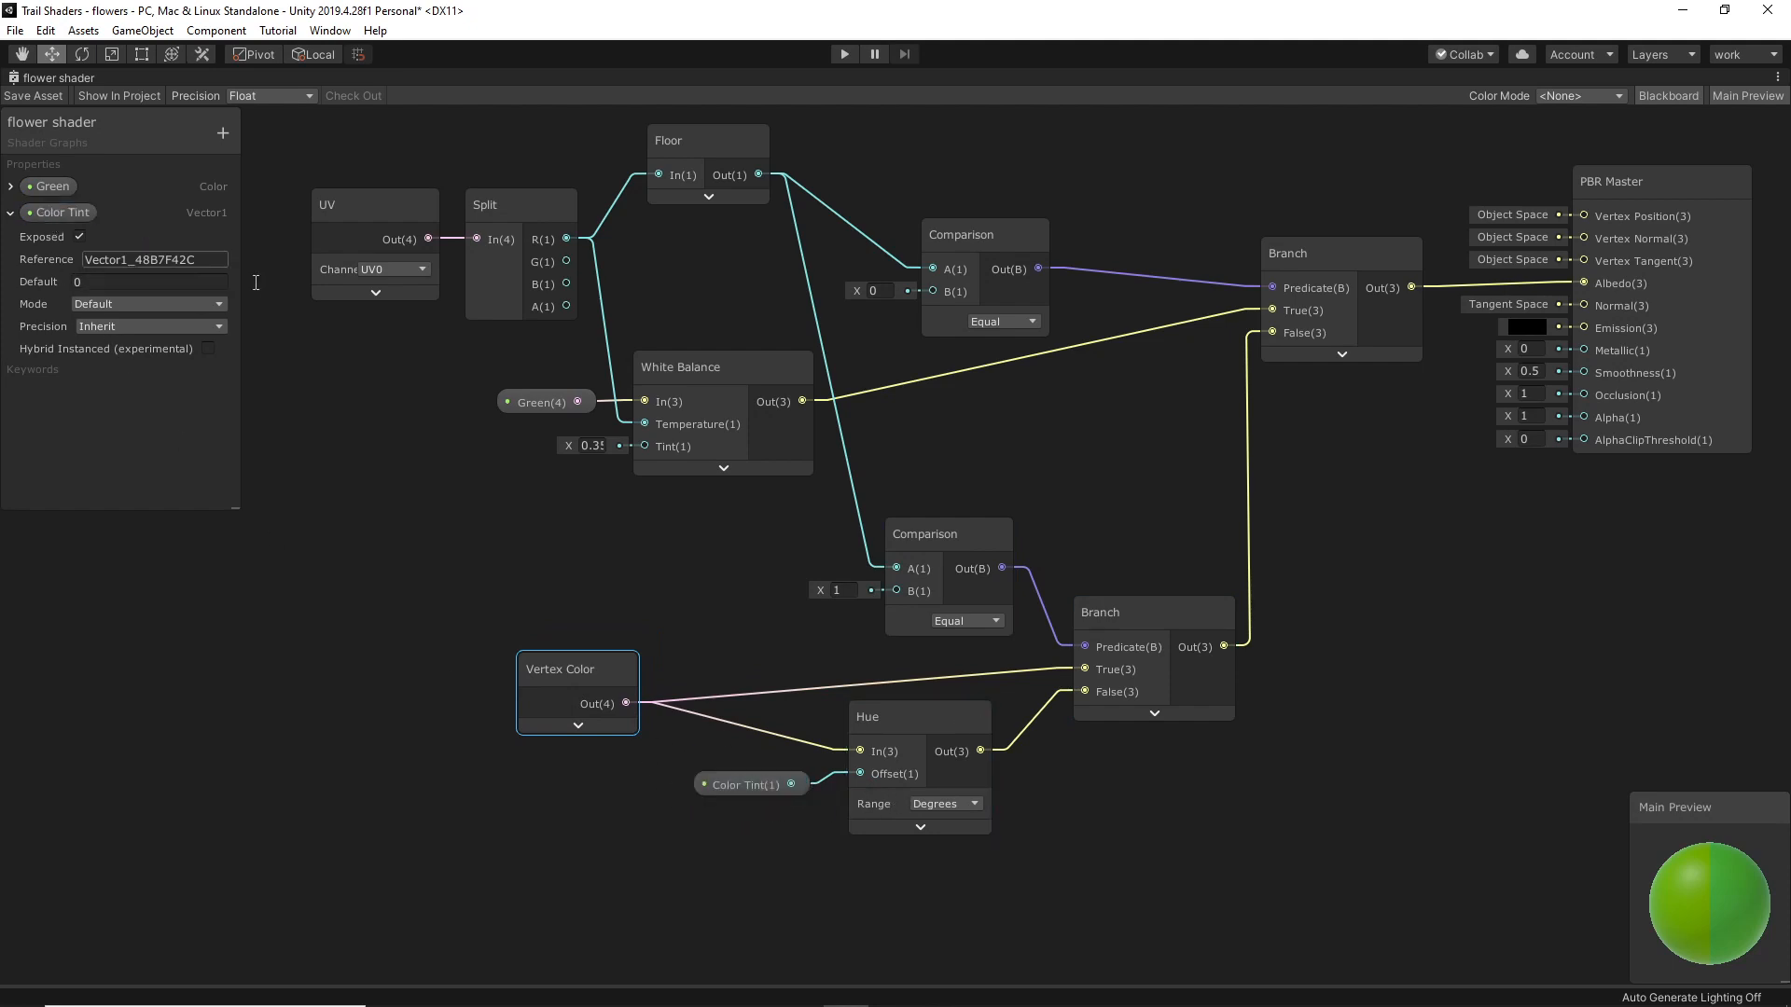
Leave the maximized shader graph view and switch to the flower model in Blender.
{"action": "key", "text": "shift+space"}
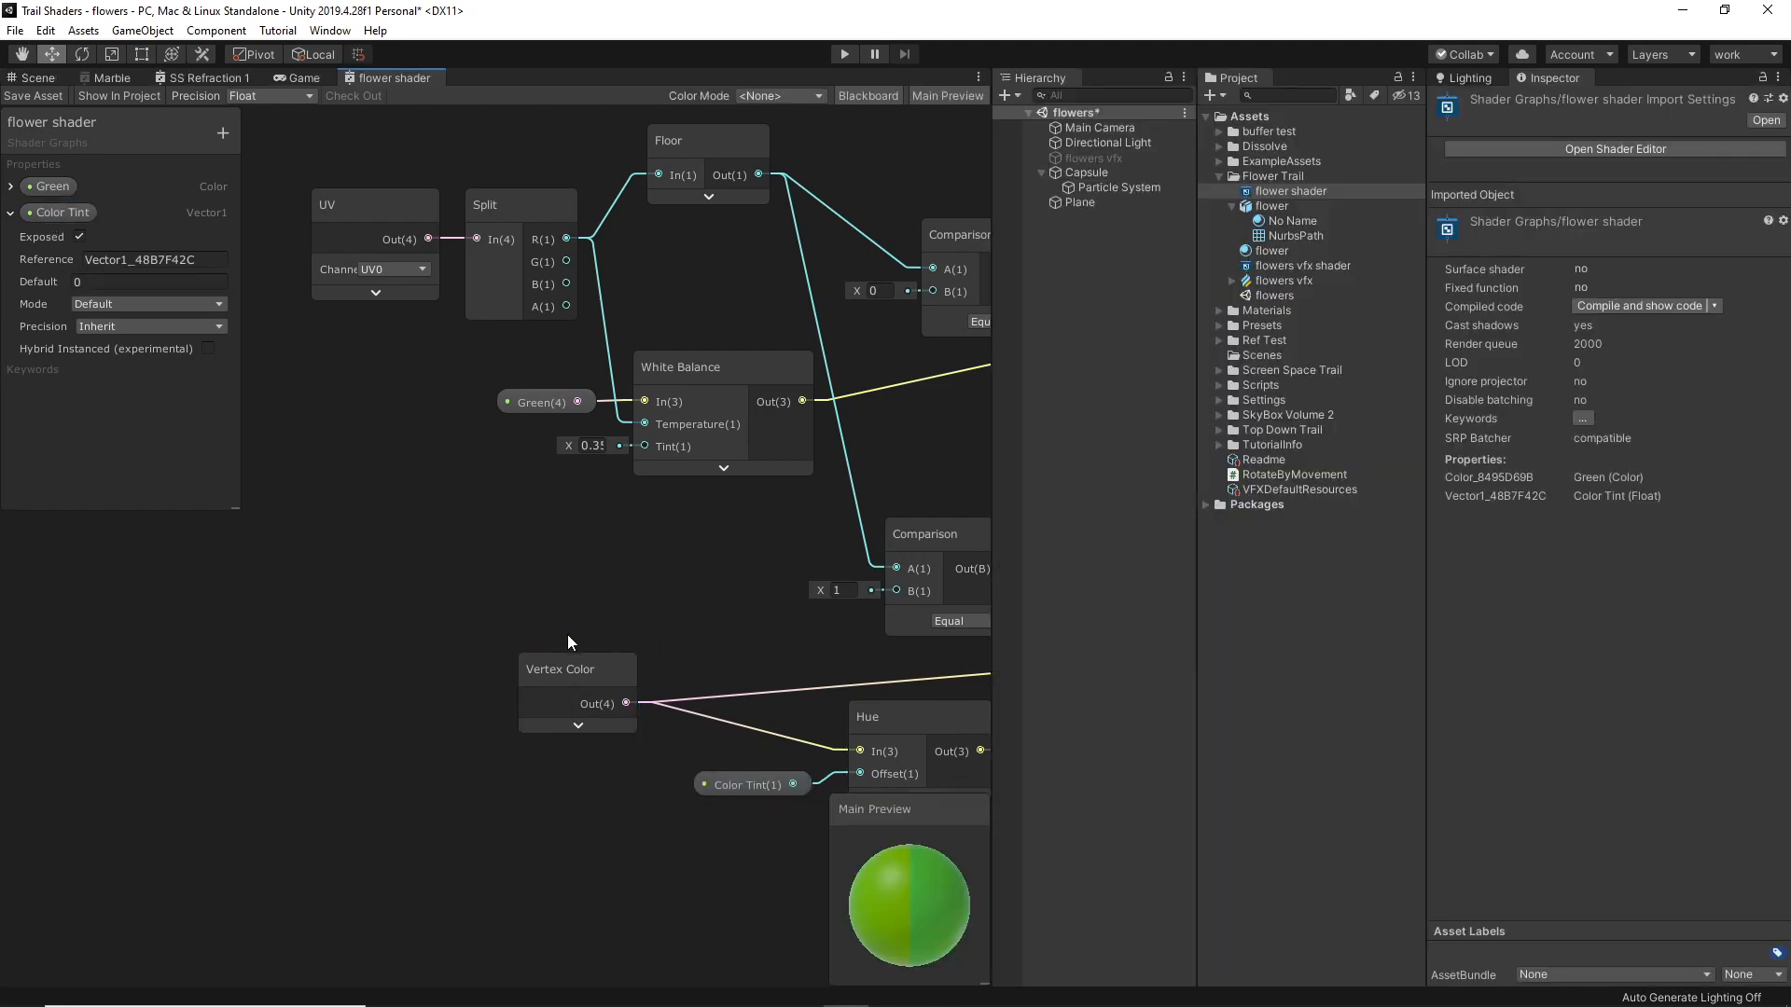
{"action": "key", "text": "alt+Tab"}
{"action": "key", "text": "alt+Tab"}
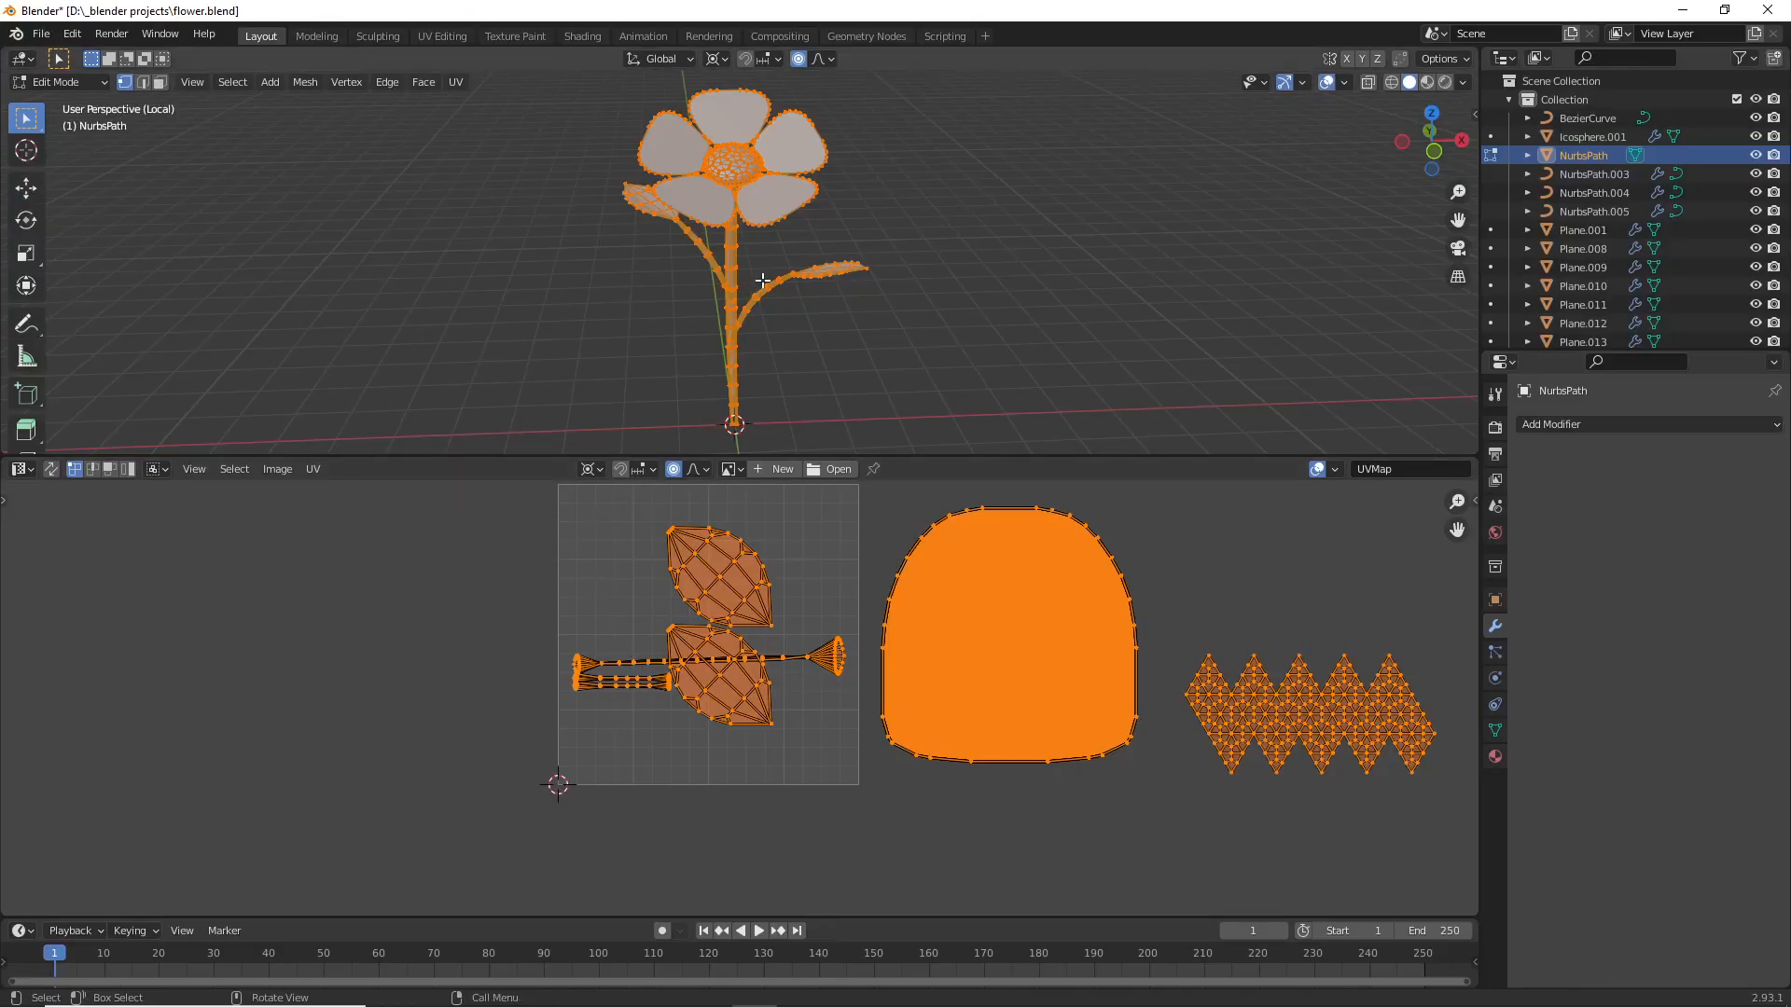
Examine the flower mesh and the layout of its stem, leaf, petal and centre UV islands relative to the UV square.
{"action": "middle_click_drag", "start_coordinate": [750, 262], "coordinate": [778, 255]}
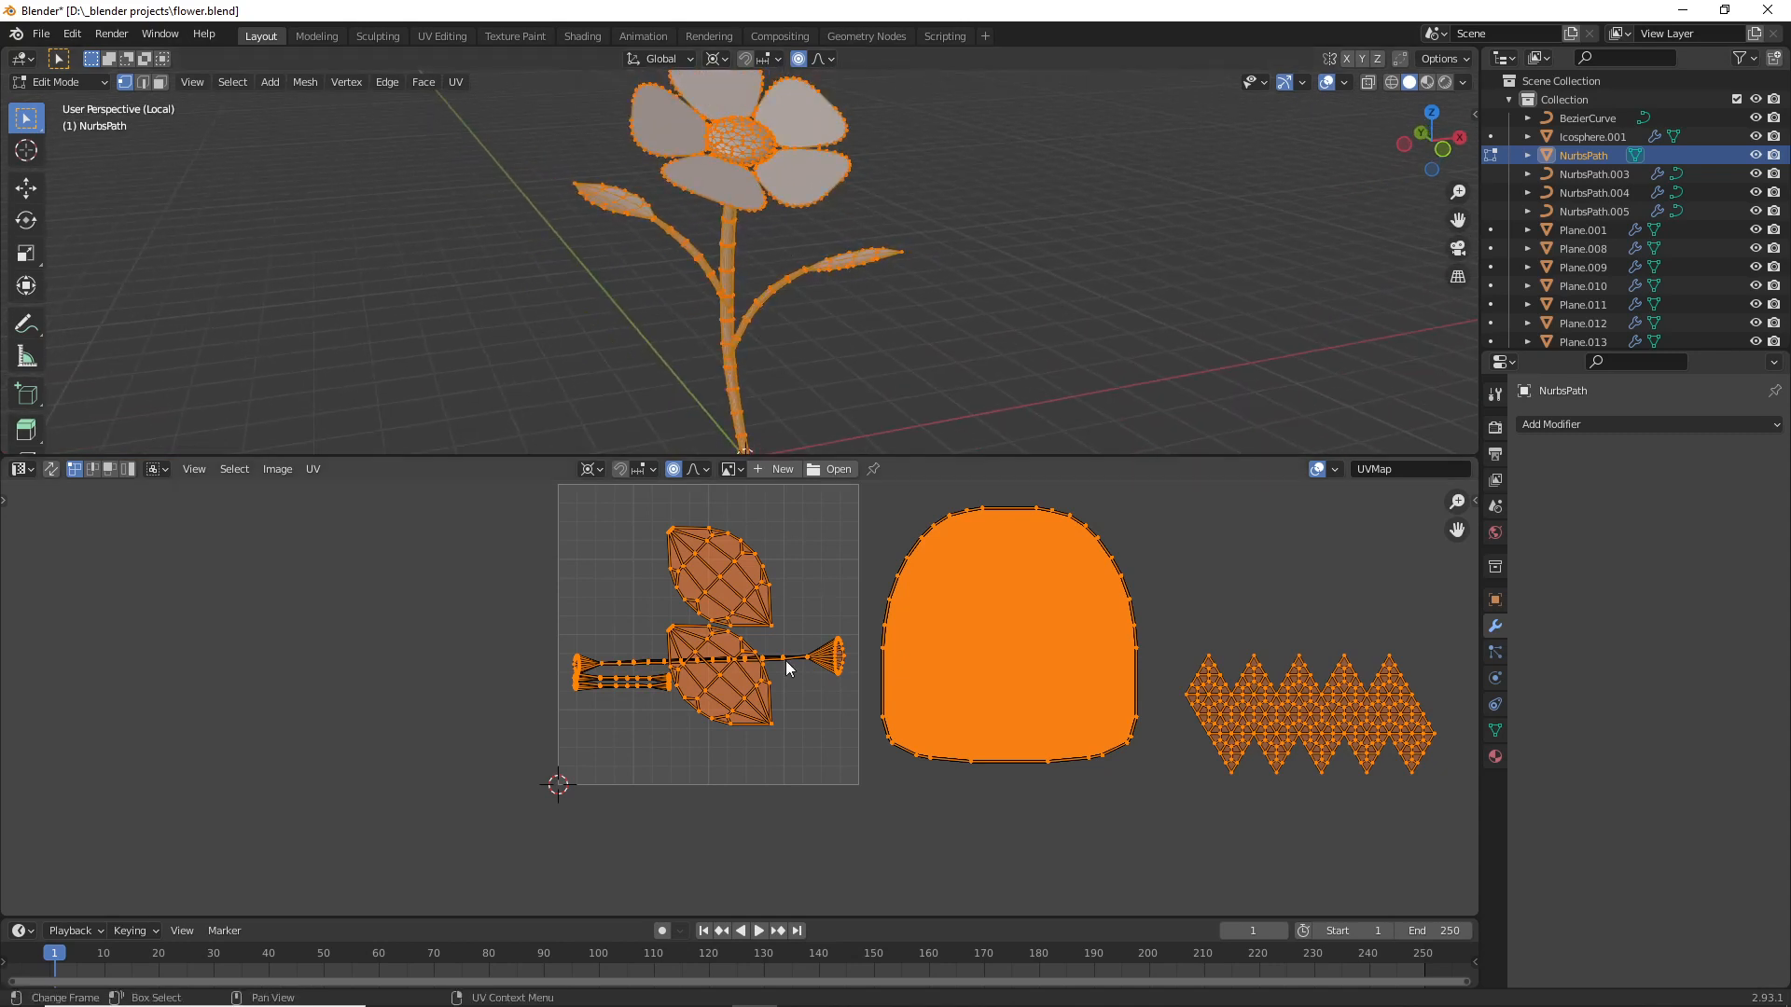
{"action": "scroll", "coordinate": [737, 664], "scroll_direction": "up", "scroll_amount": 1}
{"action": "scroll", "coordinate": [735, 686], "scroll_direction": "down", "scroll_amount": 1}
{"action": "middle_click_drag", "start_coordinate": [735, 687], "coordinate": [699, 754]}
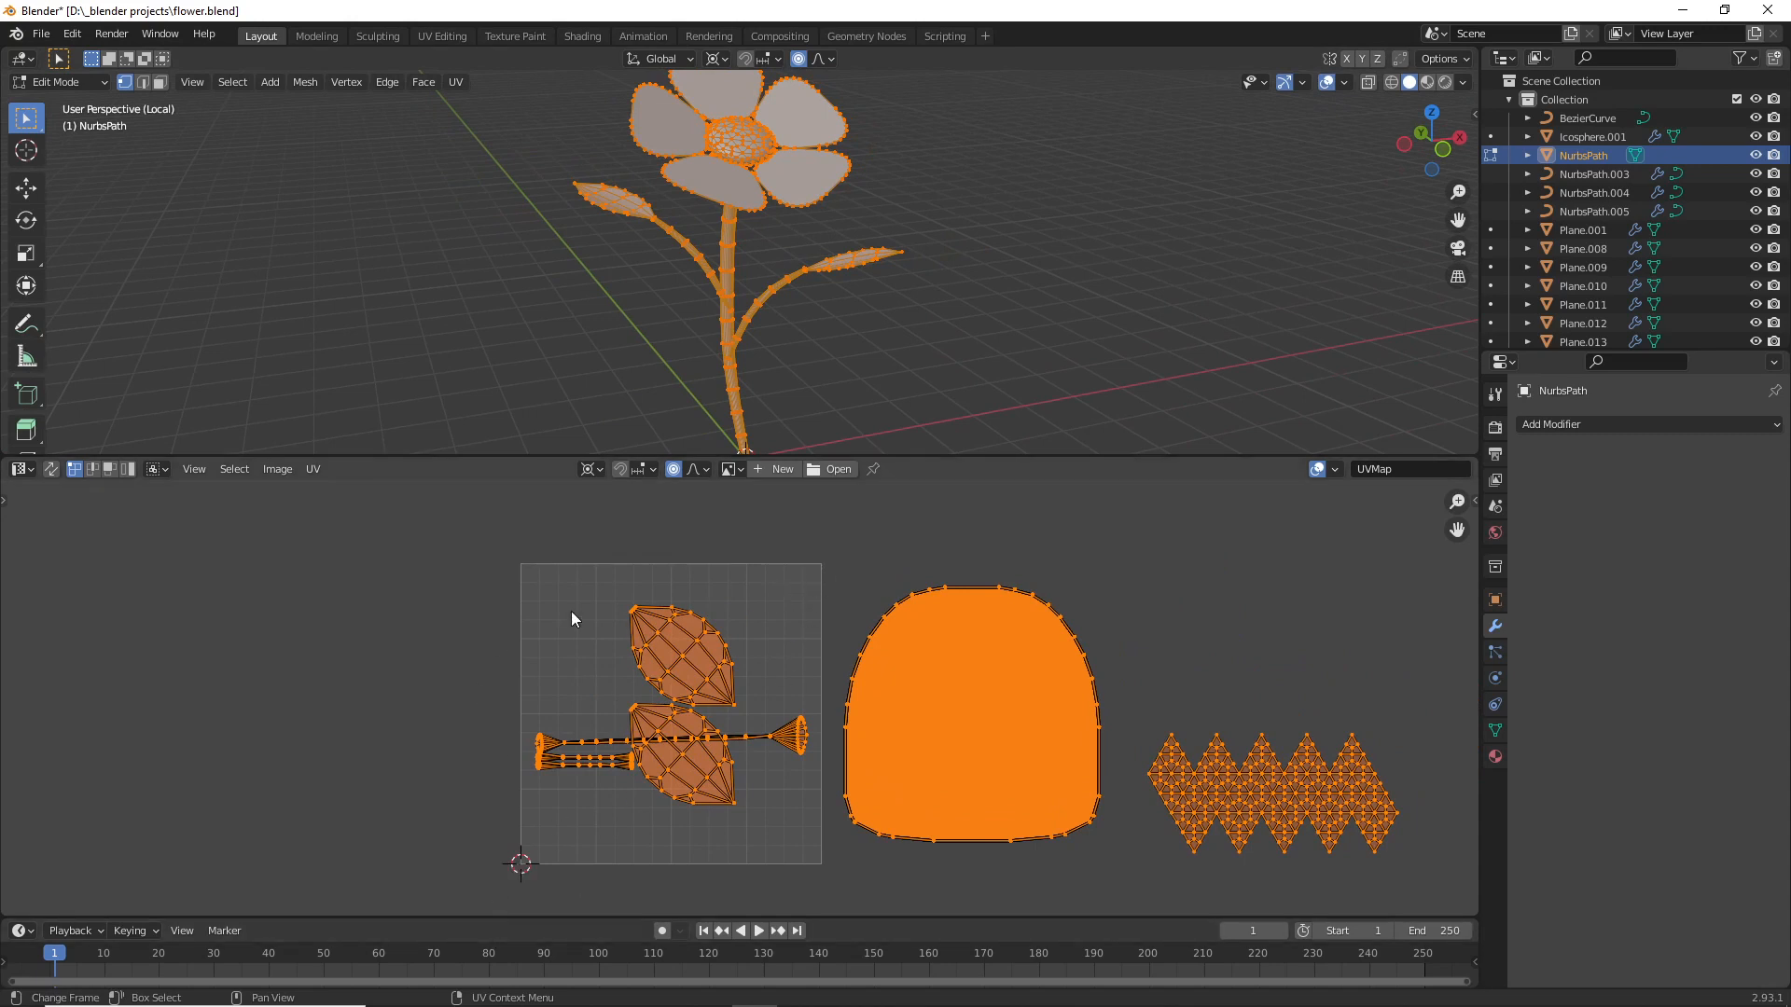
{"action": "scroll", "coordinate": [729, 713], "scroll_direction": "up", "scroll_amount": 2}
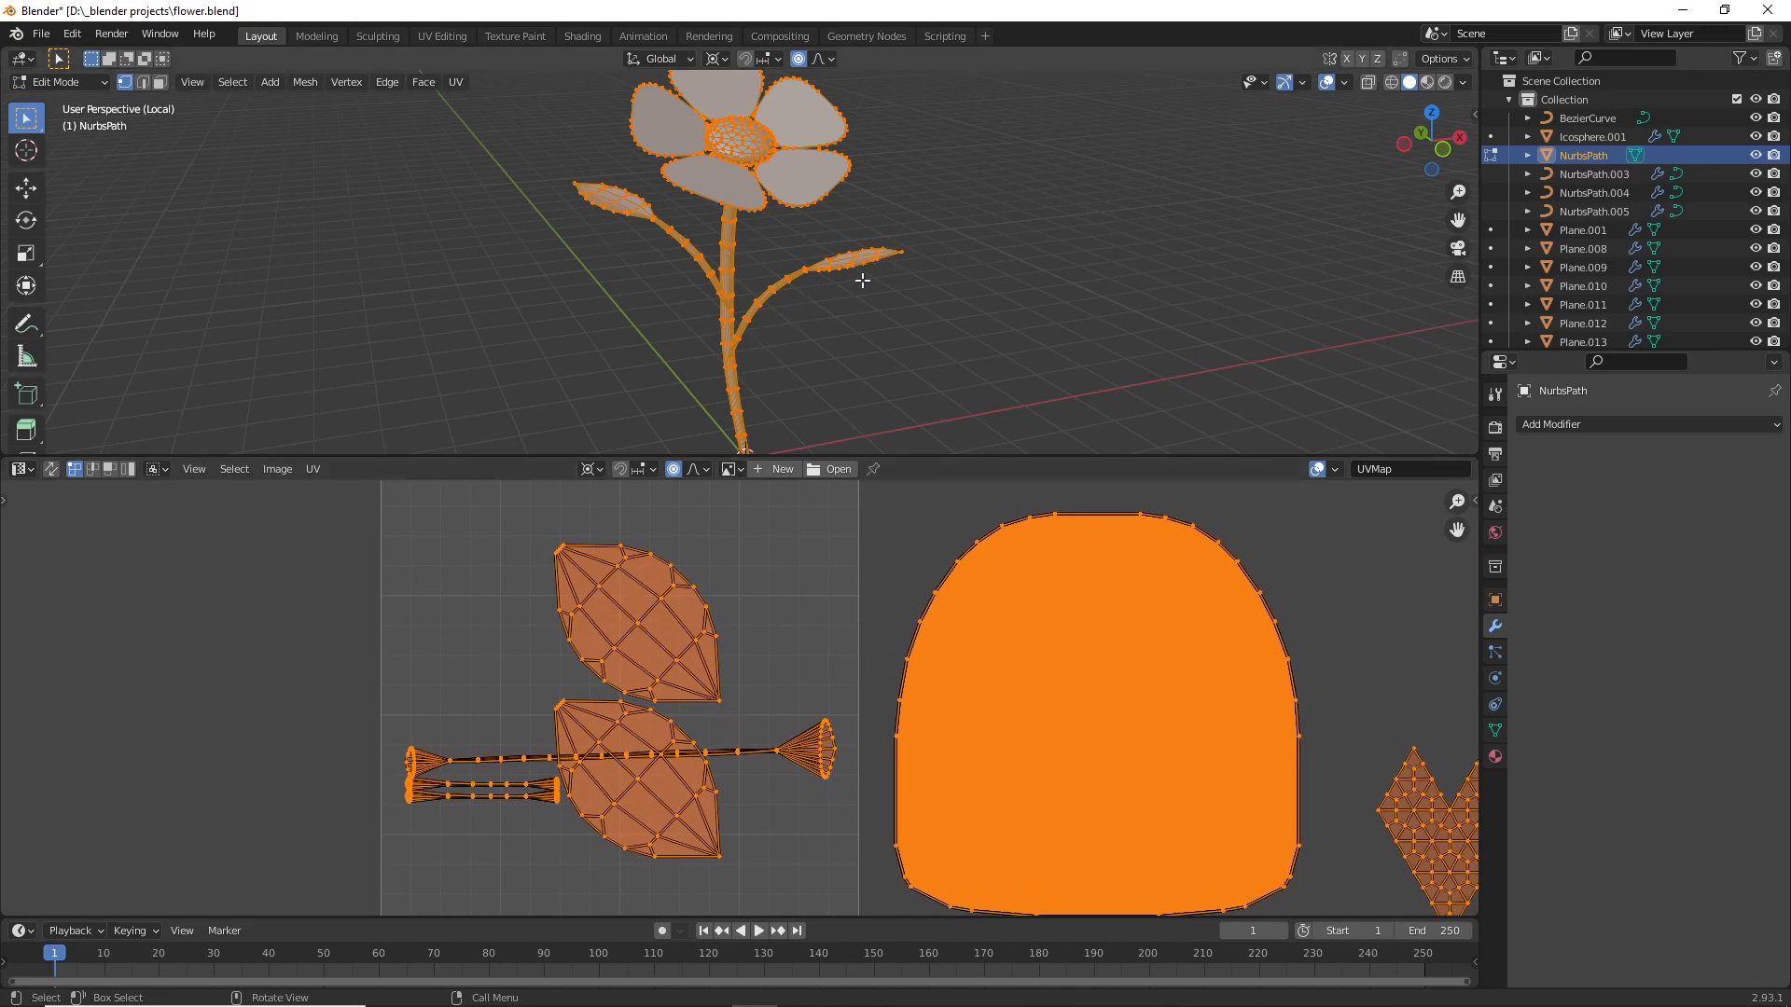
{"action": "scroll", "coordinate": [623, 689], "scroll_direction": "down", "scroll_amount": 1}
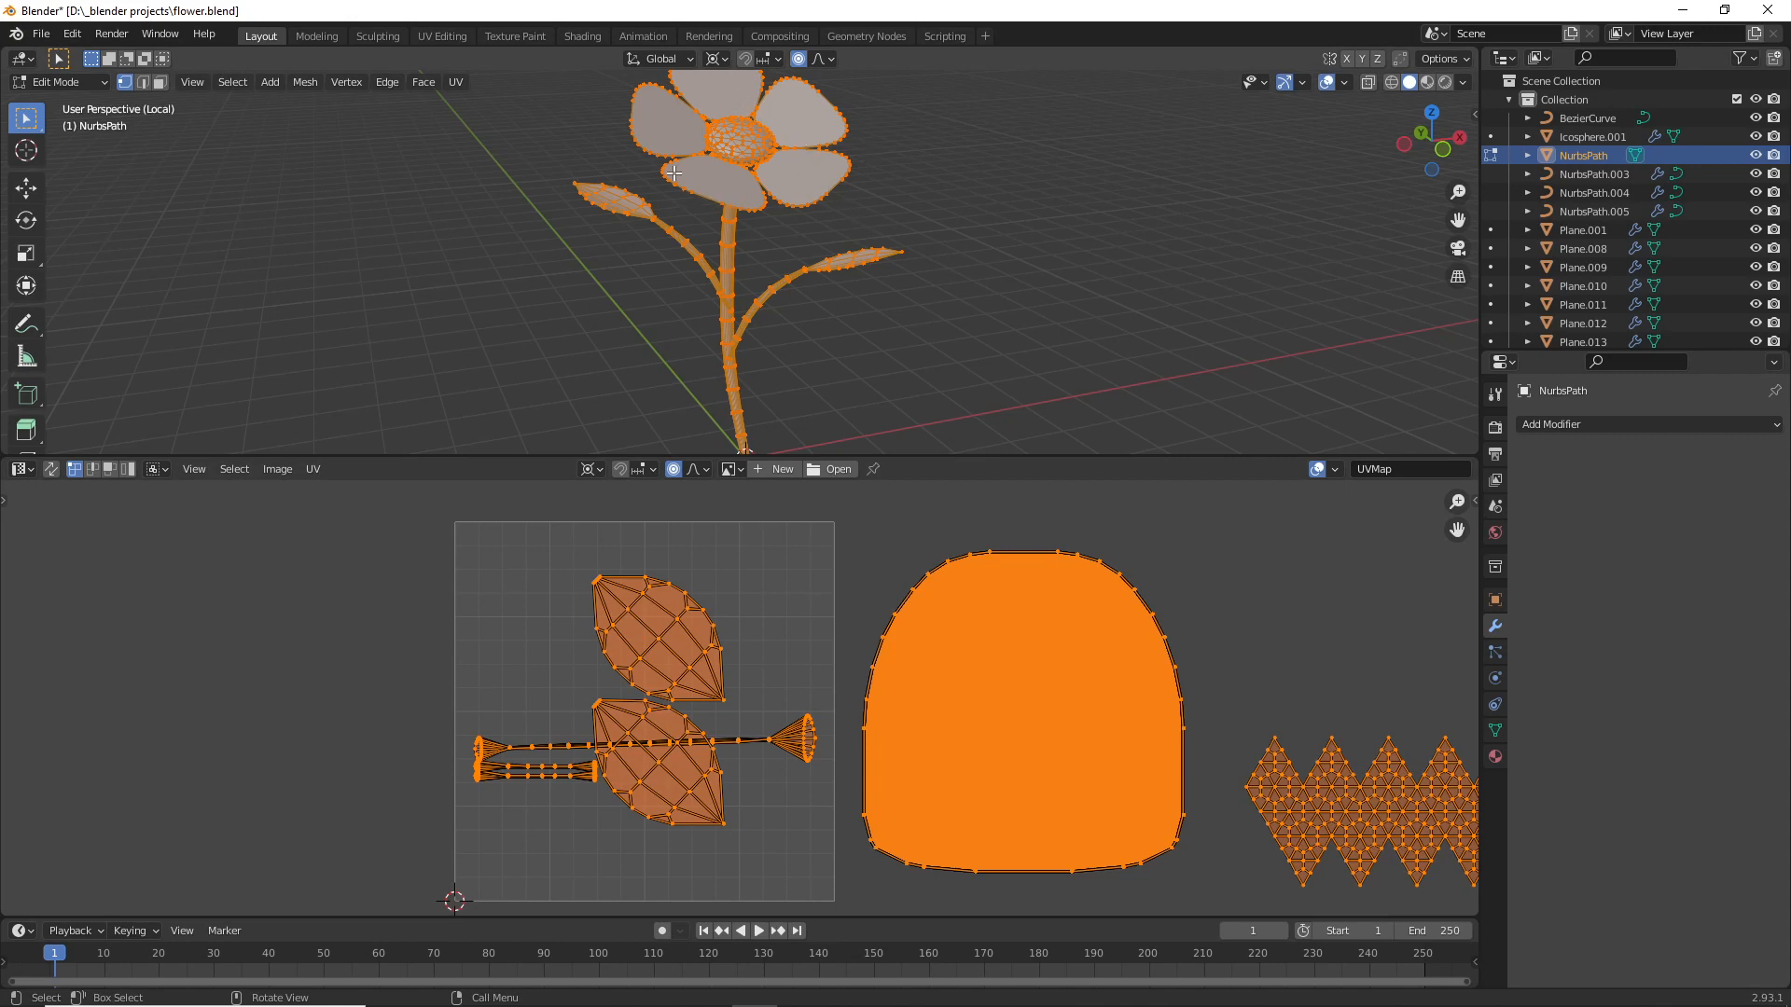
{"action": "middle_click_drag", "start_coordinate": [1199, 815], "coordinate": [1095, 827]}
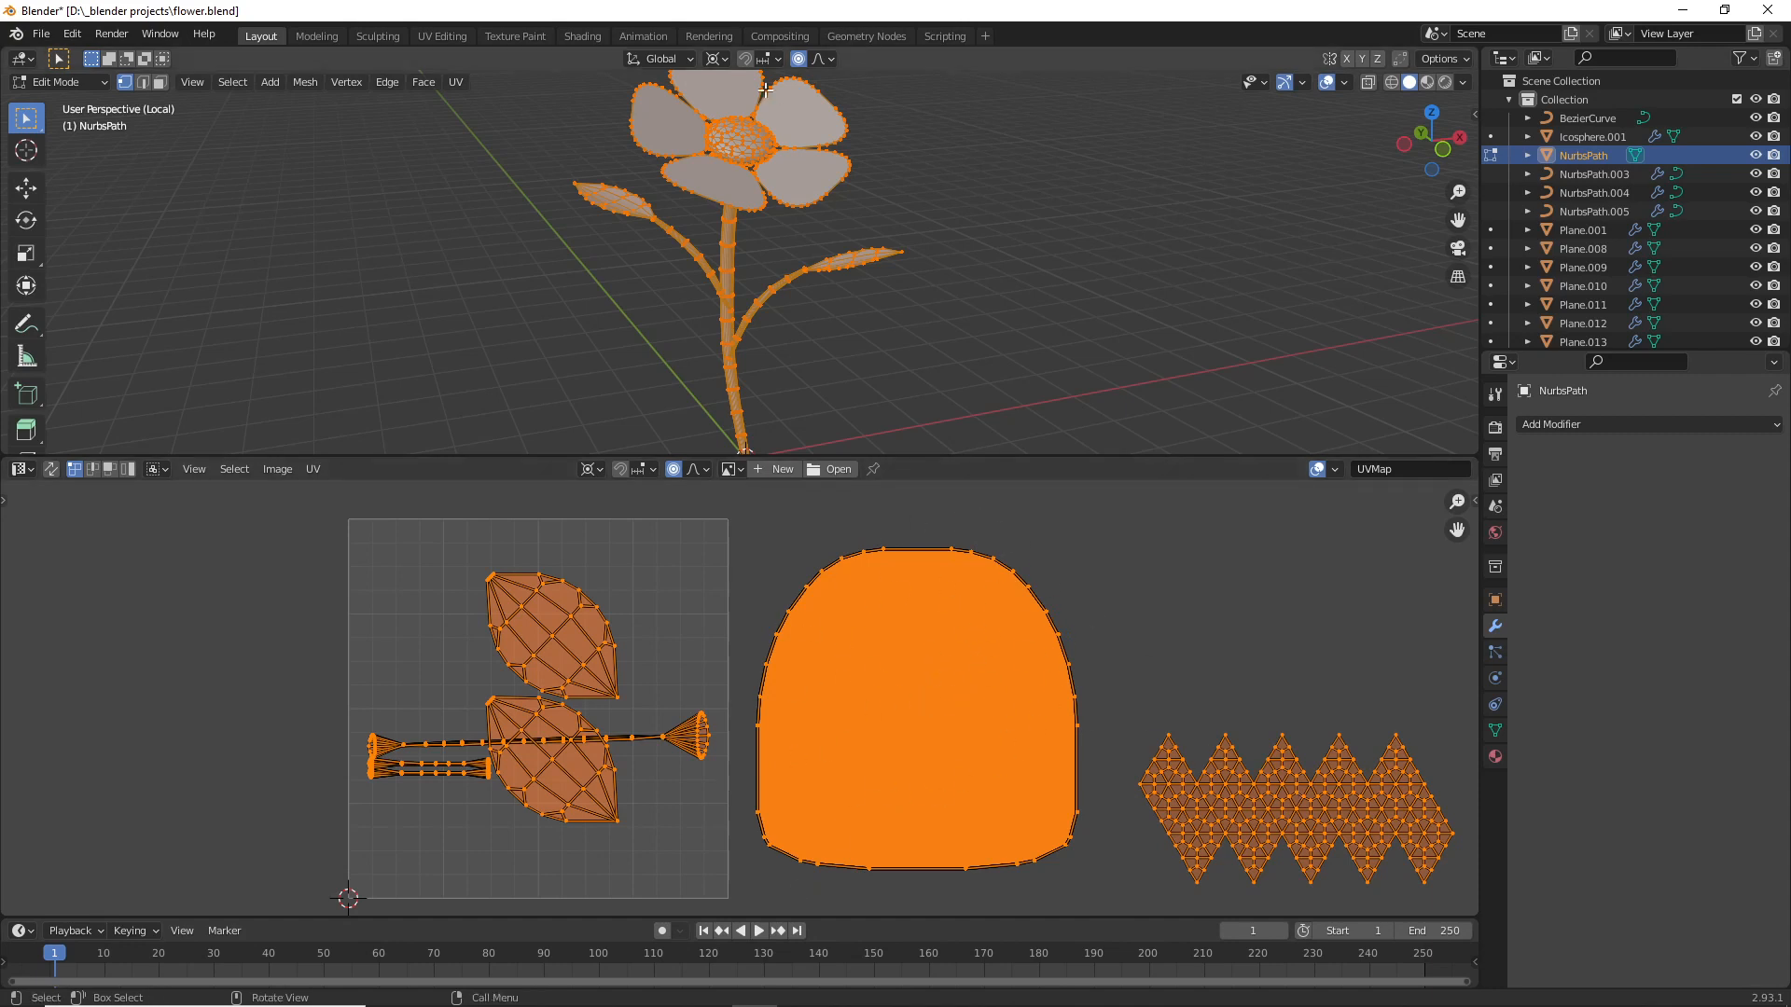
Select only the flower's linked centre and try to move its UV island -2 along X.
{"action": "key", "text": "alt+a"}
{"action": "key", "text": "l"}
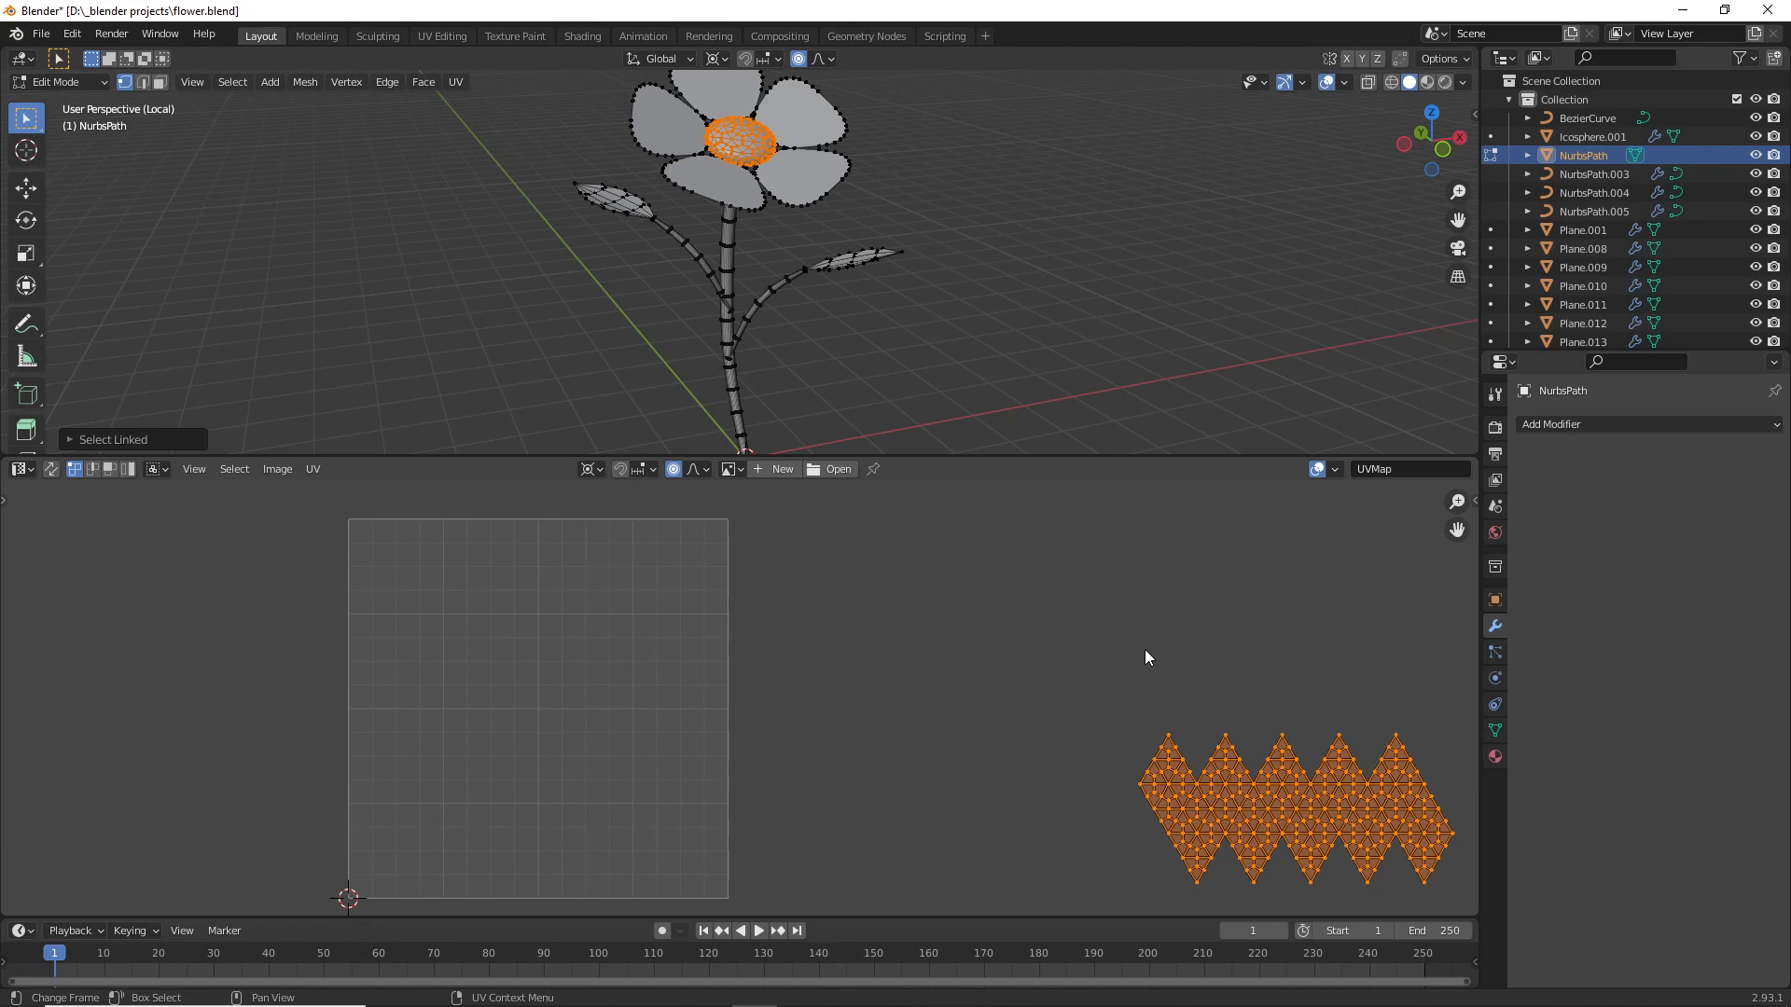
{"action": "middle_click_drag", "start_coordinate": [1375, 760], "coordinate": [1313, 716]}
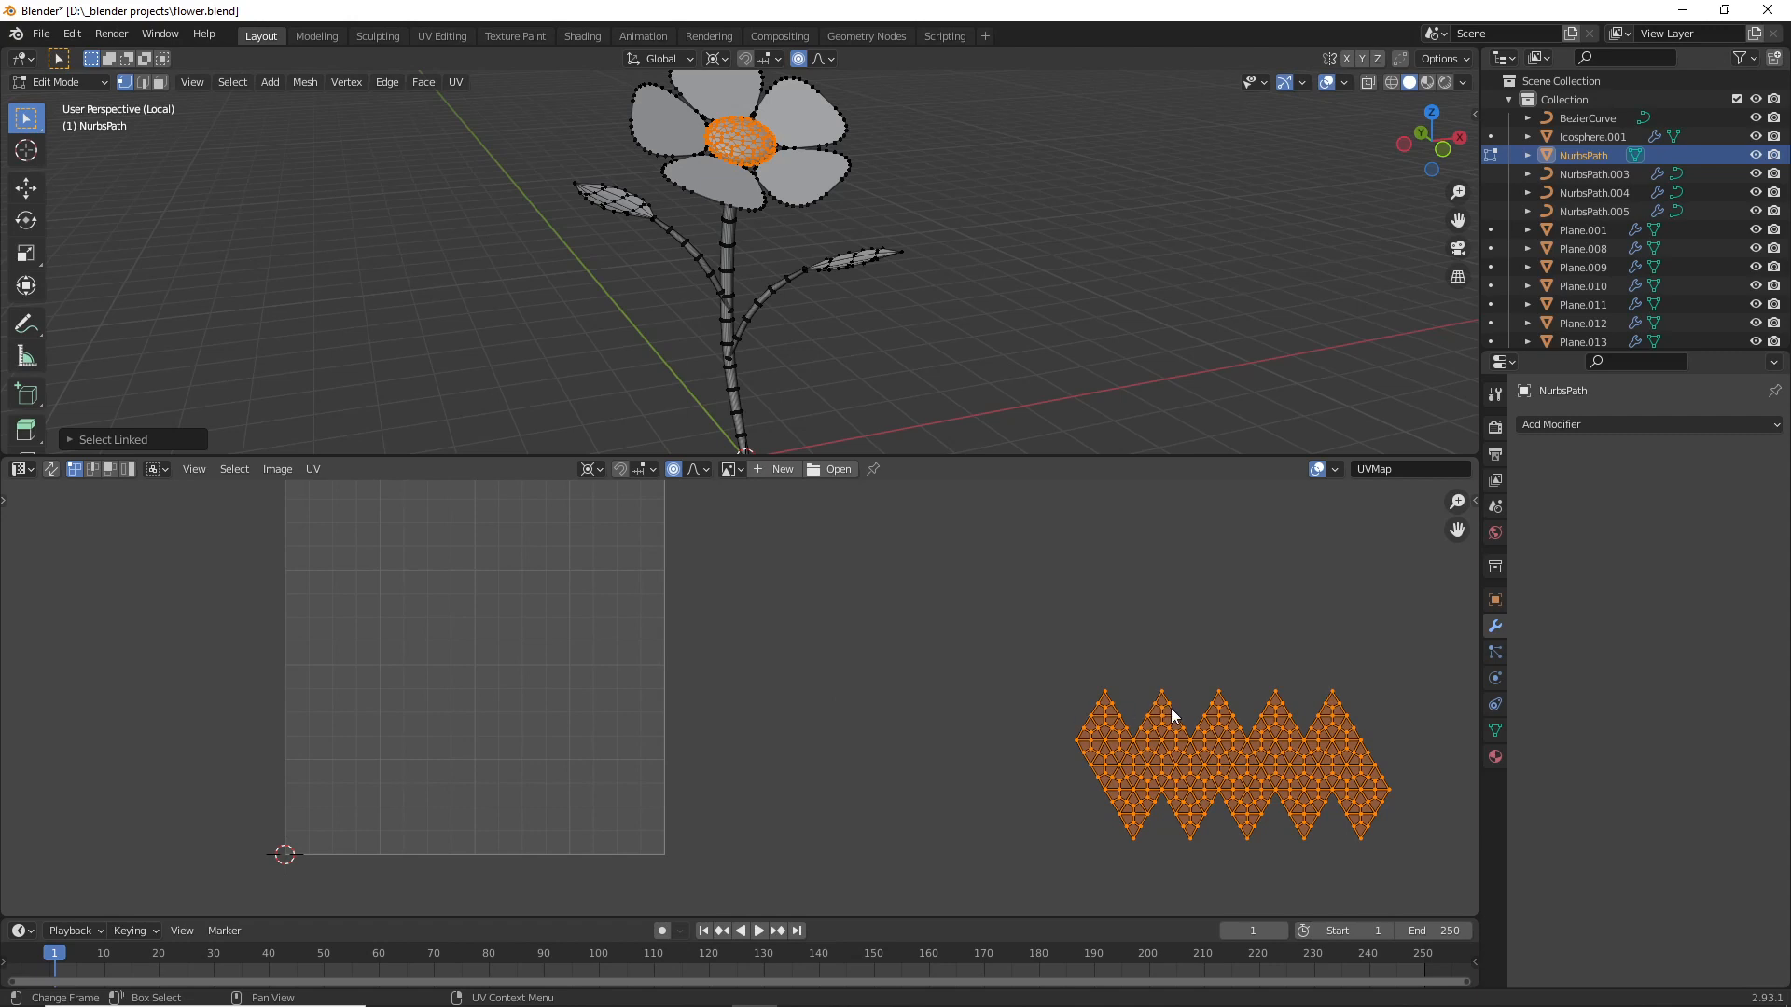
{"action": "key", "text": "g"}
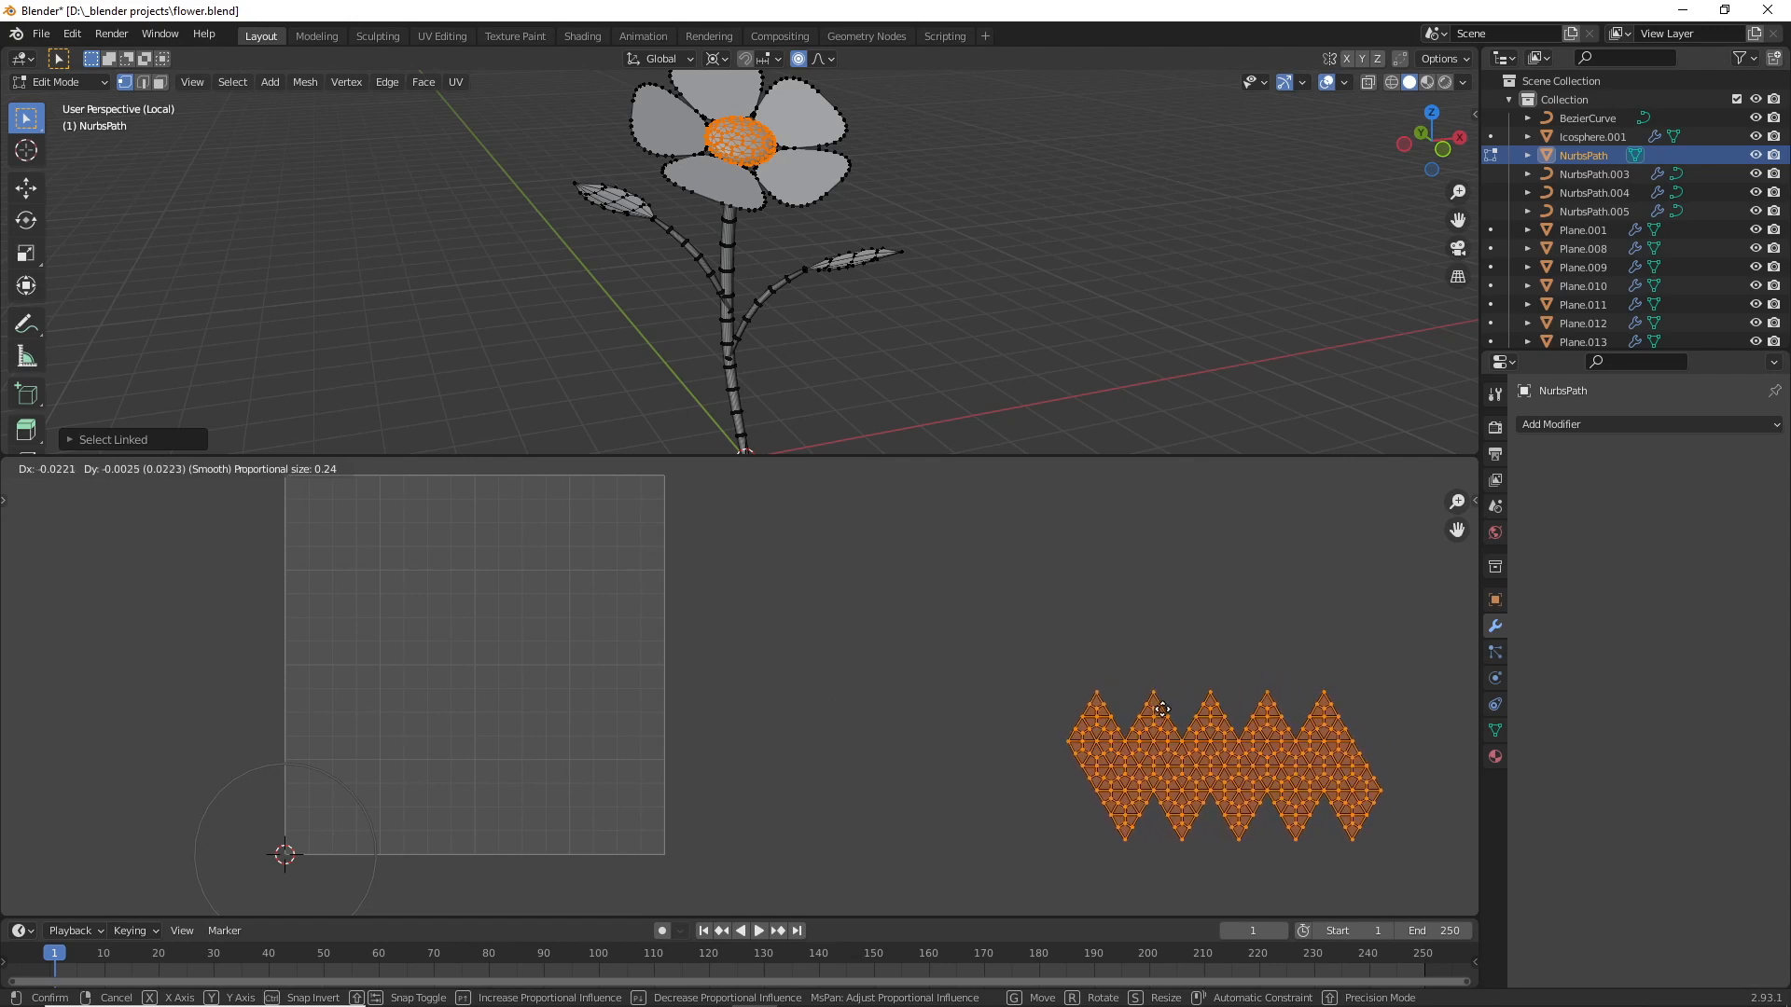
{"action": "key", "text": "x"}
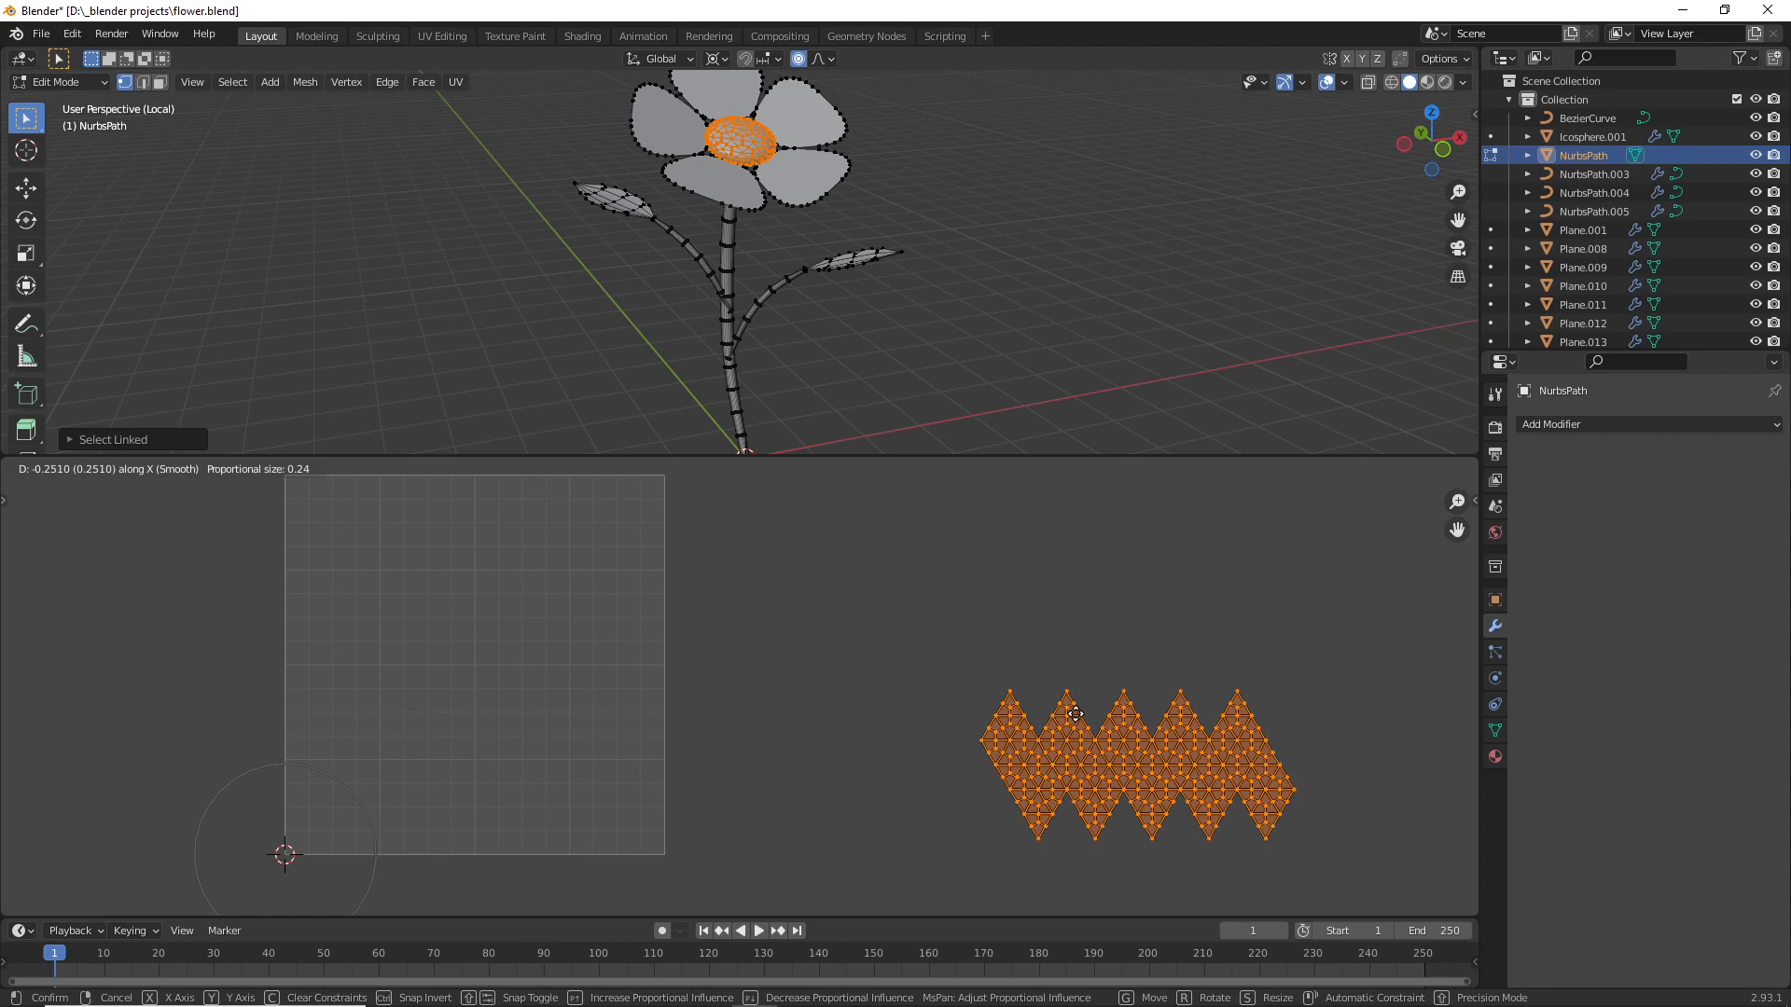
{"action": "type", "text": "-2"}
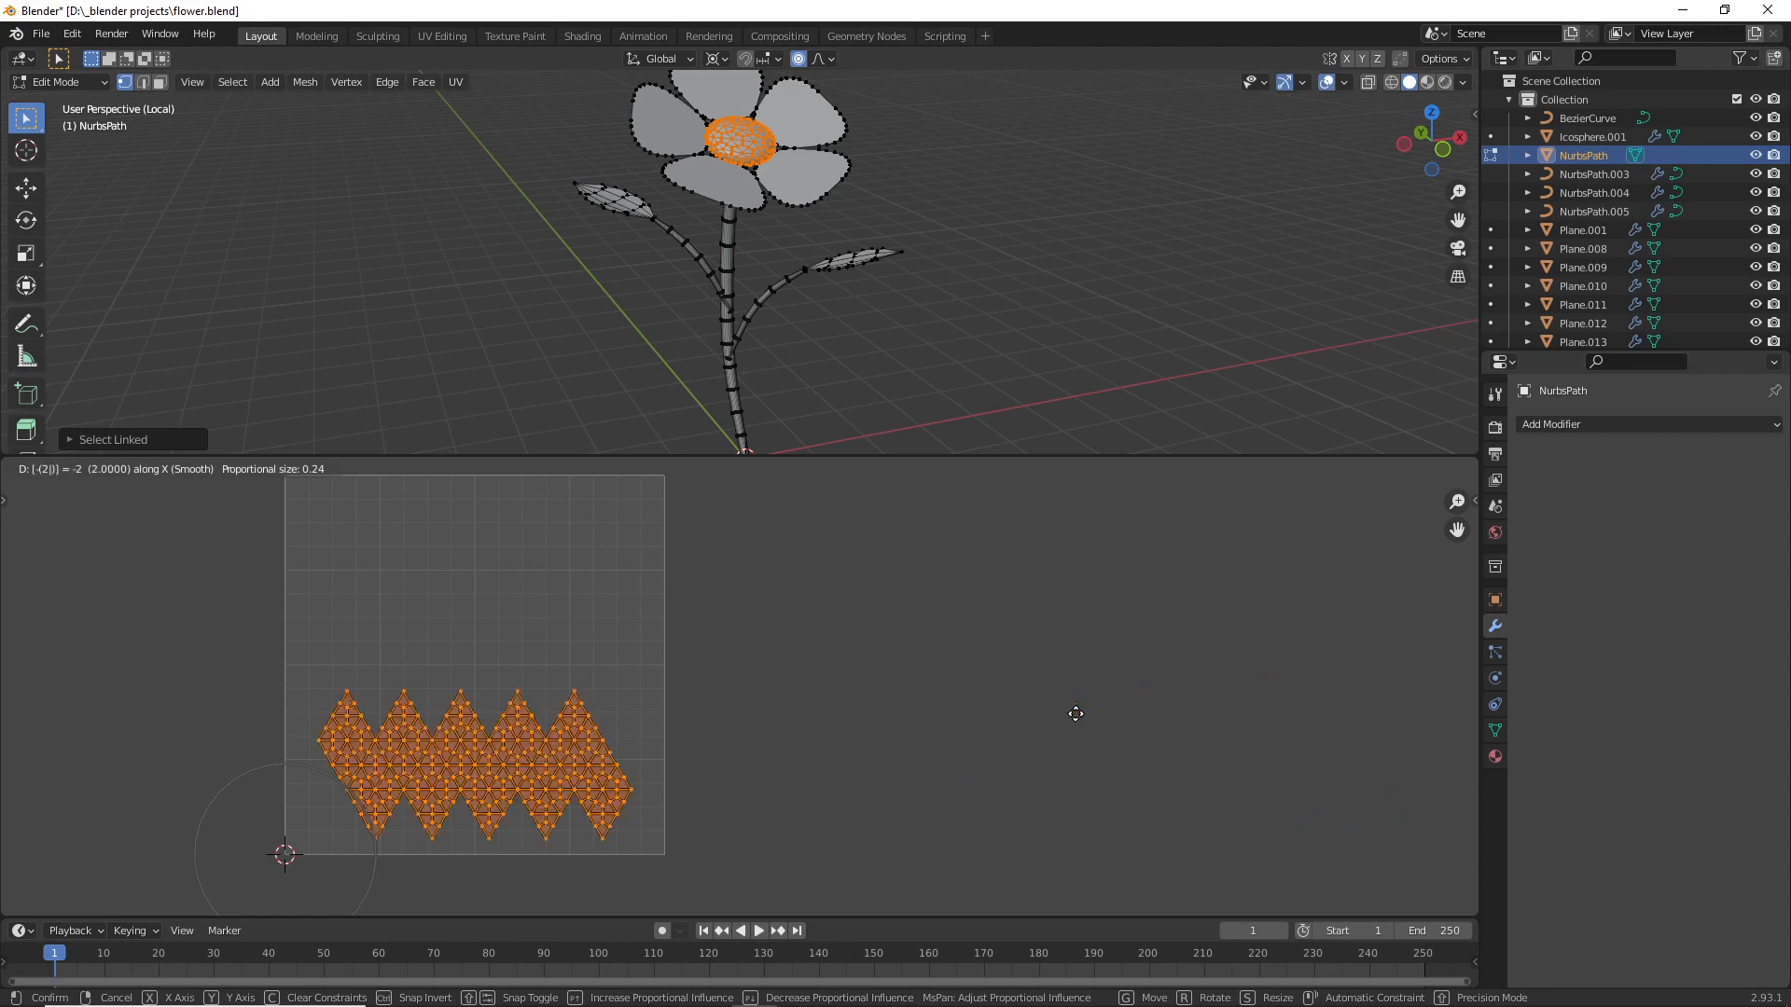
{"action": "right_click", "coordinate": [565, 729]}
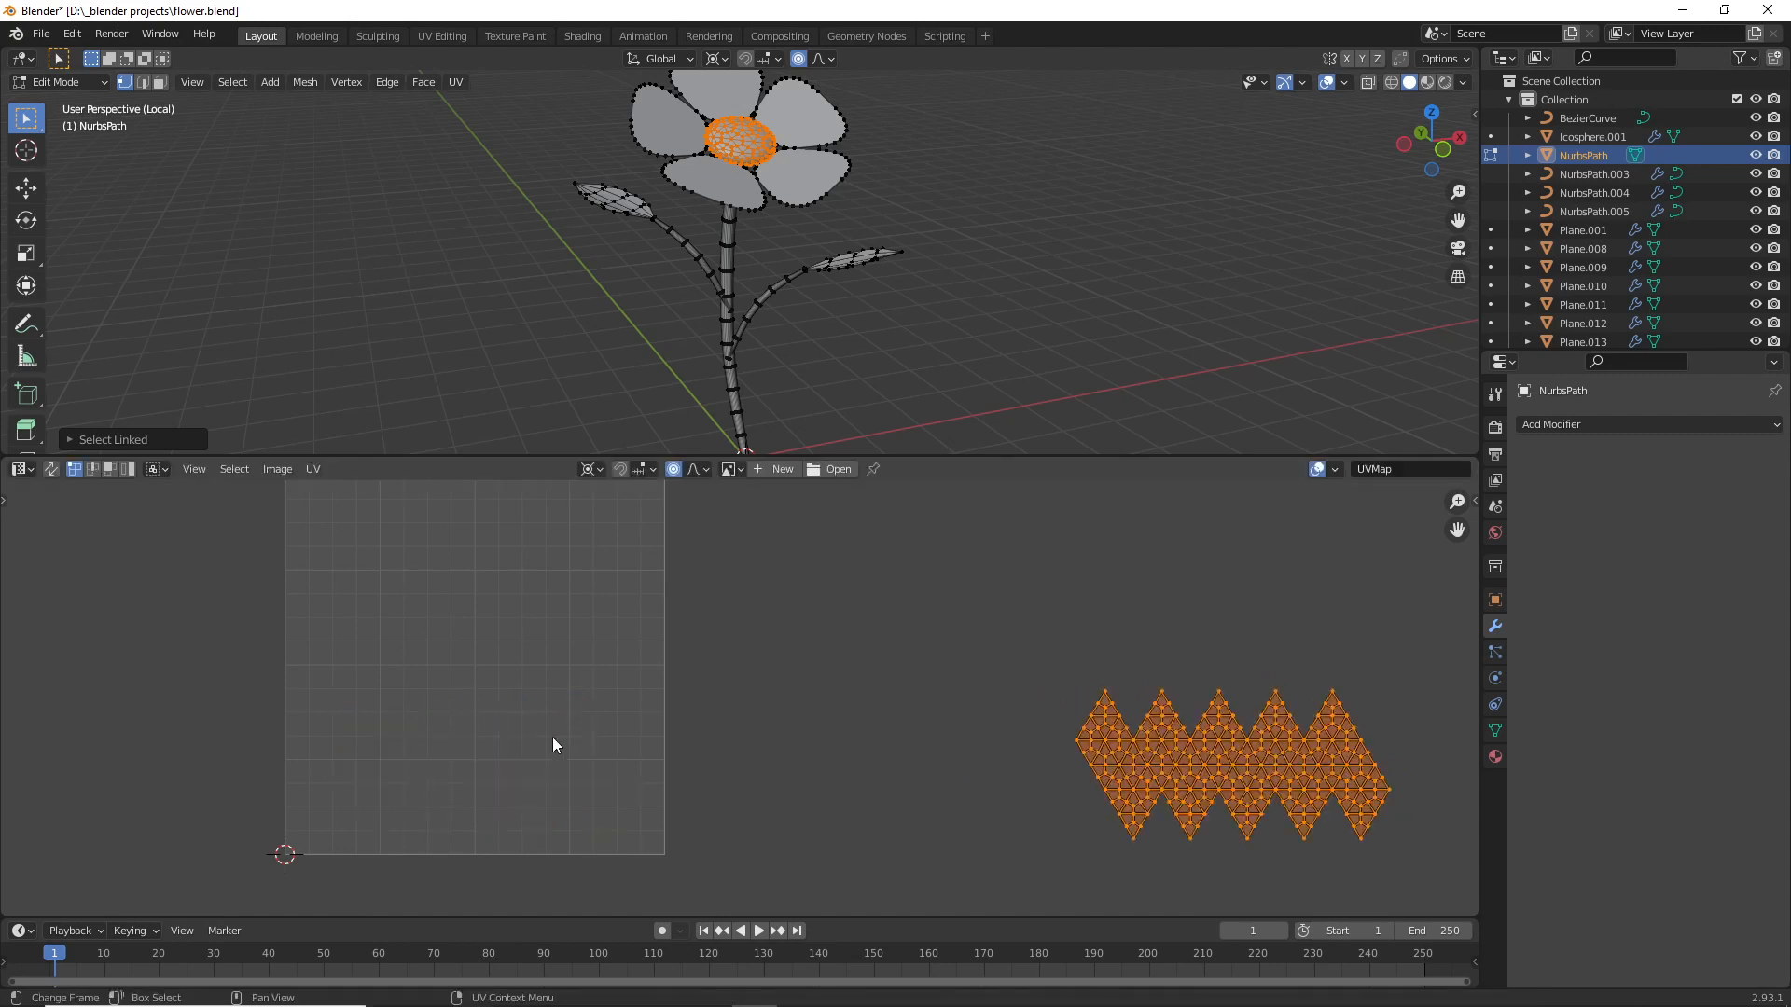
Select the whole flower mesh again so all its UV islands show around the UV square.
{"action": "middle_click_drag", "start_coordinate": [452, 692], "coordinate": [540, 759]}
{"action": "scroll", "coordinate": [508, 671], "scroll_direction": "down", "scroll_amount": 2}
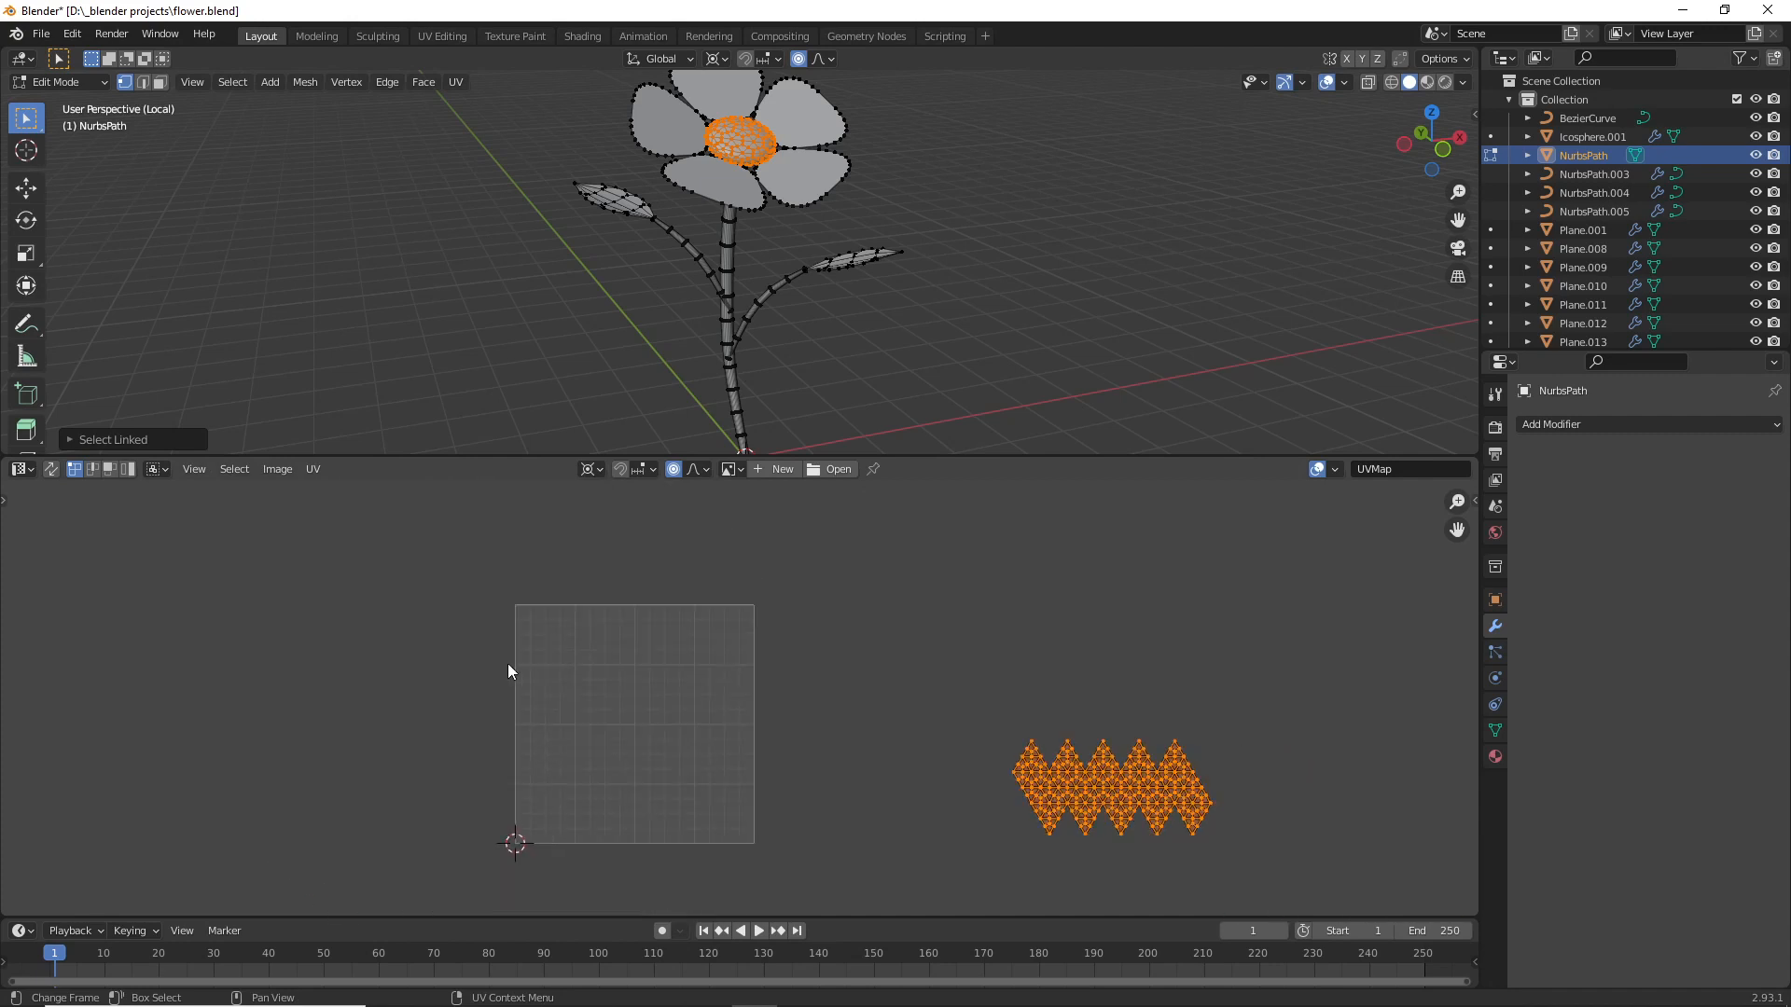
{"action": "middle_click_drag", "start_coordinate": [507, 672], "coordinate": [572, 639]}
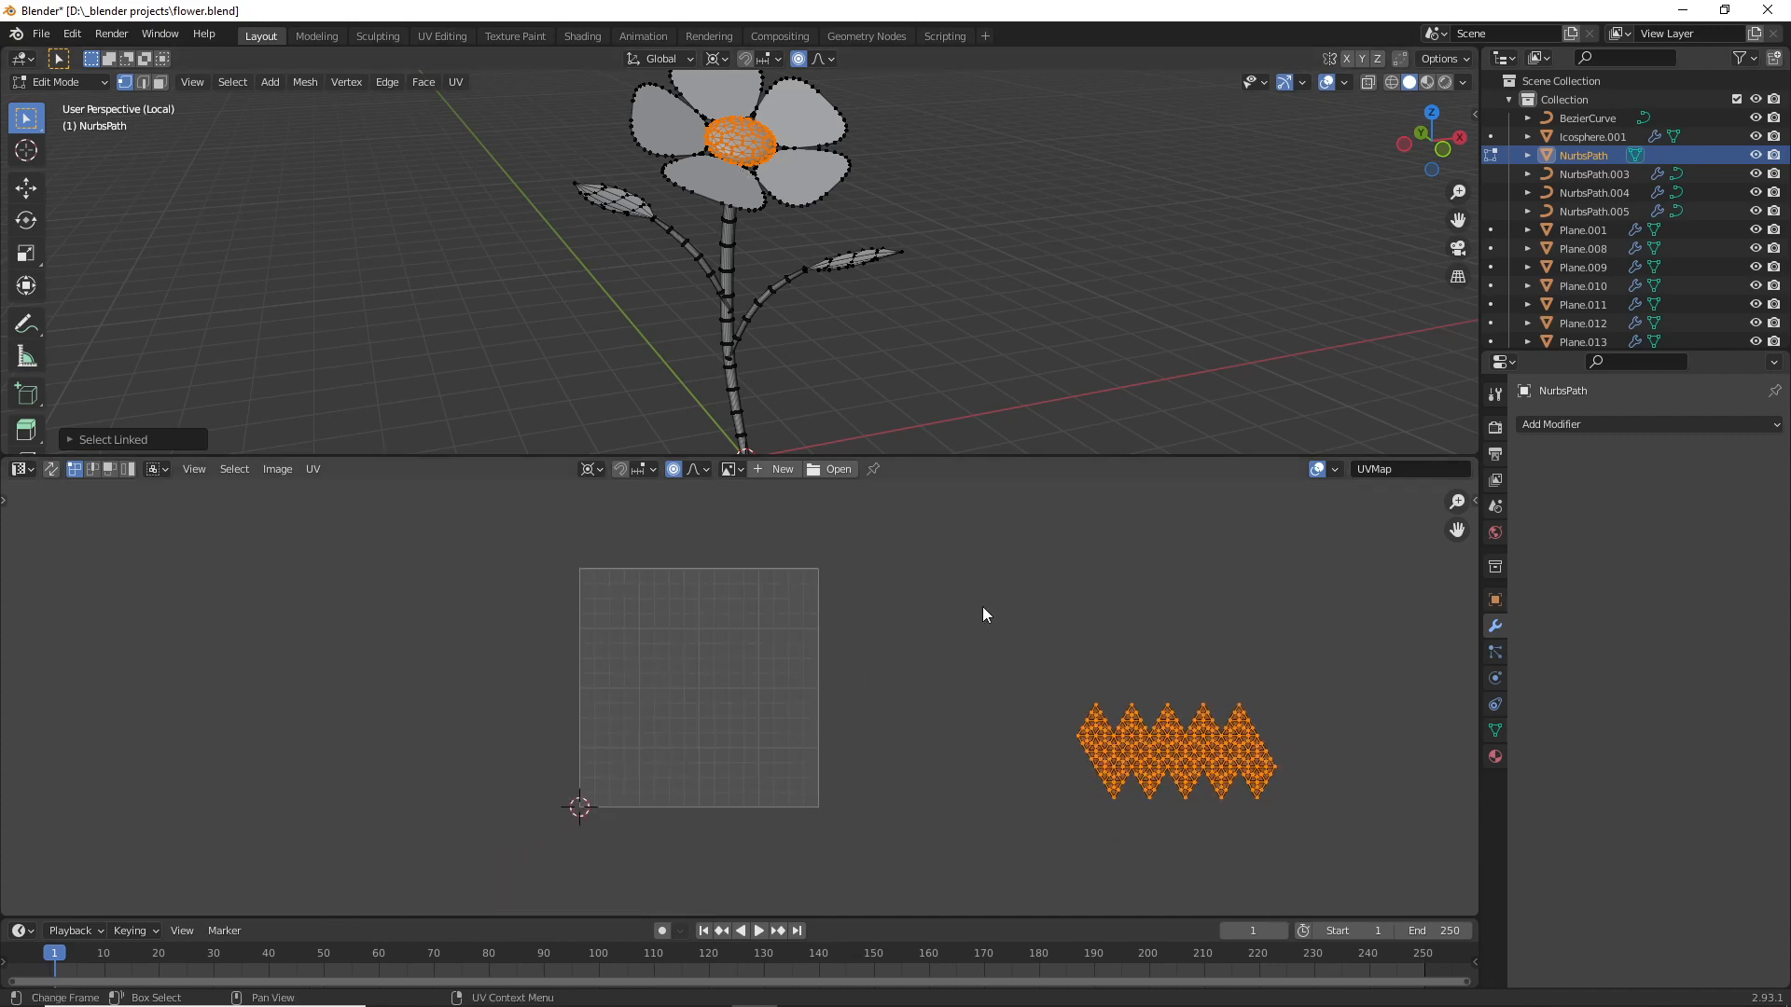
{"action": "key", "text": "a"}
{"action": "left_click", "coordinate": [830, 248]}
{"action": "key", "text": "a"}
{"action": "left_click", "coordinate": [841, 203]}
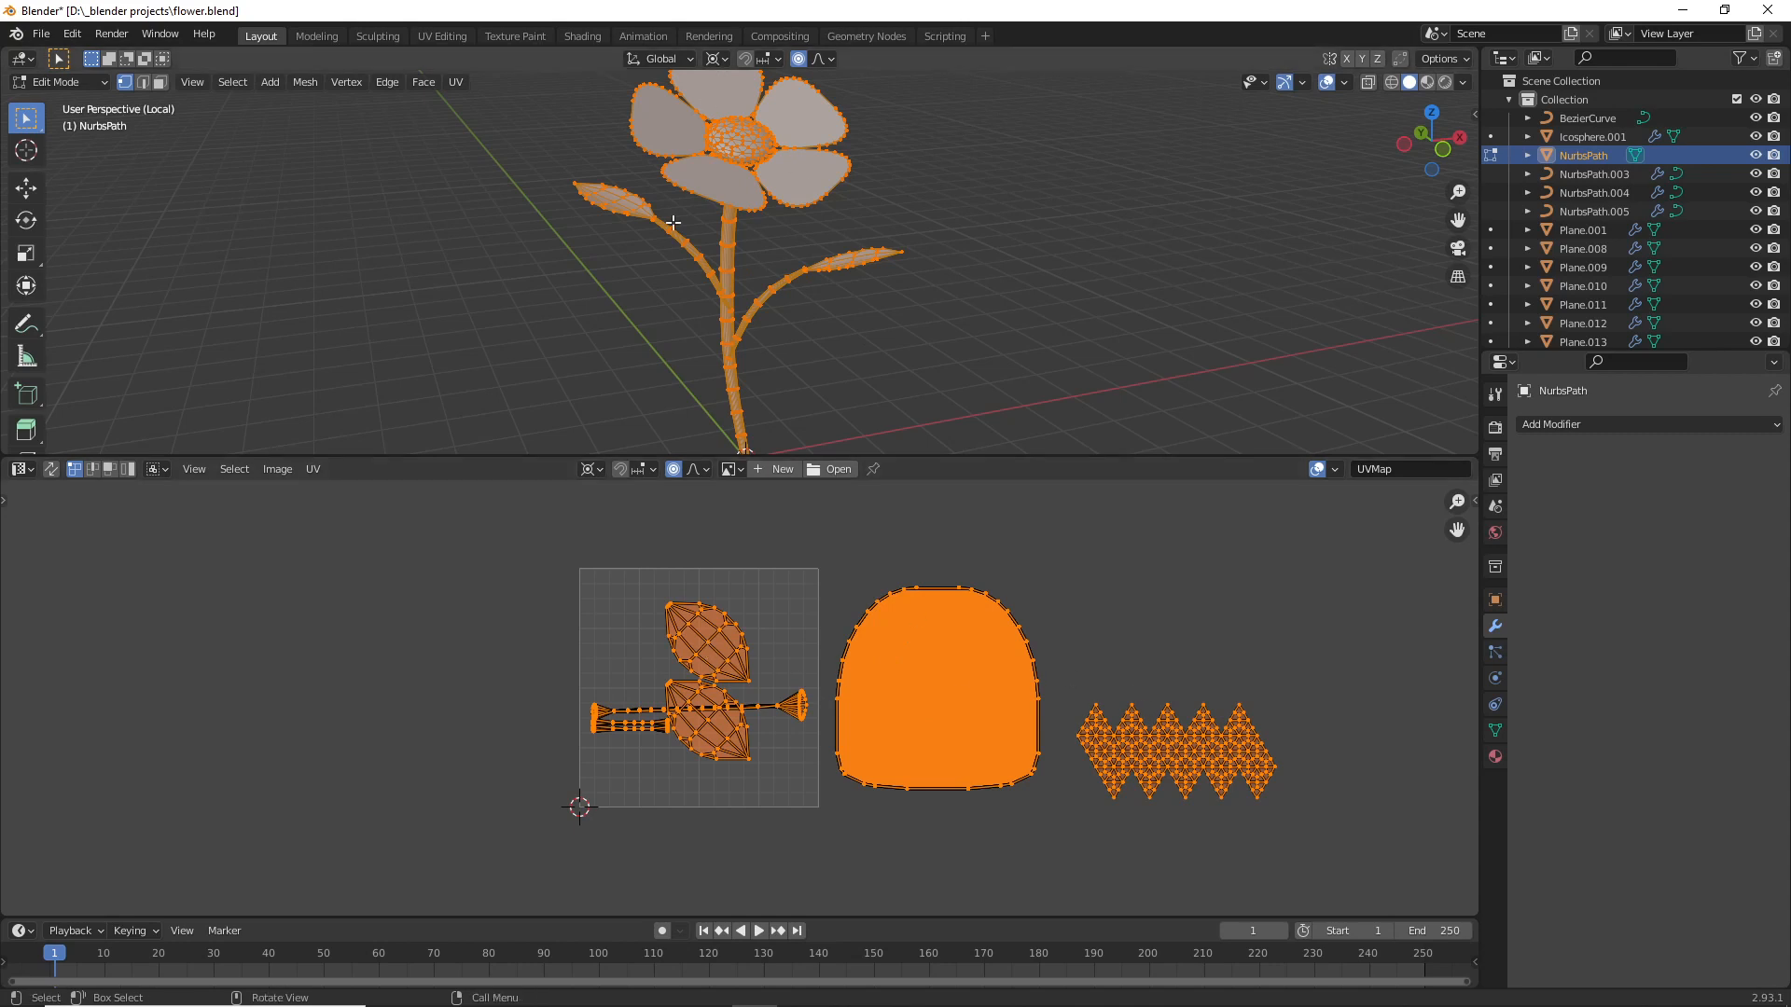
Switch back to Unity, look over the shader graph's lower branch, and bring up the Scene view.
{"action": "key", "text": "alt+Tab"}
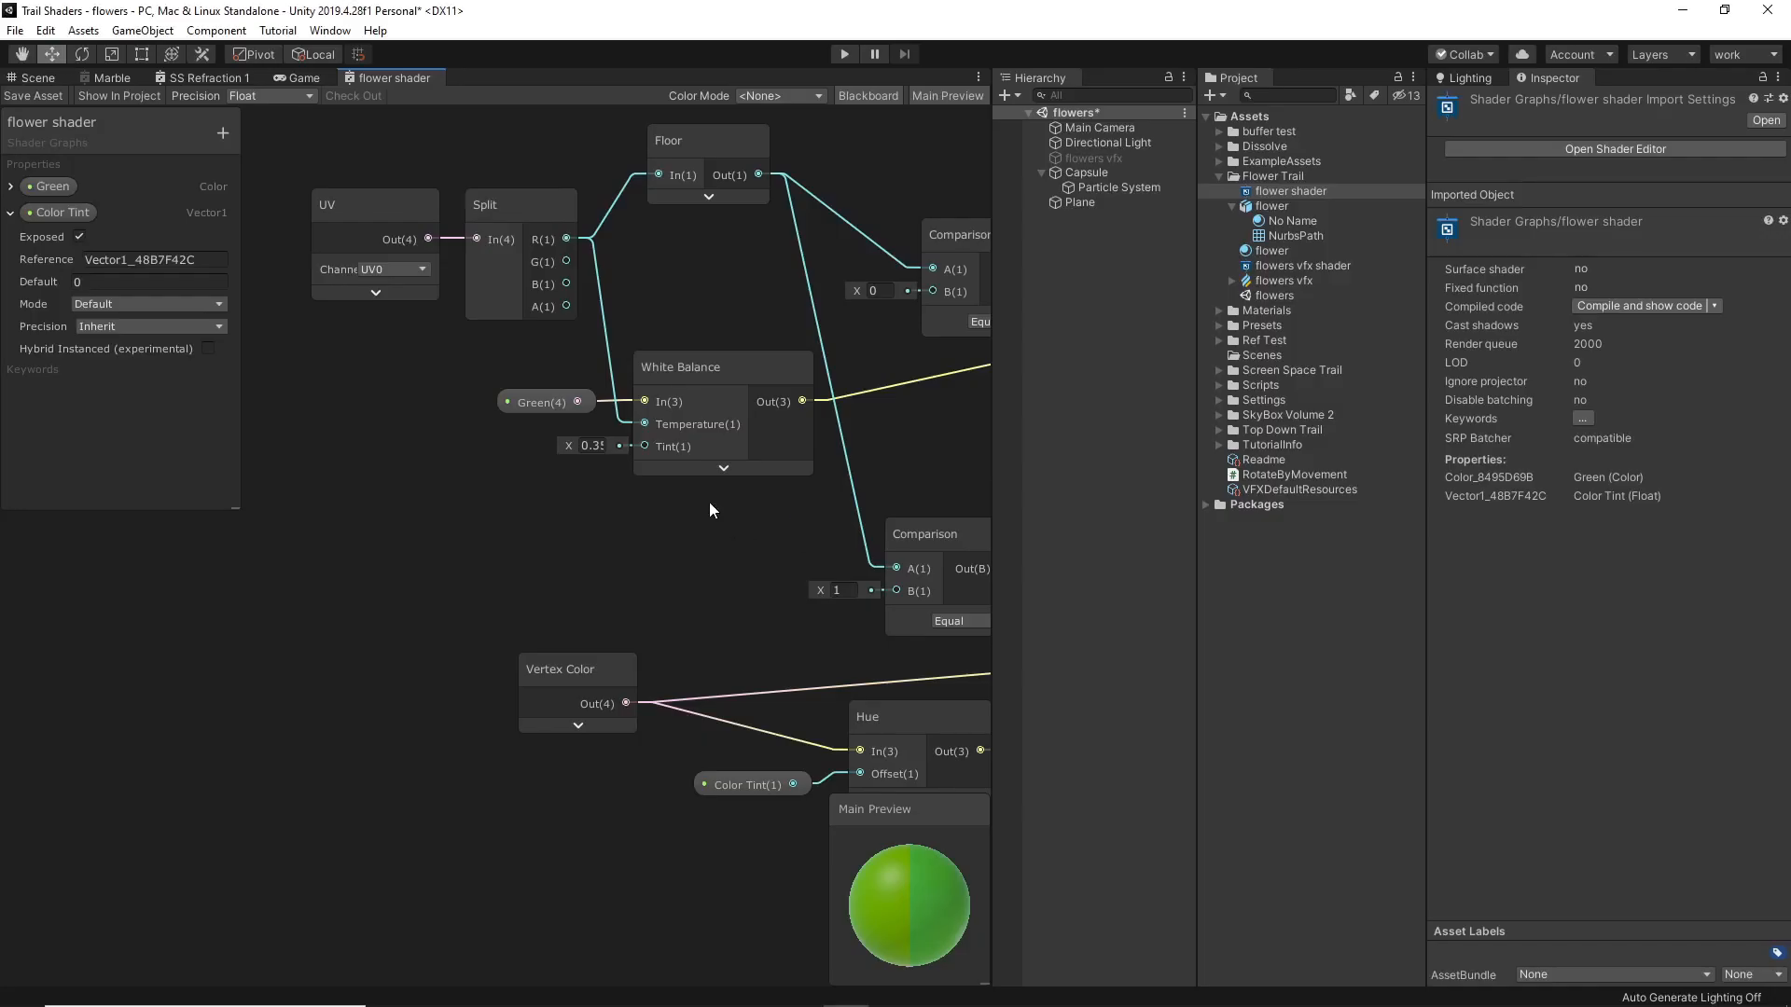
{"action": "middle_click_drag", "start_coordinate": [782, 592], "coordinate": [611, 530]}
{"action": "scroll", "coordinate": [613, 532], "scroll_direction": "down", "scroll_amount": 1}
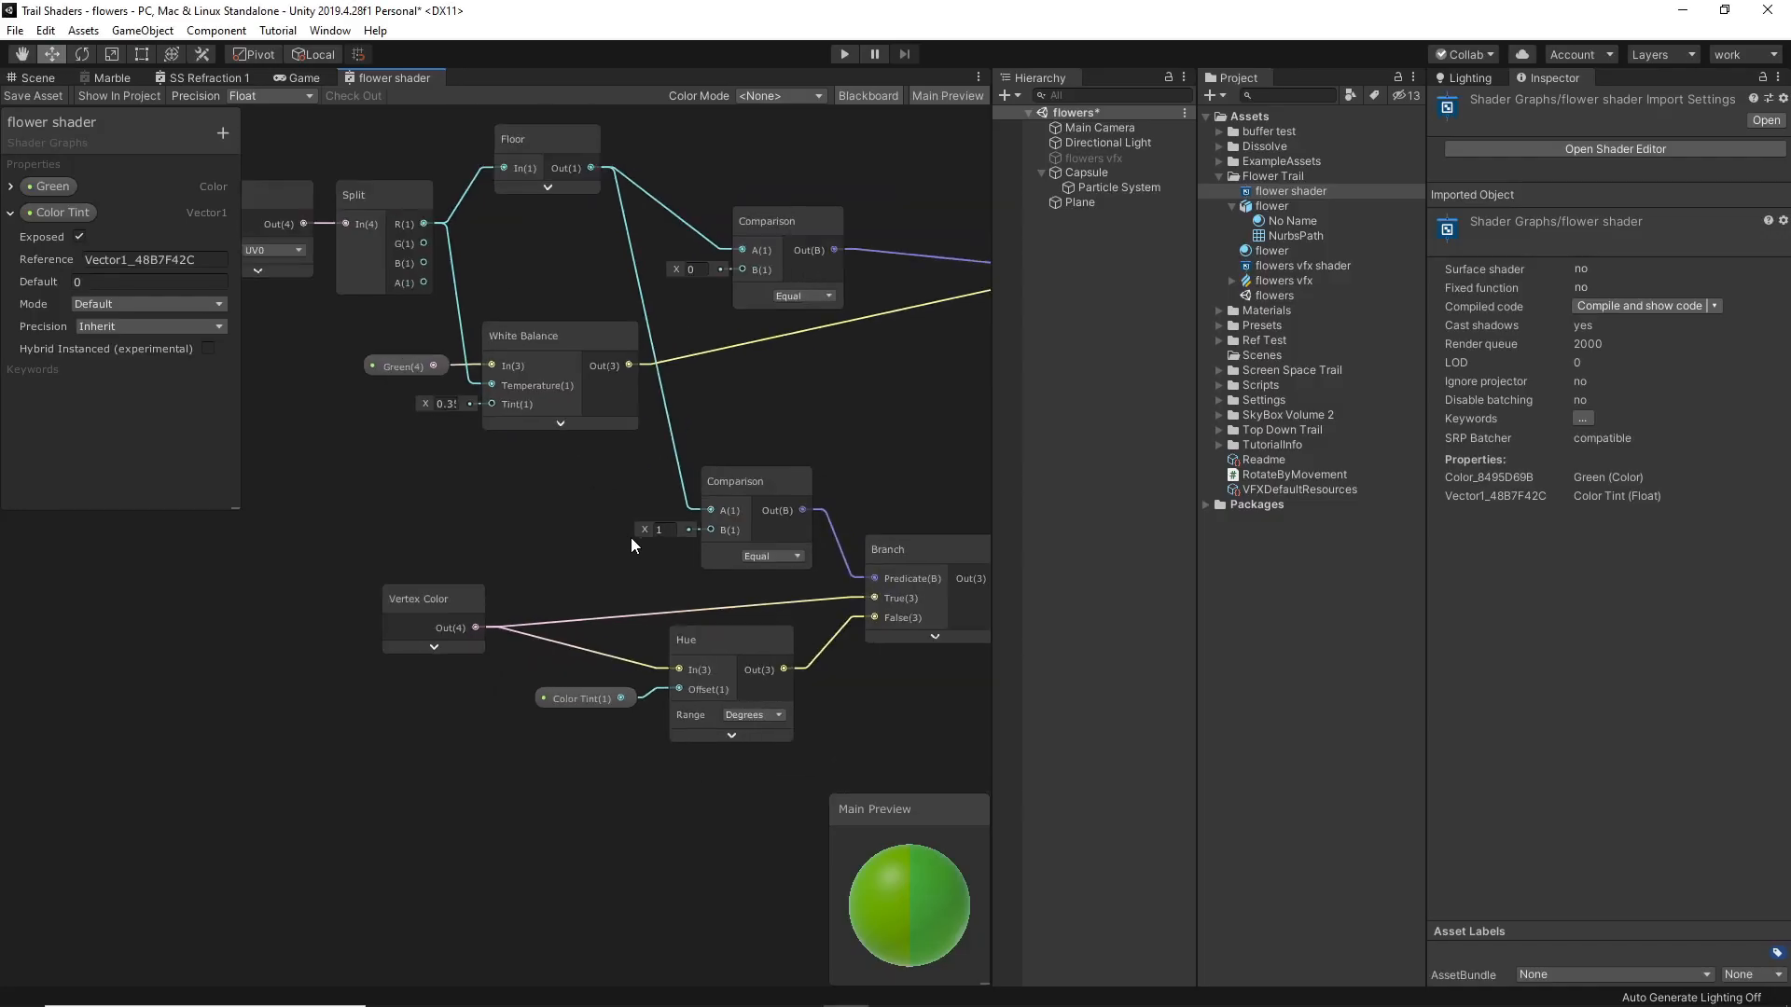
{"action": "middle_click_drag", "start_coordinate": [913, 412], "coordinate": [895, 448]}
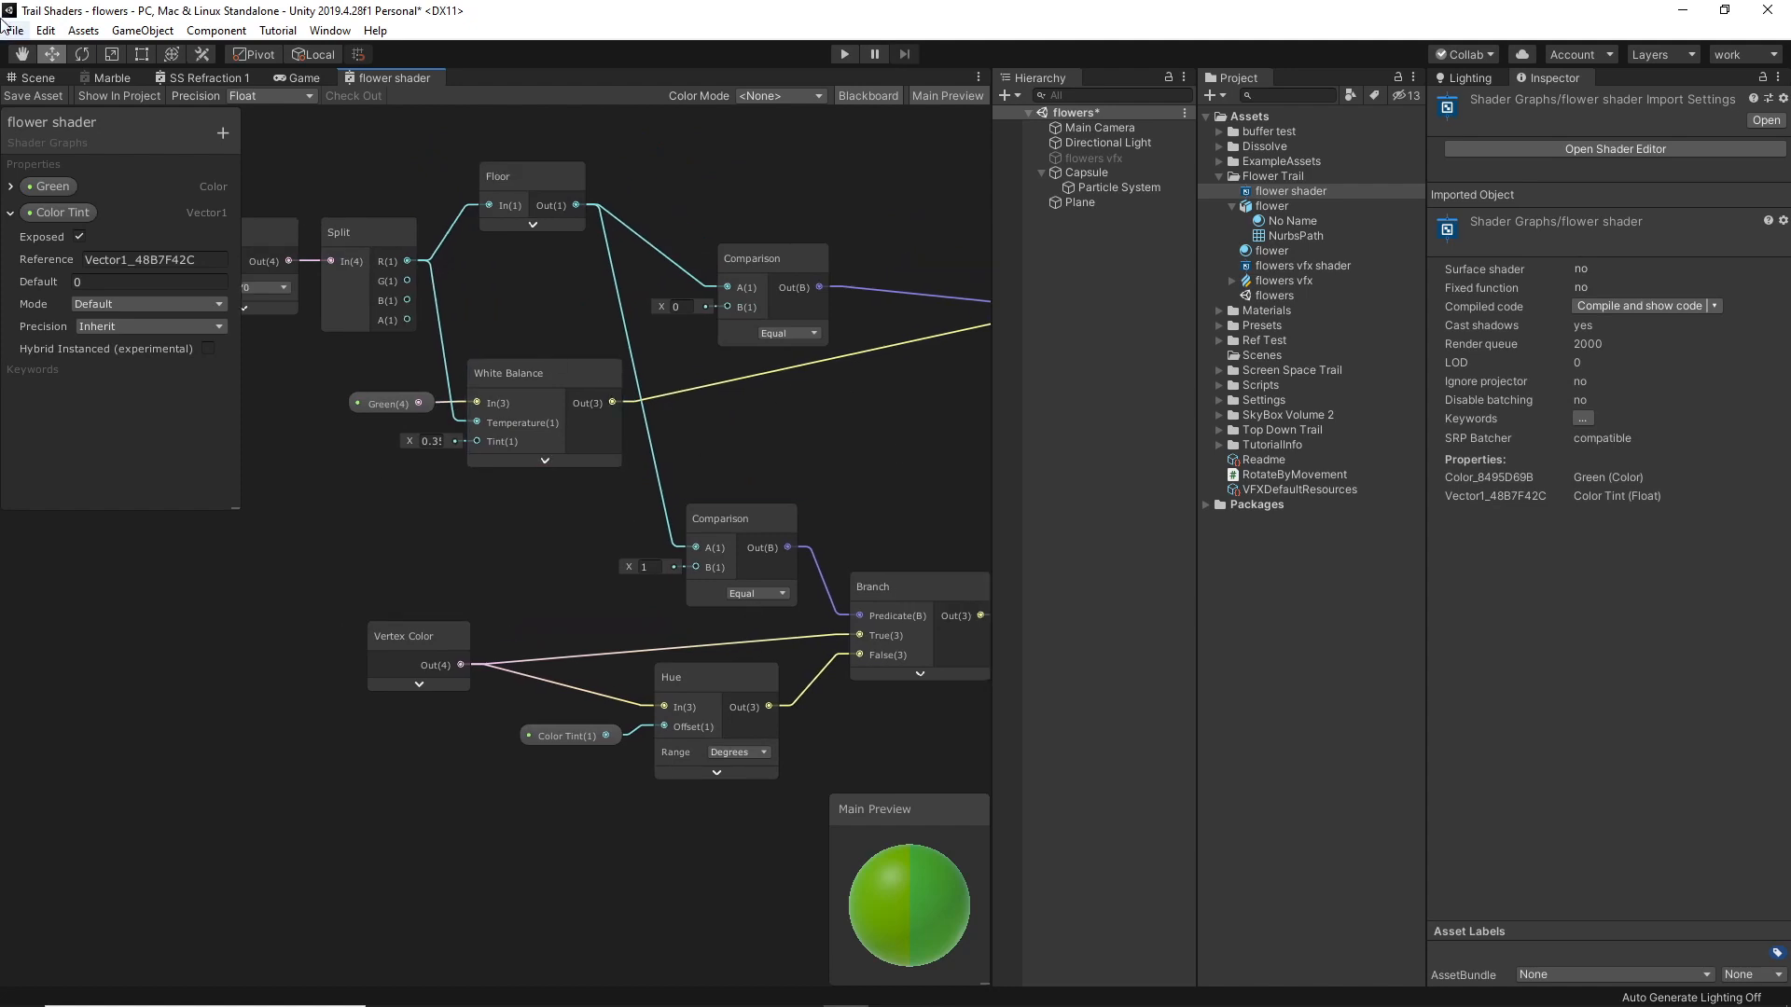
{"action": "left_click", "coordinate": [33, 84]}
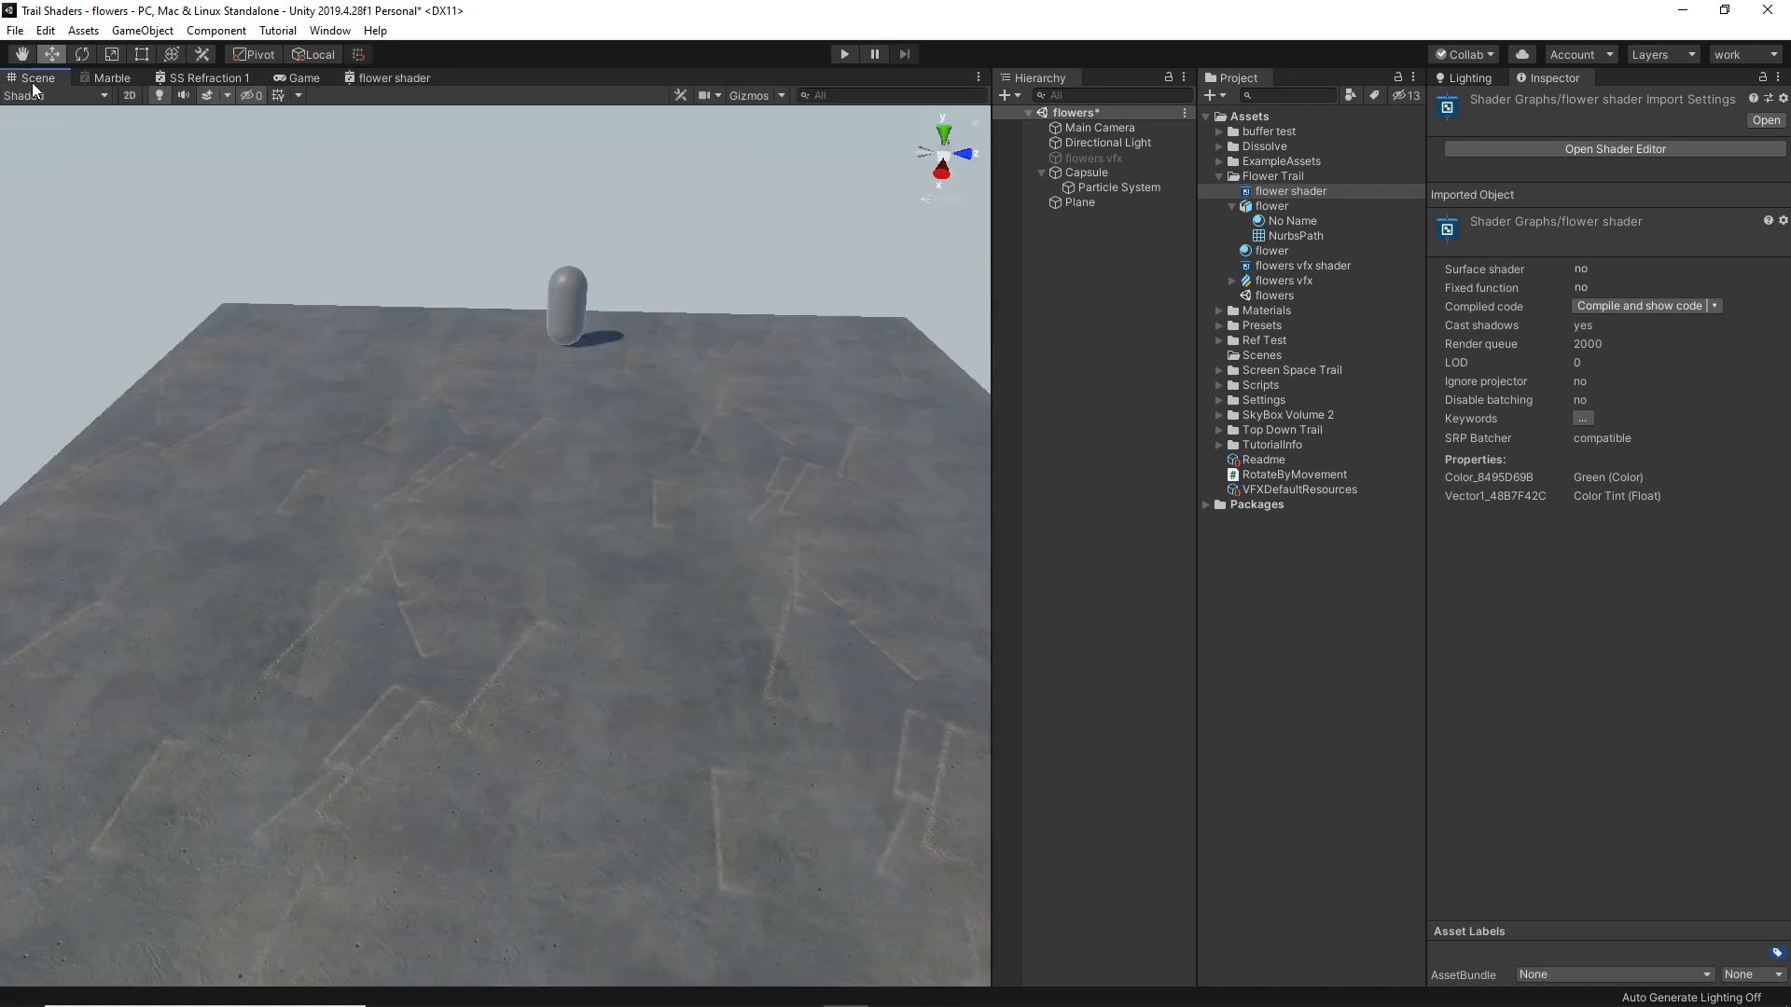
Show the flower material's Green and Color Tint properties, and collapse the flower model's contents in the Flower Trail folder.
{"action": "left_click", "coordinate": [1278, 224]}
{"action": "left_click", "coordinate": [1270, 250]}
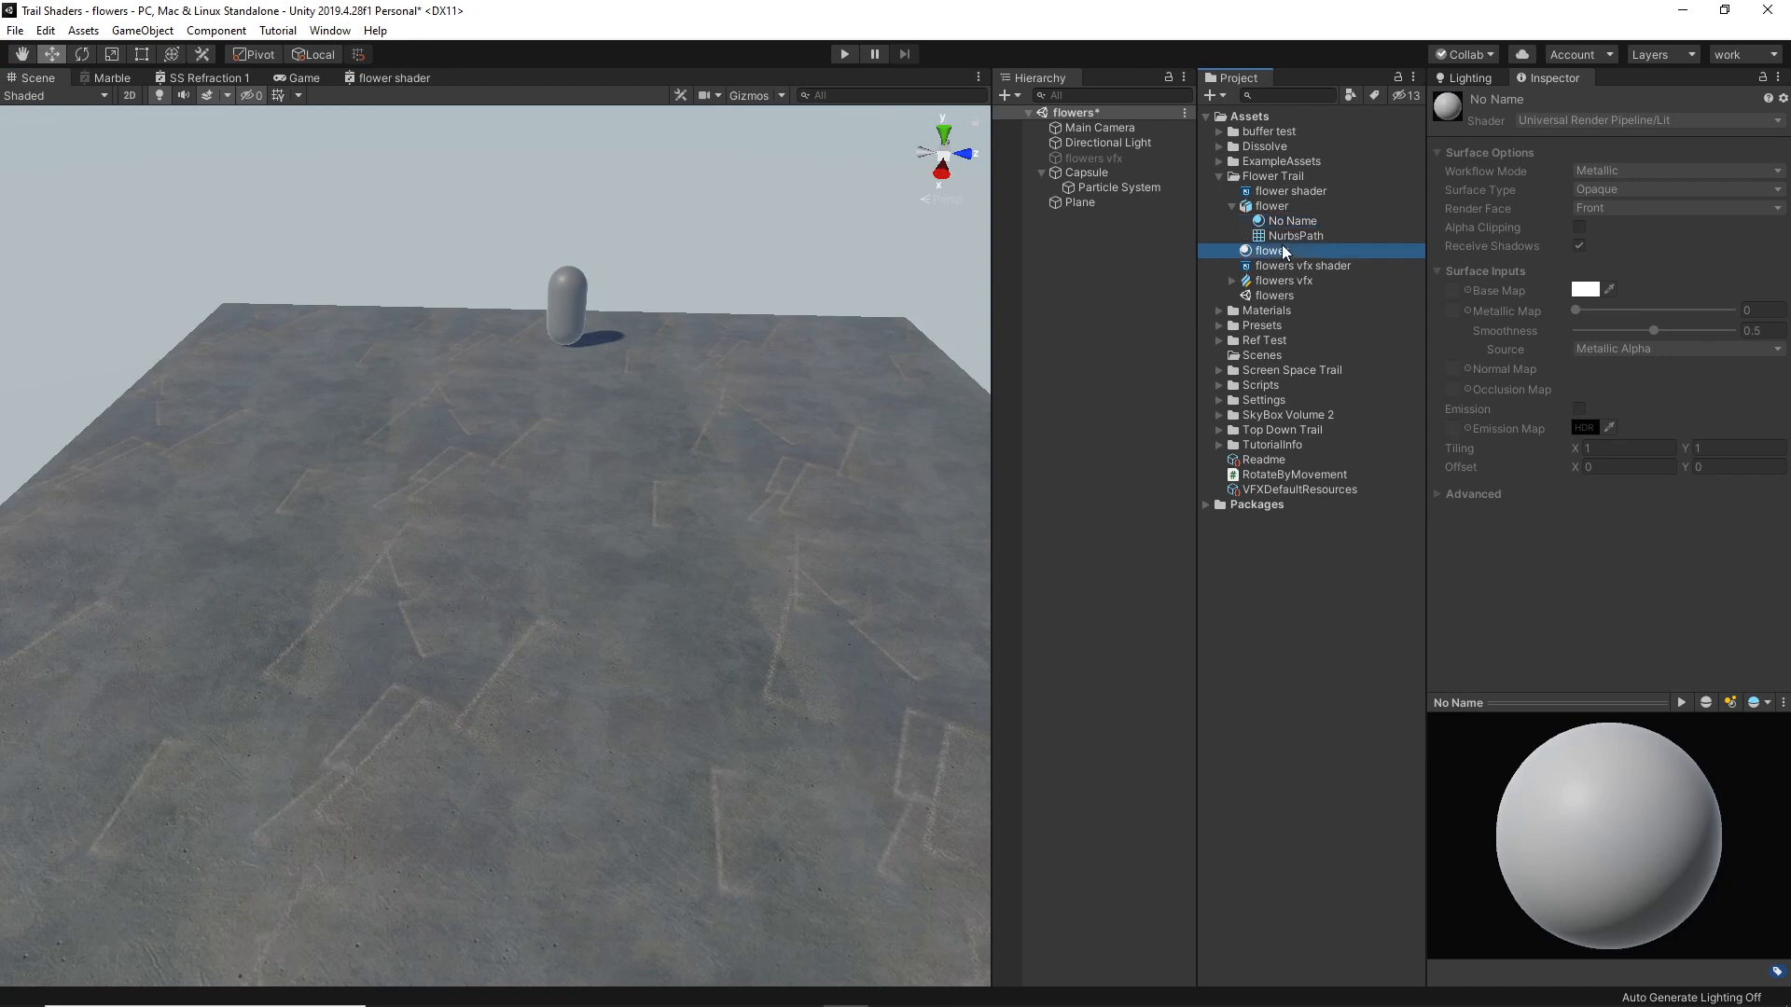
{"action": "left_click", "coordinate": [1233, 206]}
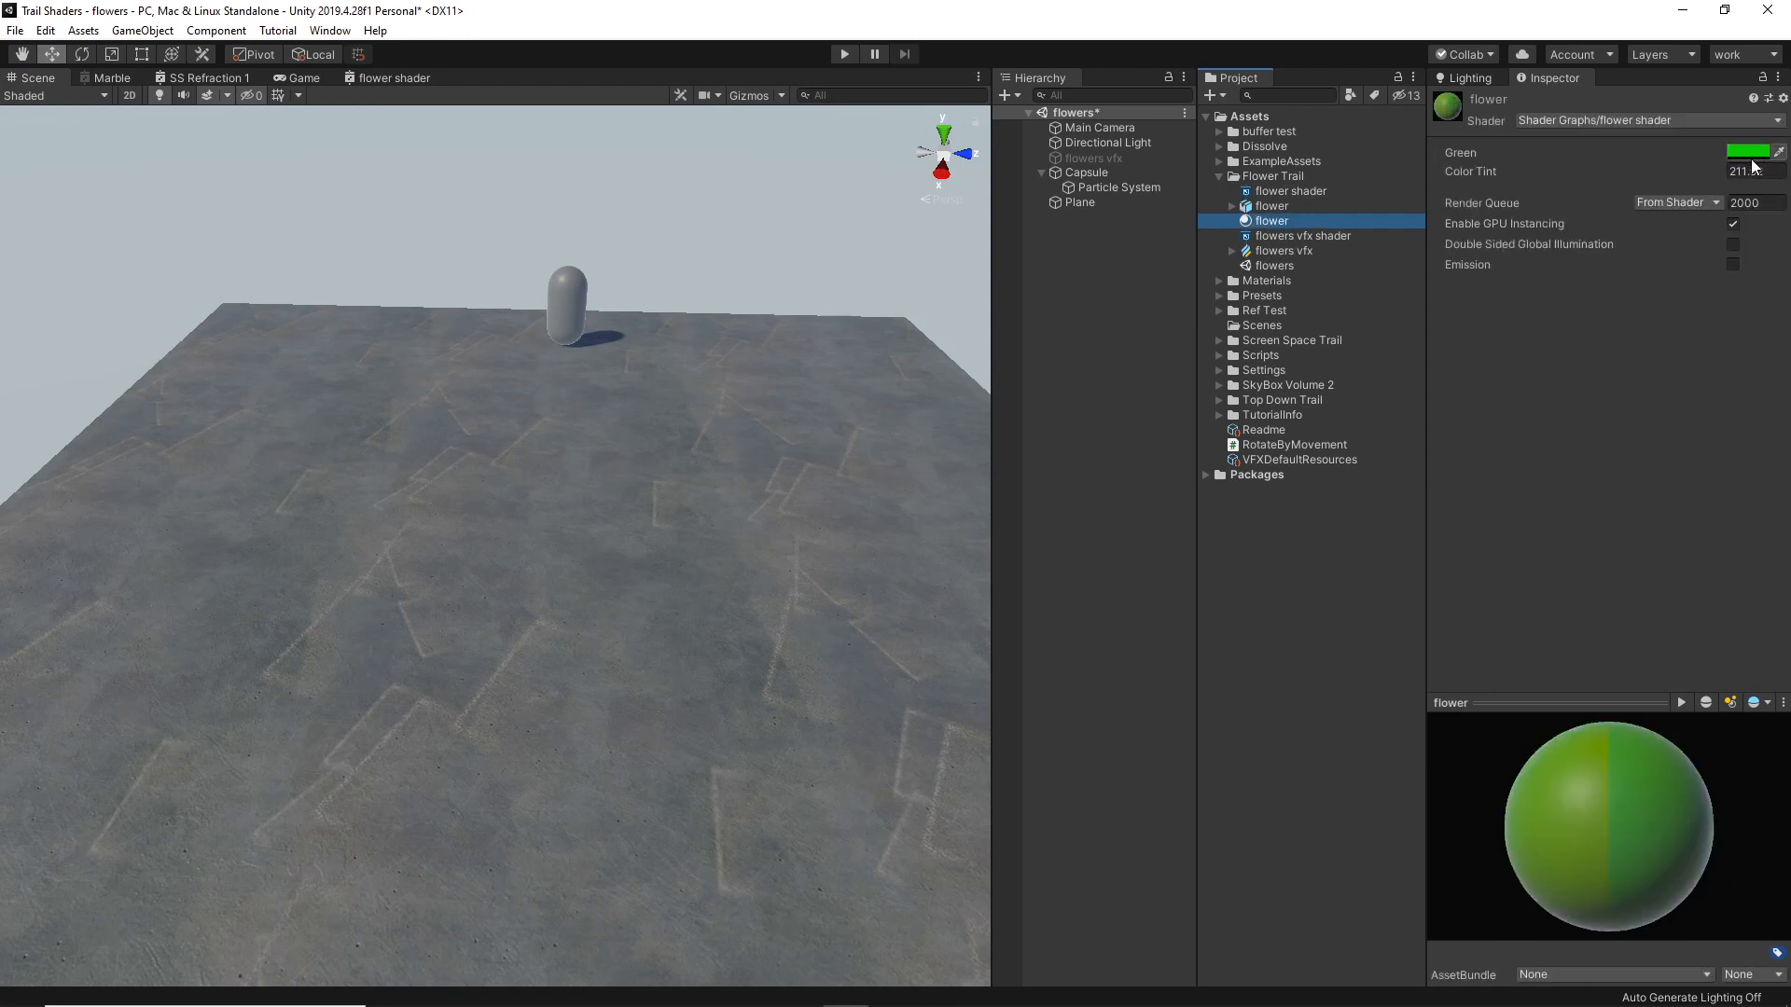
Move the Particle System around the plane to spawn a trail of flowers, and pause the particle playback.
{"action": "left_click", "coordinate": [1082, 189]}
{"action": "left_click_drag", "start_coordinate": [519, 348], "coordinate": [812, 701]}
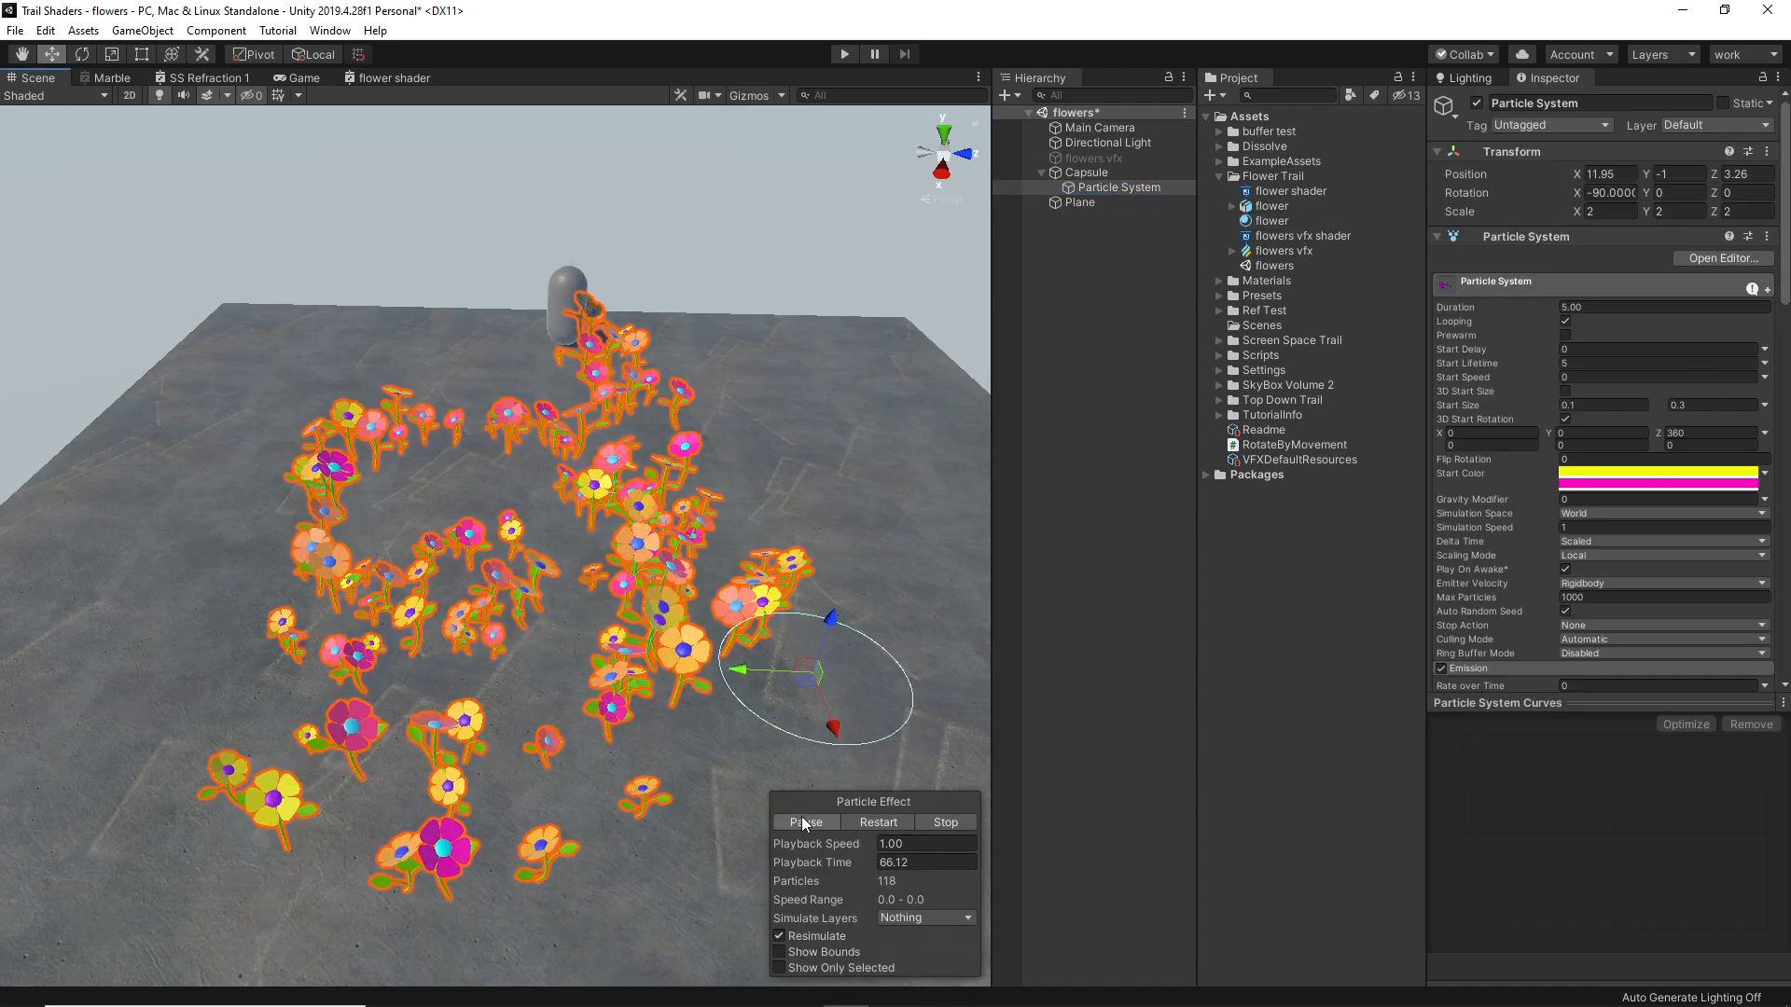
{"action": "left_click", "coordinate": [823, 824]}
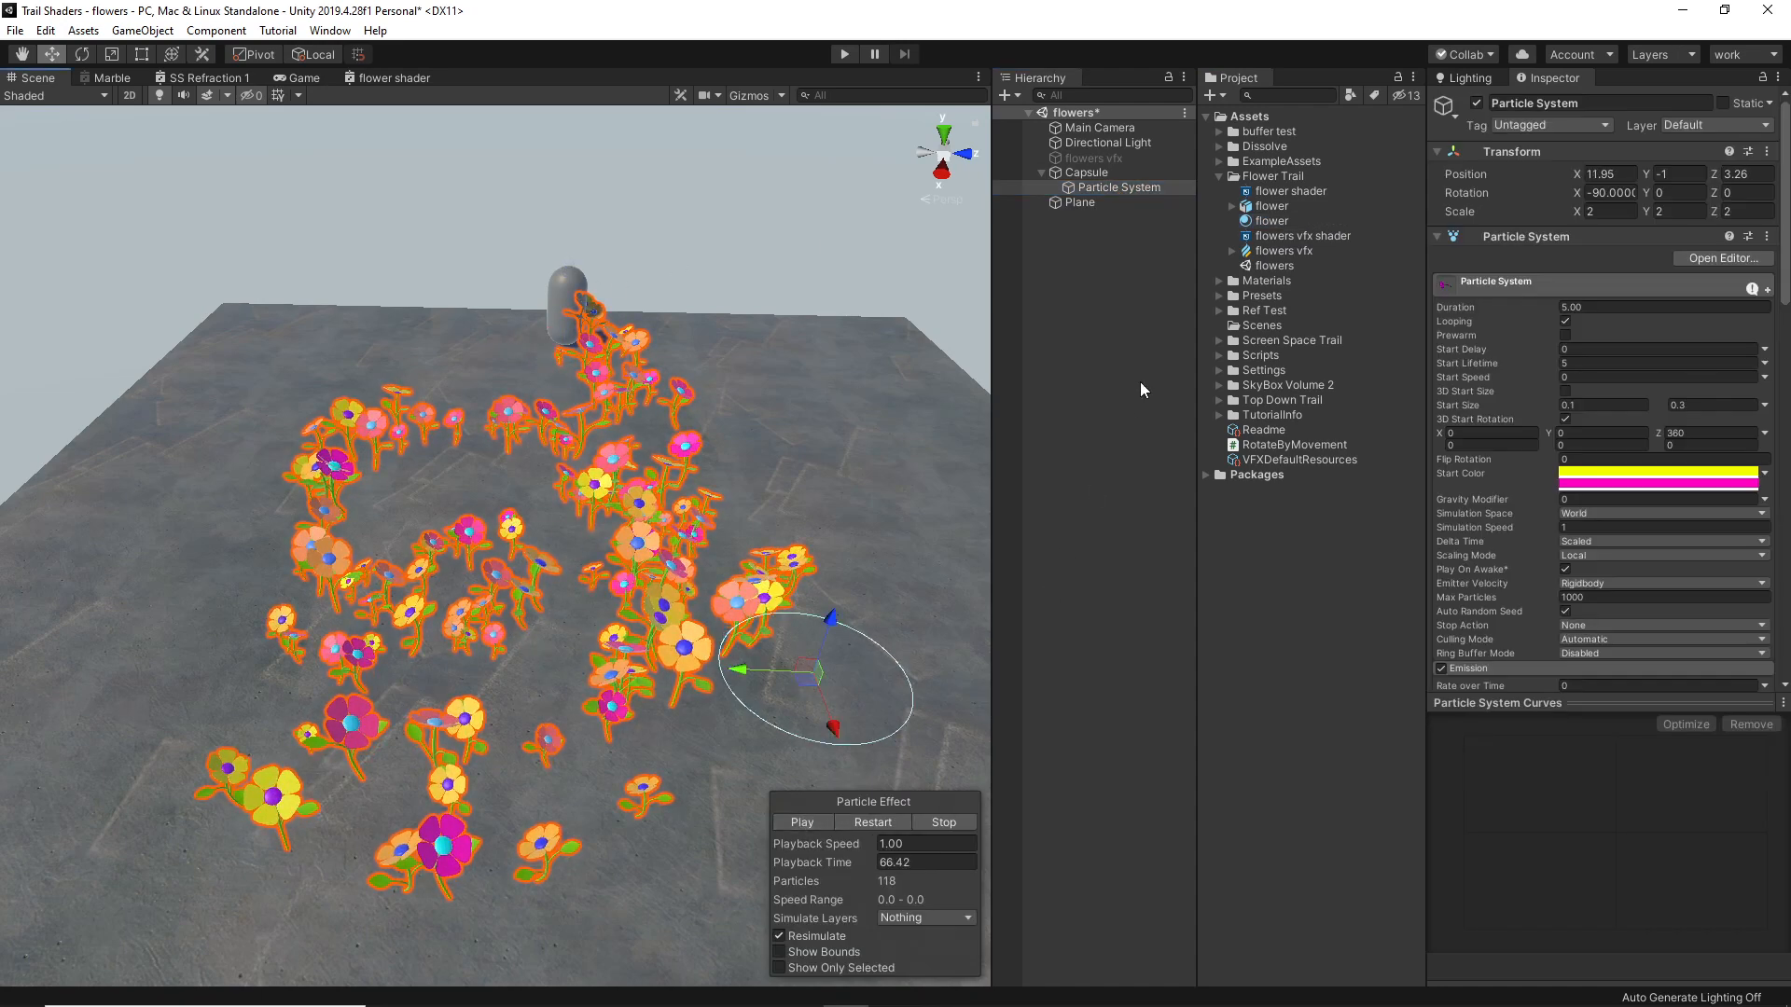
Brighten the flower material's Green colour to hex 08E300.
{"action": "left_click", "coordinate": [1110, 484]}
{"action": "left_click", "coordinate": [1281, 225]}
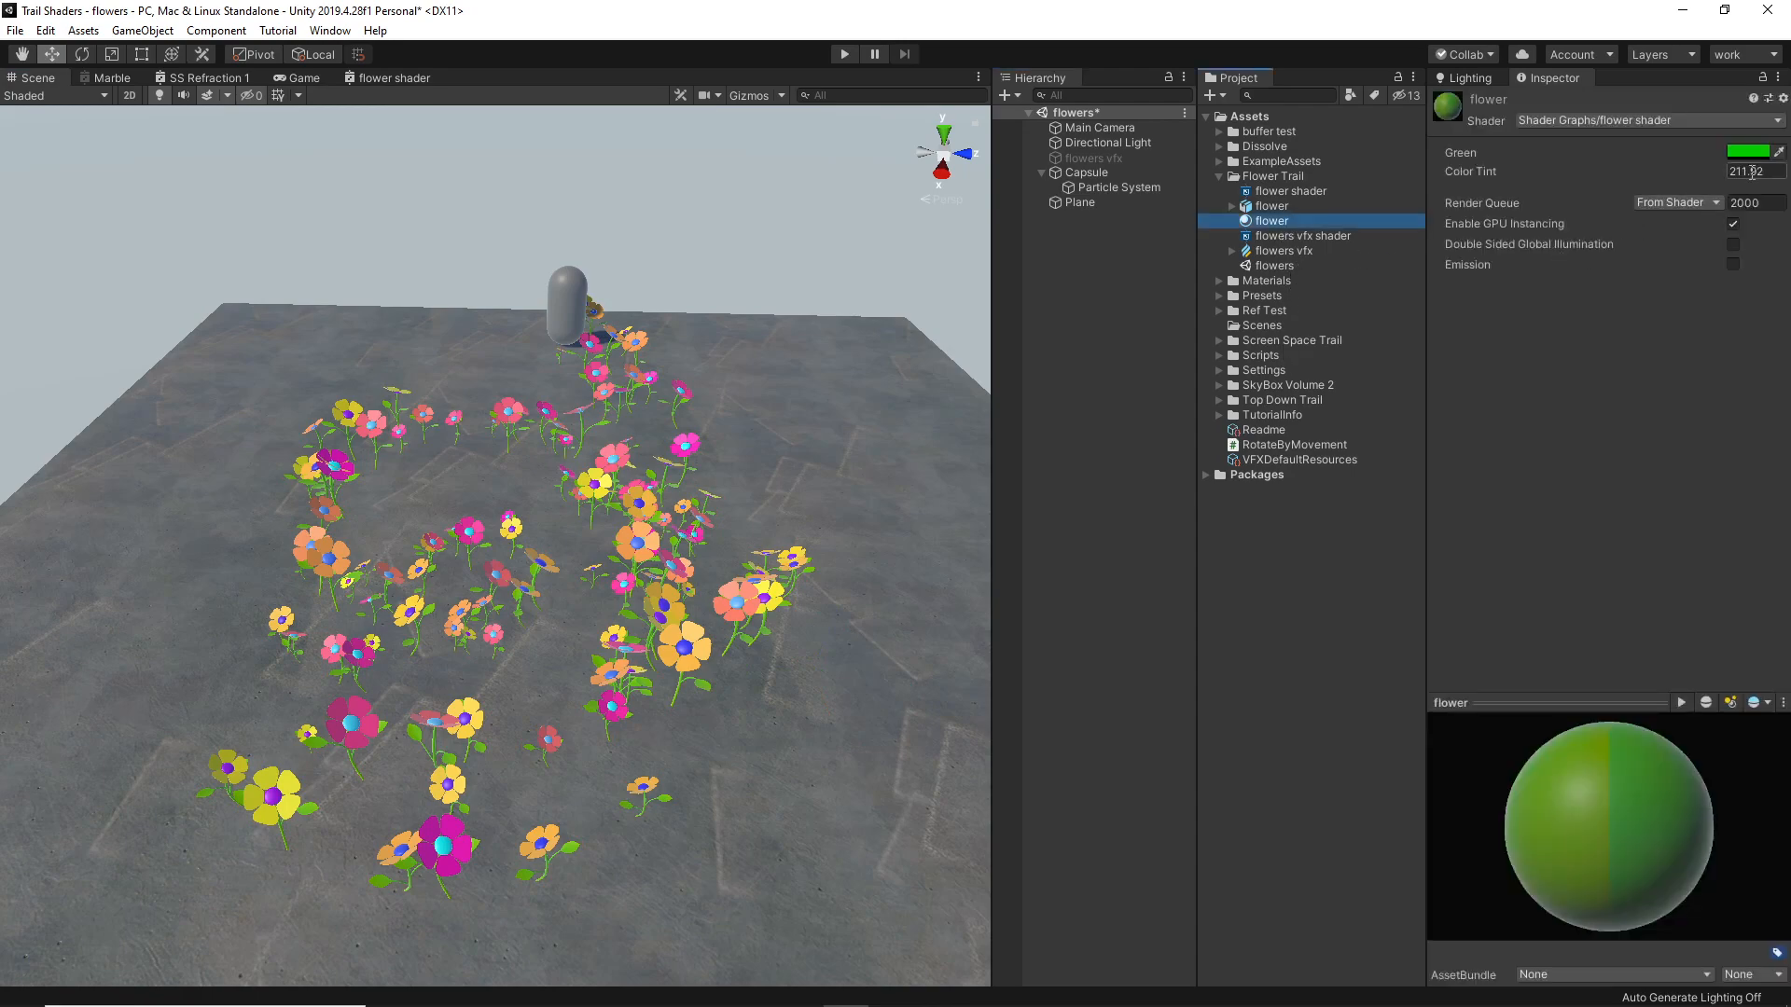
{"action": "right_click_drag", "start_coordinate": [706, 597], "coordinate": [597, 597]}
{"action": "key", "text": "w"}
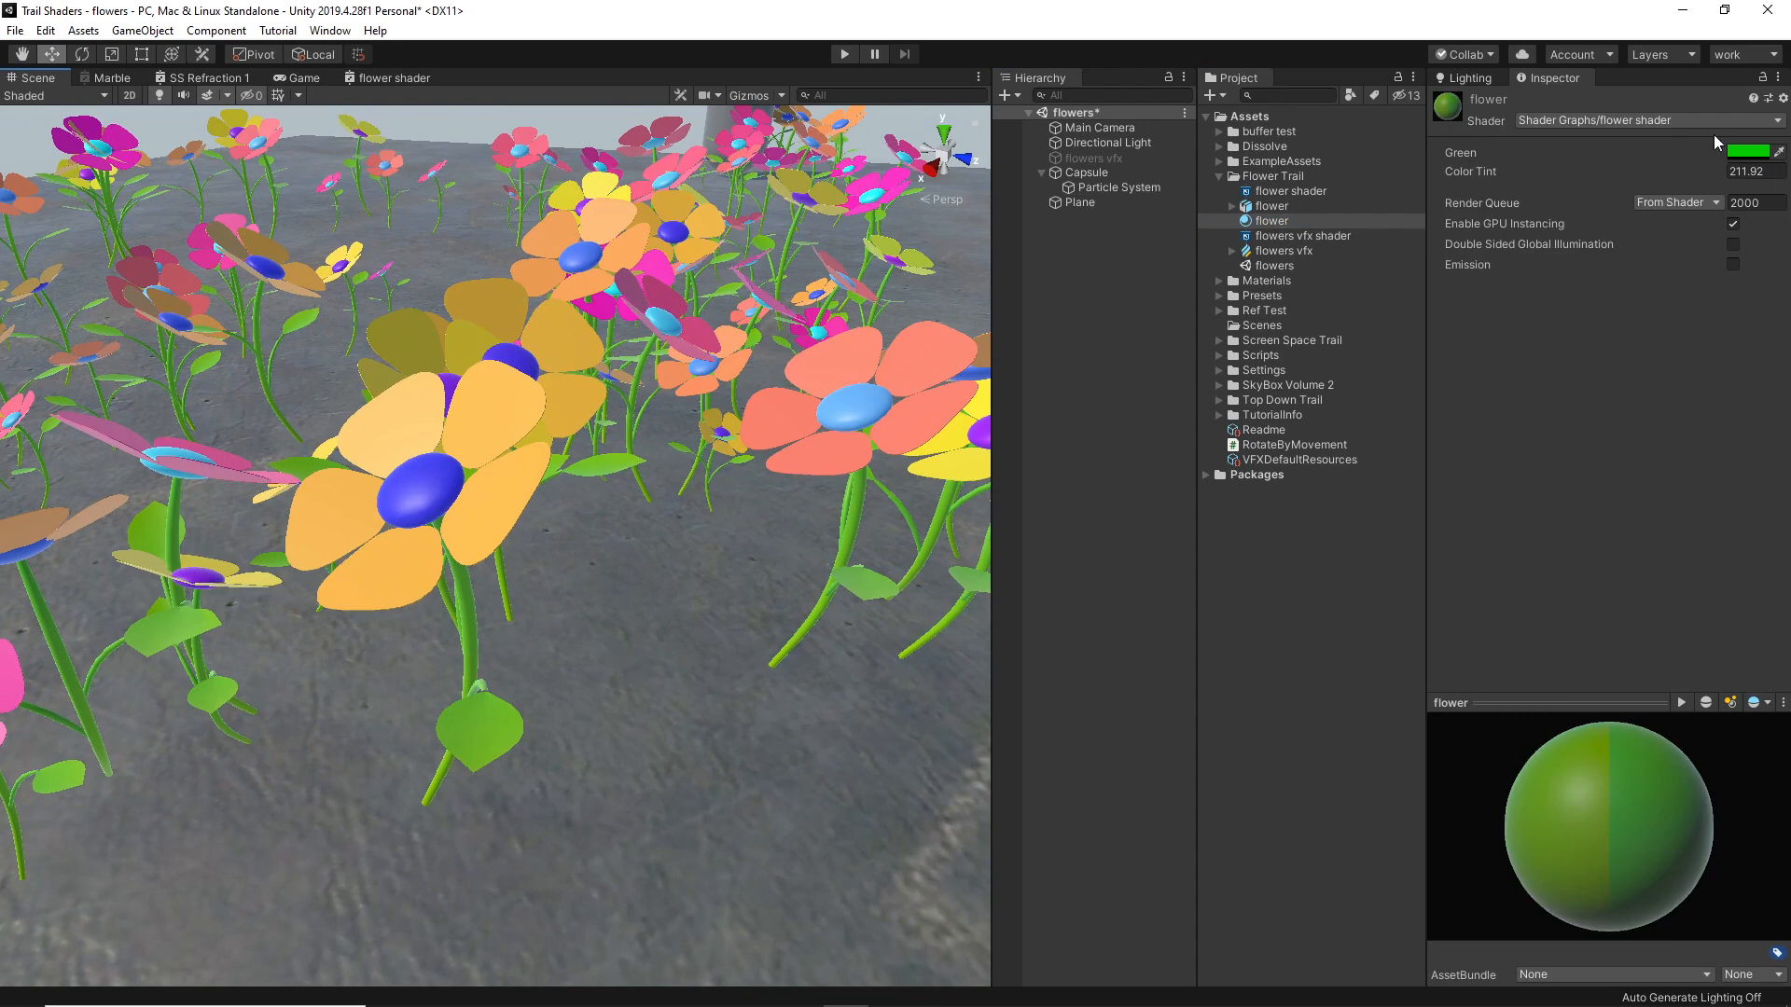
{"action": "left_click", "coordinate": [1747, 152]}
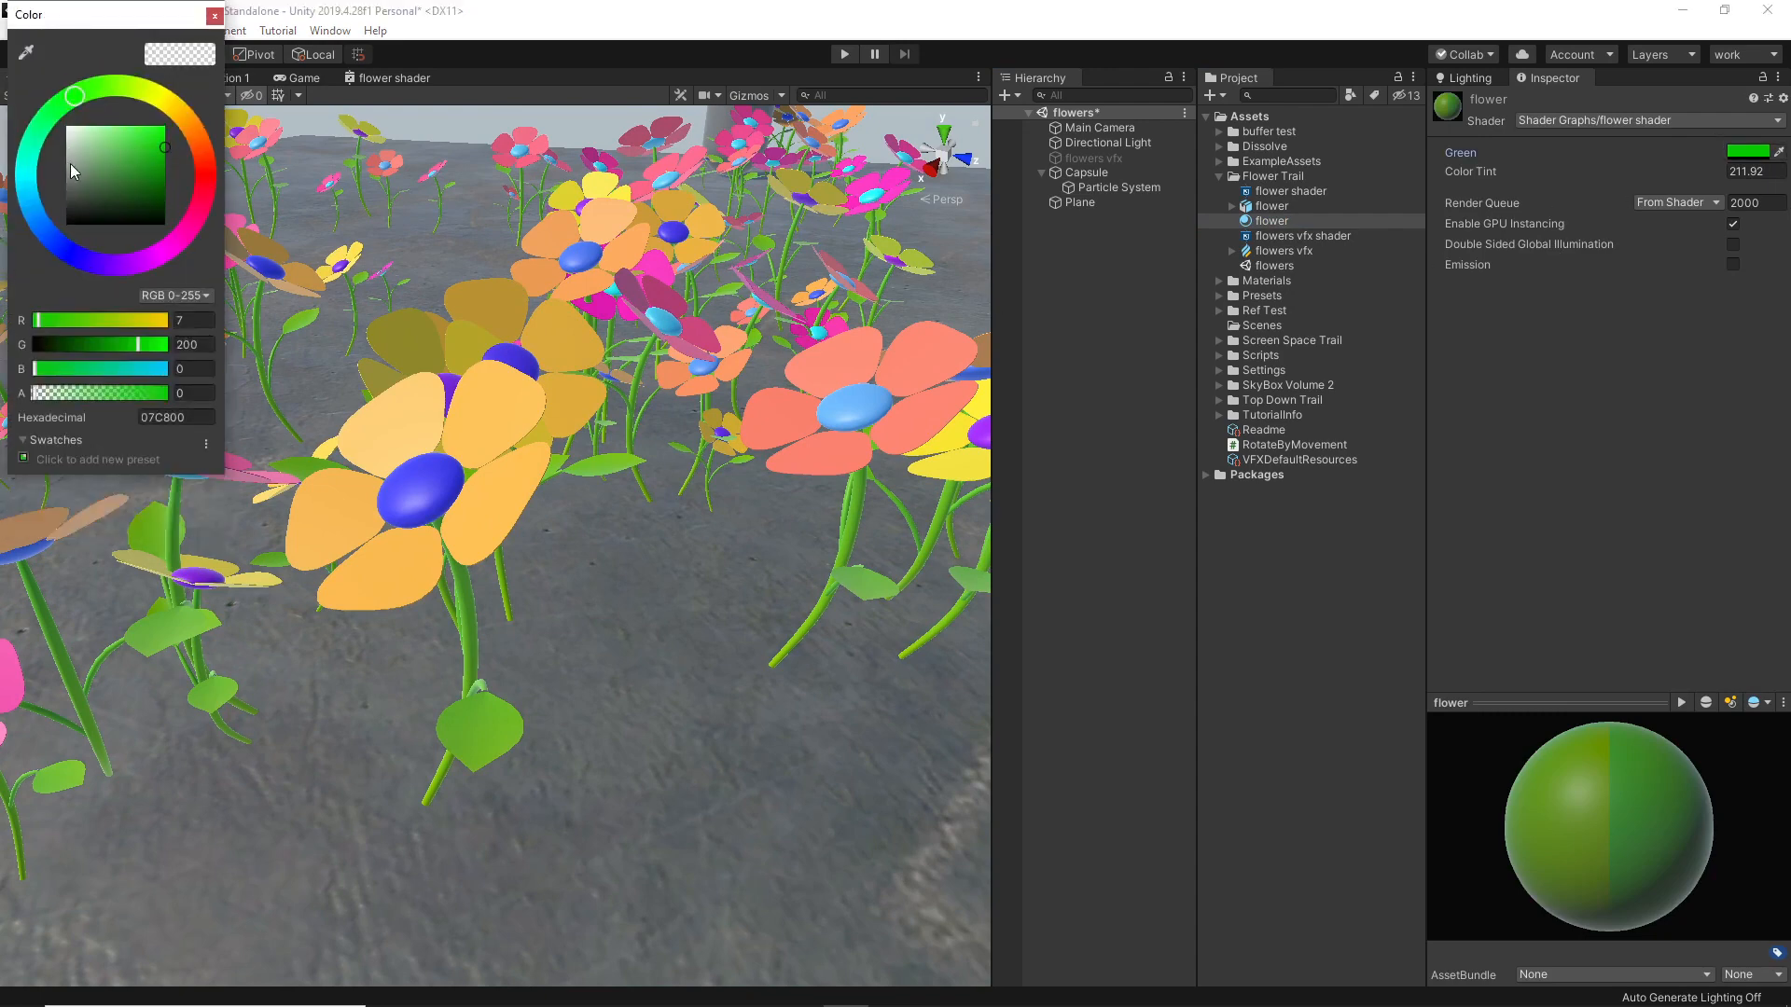
{"action": "left_click_drag", "start_coordinate": [124, 175], "coordinate": [189, 141]}
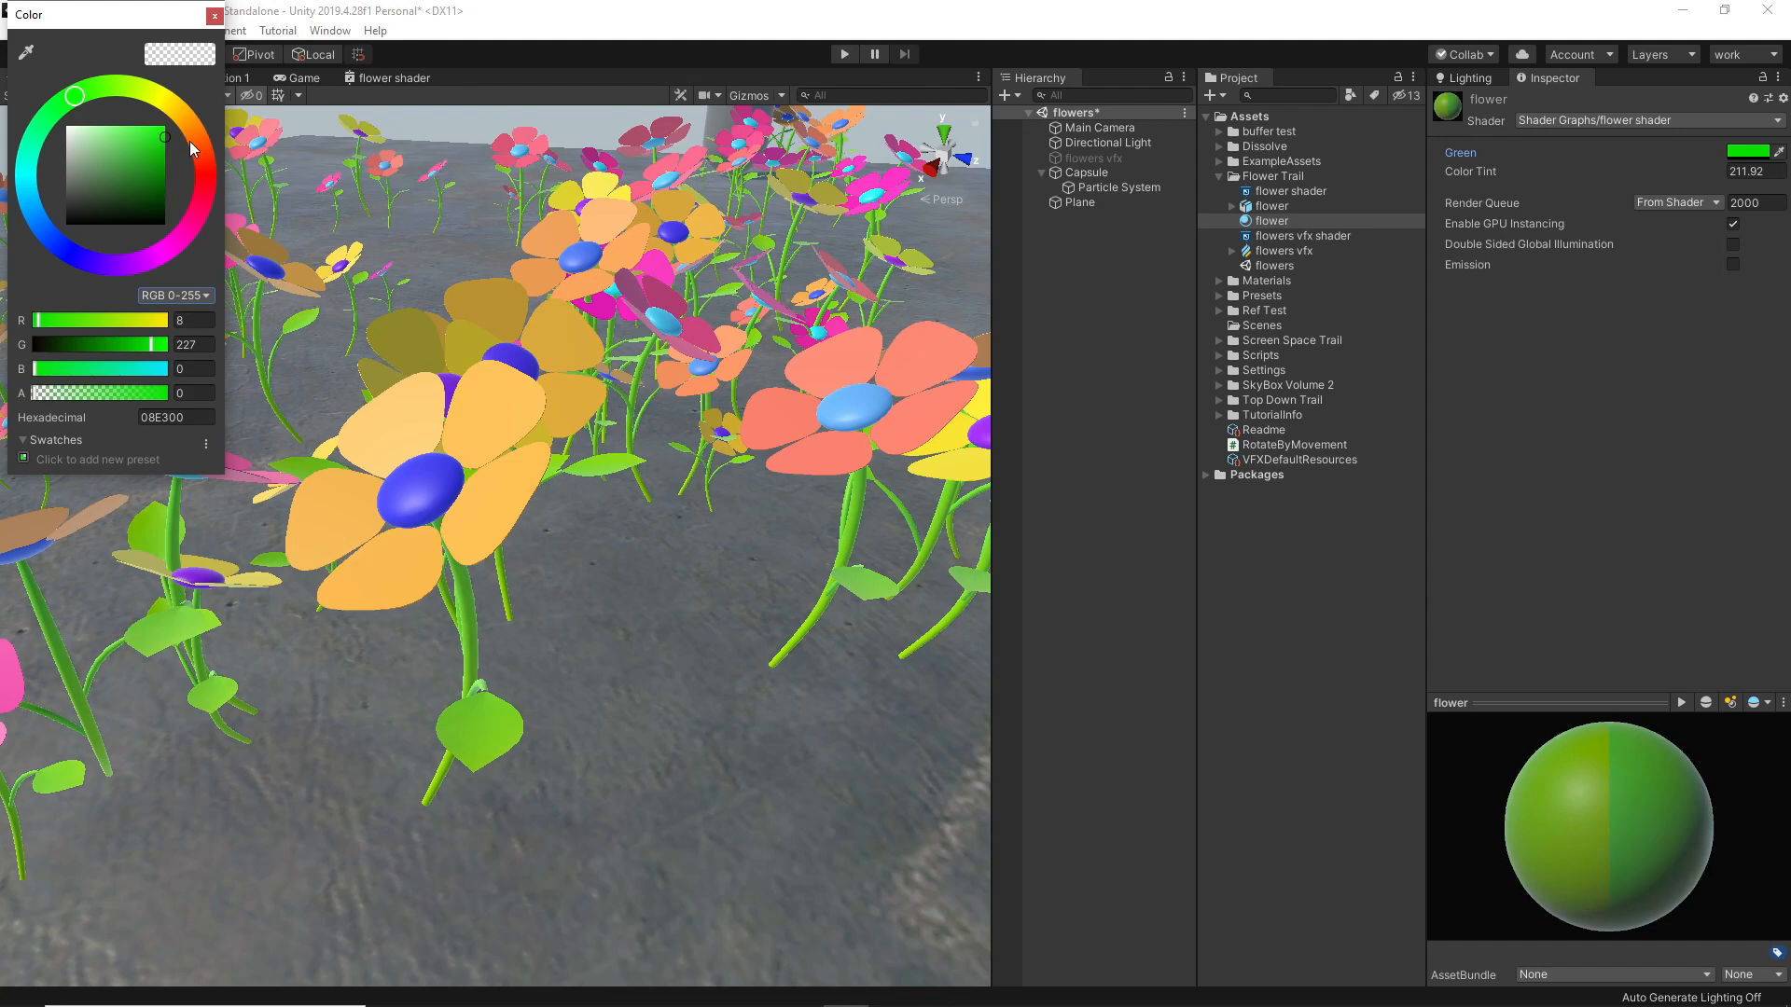
{"action": "left_click", "coordinate": [214, 16]}
Adjust the flower material's Color Tint to 138.7 to shift the hue of the flower centres.
{"action": "left_click_drag", "start_coordinate": [1502, 173], "coordinate": [1441, 175]}
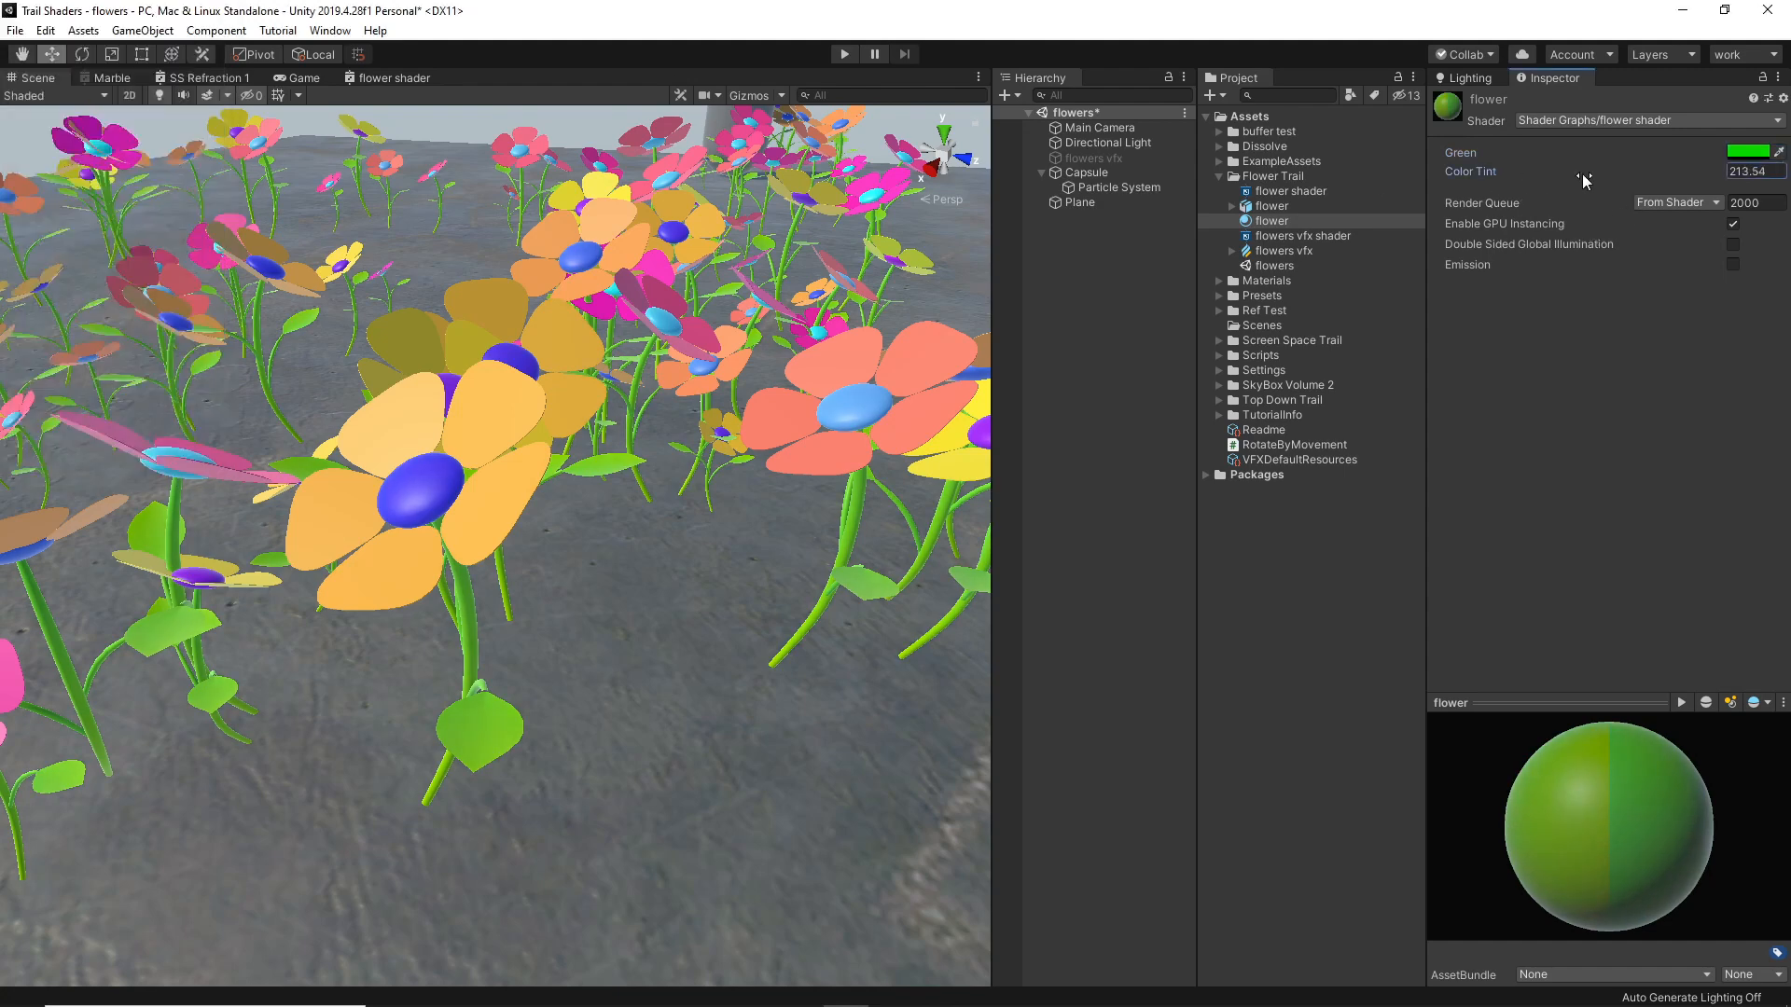
{"action": "left_click_drag", "start_coordinate": [550, 245], "coordinate": [507, 429]}
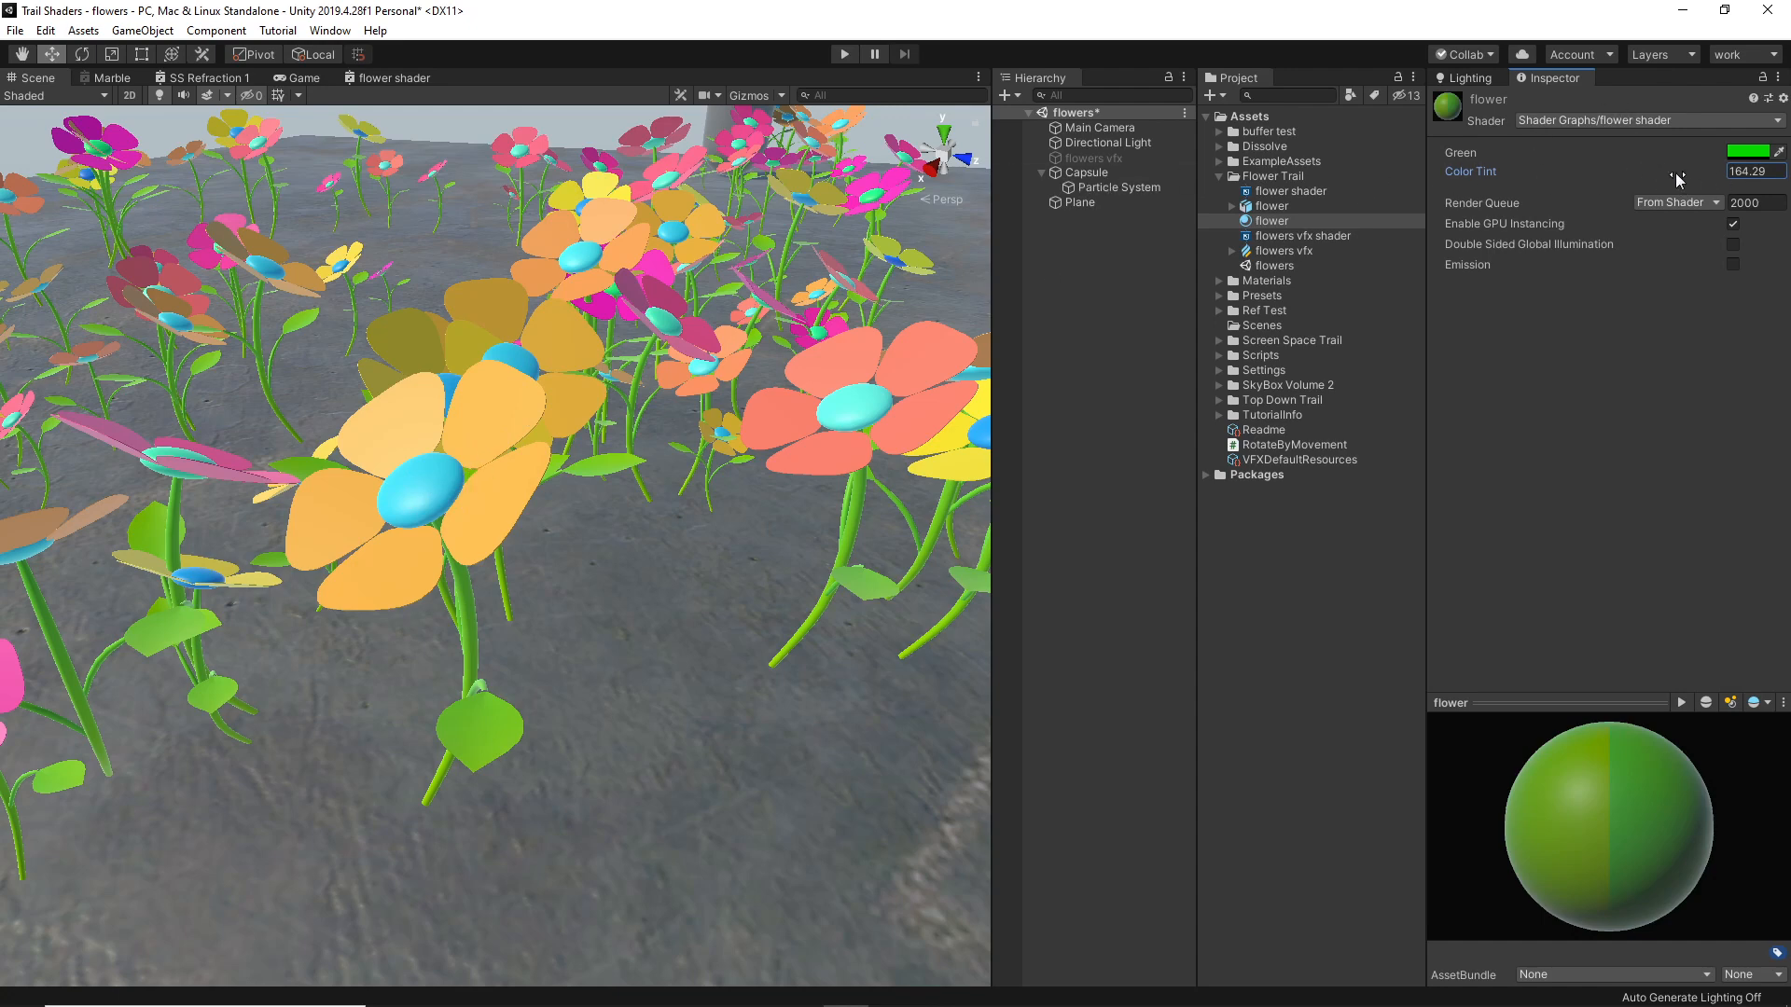
{"action": "left_click_drag", "start_coordinate": [1676, 179], "coordinate": [1591, 177]}
Examine the recoloured flower trail across the plane from closer and farther viewpoints.
{"action": "right_click_drag", "start_coordinate": [496, 483], "coordinate": [618, 473]}
{"action": "key", "text": "s"}
{"action": "key", "text": "w"}
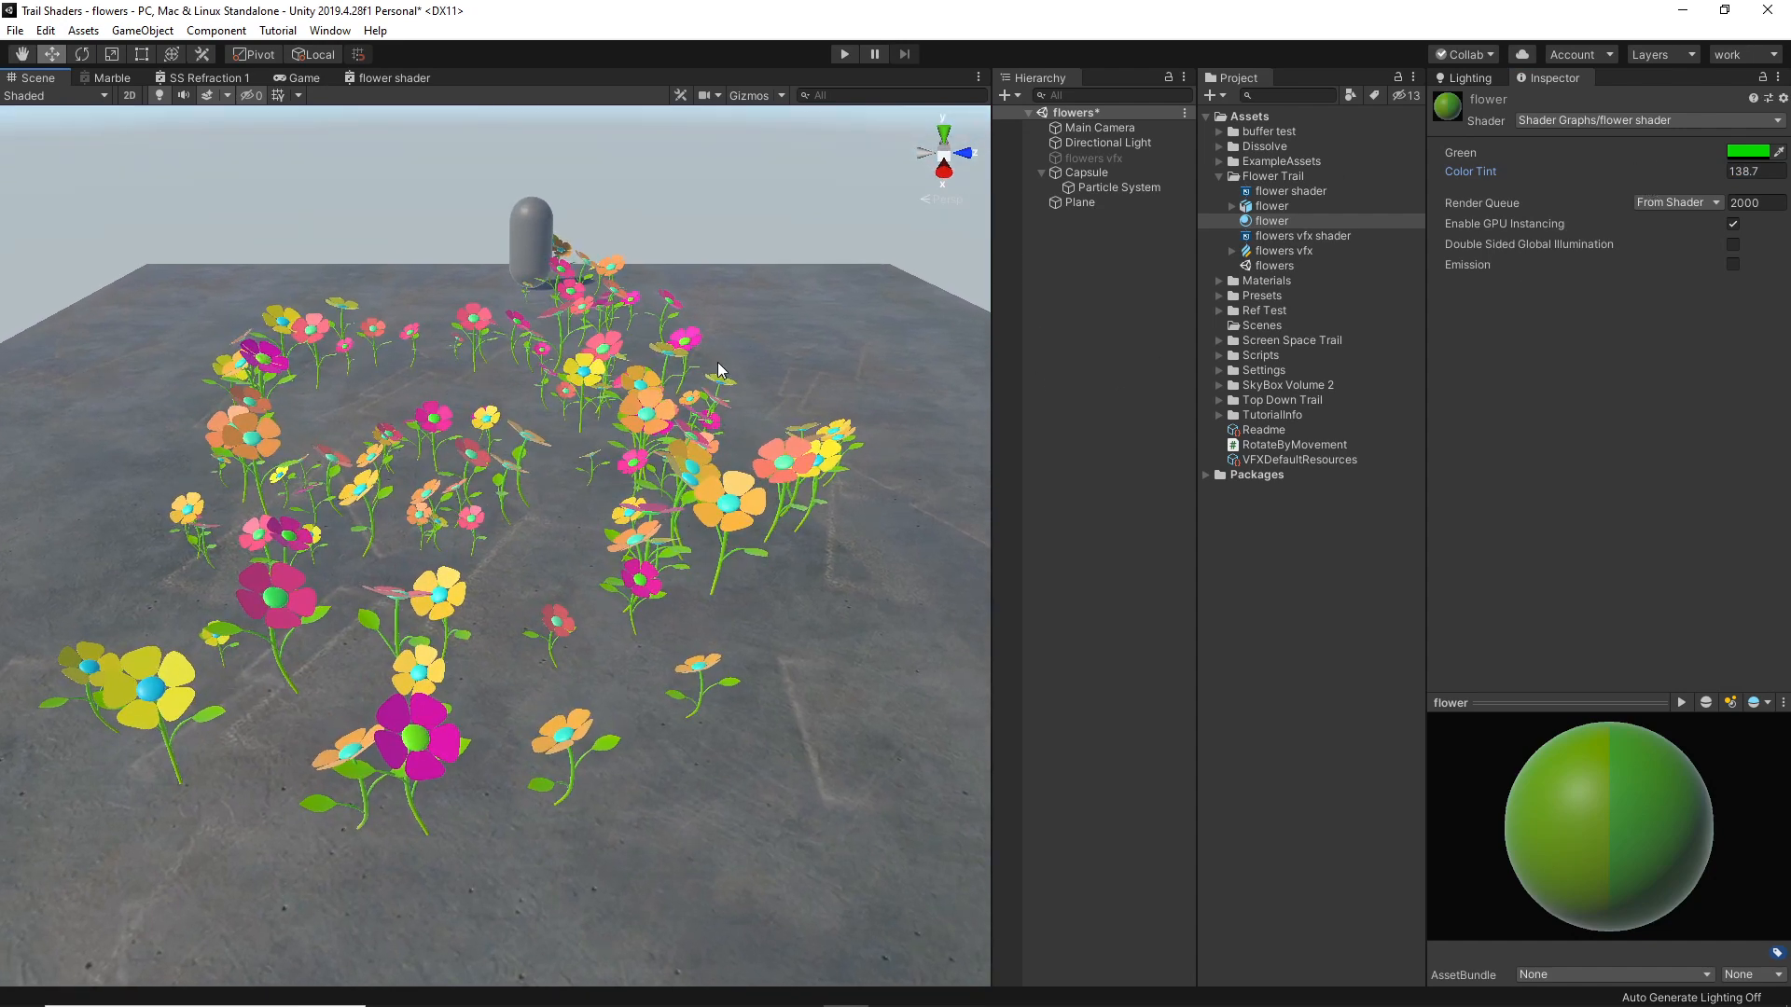
{"action": "right_click_drag", "start_coordinate": [692, 382], "coordinate": [658, 370]}
{"action": "key", "text": "w"}
{"action": "key", "text": "s"}
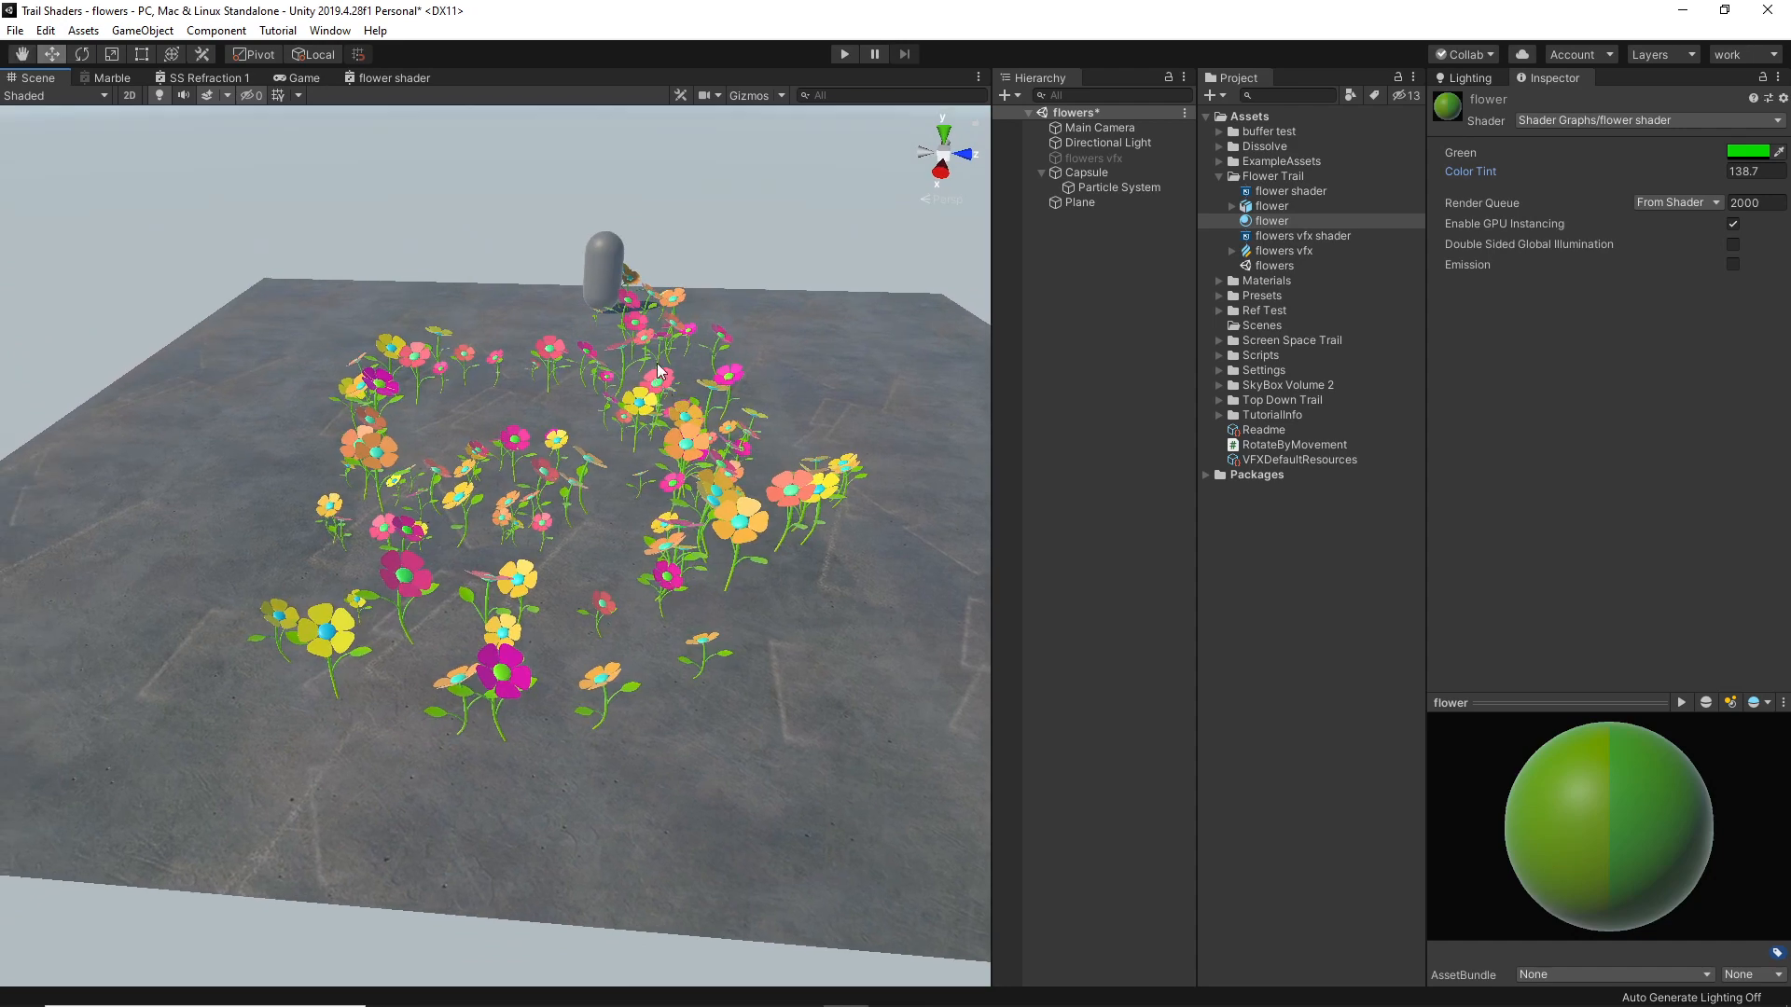
{"action": "key", "text": "w"}
{"action": "right_click_drag", "start_coordinate": [739, 451], "coordinate": [757, 461]}
Show the flowers vfx asset's settings in the Flower Trail folder and point out the Package Manager entry.
{"action": "left_click", "coordinate": [1283, 251]}
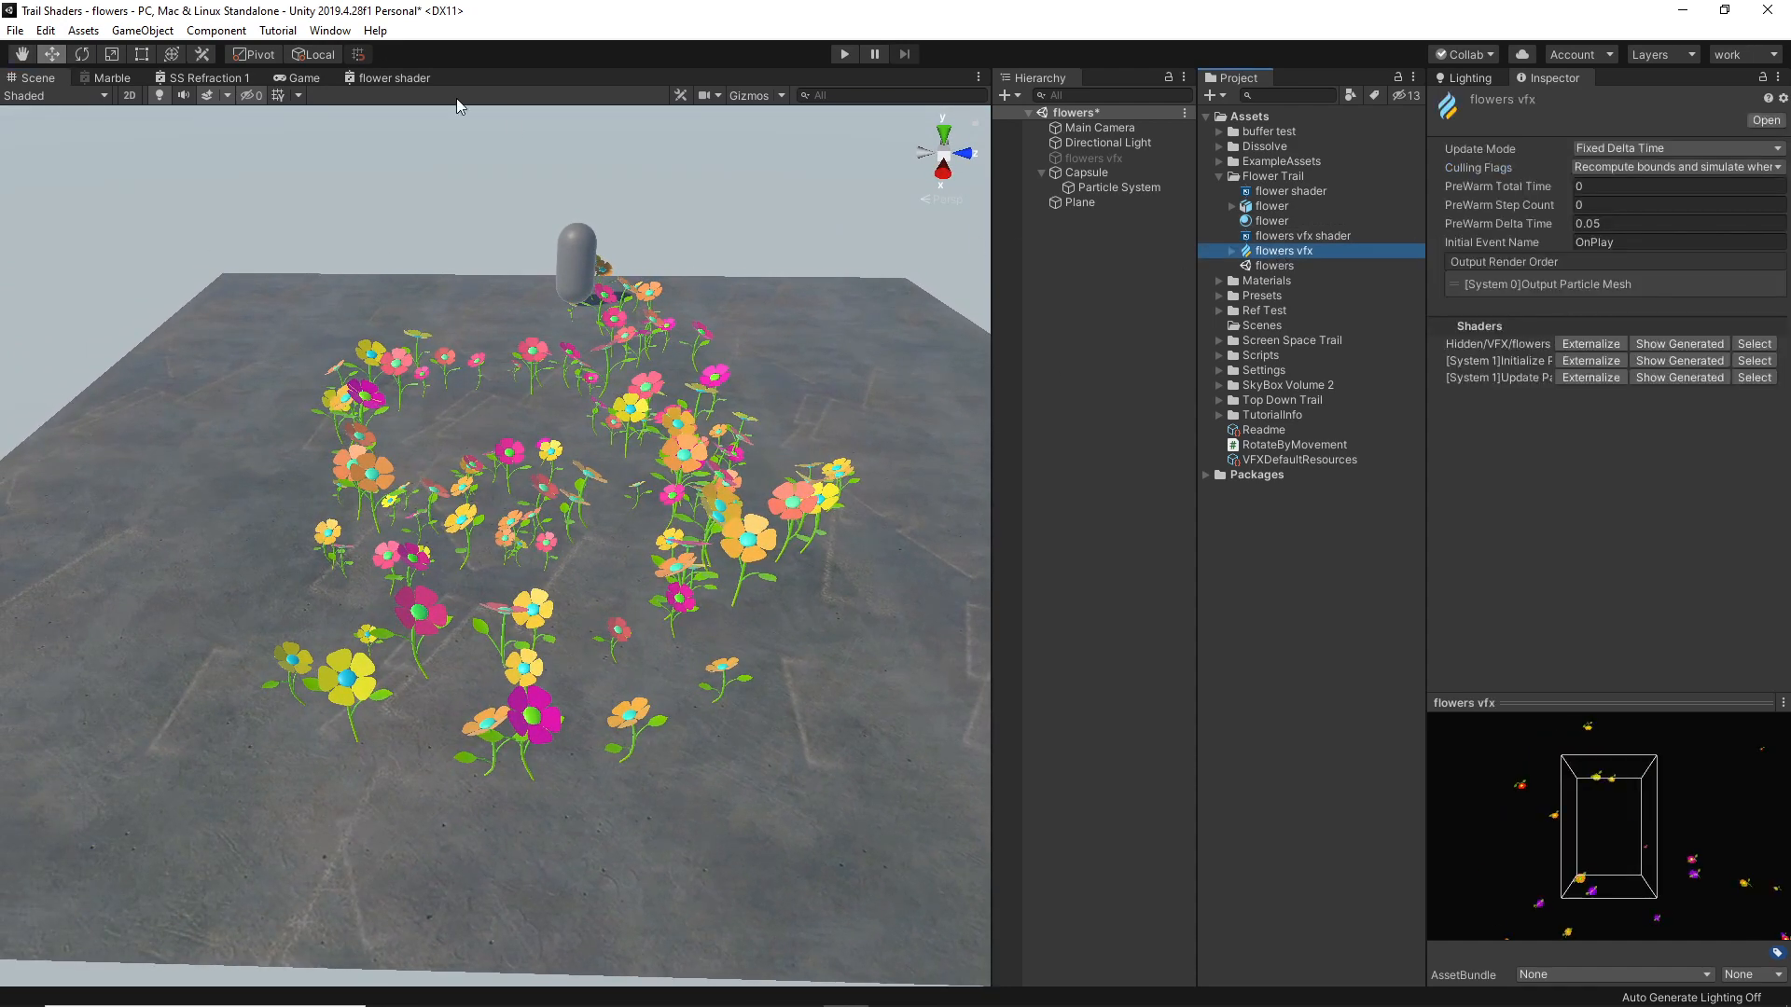
{"action": "left_click", "coordinate": [330, 31]}
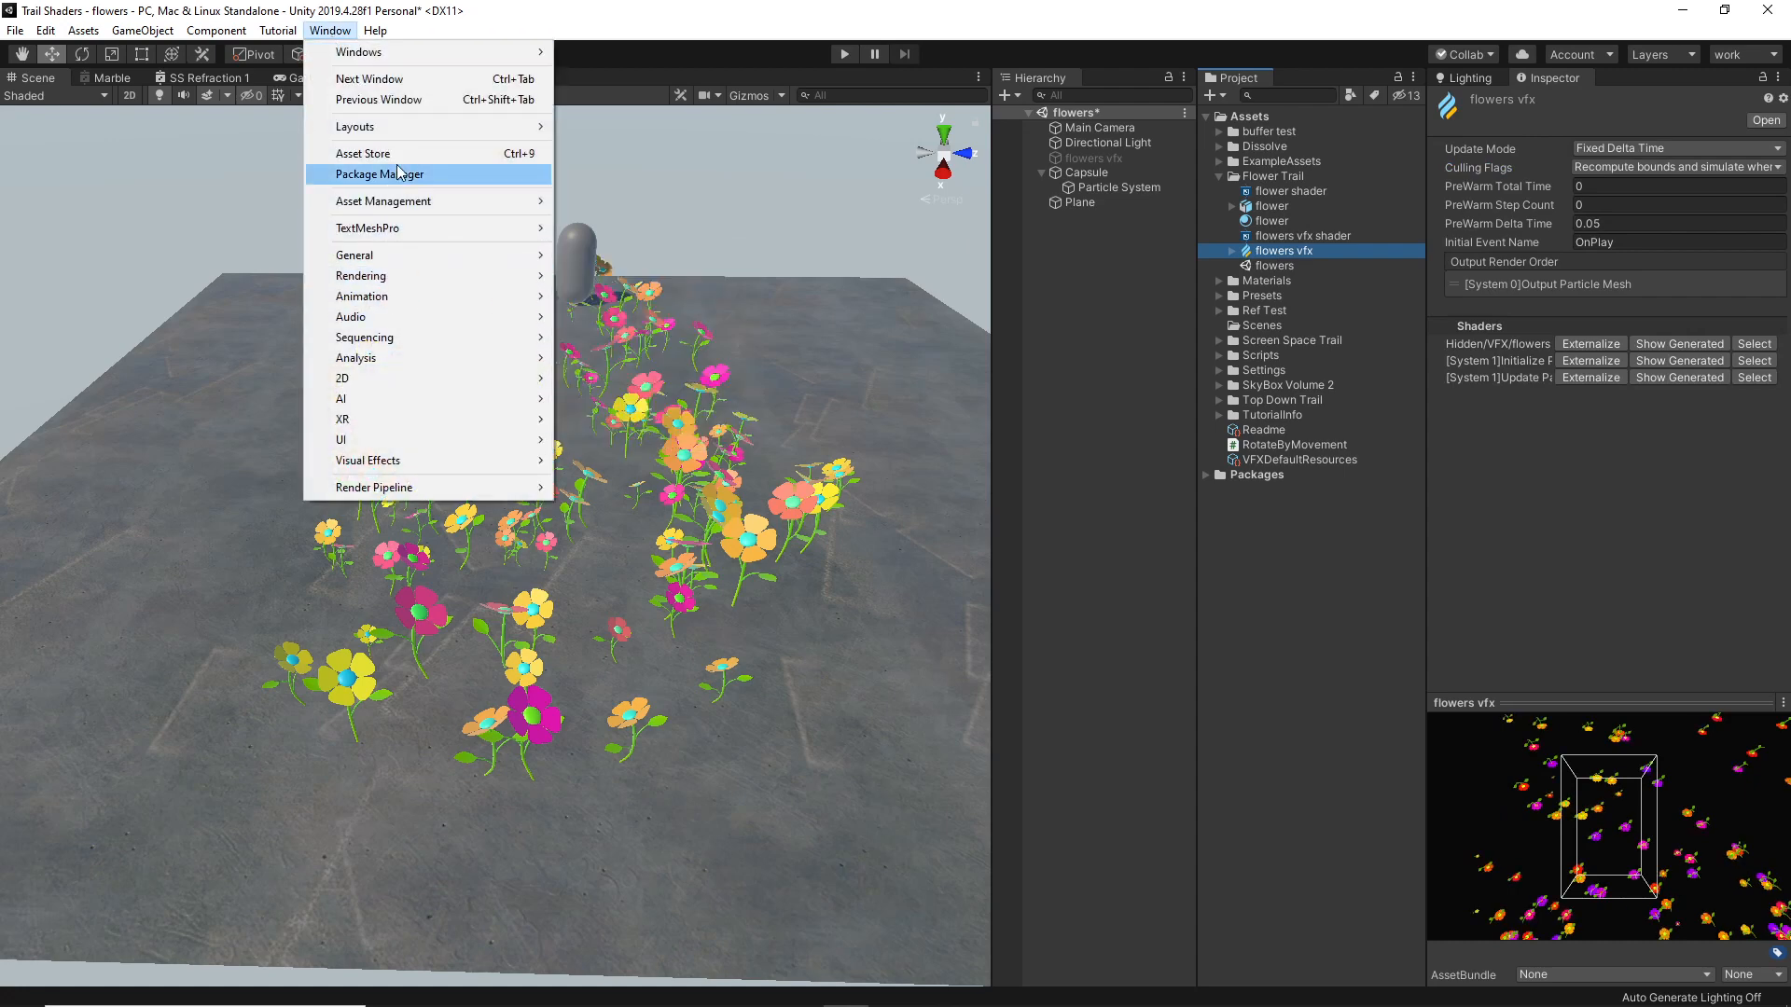
{"action": "left_click", "coordinate": [1317, 384]}
{"action": "left_click", "coordinate": [1285, 251]}
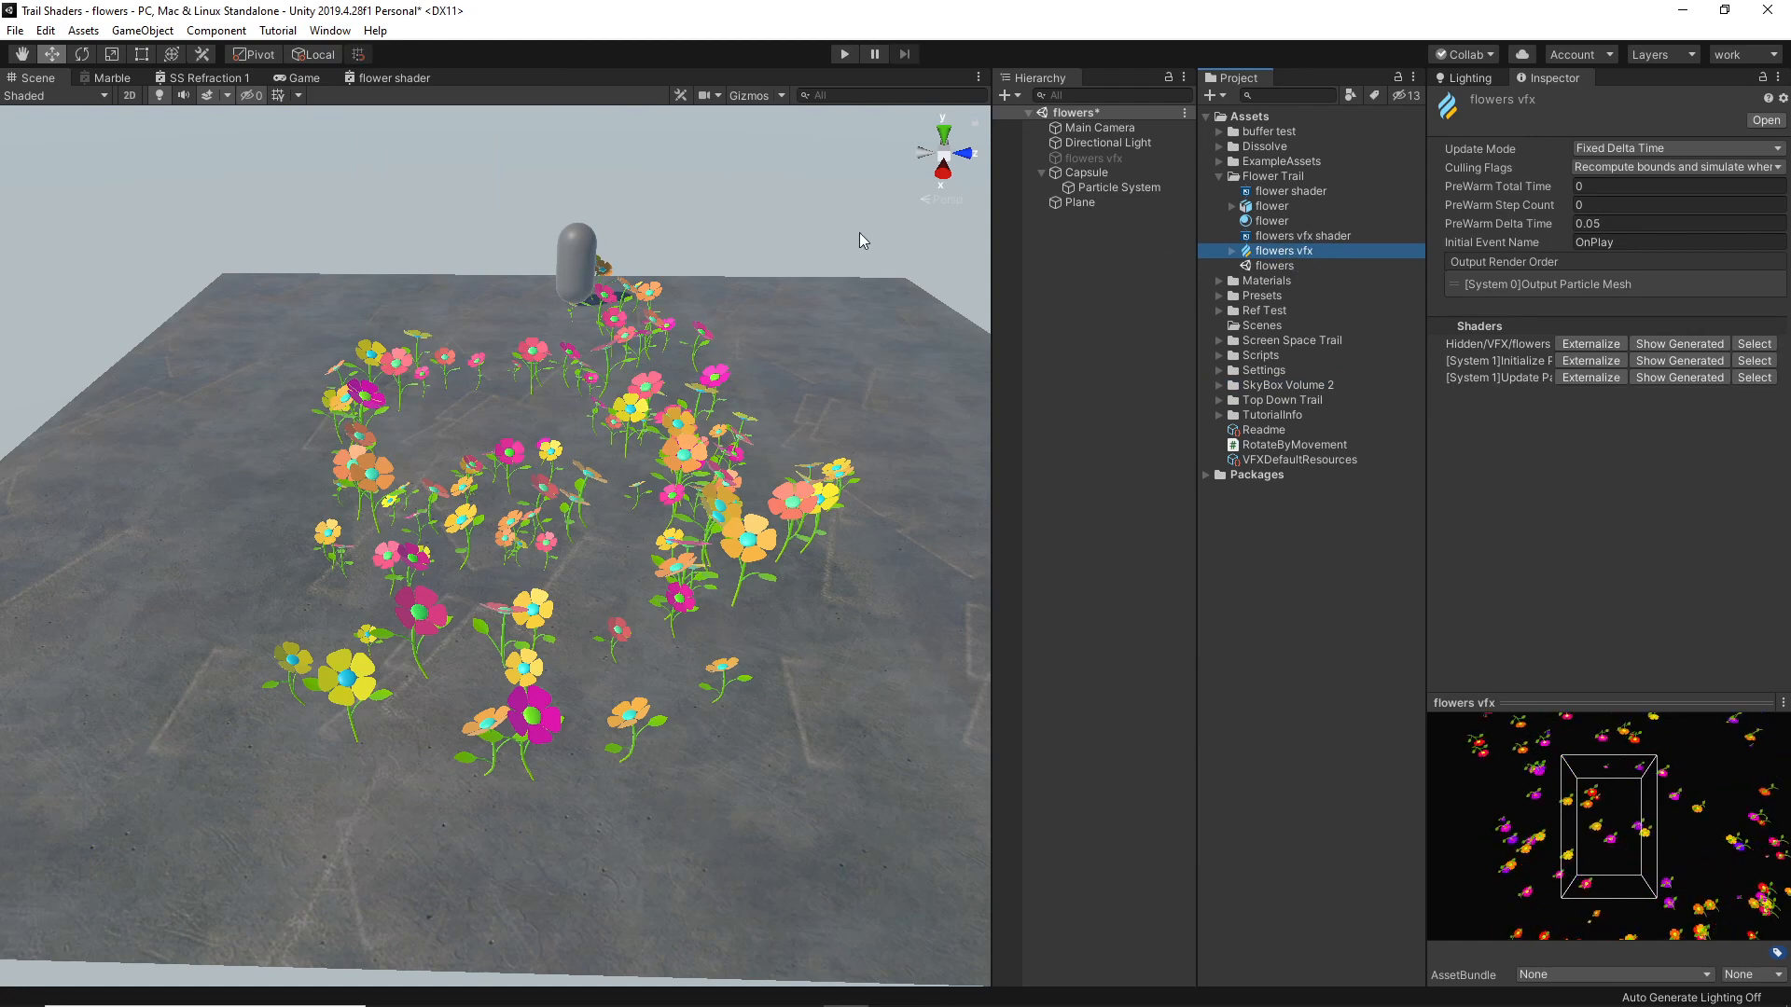
{"action": "middle_click_drag", "start_coordinate": [859, 233], "coordinate": [815, 226]}
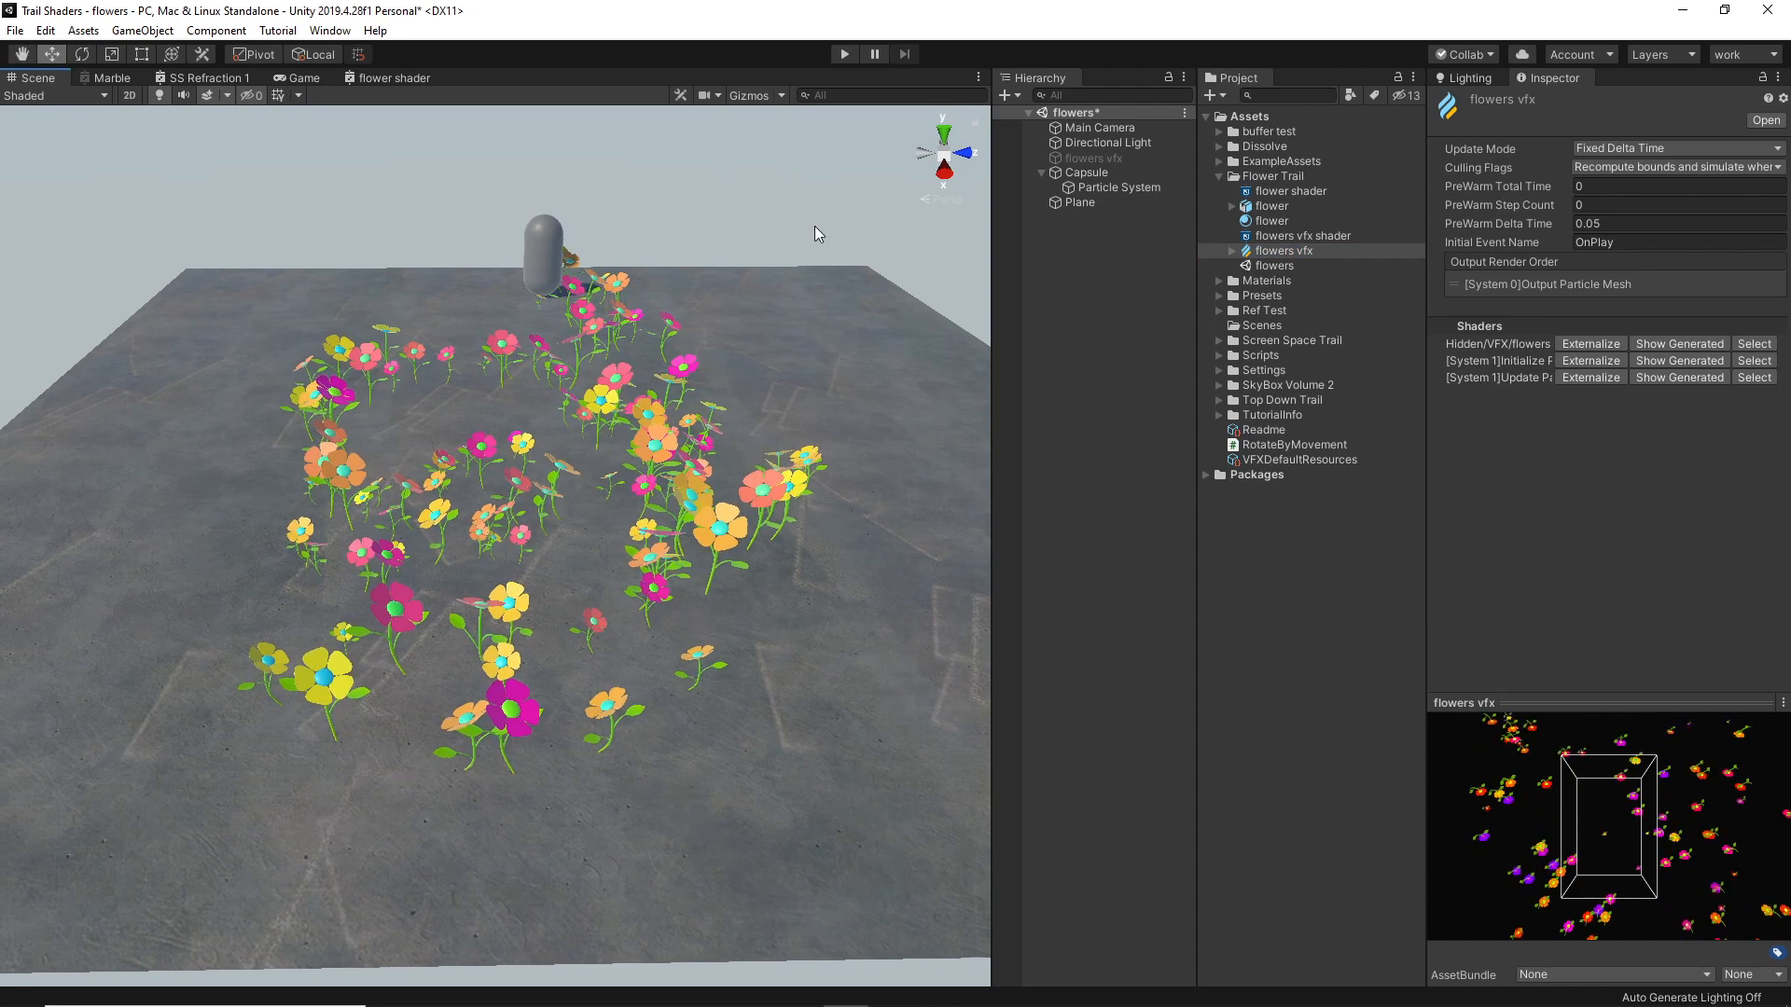
Stop the Particle System's preview playback to clear the flower trail, and deselect everything.
{"action": "left_click", "coordinate": [1117, 187]}
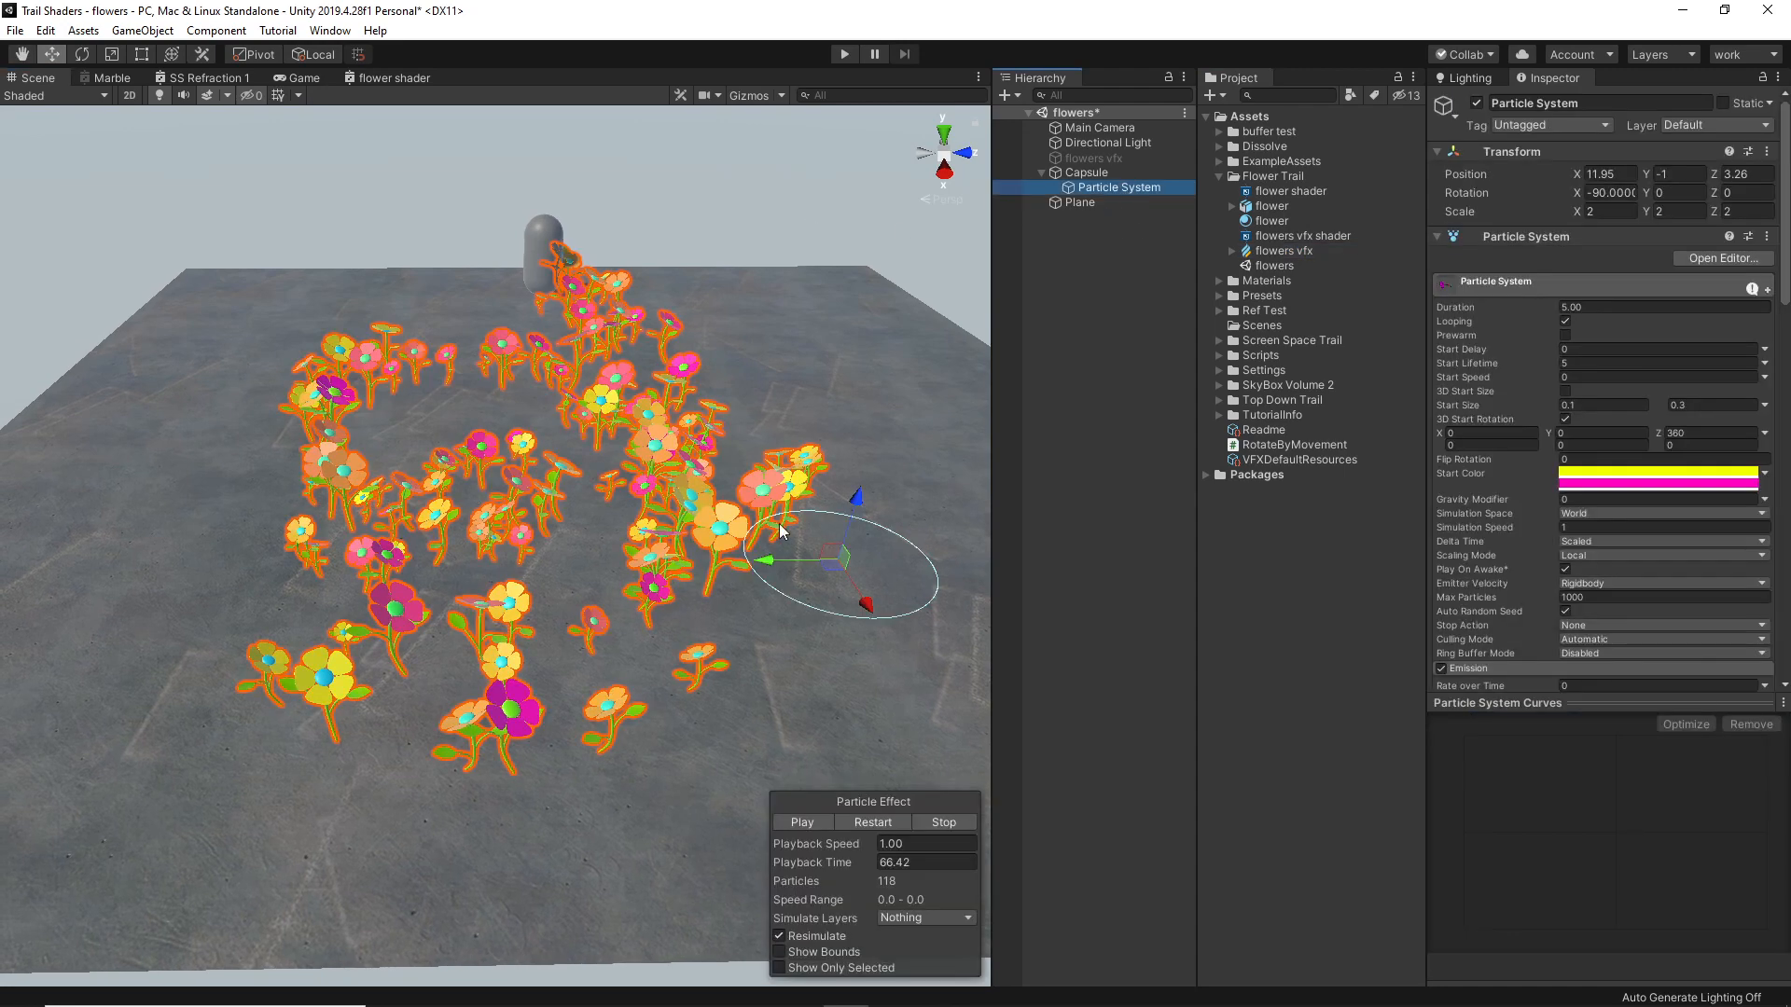
{"action": "left_click", "coordinate": [937, 822]}
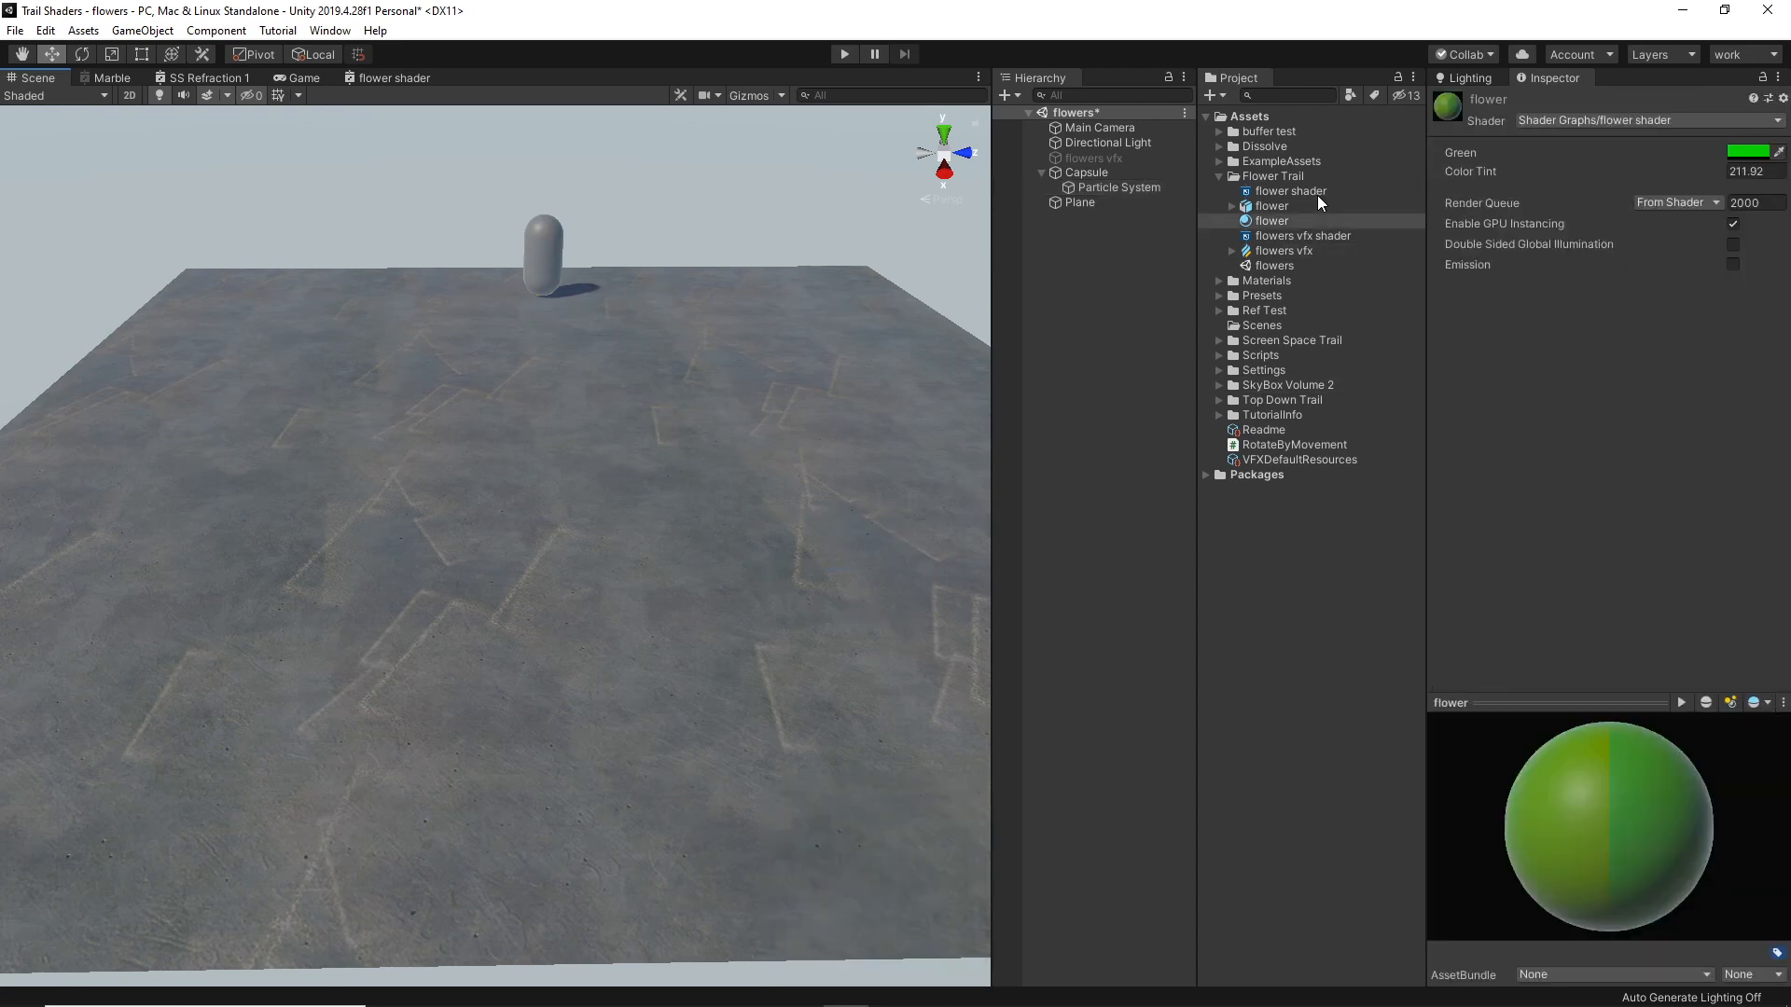
{"action": "left_click", "coordinate": [1153, 186]}
{"action": "left_click", "coordinate": [1155, 244]}
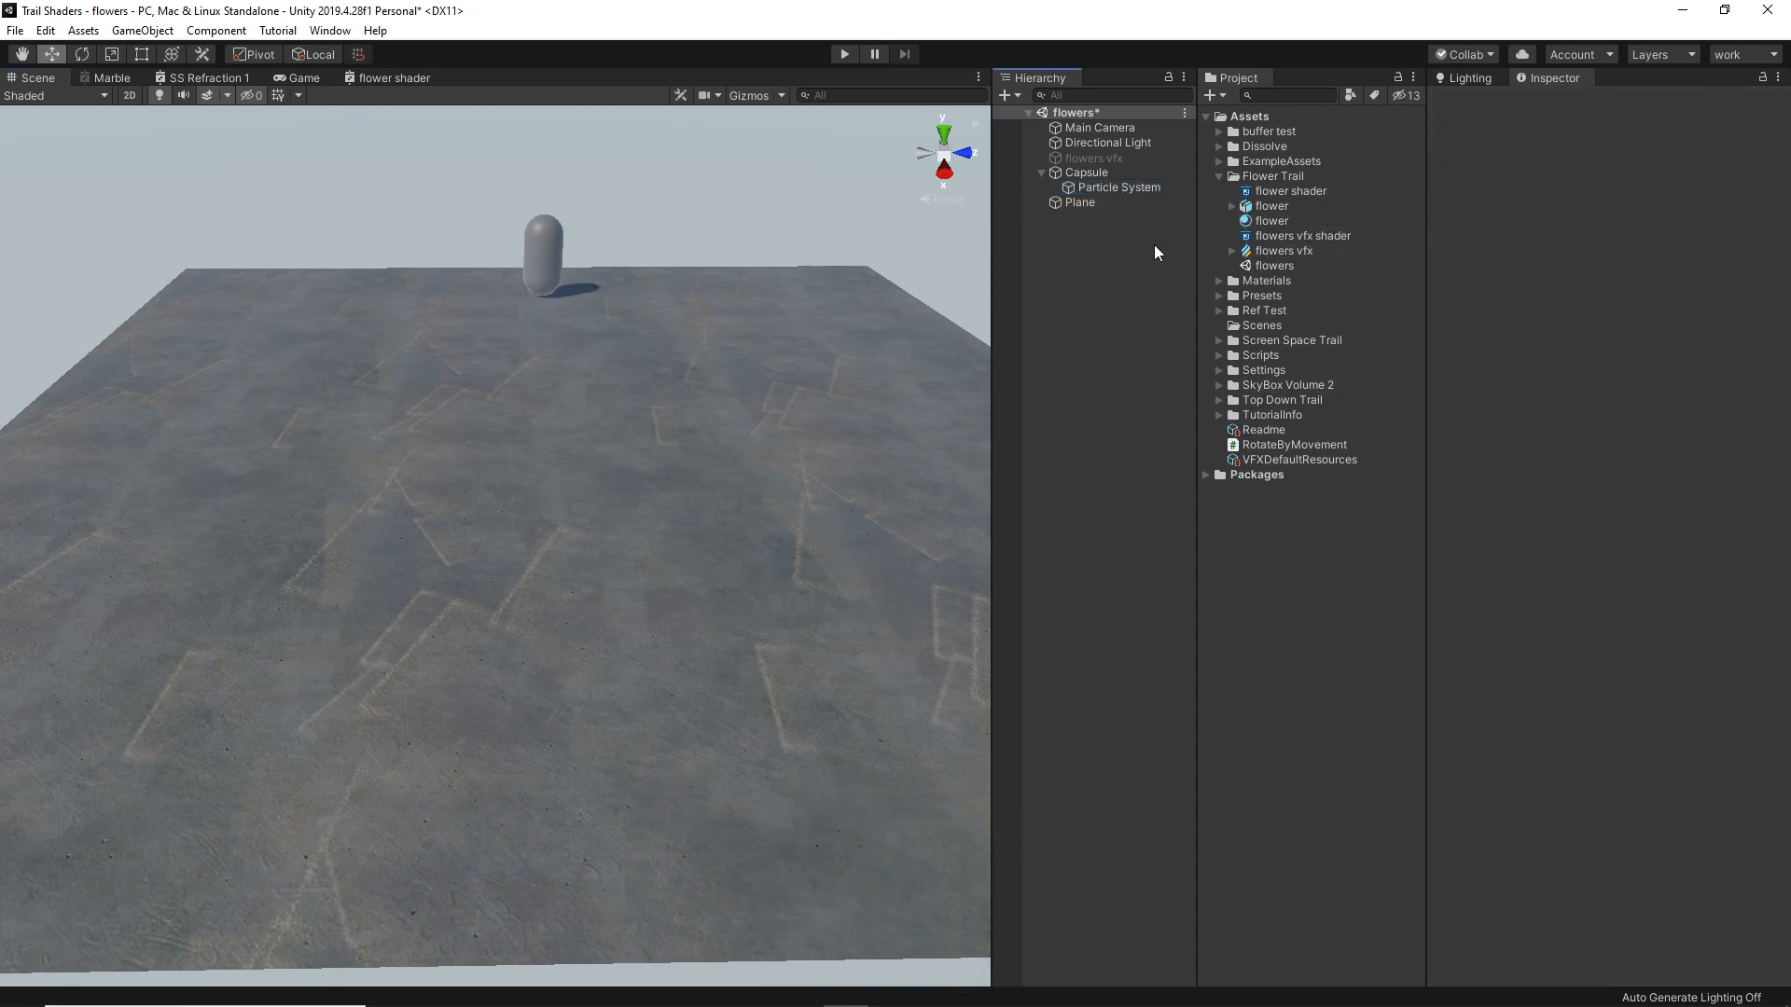
Enable the flowers vfx object and disable the Capsule together with its child Particle System.
{"action": "left_click", "coordinate": [1091, 158]}
{"action": "left_click", "coordinate": [1477, 104]}
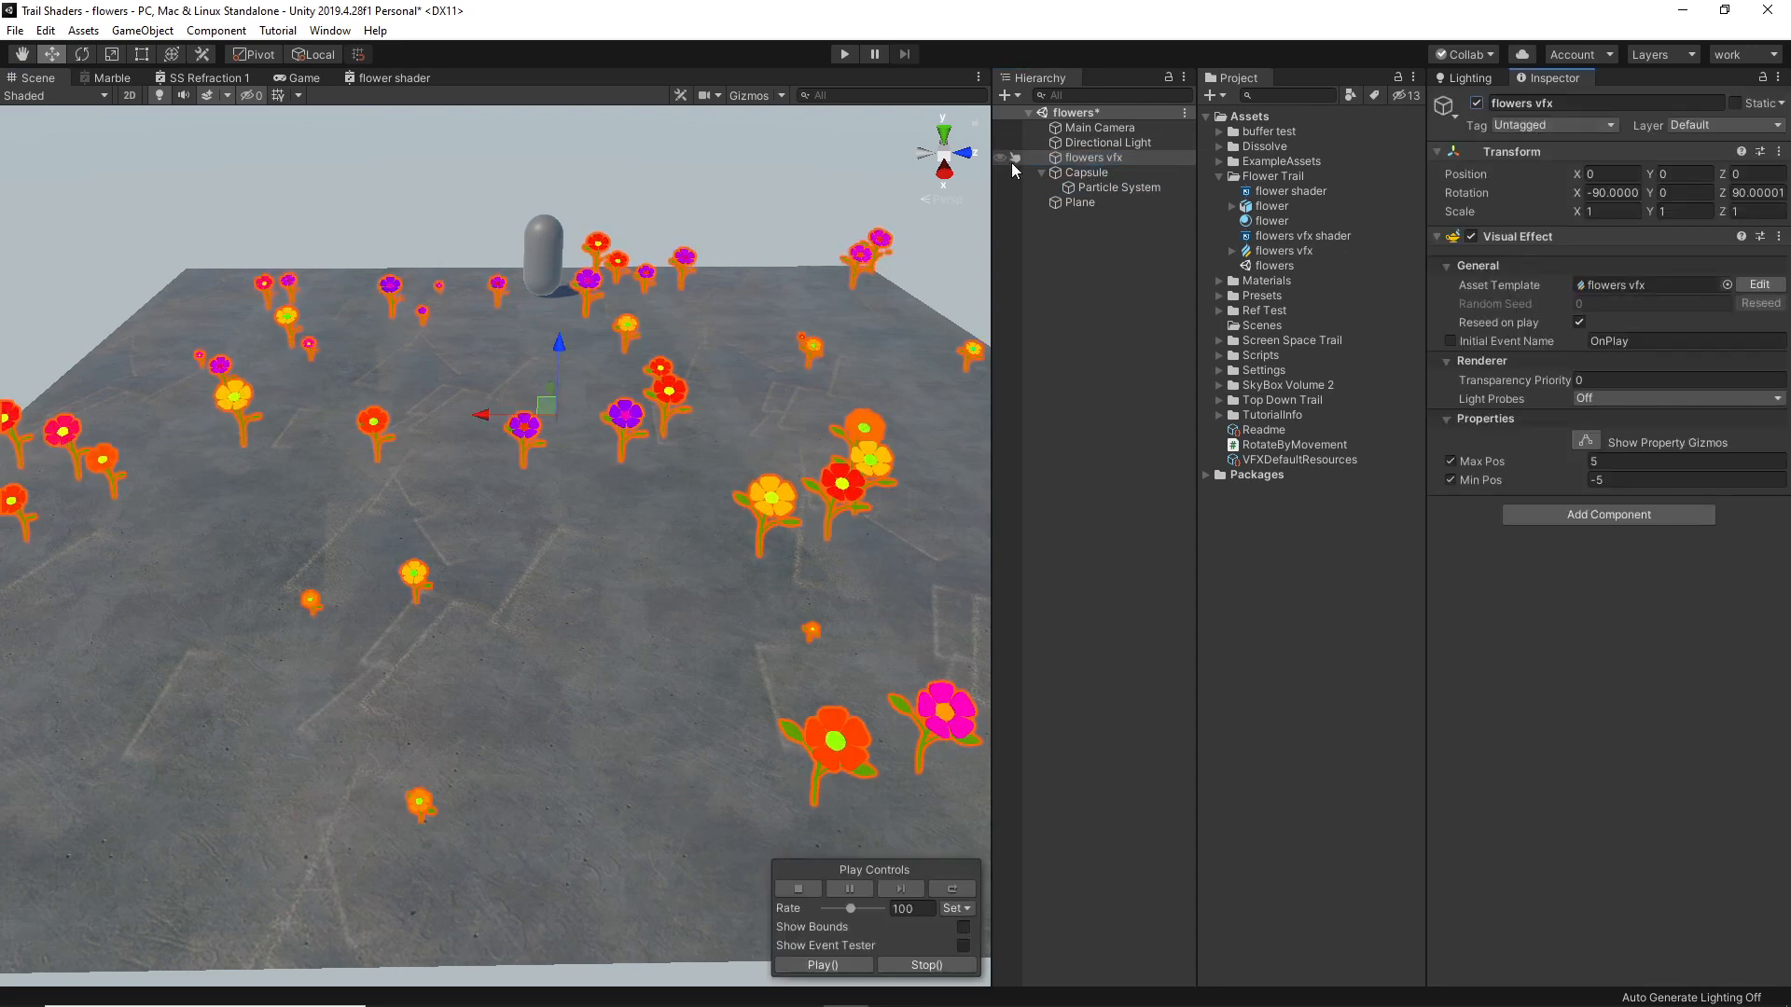
{"action": "left_click", "coordinate": [1041, 173]}
{"action": "left_click", "coordinate": [1083, 188]}
{"action": "left_click", "coordinate": [1087, 174]}
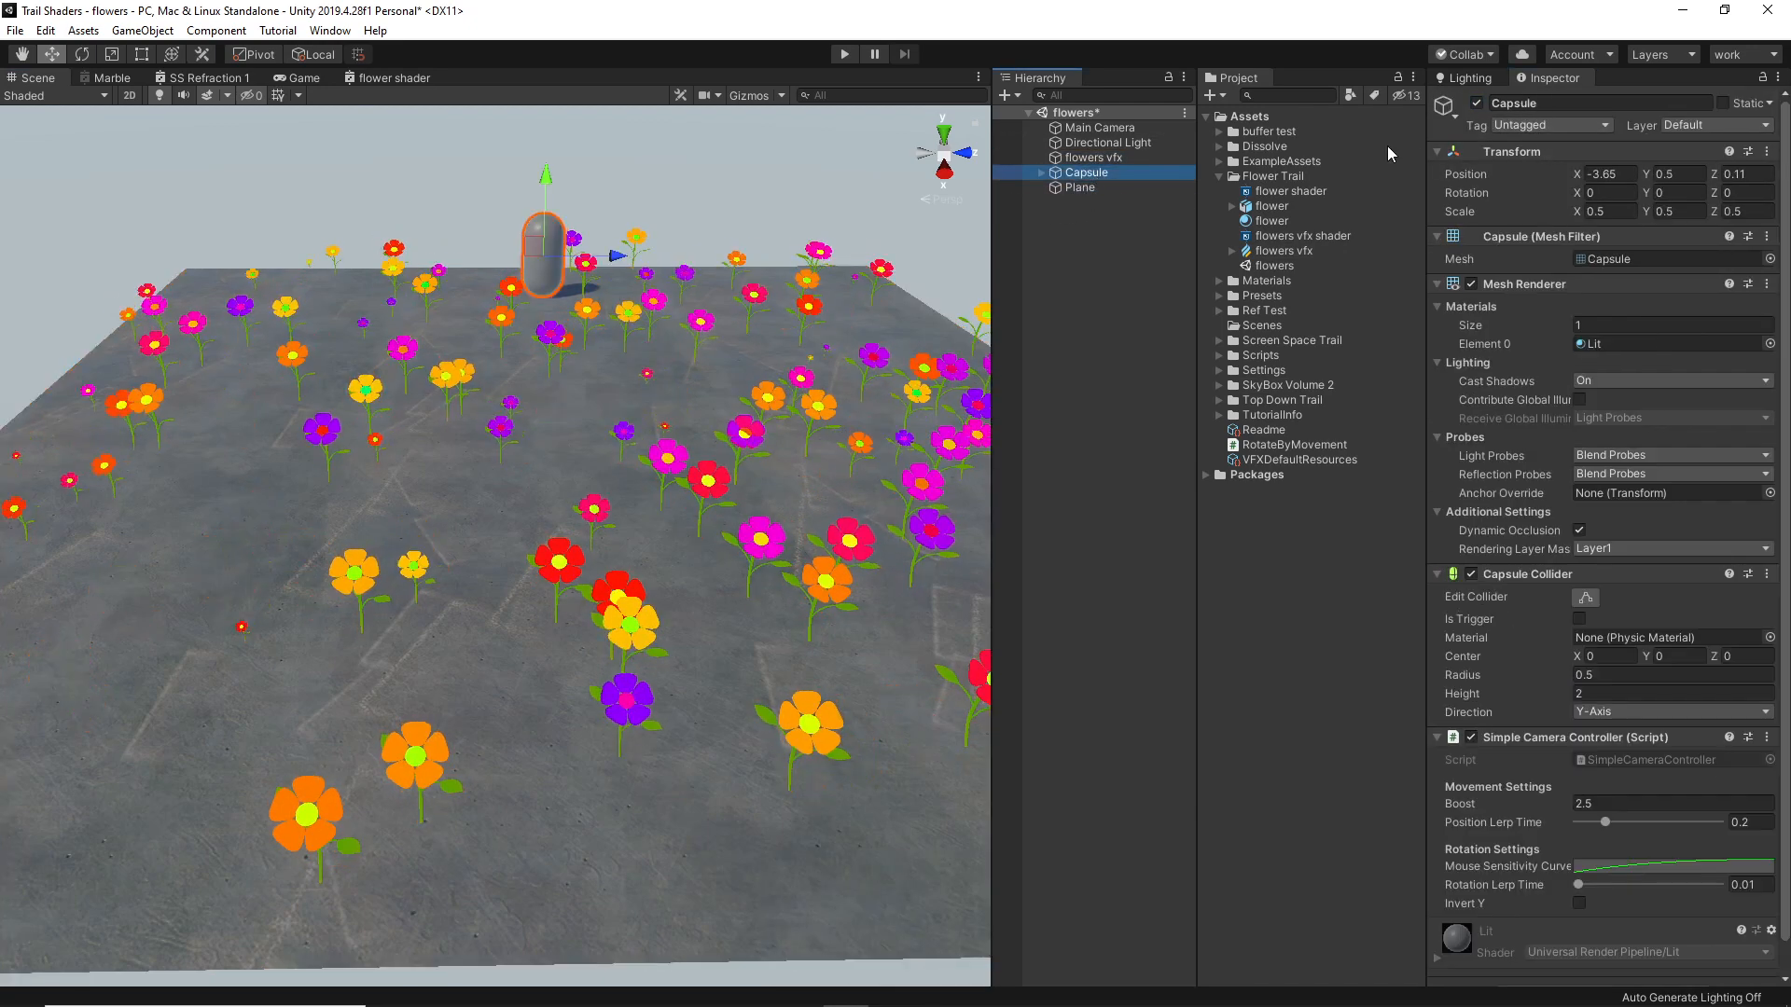
{"action": "left_click", "coordinate": [1477, 103]}
{"action": "right_click_drag", "start_coordinate": [763, 183], "coordinate": [649, 191]}
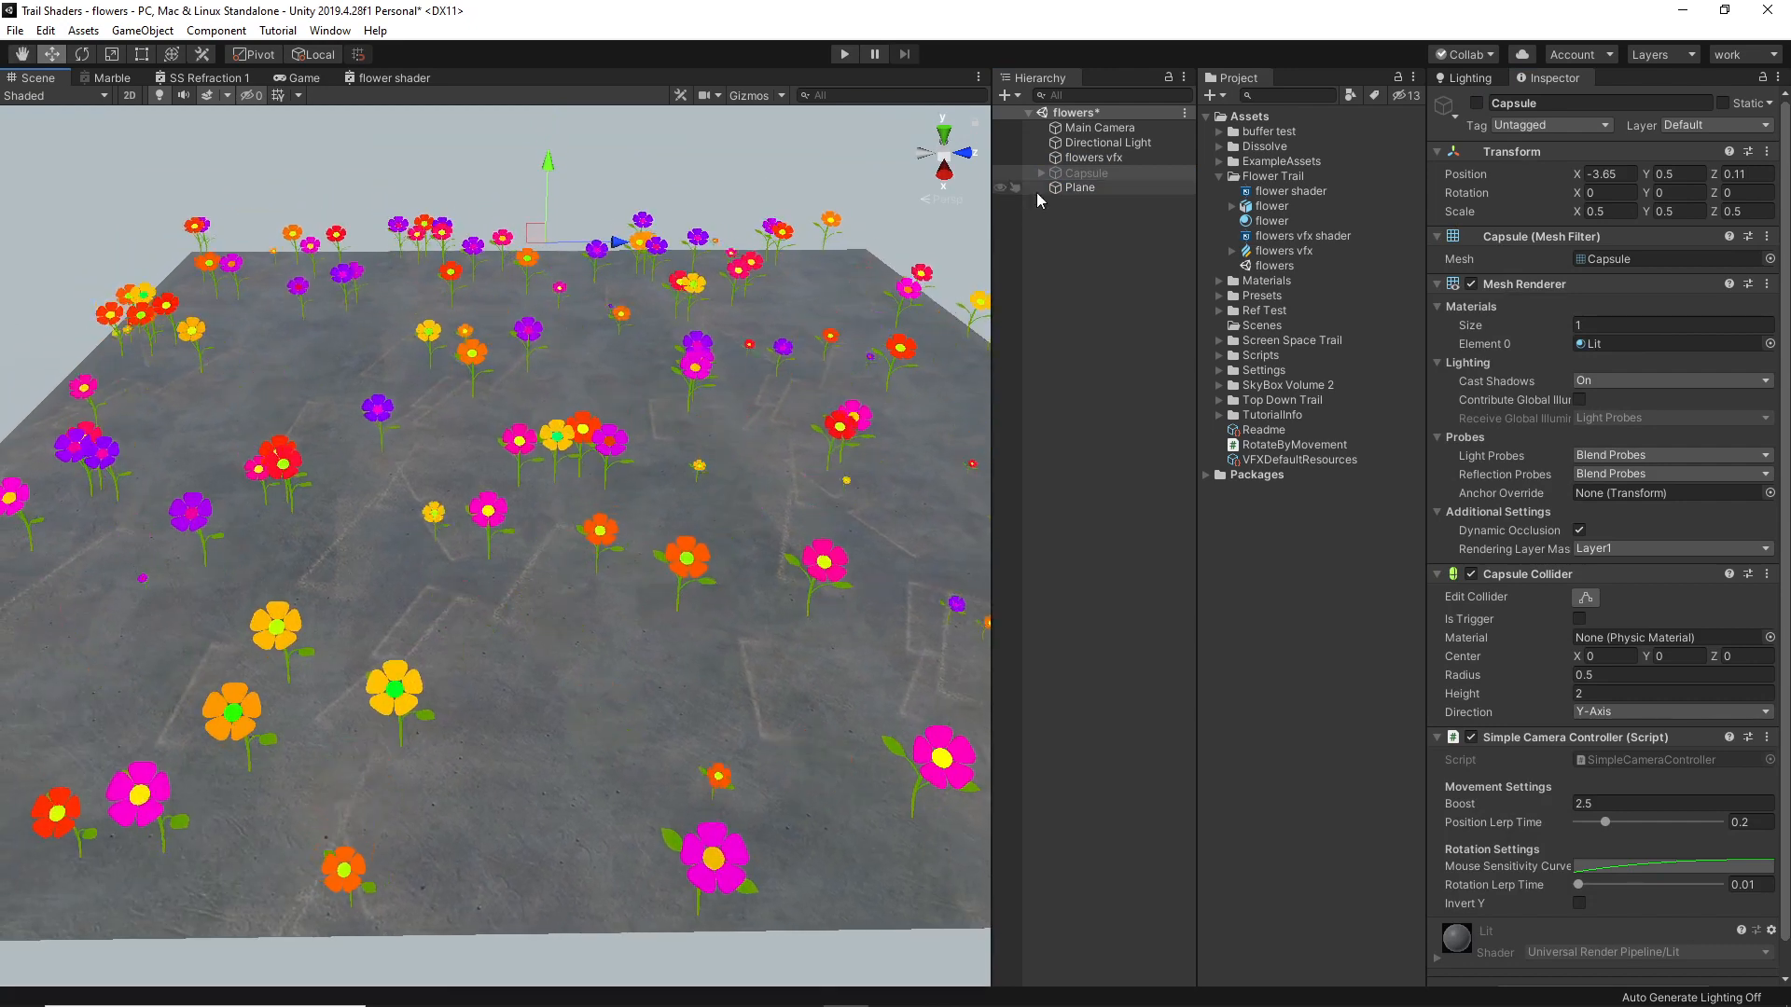
Open the flowers vfx graph, dock and maximize its window, and save the modified flower shader graph.
{"action": "double_click", "coordinate": [1306, 249]}
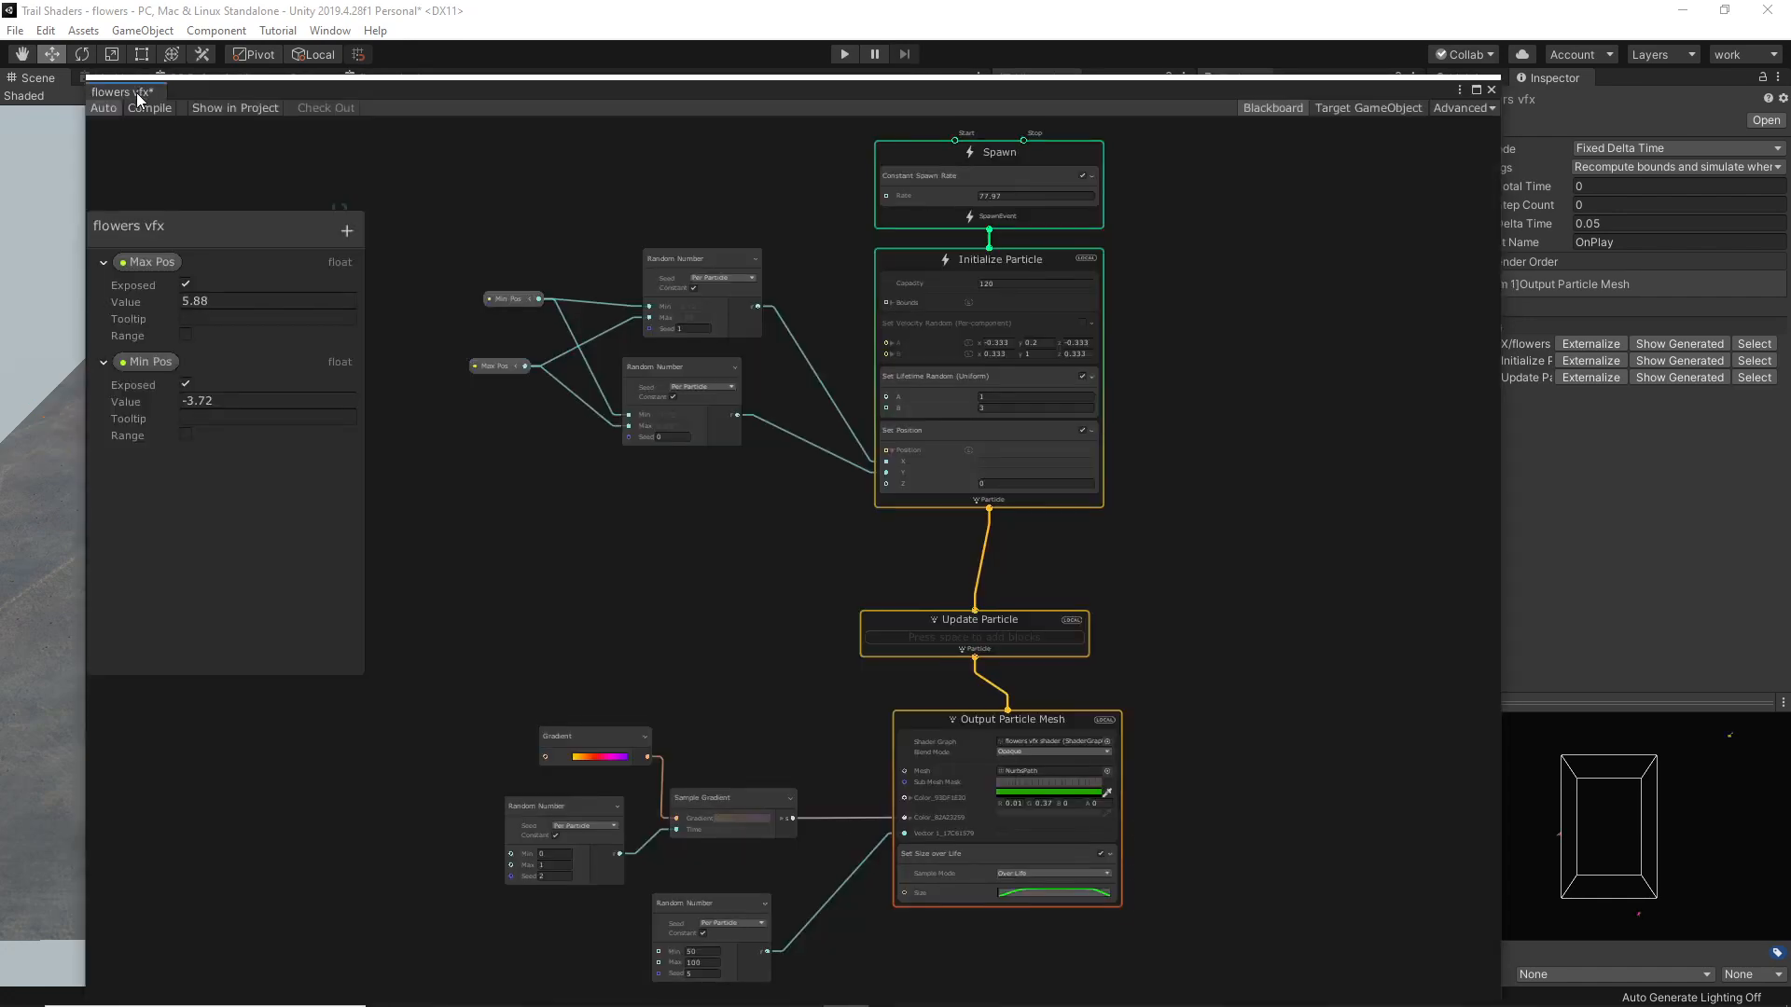
{"action": "left_click_drag", "start_coordinate": [138, 97], "coordinate": [550, 87]}
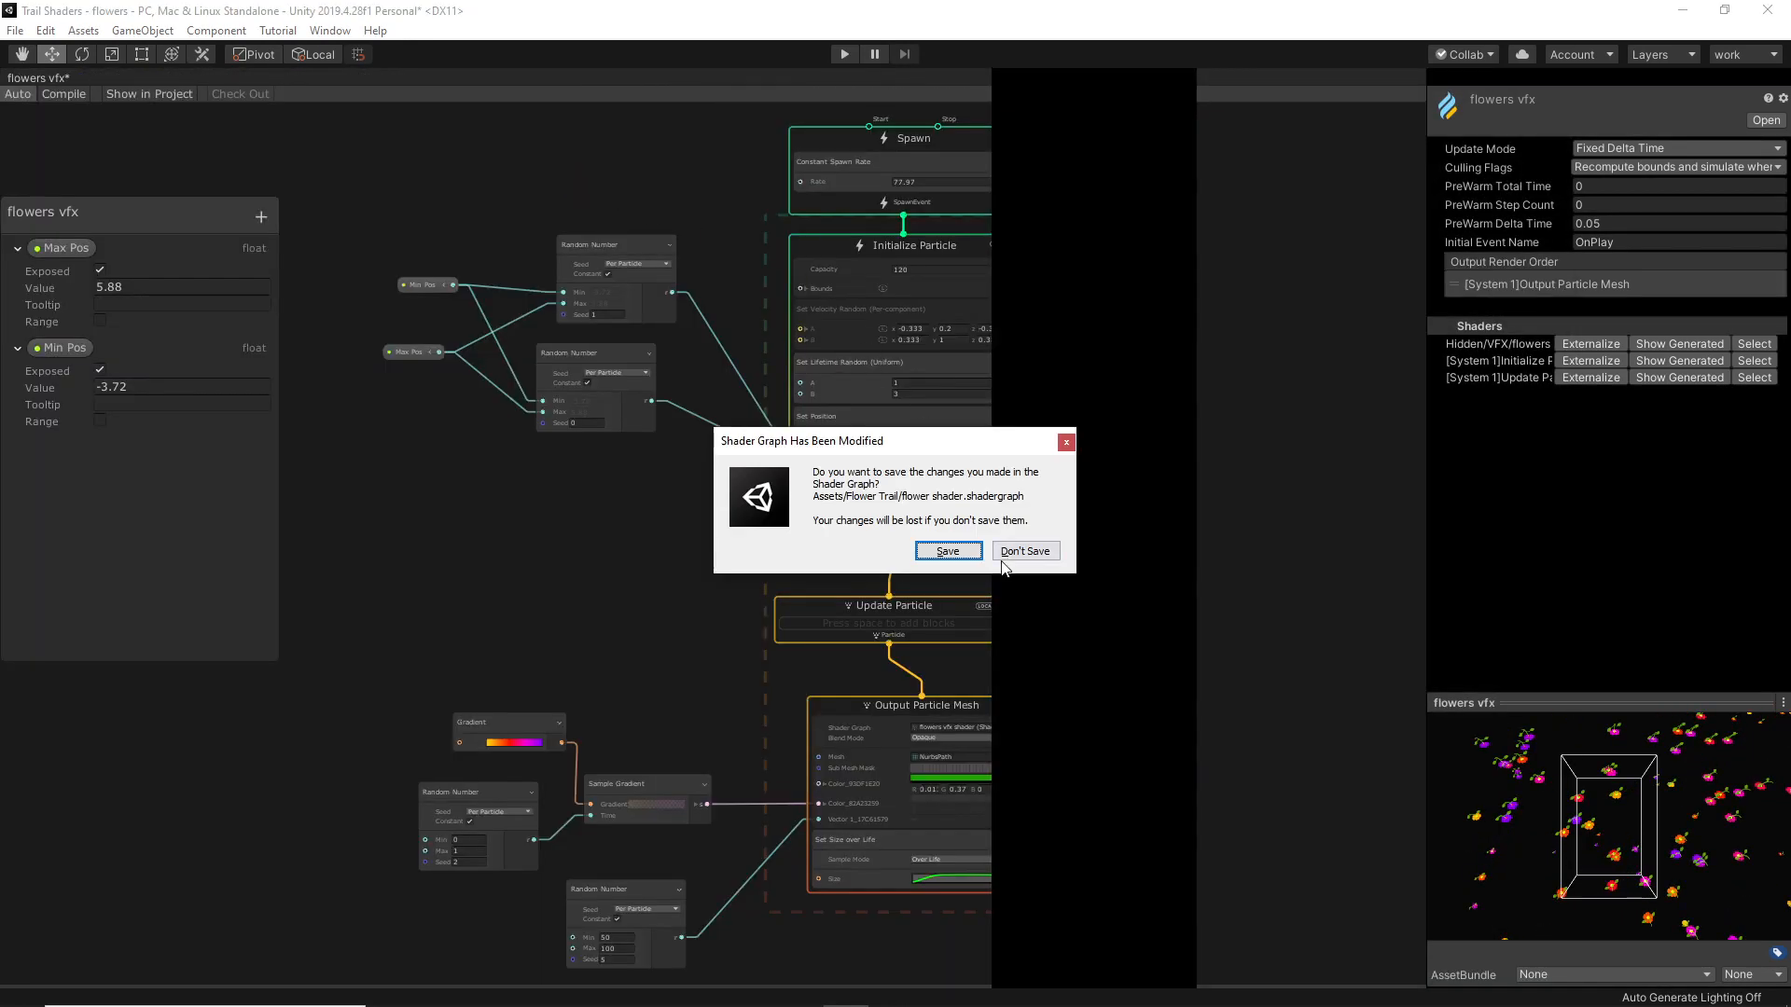
{"action": "left_click", "coordinate": [973, 554]}
Delete the disabled Set Velocity Random (Per-component) block from the Initialize Particle context.
{"action": "scroll", "coordinate": [687, 175], "scroll_direction": "up", "scroll_amount": 5}
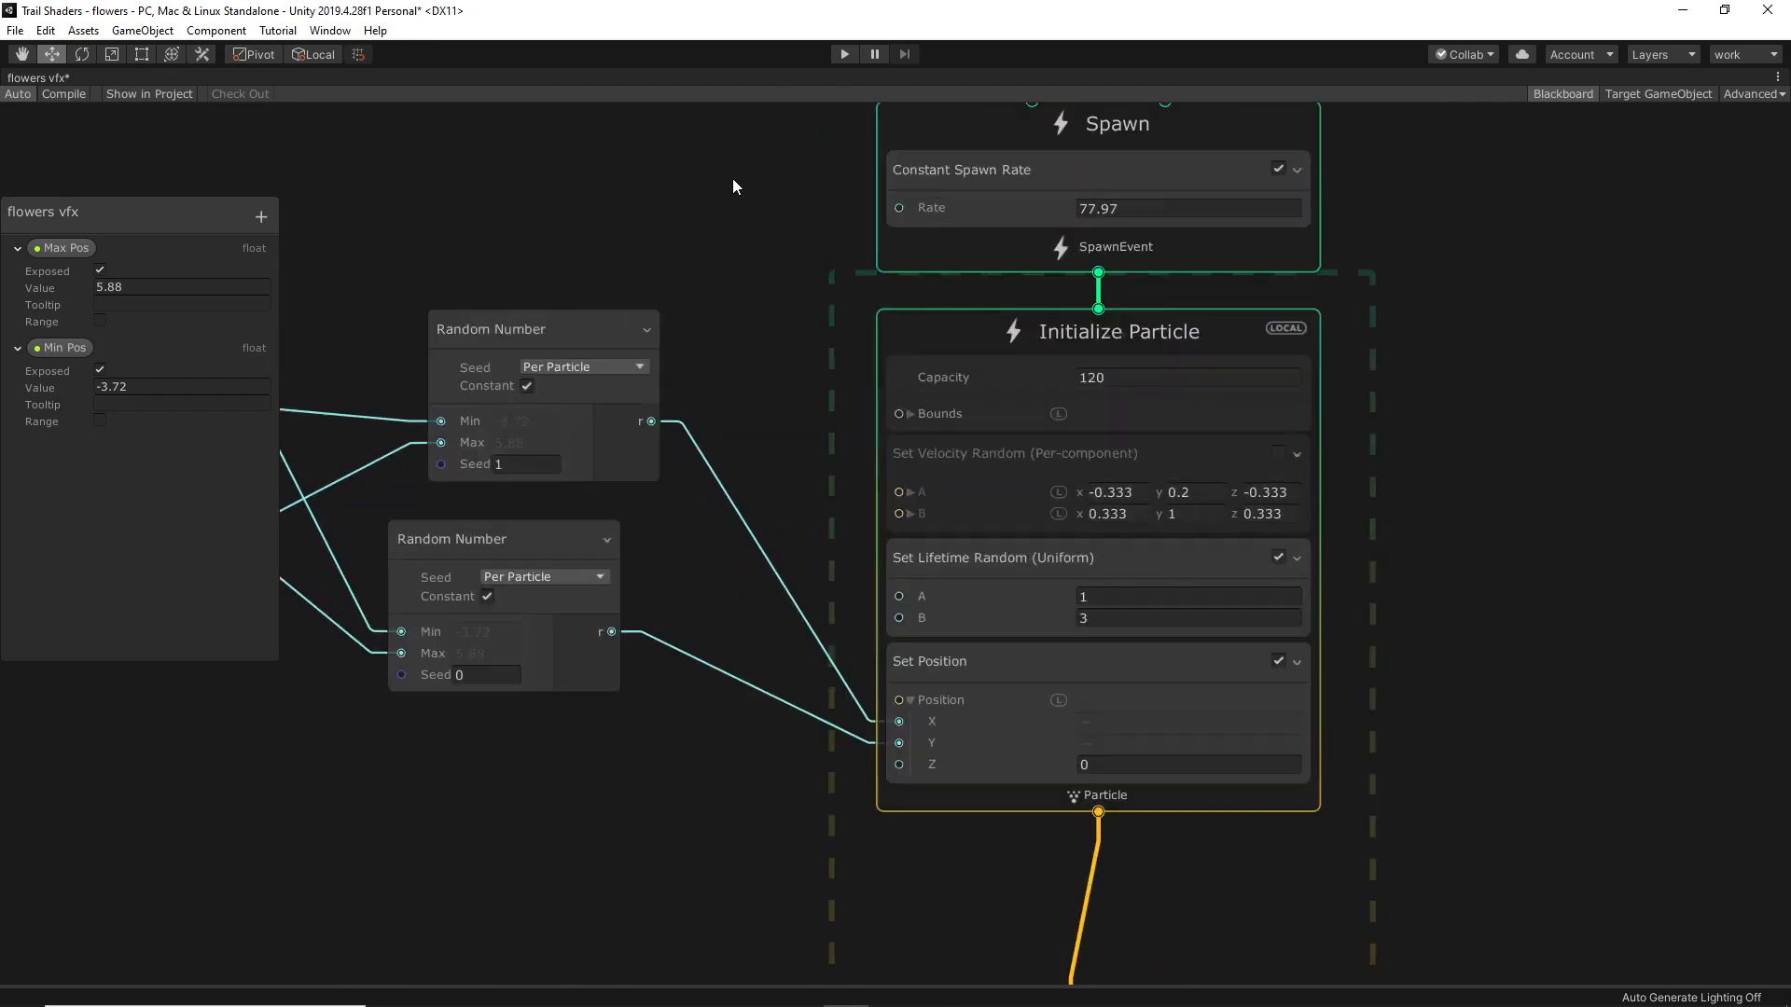
{"action": "middle_click_drag", "start_coordinate": [697, 228], "coordinate": [738, 338]}
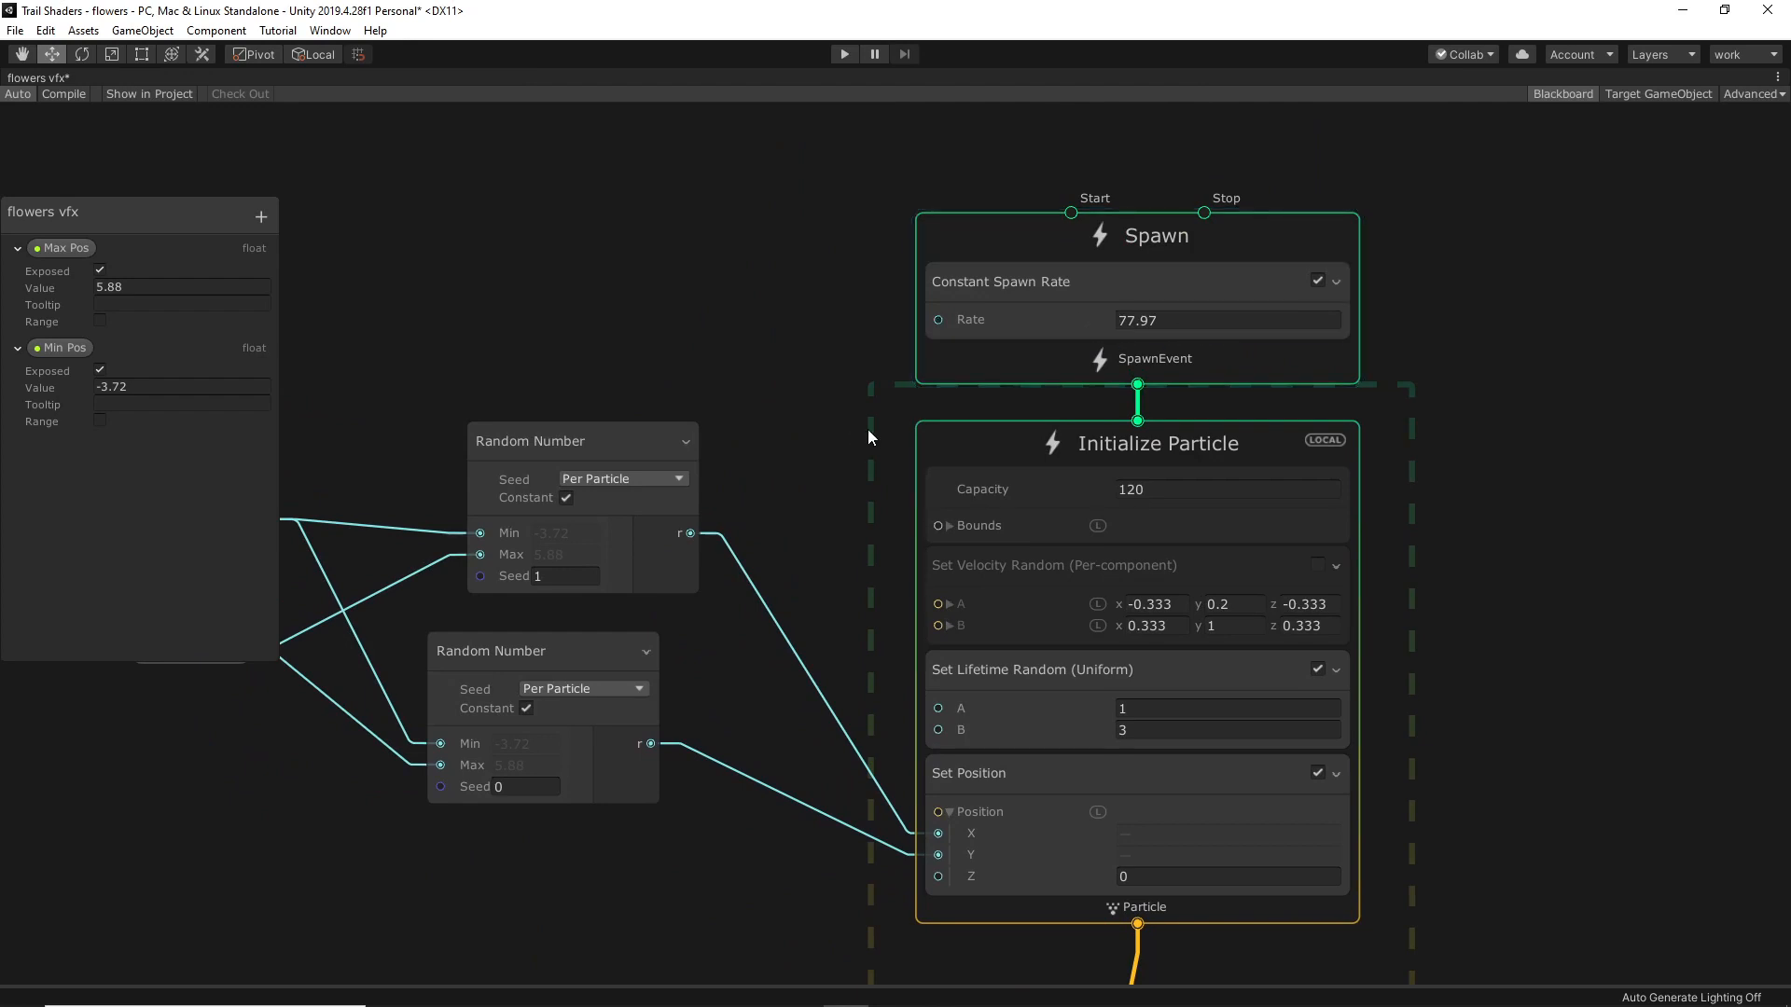
{"action": "middle_click_drag", "start_coordinate": [867, 429], "coordinate": [865, 342]}
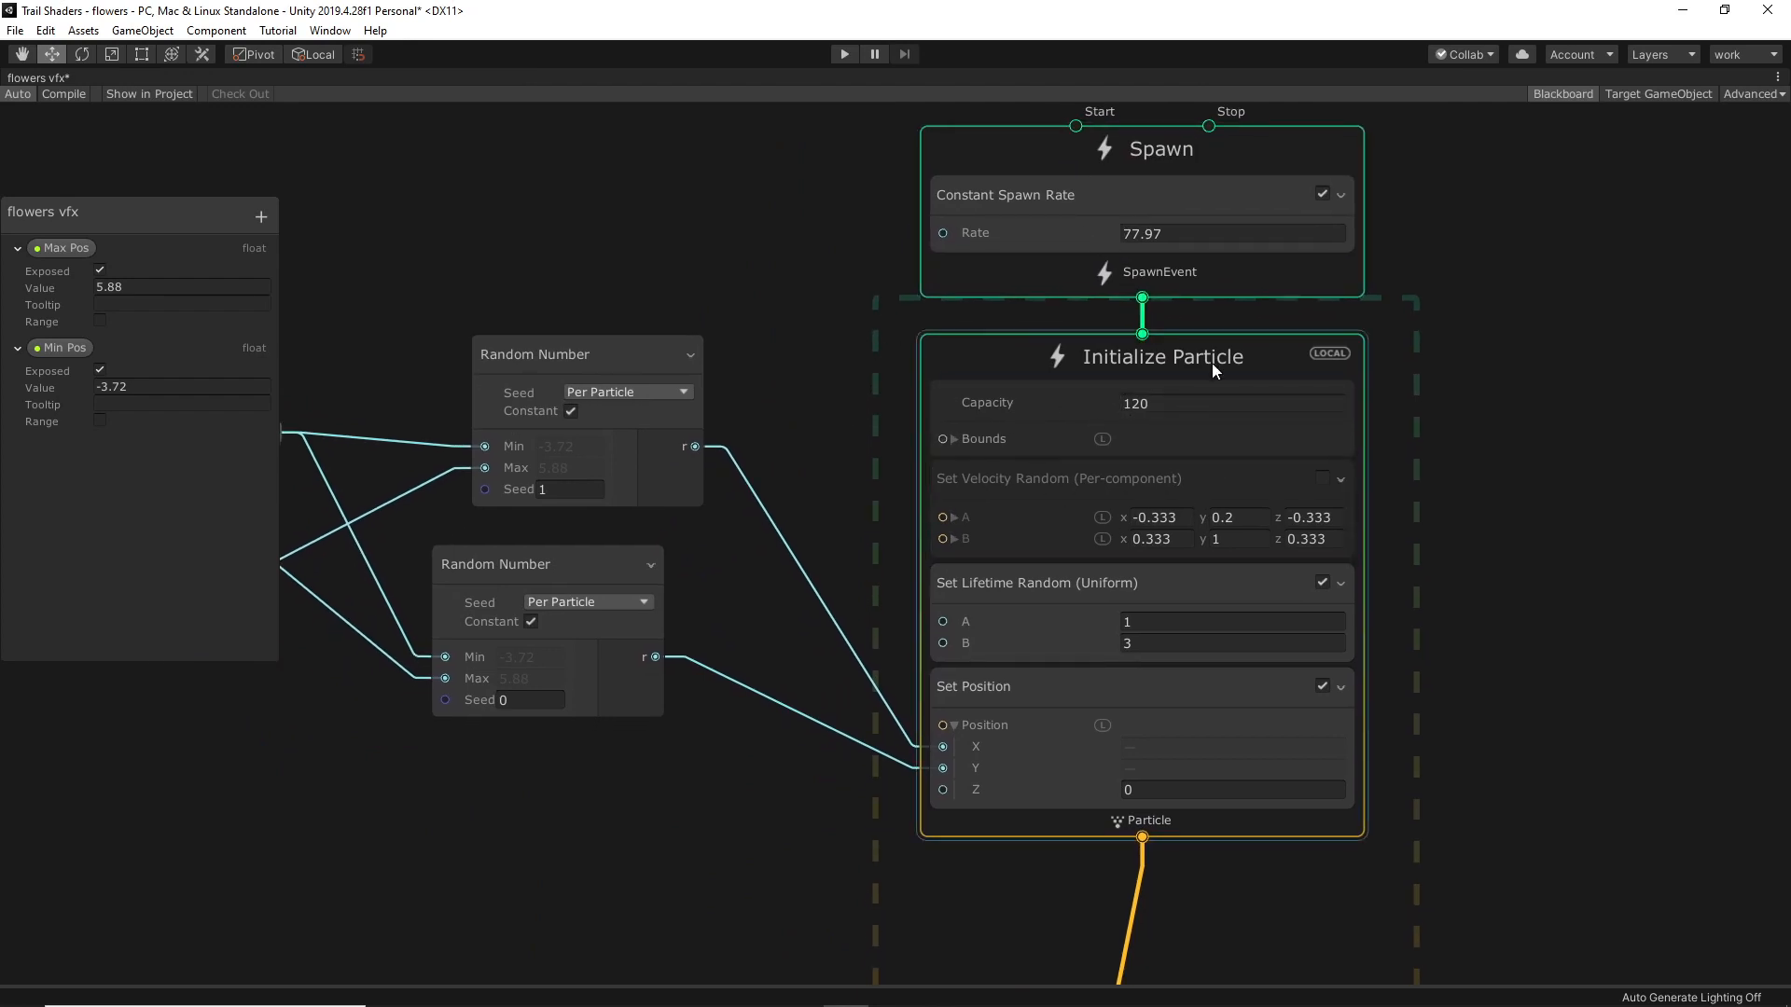
{"action": "scroll", "coordinate": [881, 411], "scroll_direction": "up", "scroll_amount": 2}
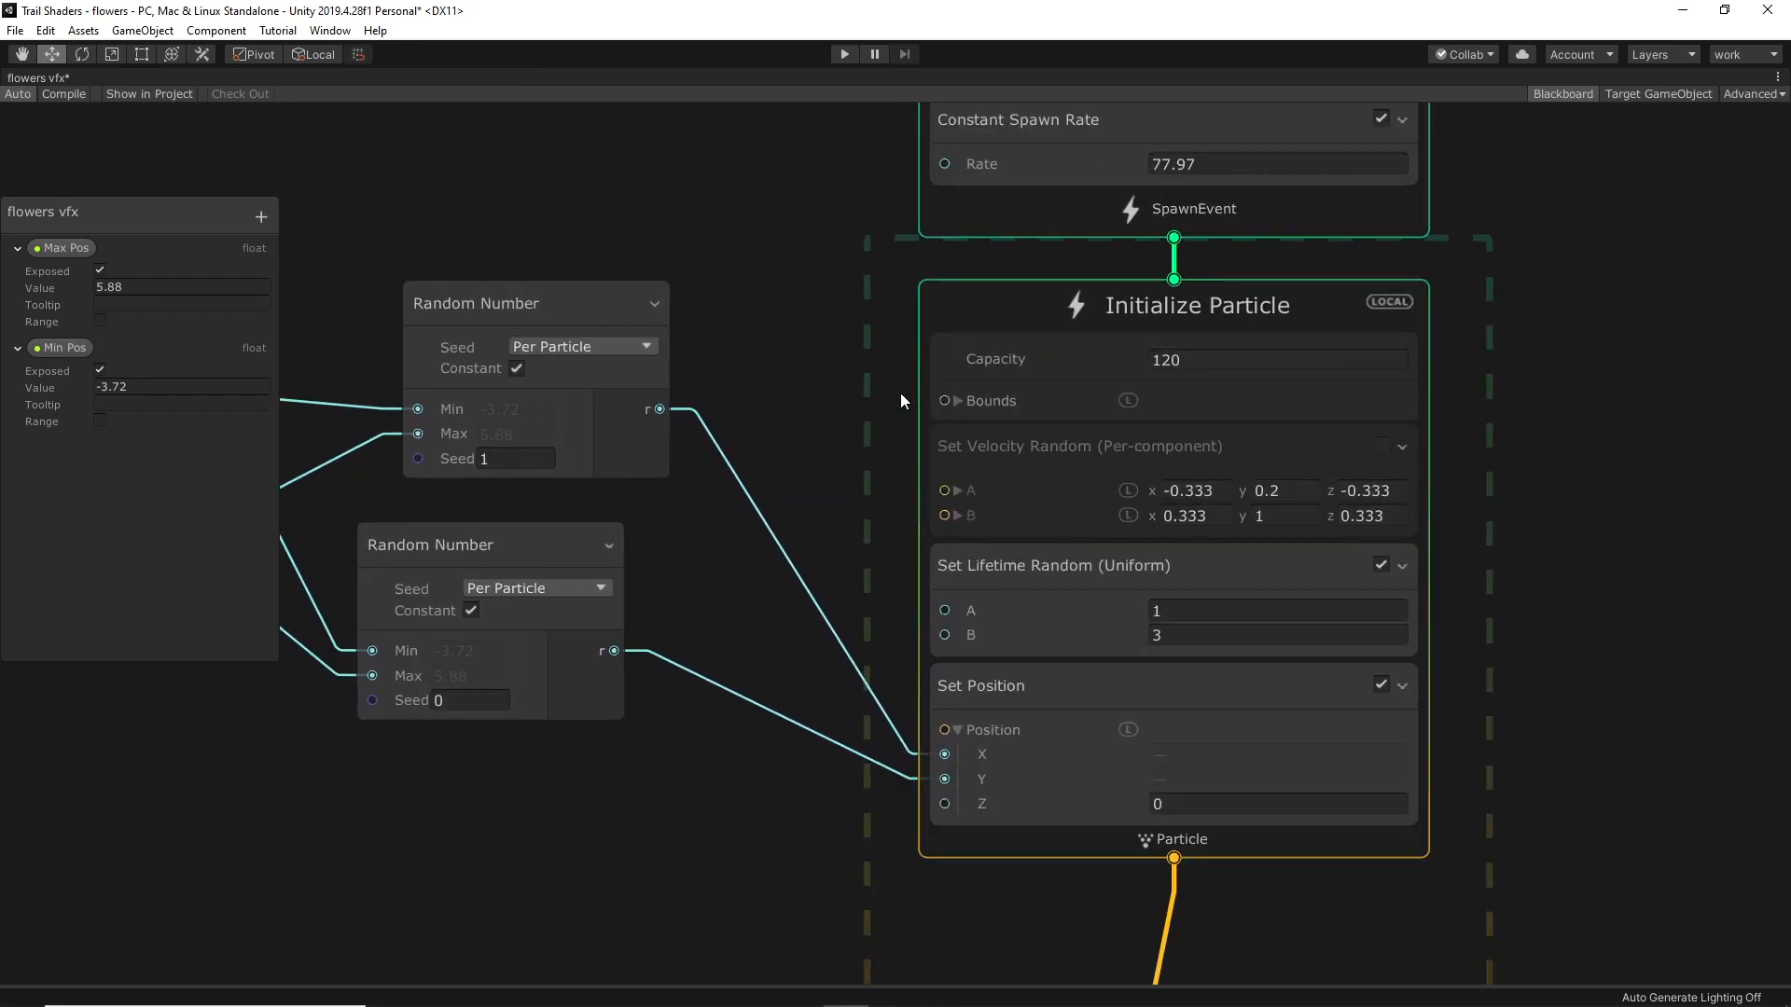
{"action": "left_click", "coordinate": [1140, 449]}
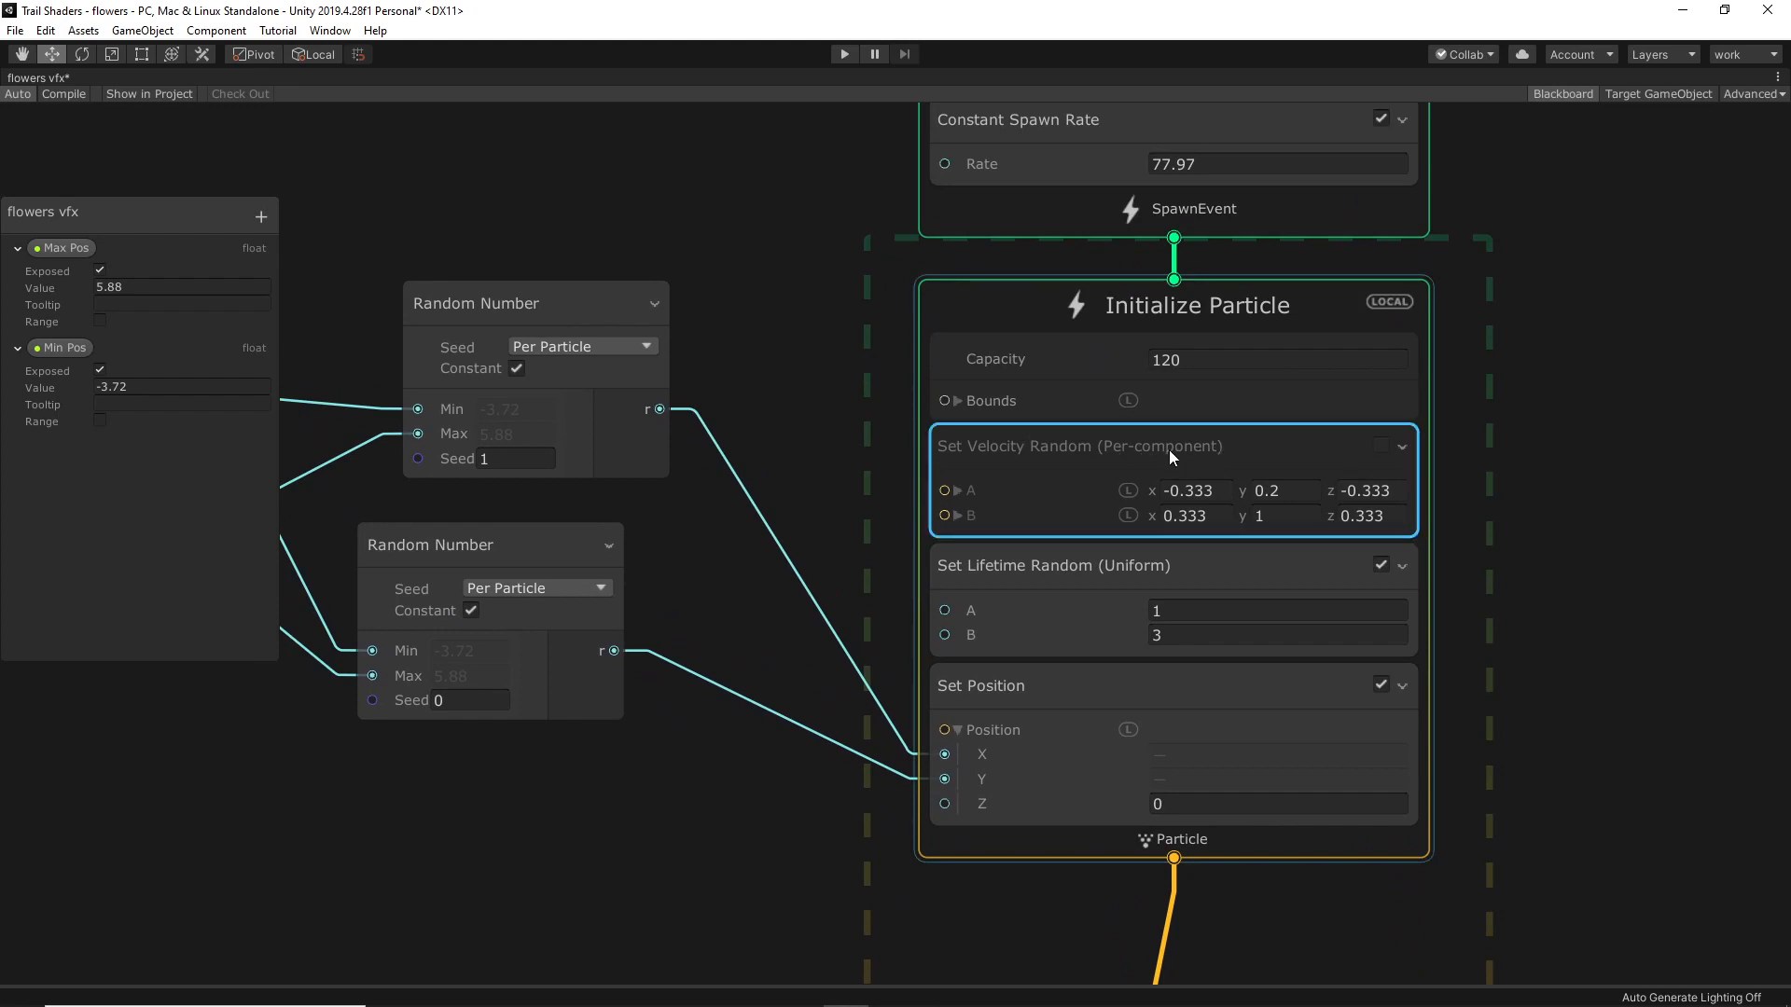
{"action": "right_click", "coordinate": [1168, 450]}
{"action": "left_click", "coordinate": [1215, 598]}
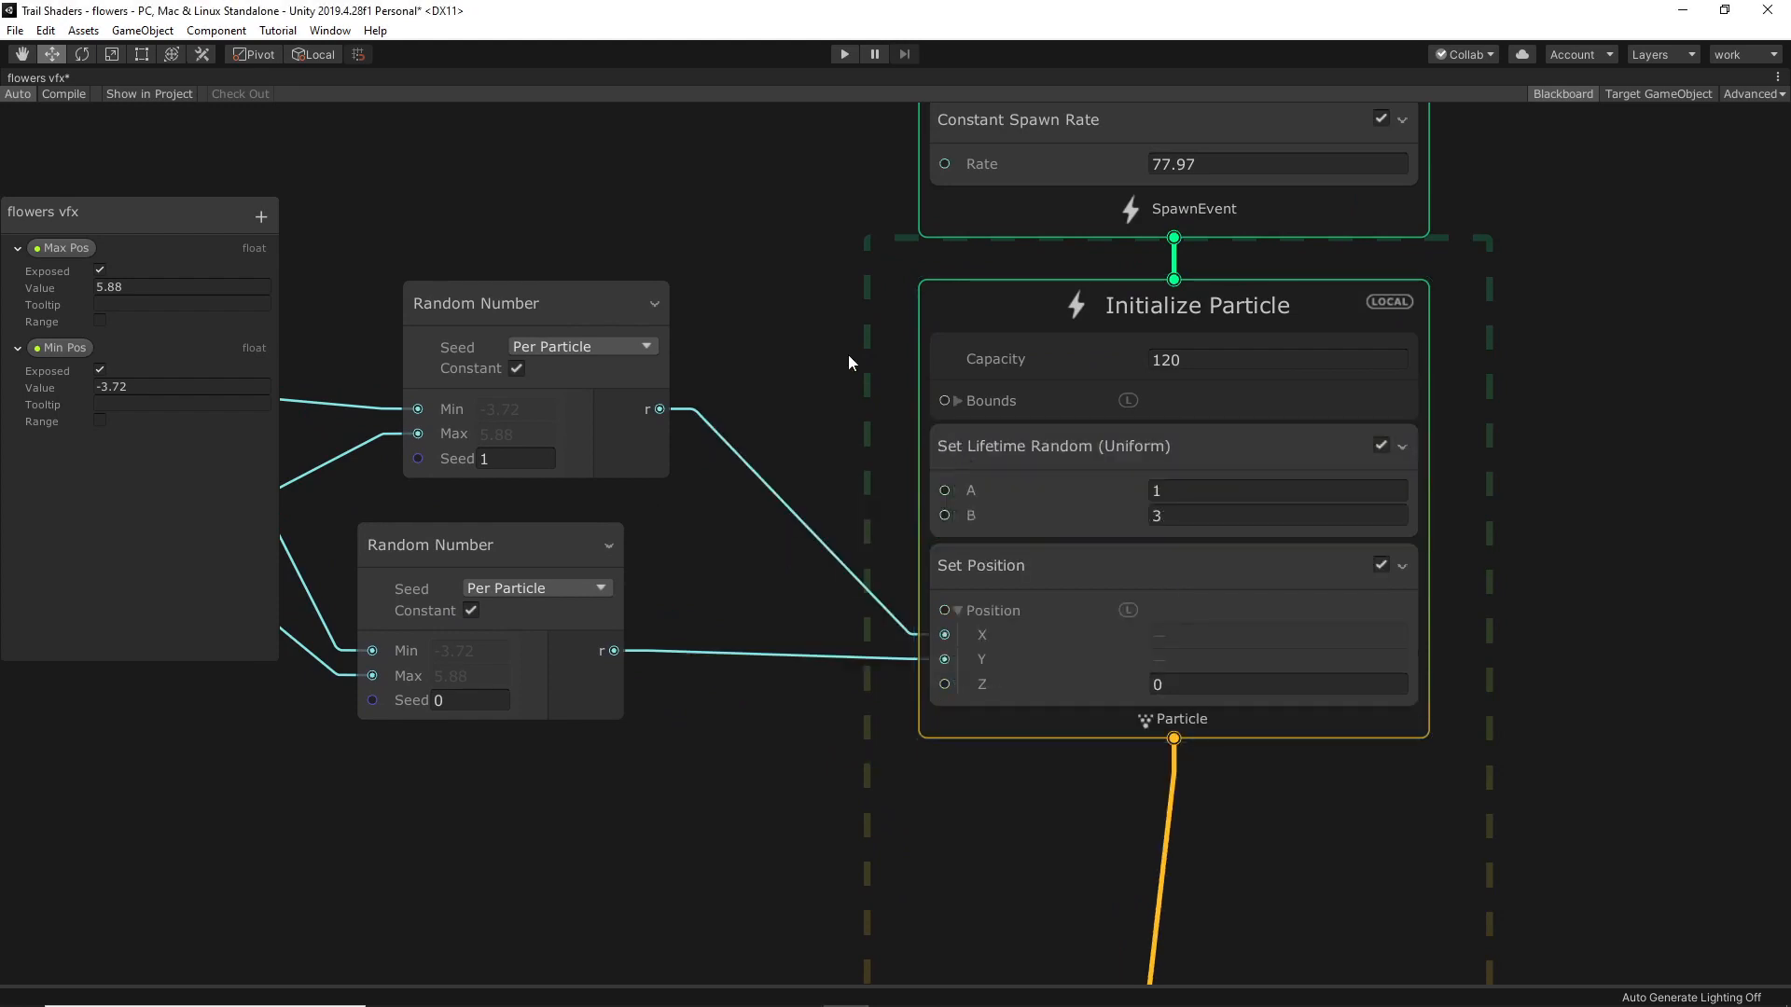
Examine how Min Pos and Max Pos feed the two per-particle Random Number nodes that drive Set Position's X and Y.
{"action": "scroll", "coordinate": [809, 316], "scroll_direction": "down", "scroll_amount": 2}
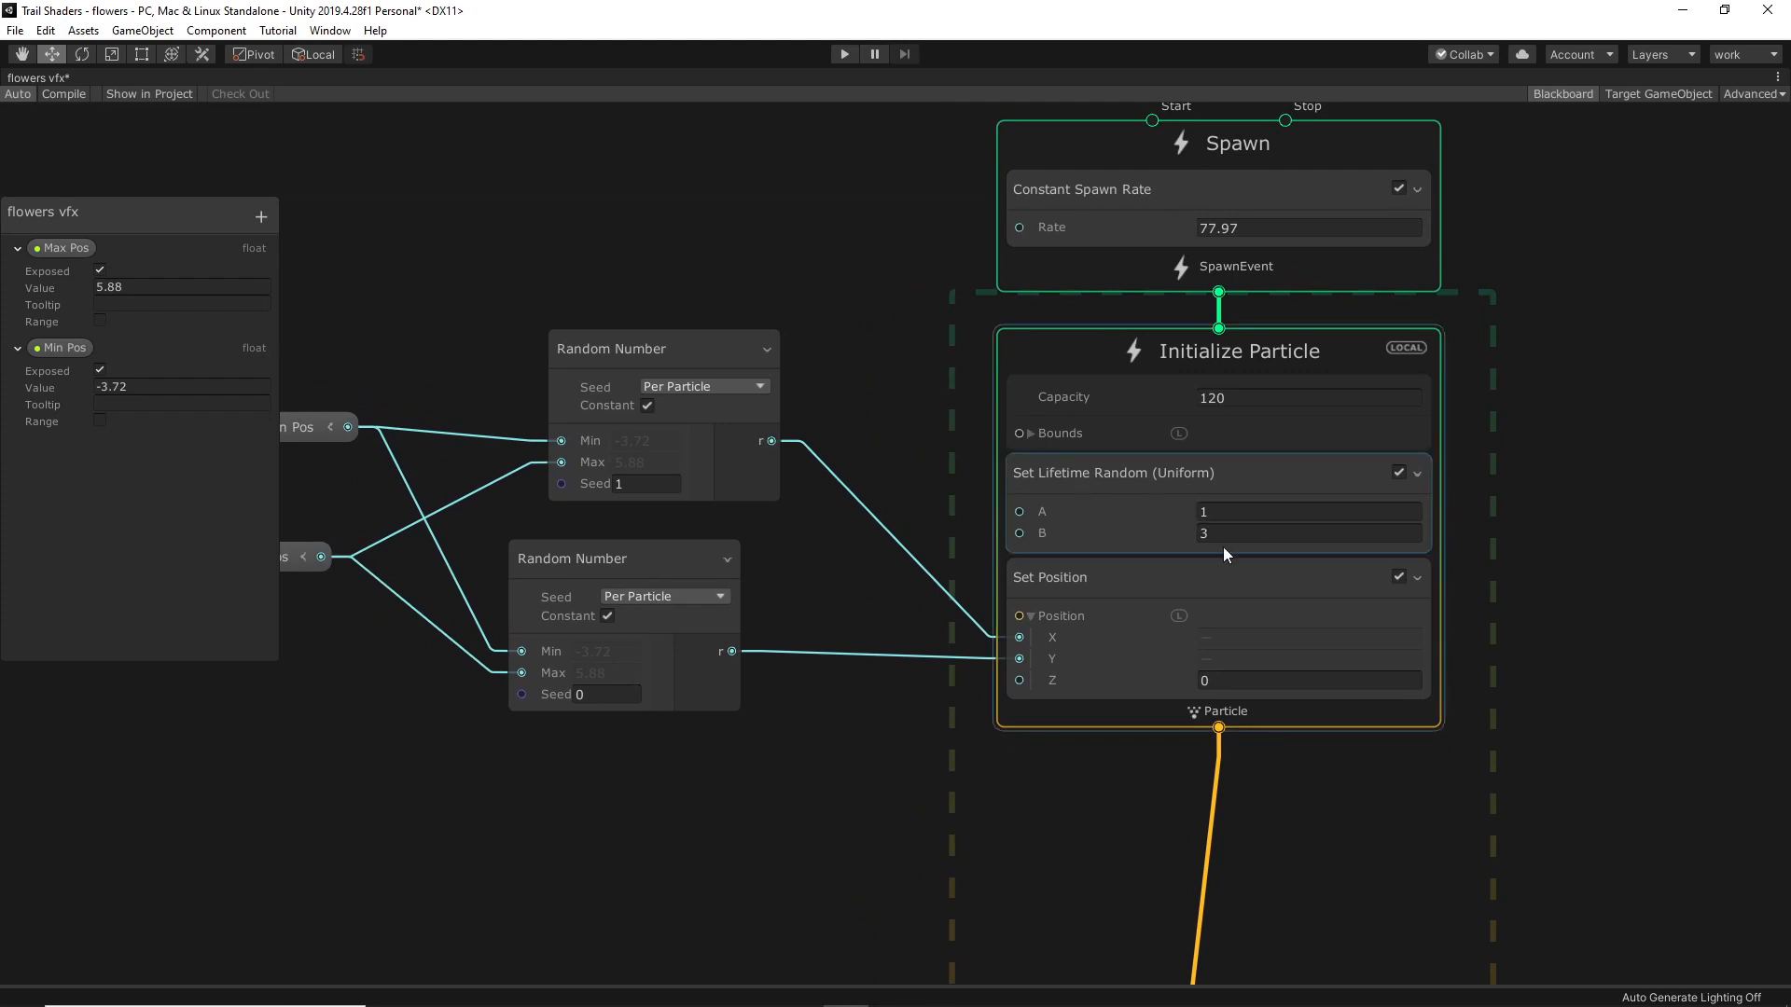
{"action": "left_click", "coordinate": [711, 387]}
{"action": "left_click", "coordinate": [897, 351]}
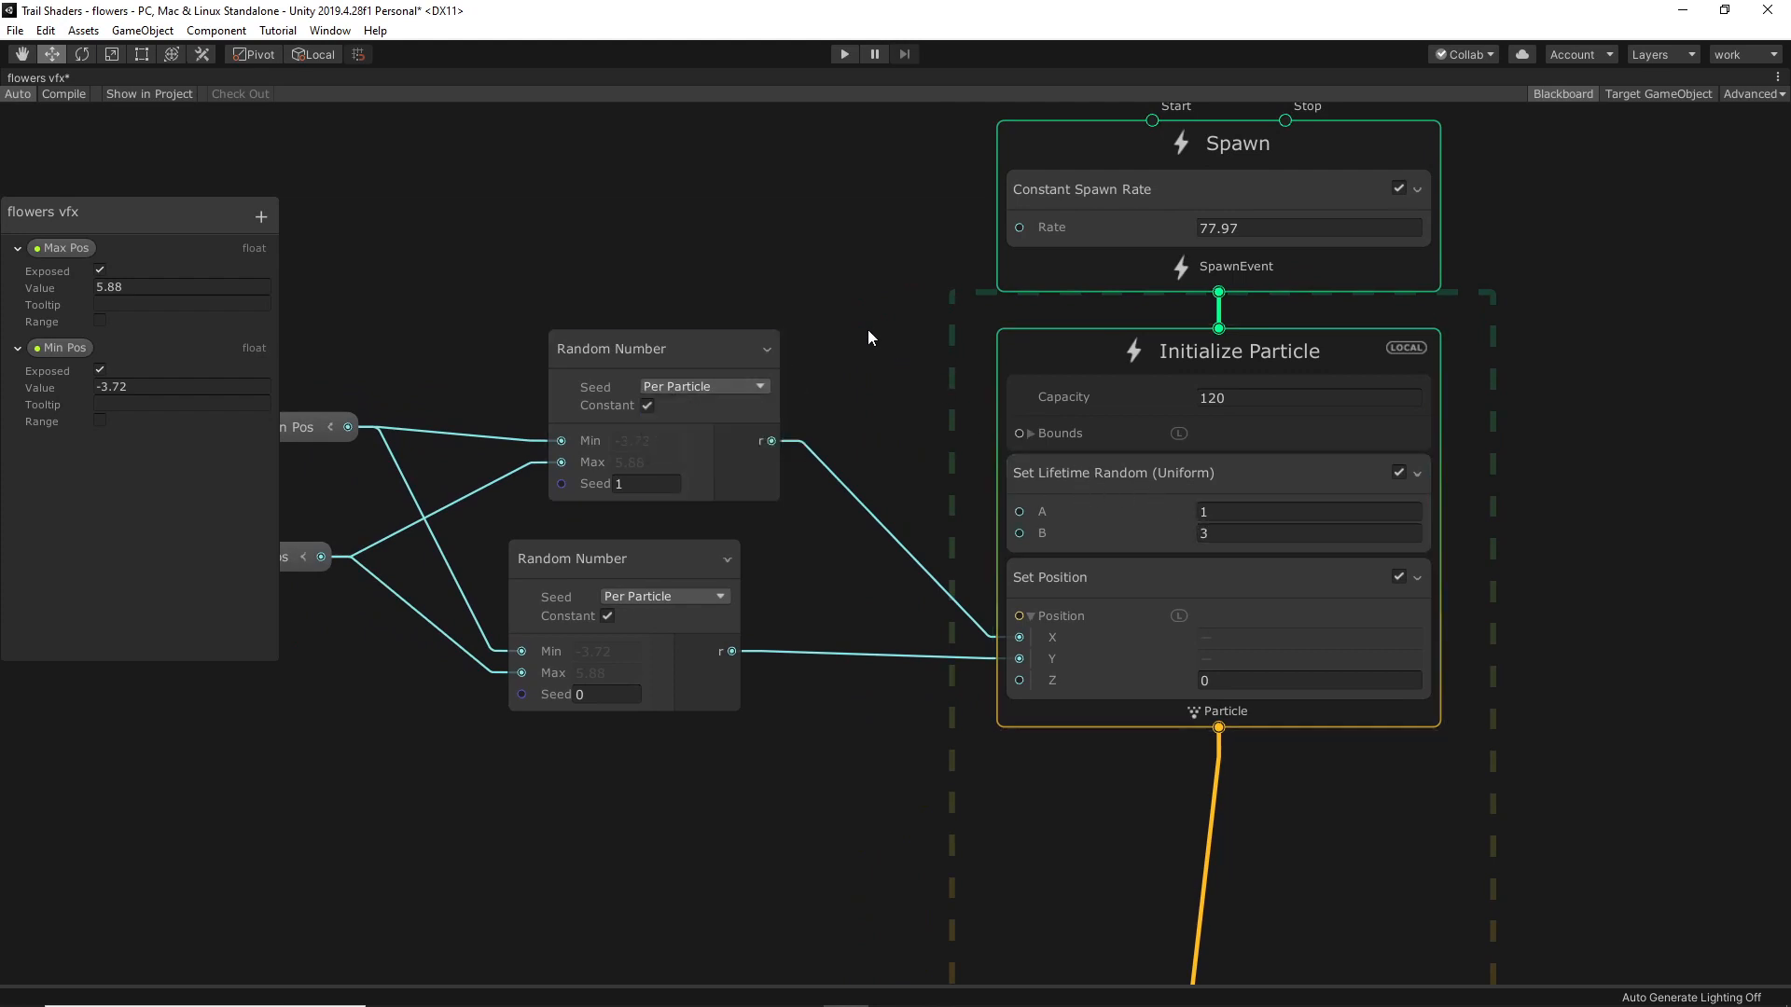
{"action": "middle_click_drag", "start_coordinate": [869, 332], "coordinate": [928, 275]}
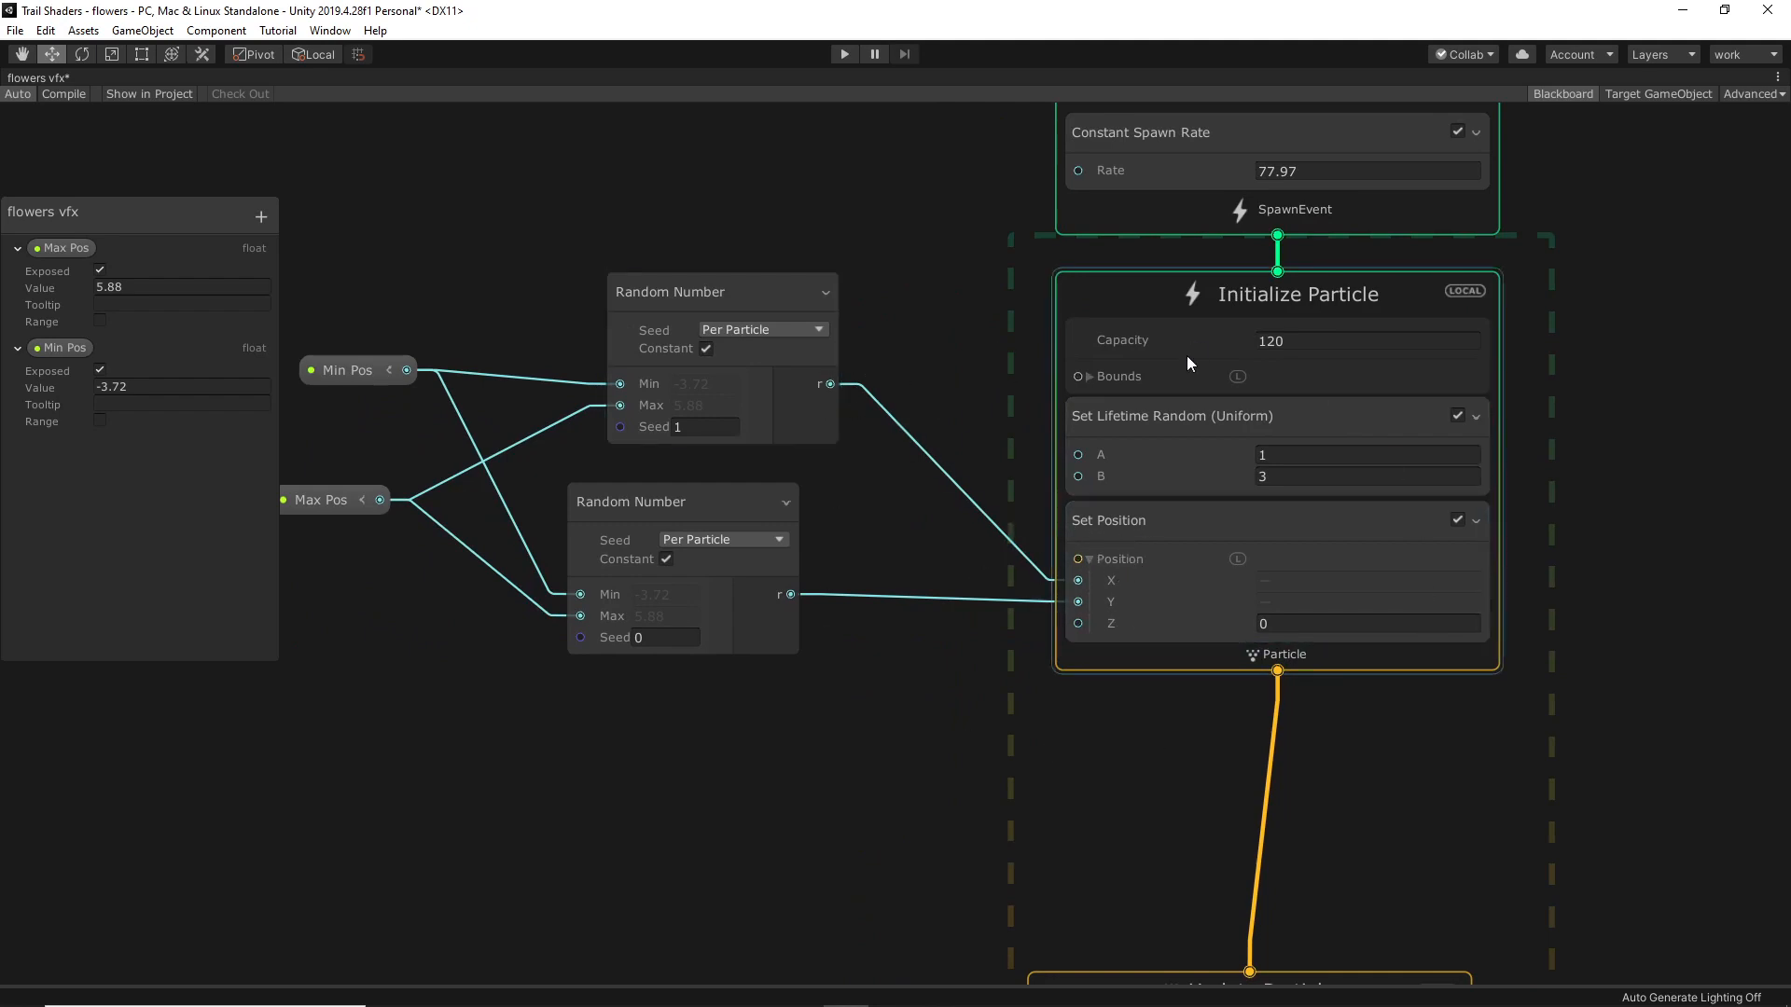
{"action": "left_click_drag", "start_coordinate": [658, 310], "coordinate": [642, 305]}
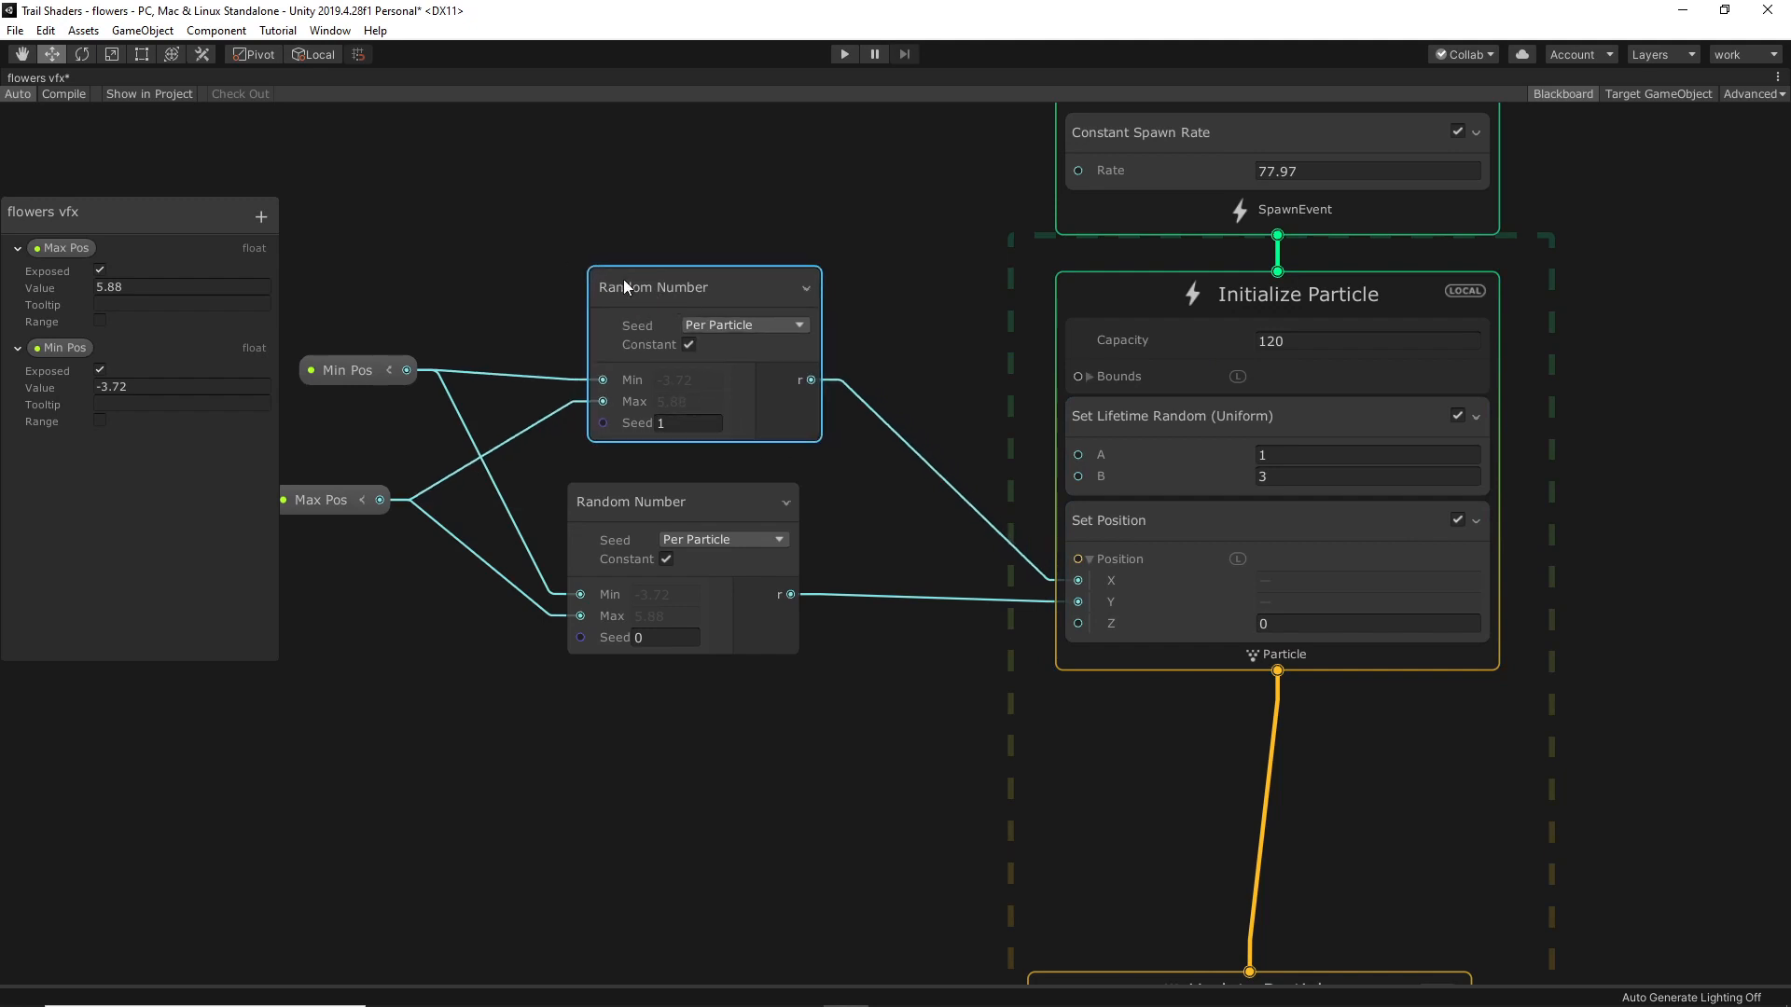
{"action": "middle_click_drag", "start_coordinate": [448, 272], "coordinate": [508, 270]}
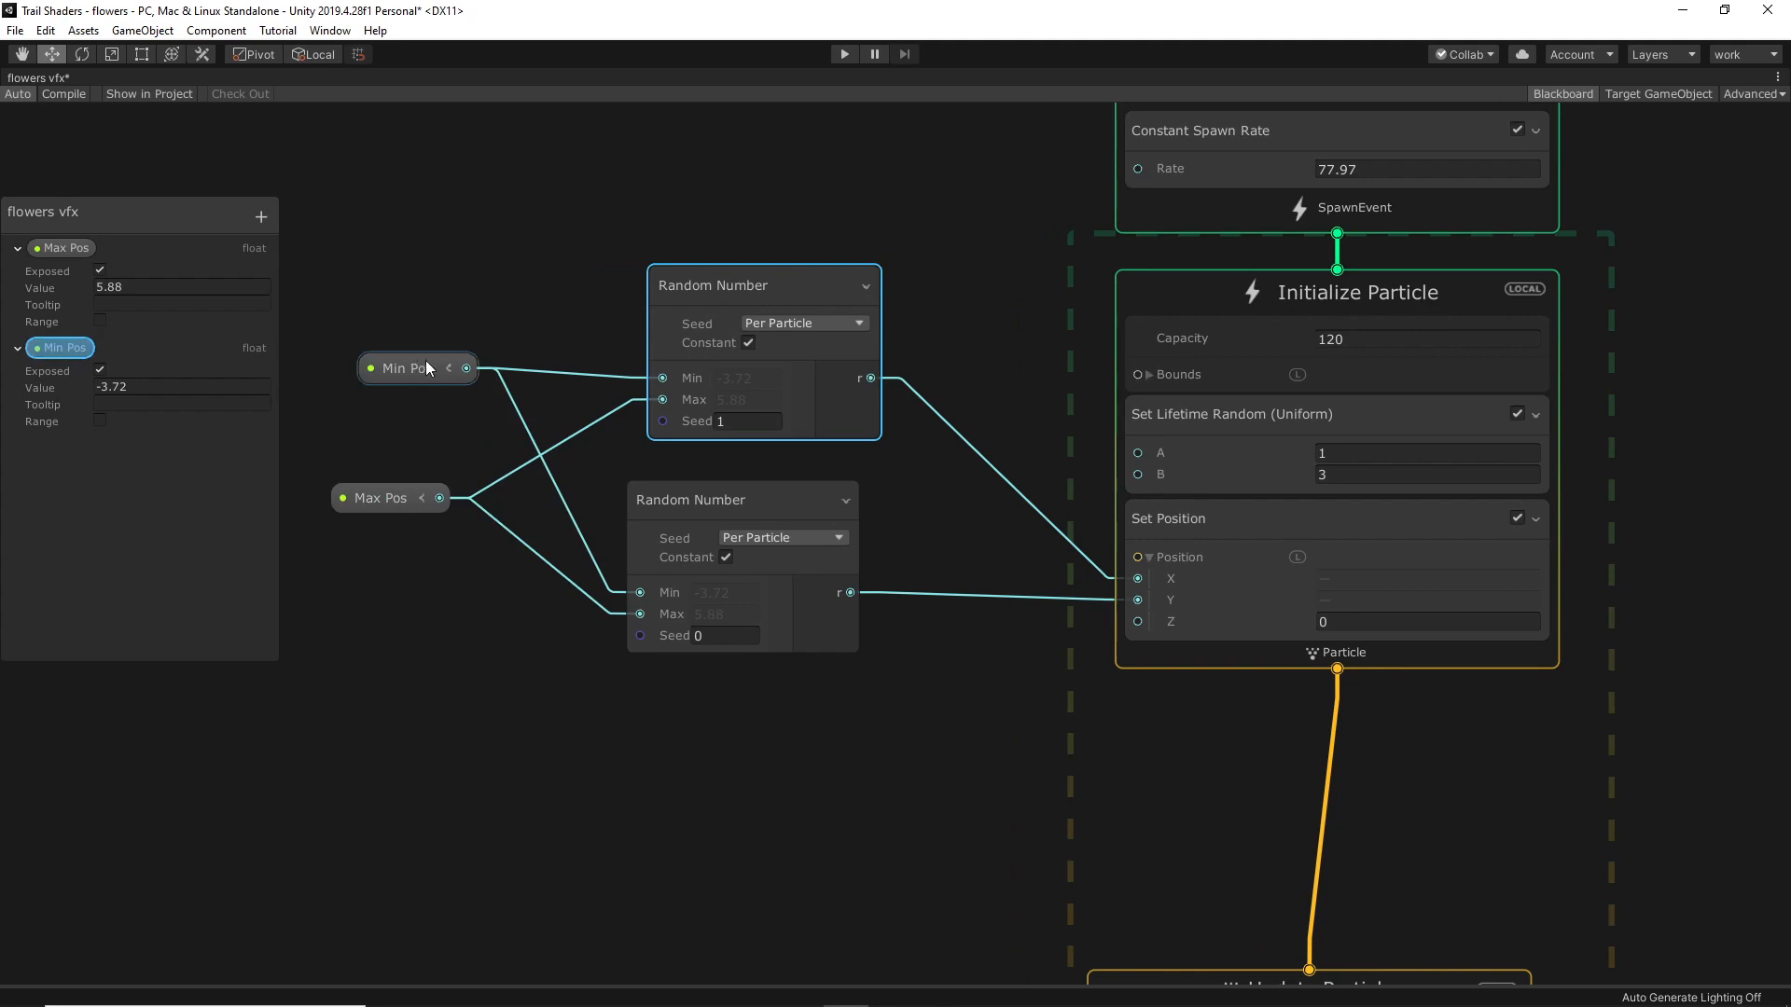
{"action": "left_click", "coordinate": [118, 390]}
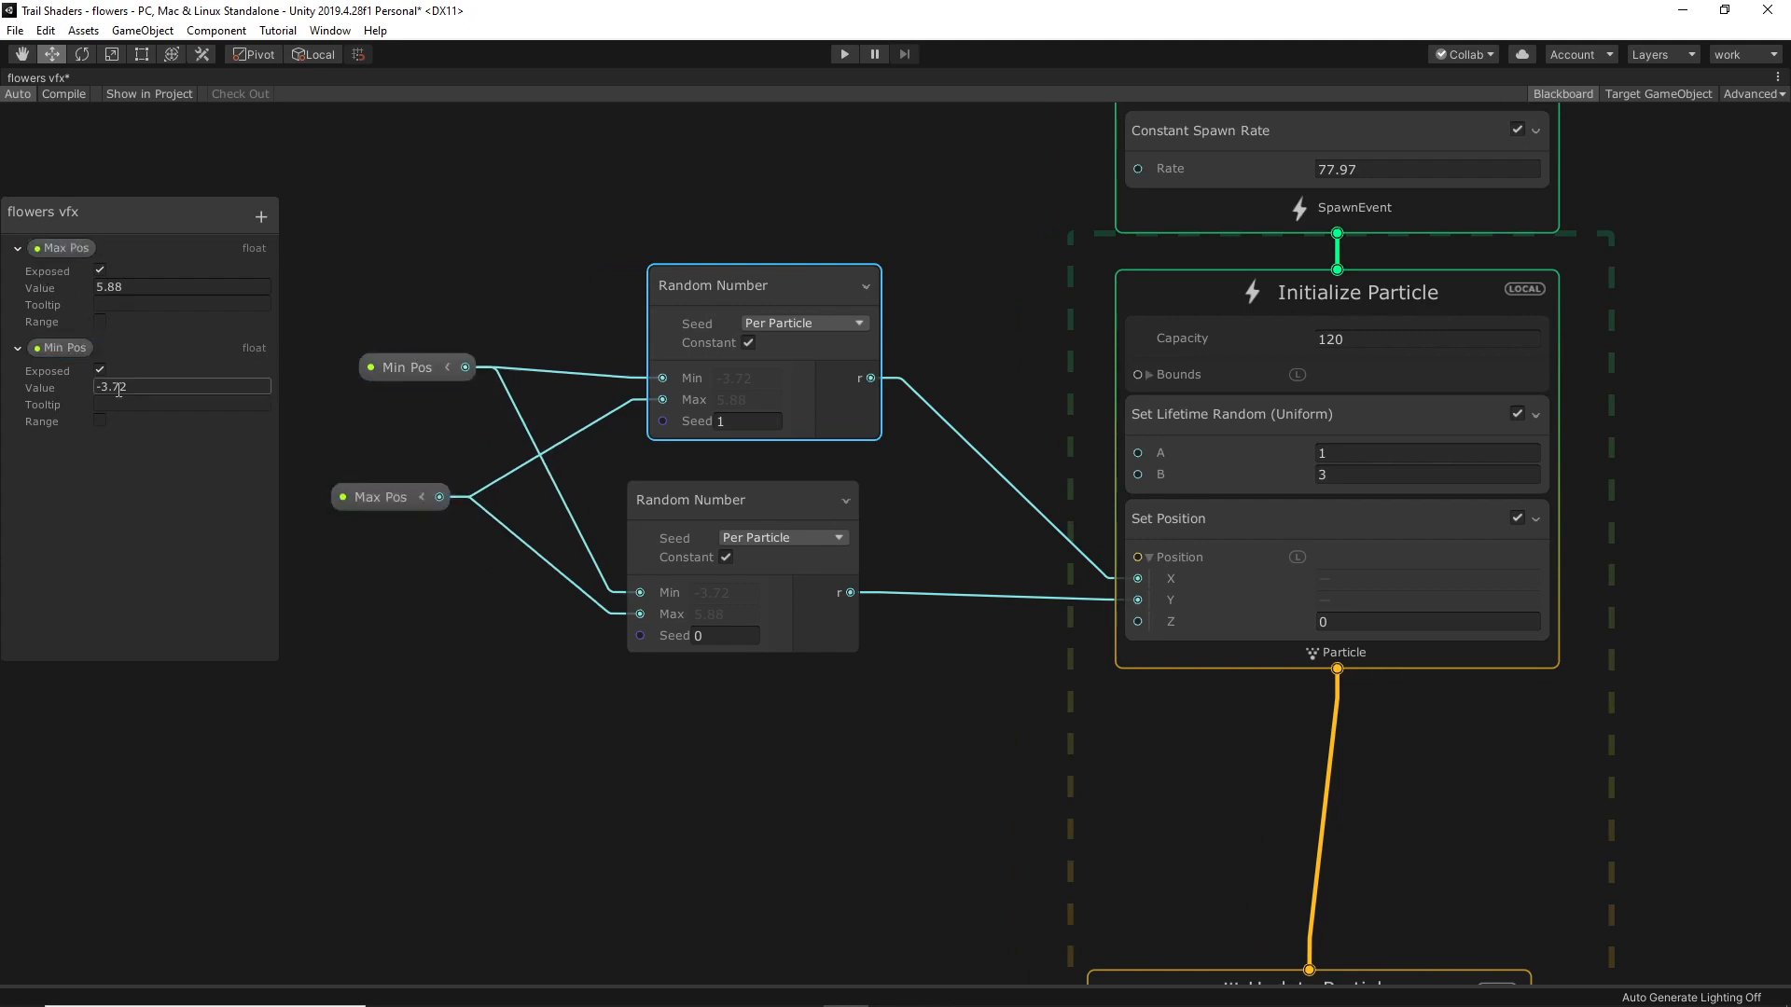
{"action": "key", "text": "Return"}
Look over the Update Particle and Output Particle Mesh contexts with the connected Sample Gradient and Random Number nodes.
{"action": "middle_click_drag", "start_coordinate": [714, 290], "coordinate": [640, 293]}
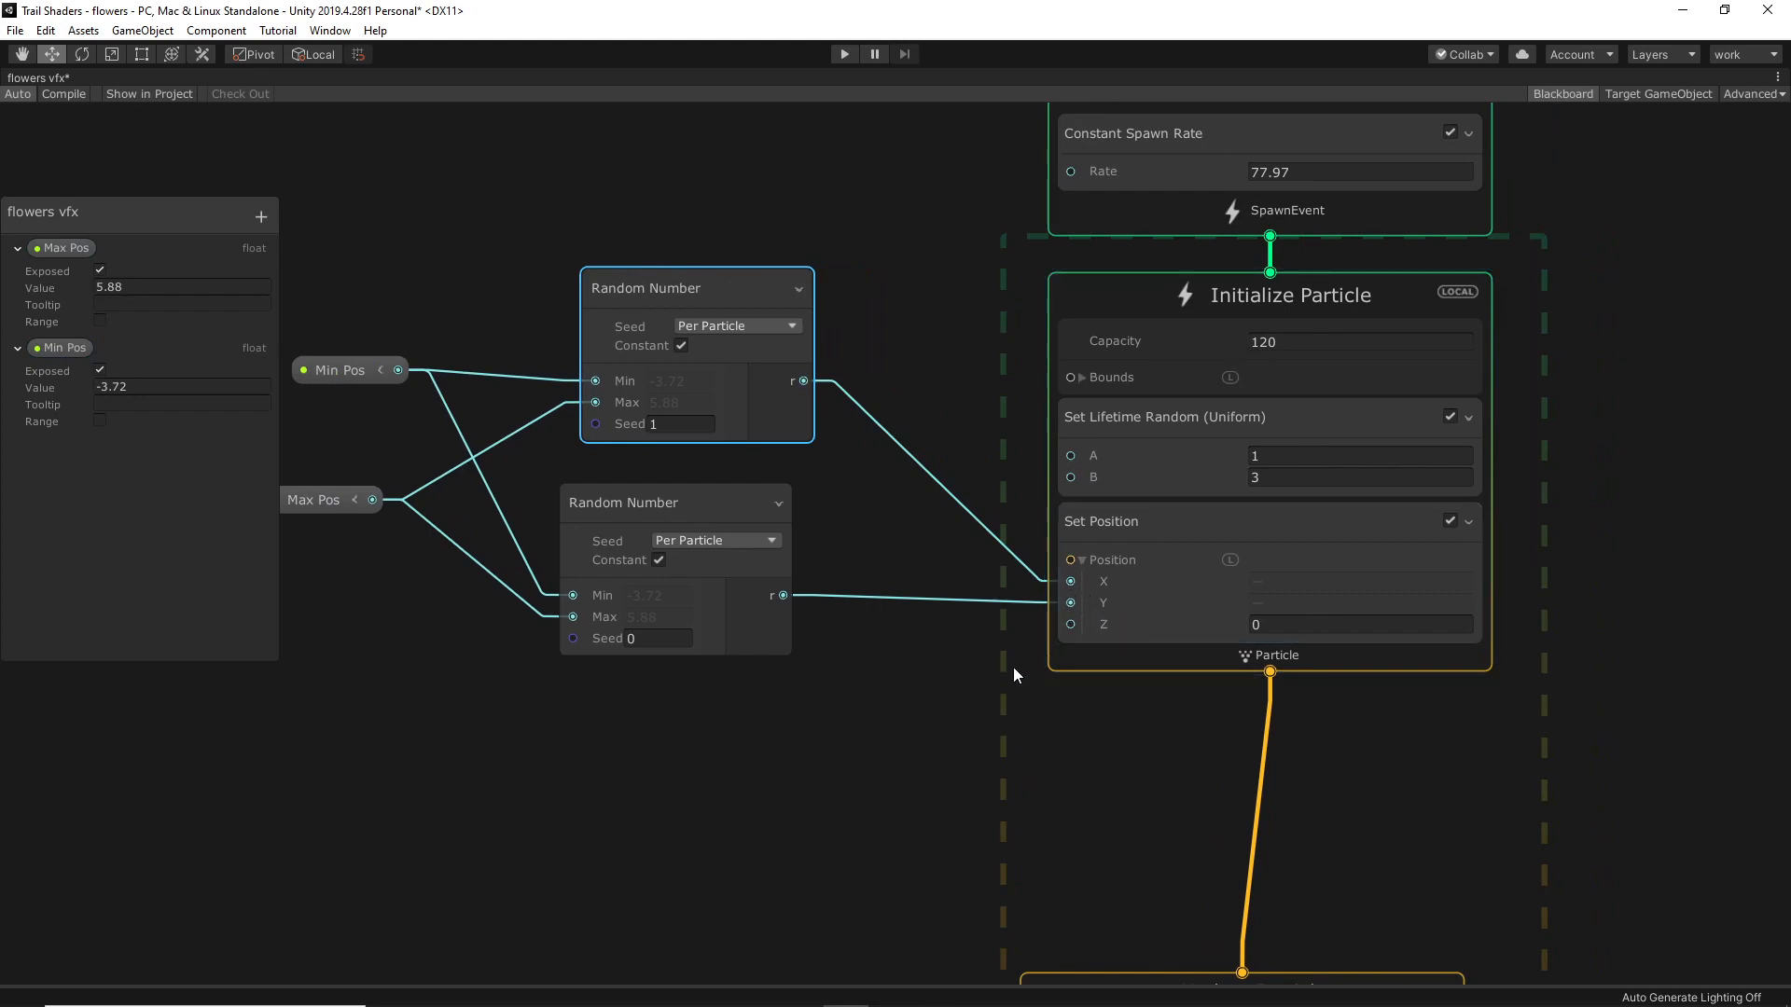
{"action": "scroll", "coordinate": [955, 750], "scroll_direction": "down", "scroll_amount": 5}
{"action": "middle_click_drag", "start_coordinate": [954, 750], "coordinate": [940, 373]}
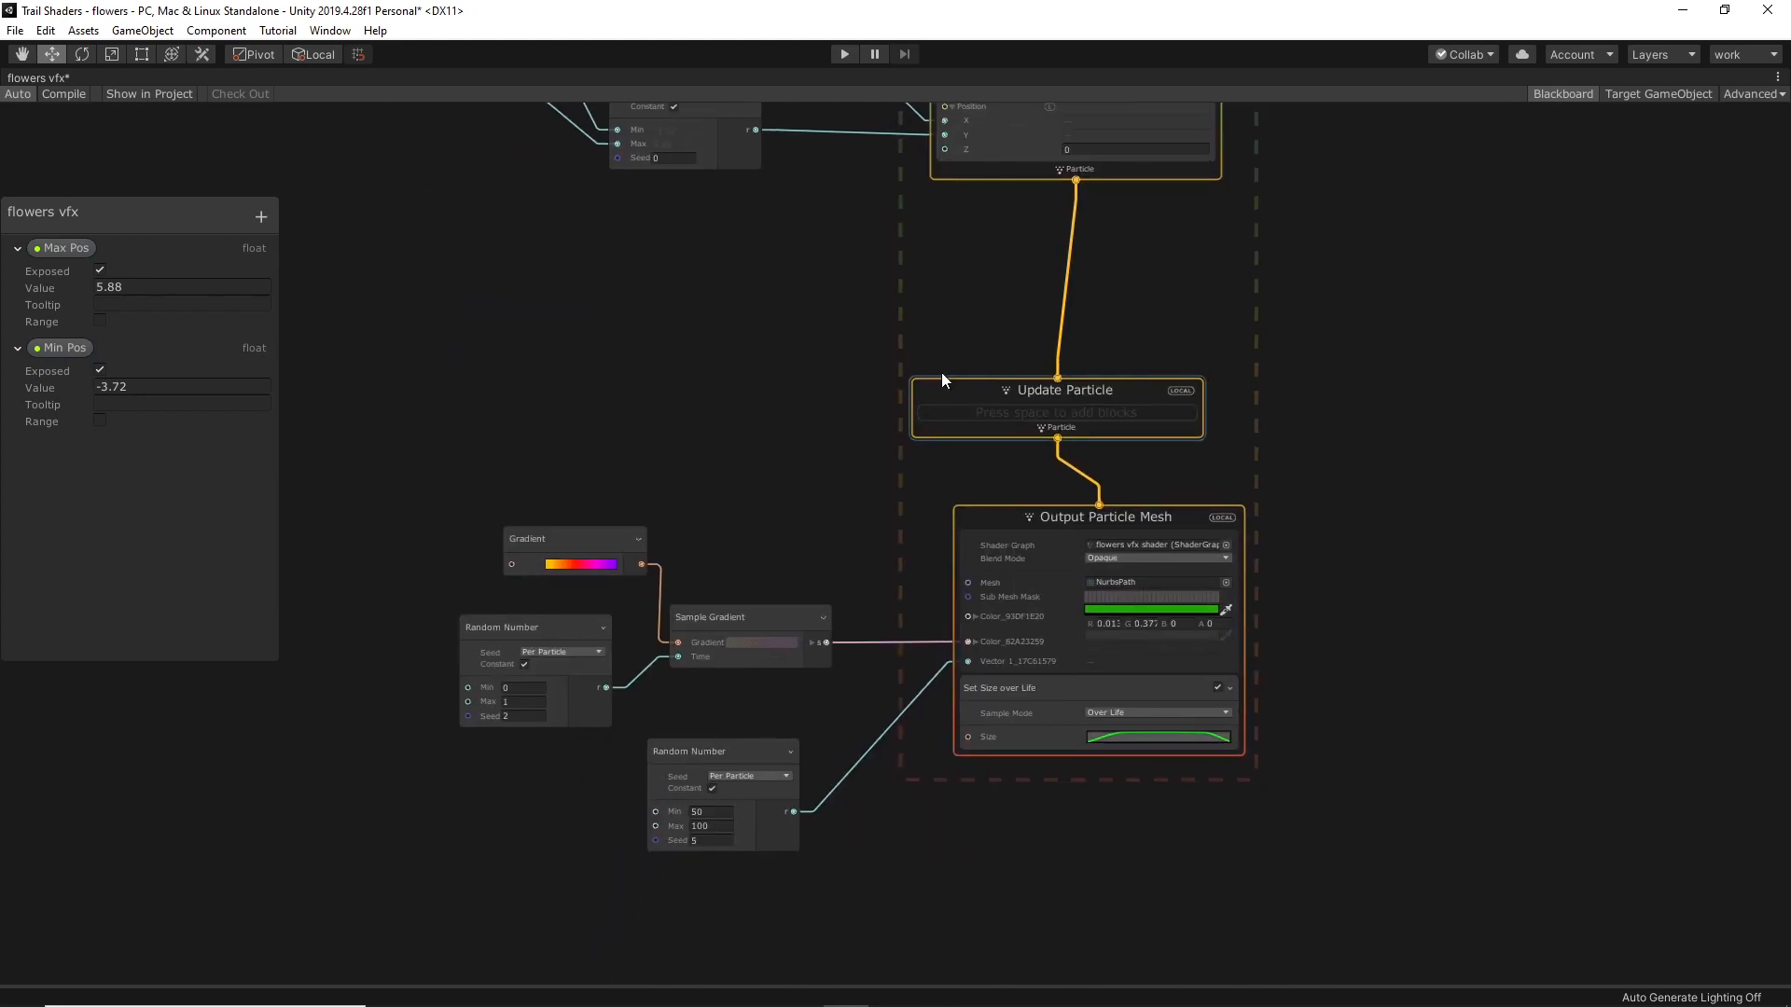
{"action": "scroll", "coordinate": [754, 407], "scroll_direction": "up", "scroll_amount": 4}
{"action": "middle_click_drag", "start_coordinate": [867, 633], "coordinate": [686, 461]}
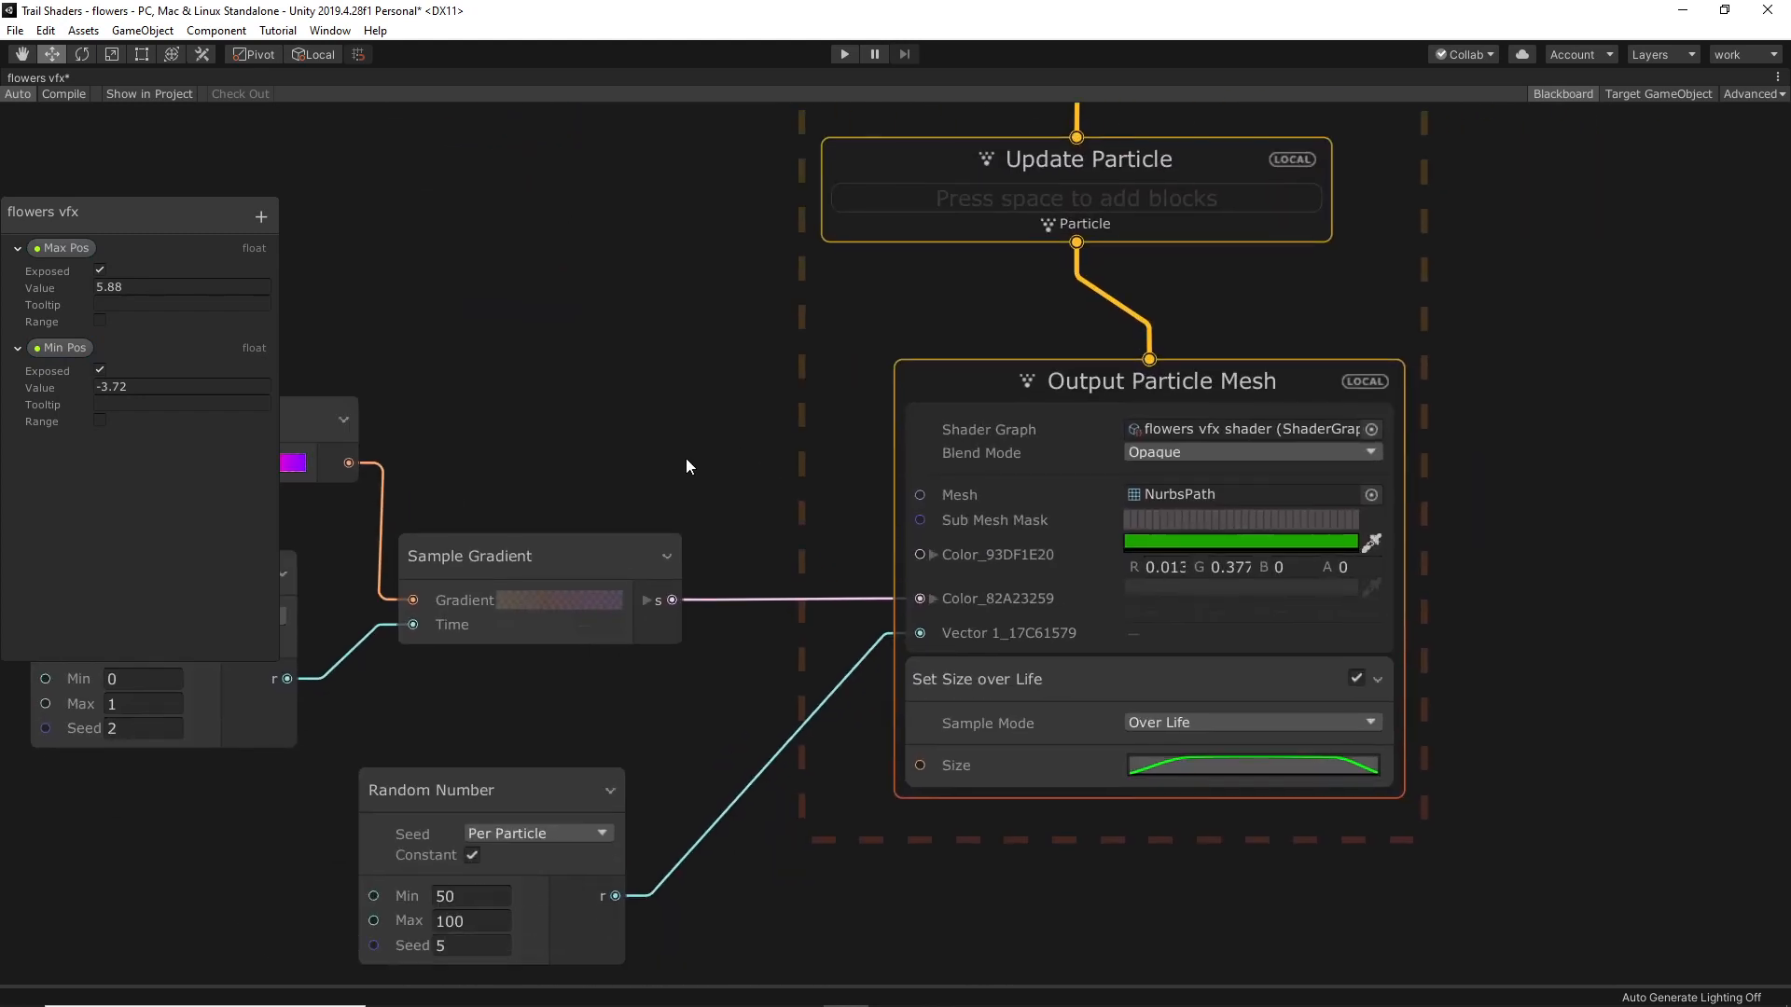
Check which shader graph assets can be assigned to the Output Particle Mesh context, keeping flowers vfx shader.
{"action": "scroll", "coordinate": [652, 461], "scroll_direction": "up", "scroll_amount": 5}
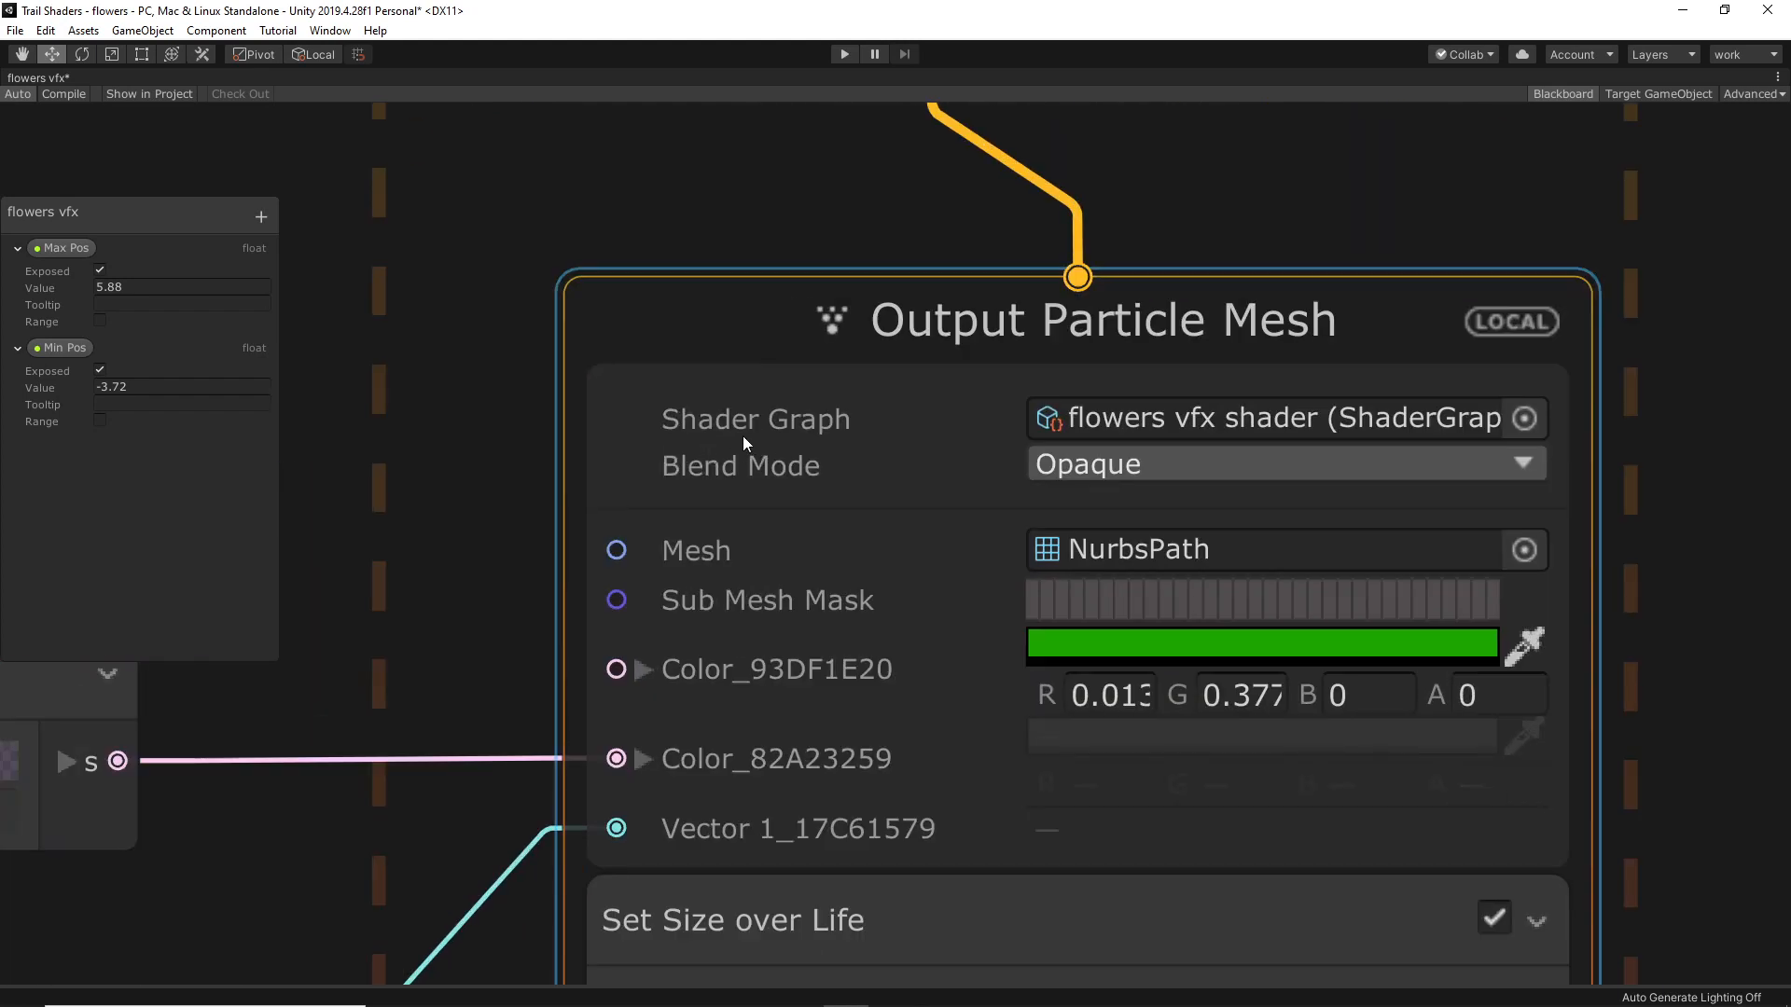
{"action": "scroll", "coordinate": [830, 429], "scroll_direction": "down", "scroll_amount": 2}
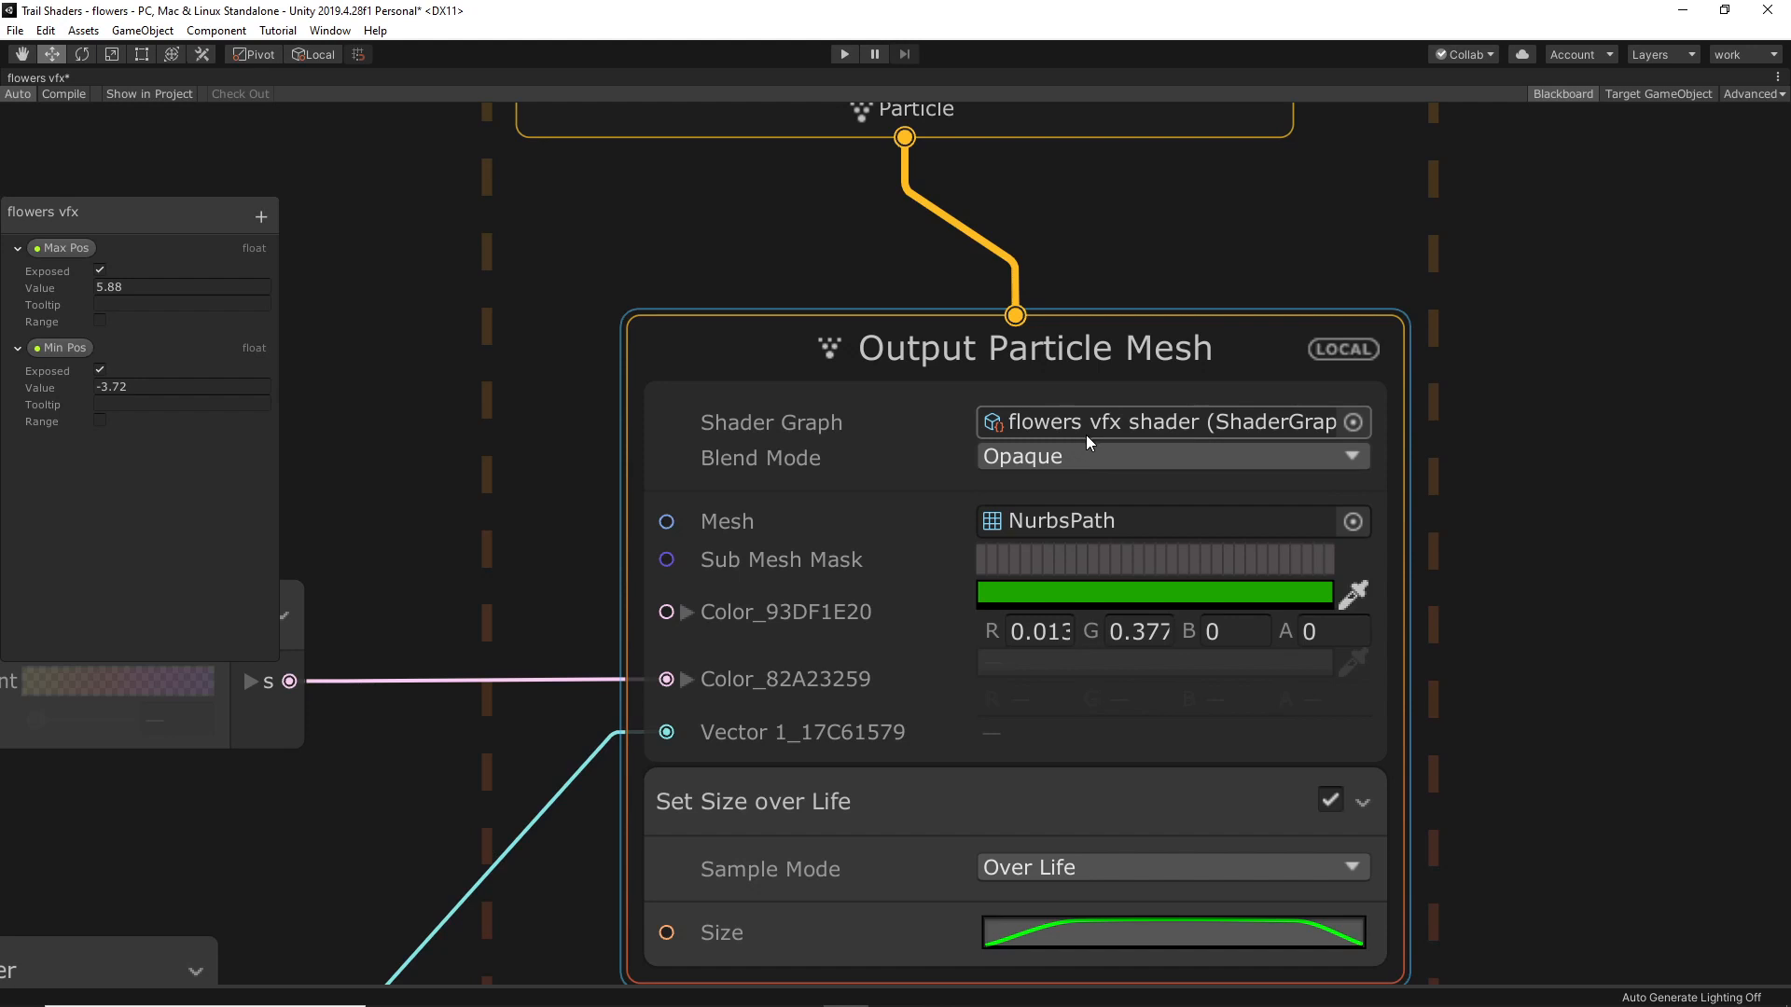
{"action": "left_click", "coordinate": [1352, 421]}
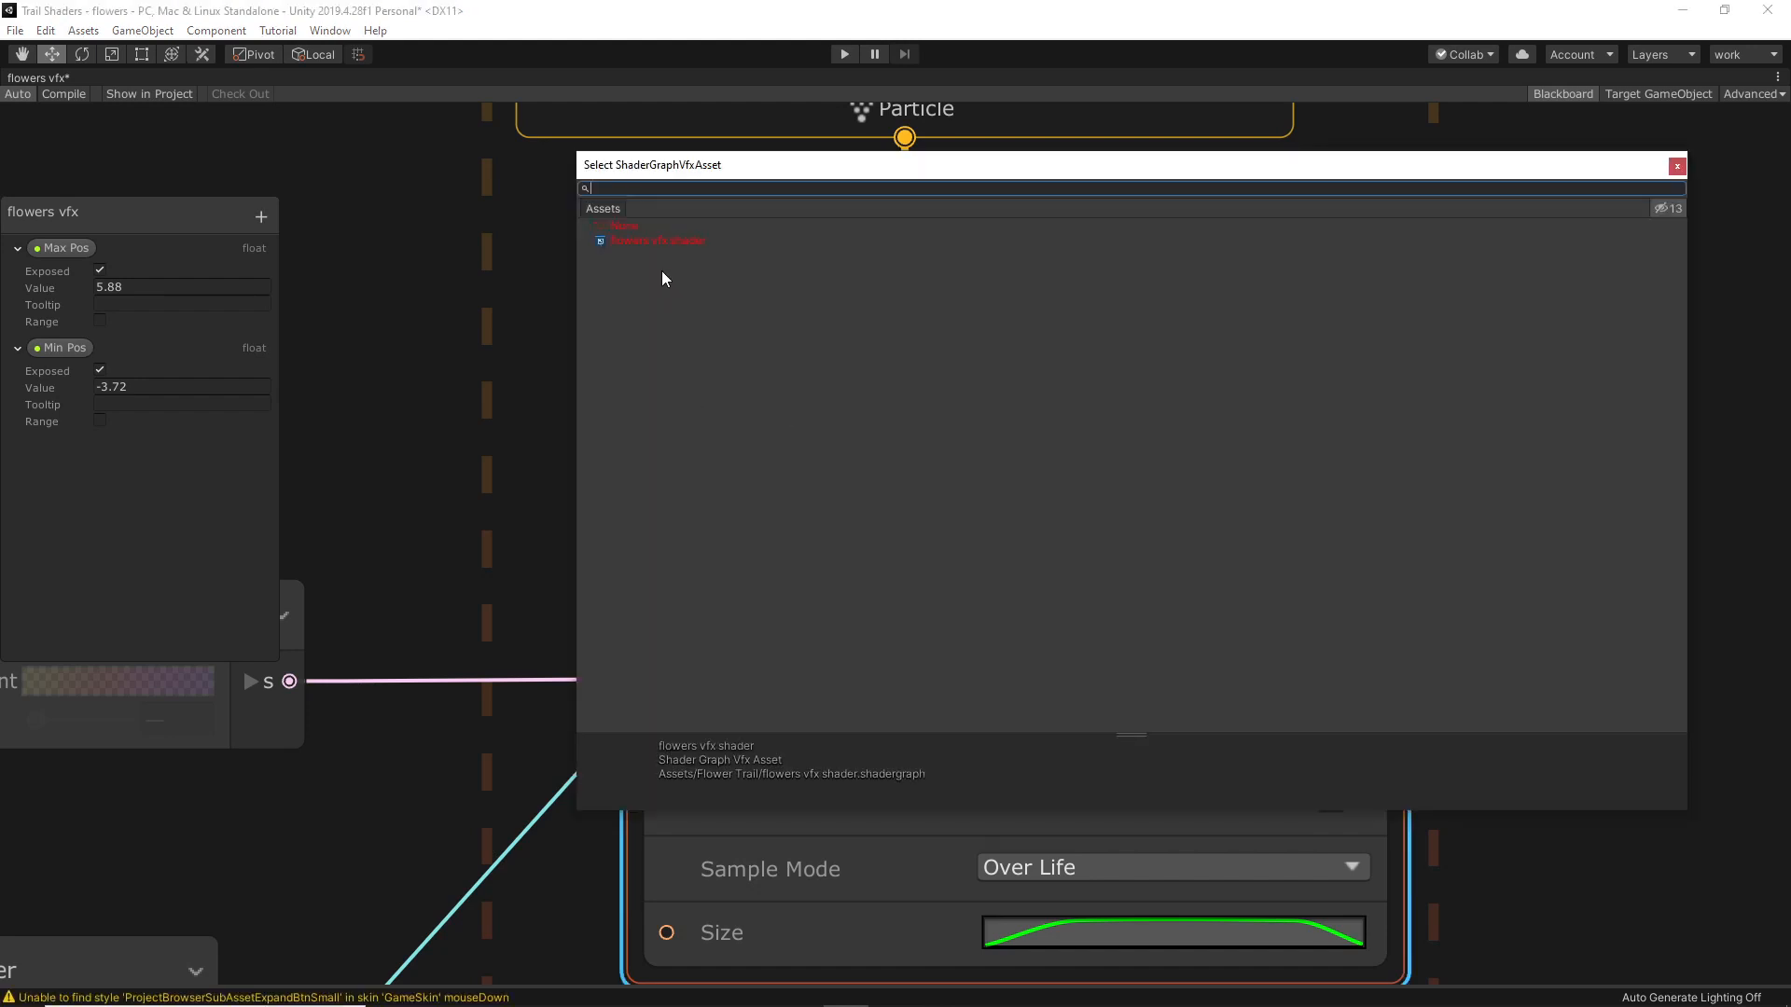
{"action": "left_click", "coordinate": [1676, 166]}
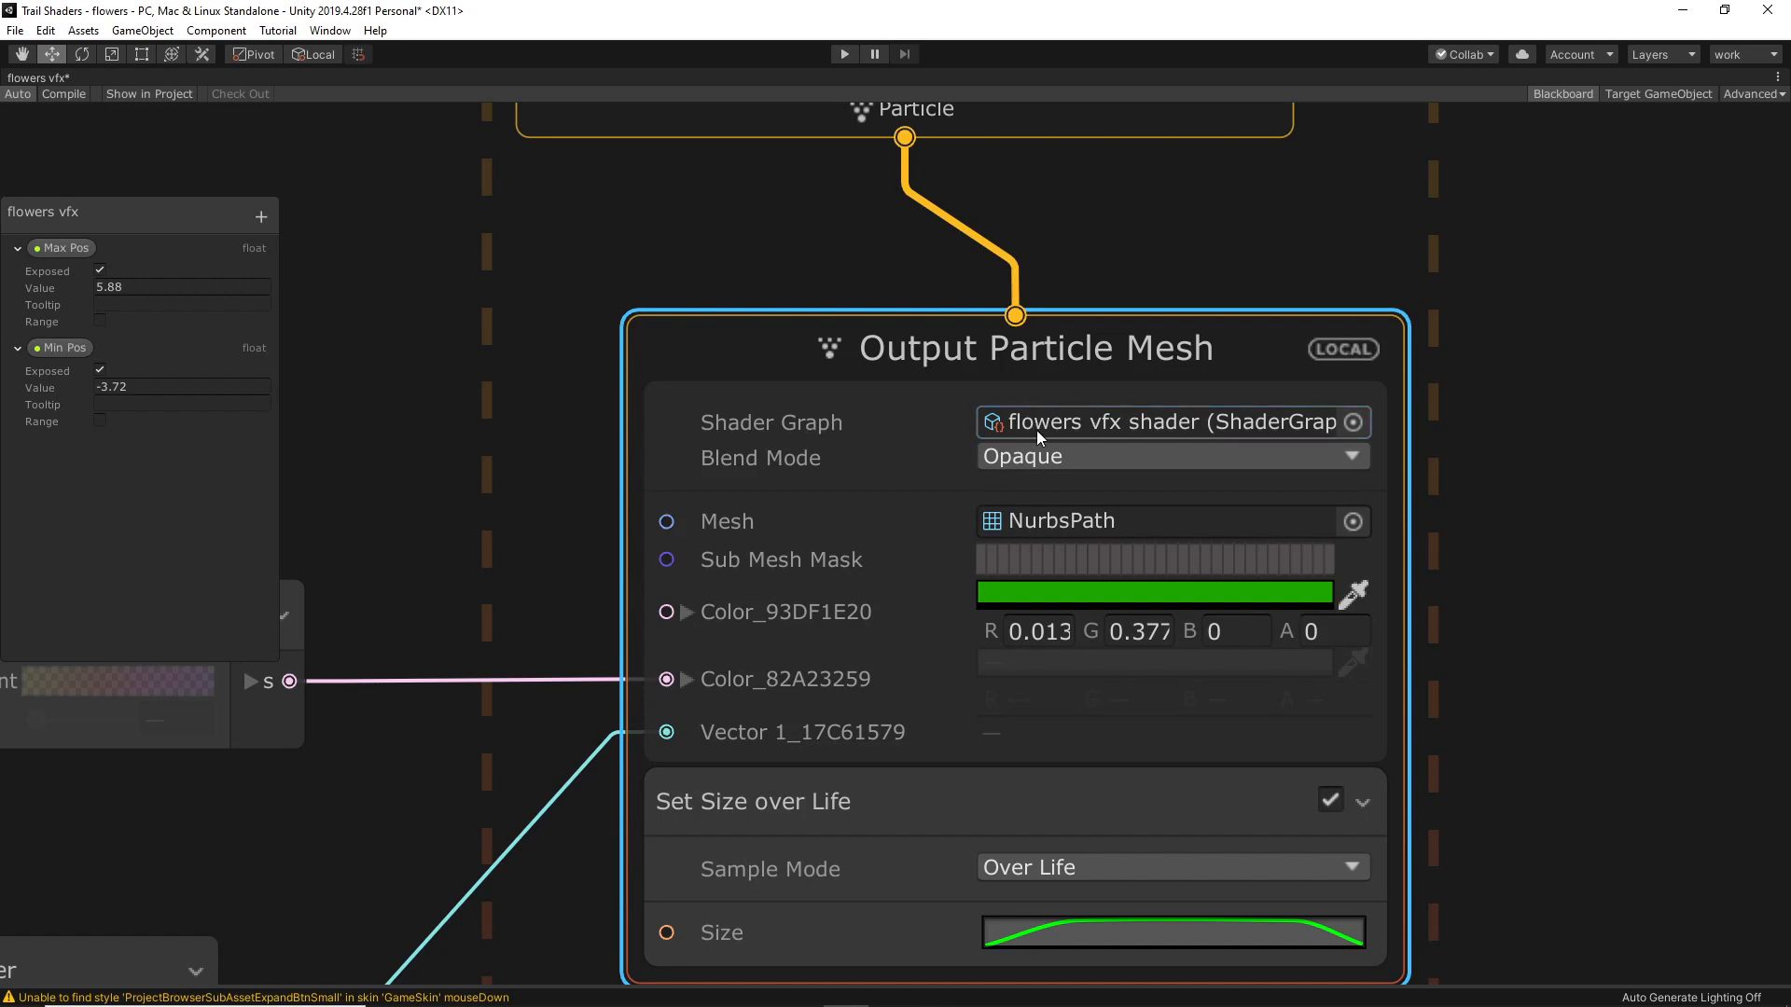
Restore the docked editor layout and review the experimental options in the Visual Effects preferences.
{"action": "key", "text": "shift+space"}
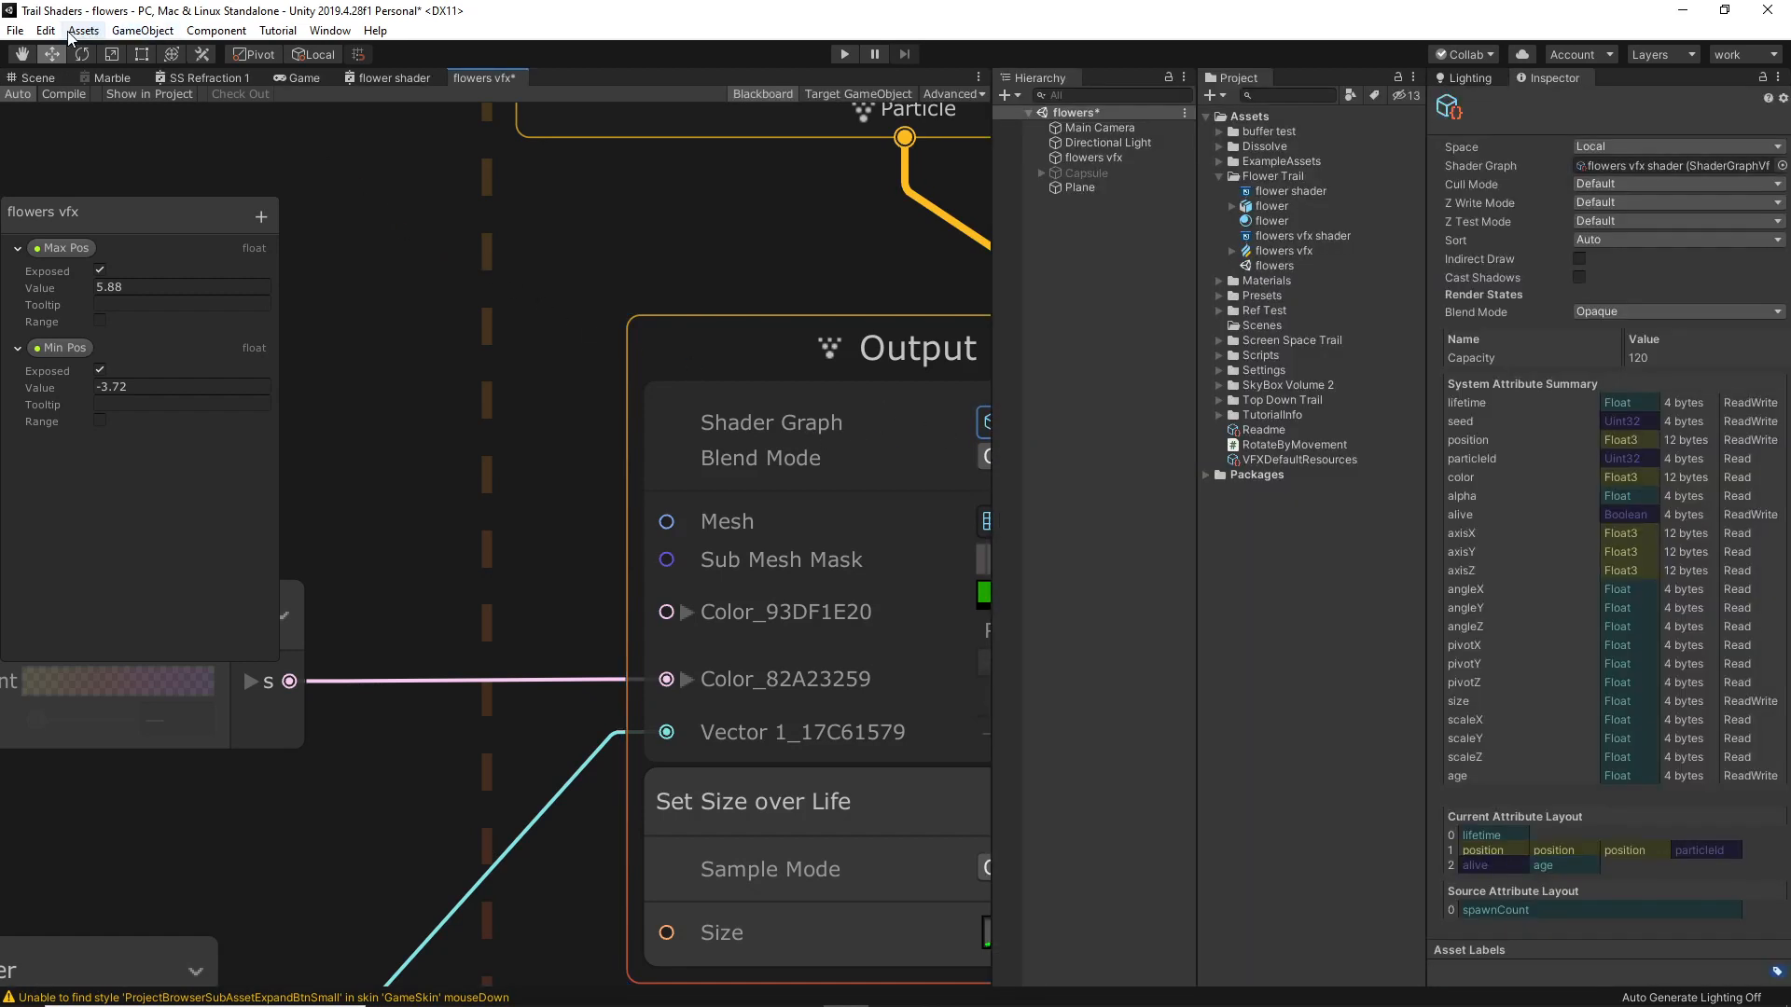
{"action": "left_click", "coordinate": [48, 33]}
{"action": "mouse_move", "coordinate": [83, 31]}
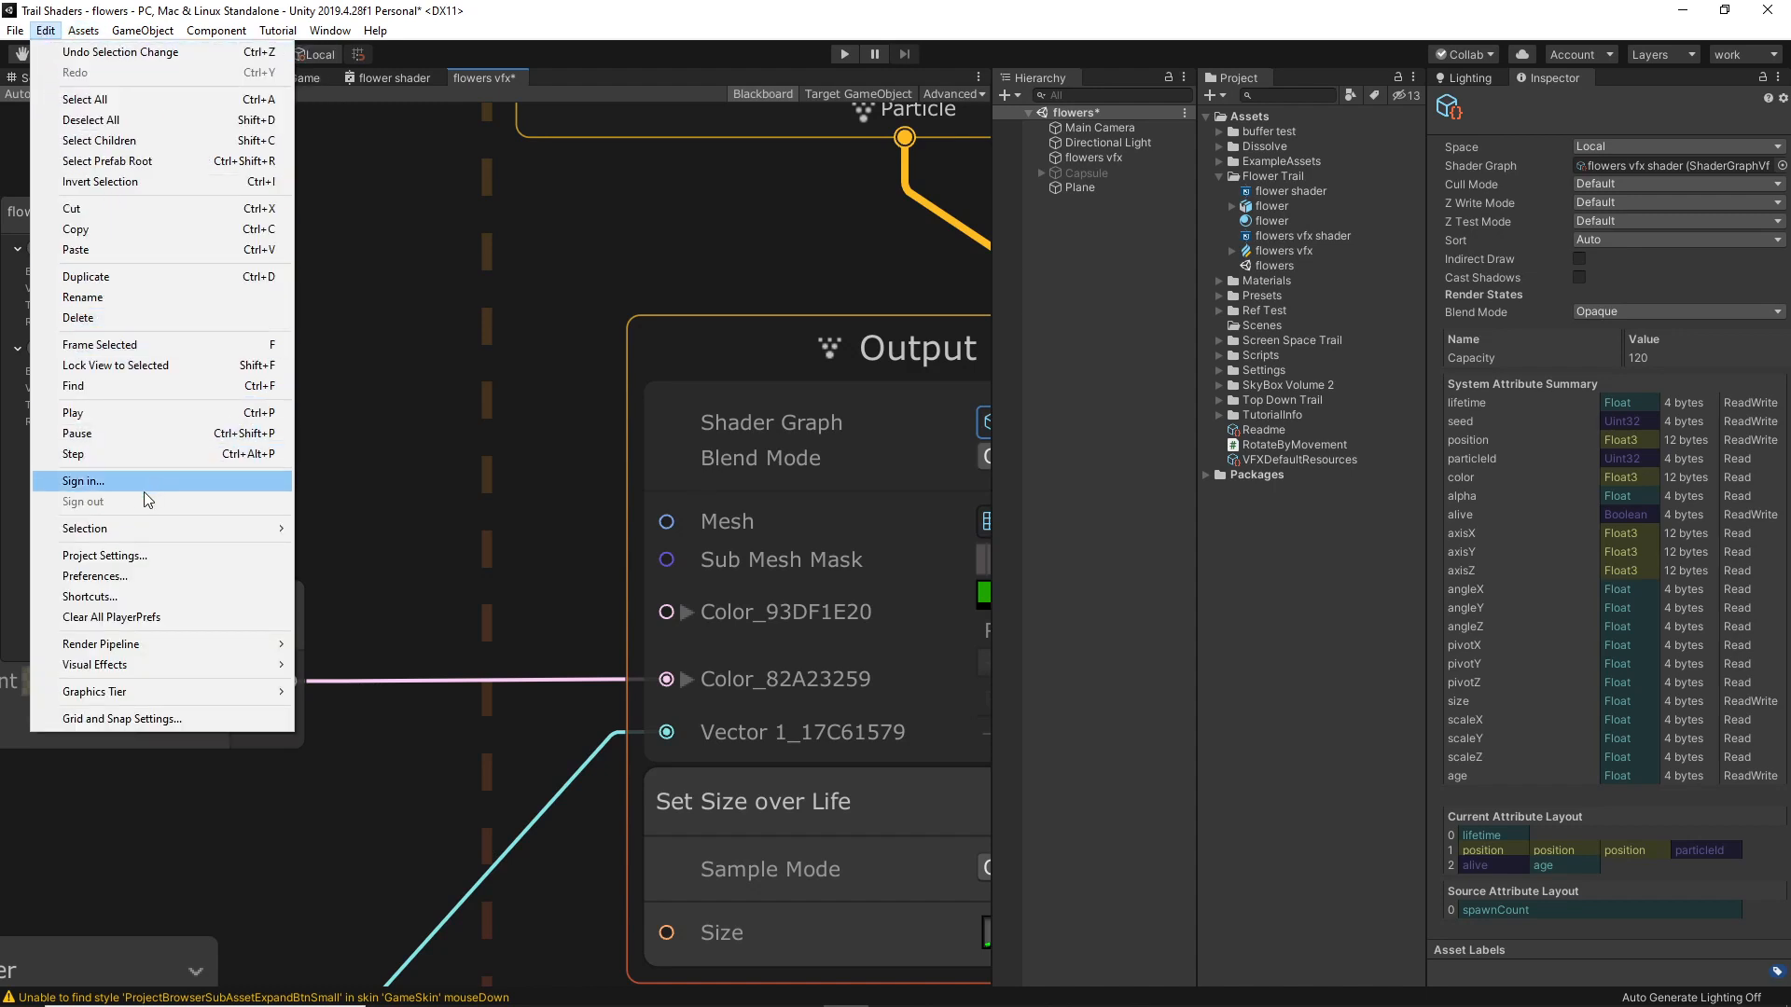
{"action": "left_click", "coordinate": [137, 575]}
{"action": "left_click", "coordinate": [502, 420]}
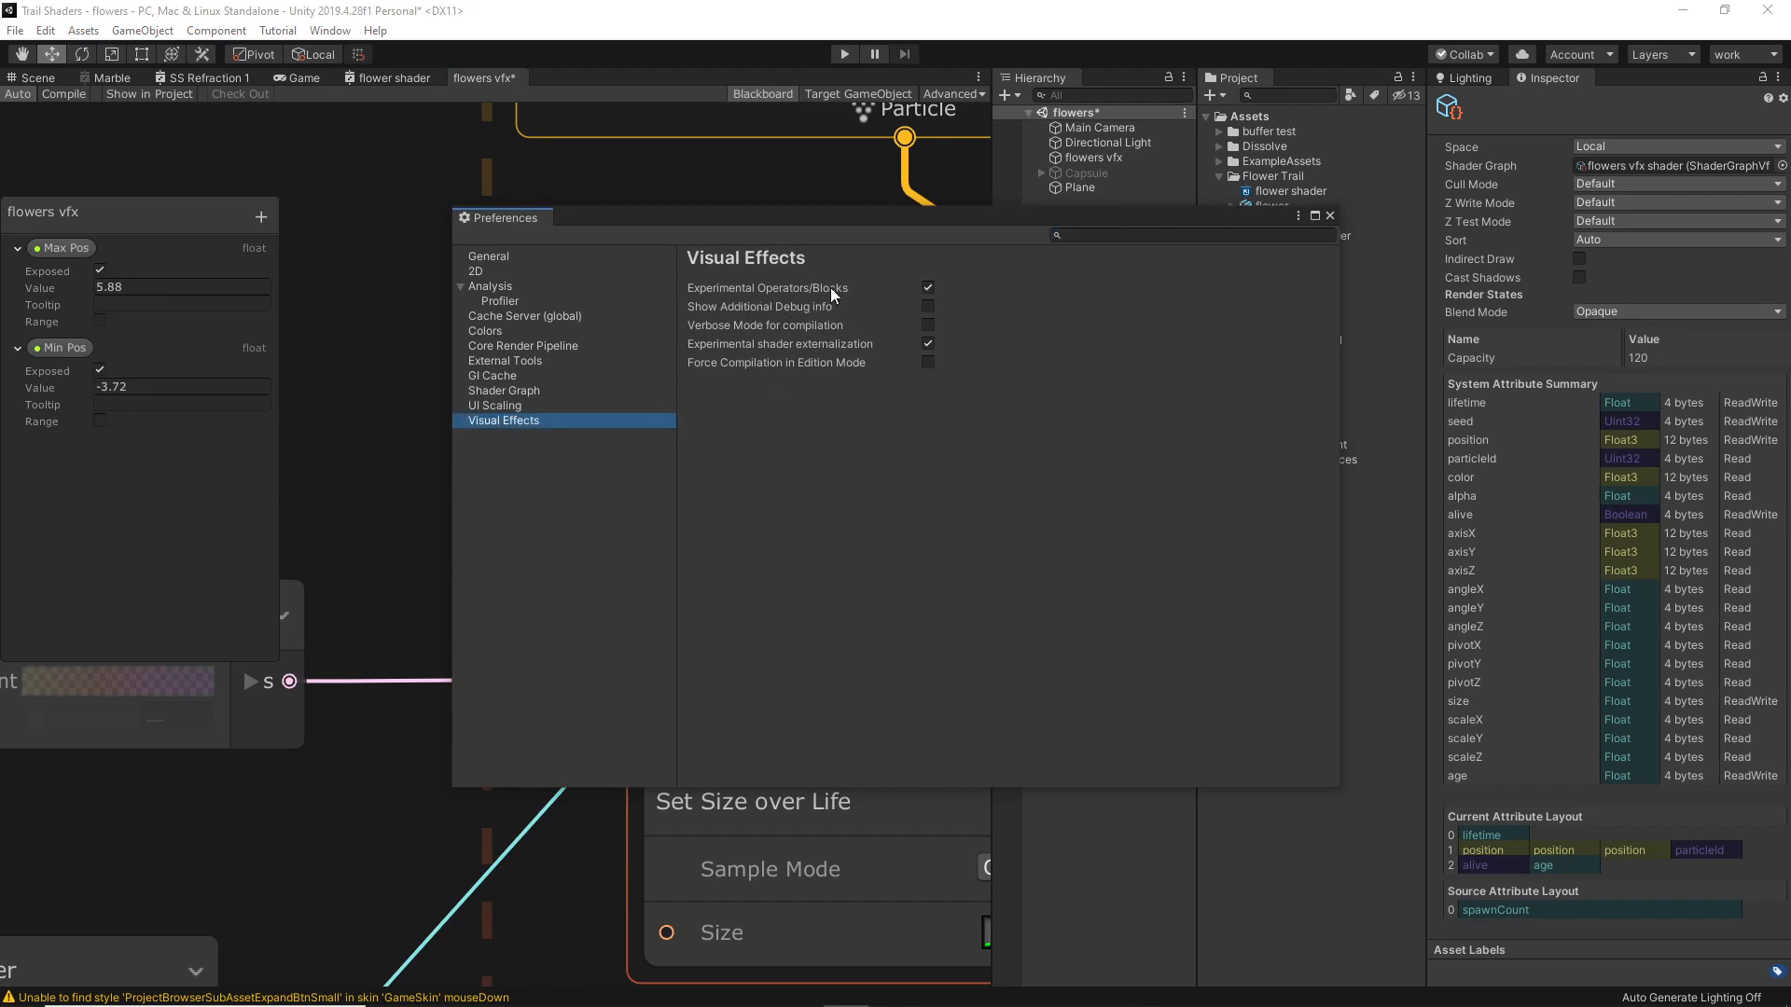
{"action": "left_click", "coordinate": [1330, 215]}
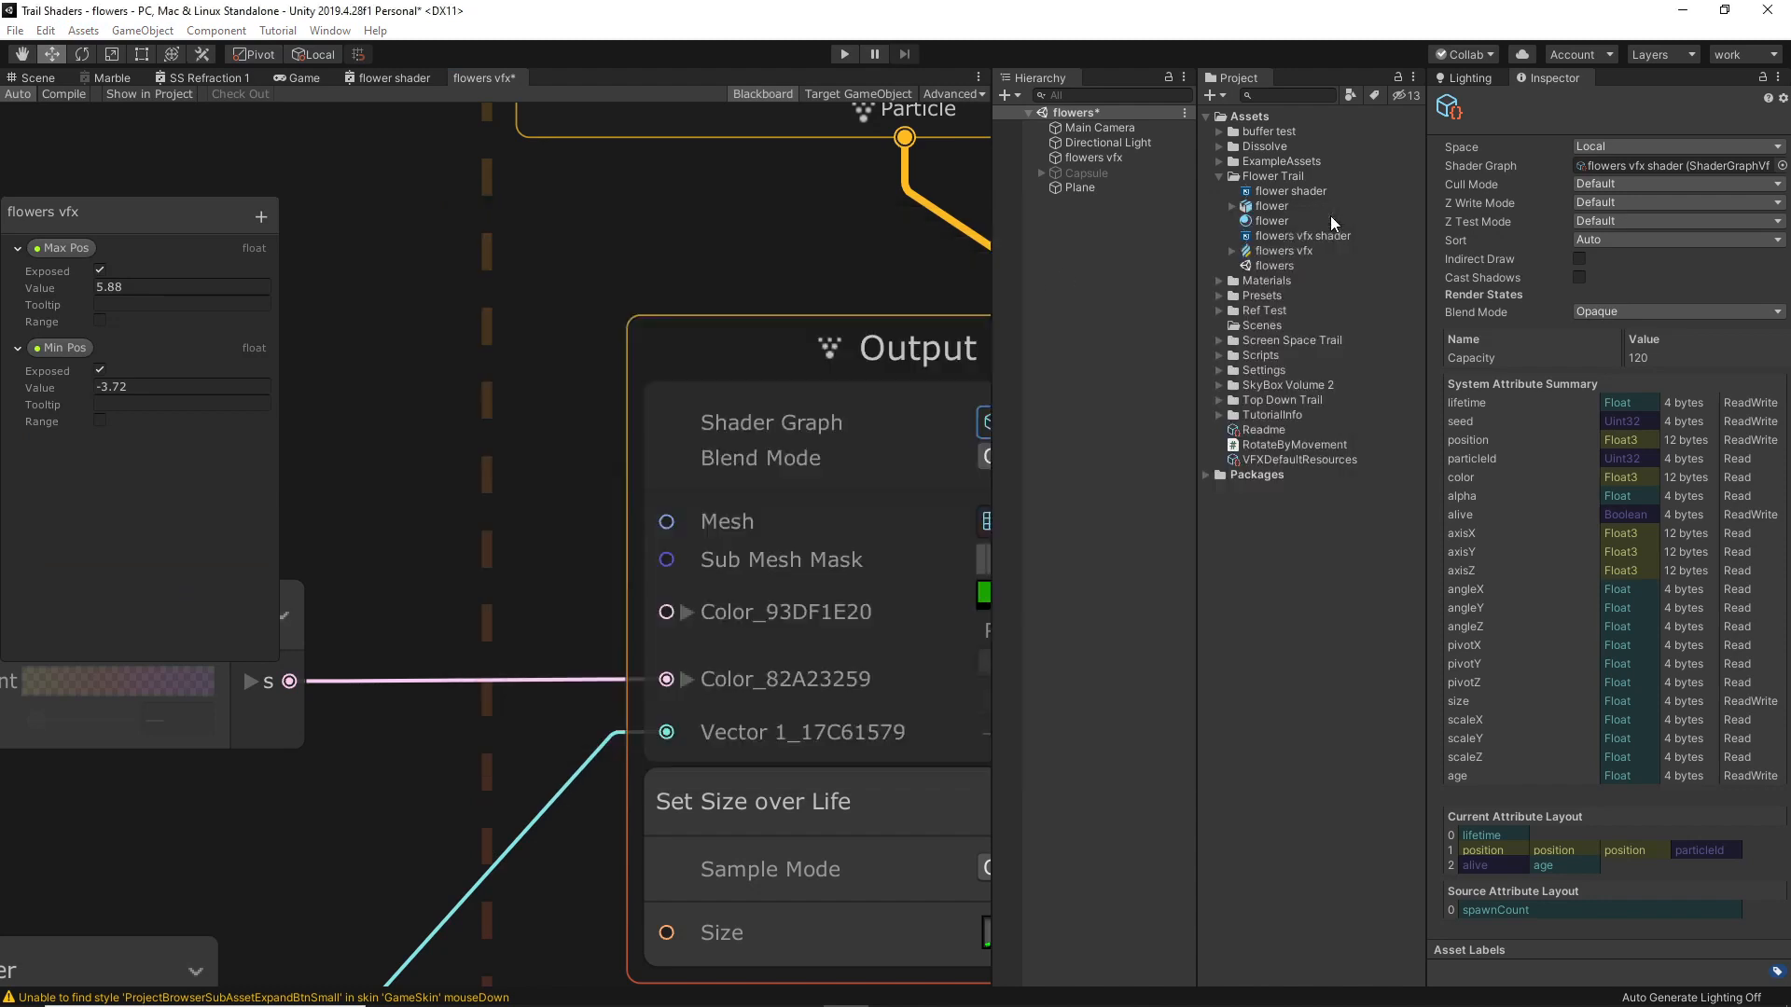
Examine the Output Particle Mesh context's shader graph, mesh, color and vector properties.
{"action": "left_click", "coordinate": [712, 516]}
{"action": "middle_click_drag", "start_coordinate": [803, 260], "coordinate": [593, 260]}
{"action": "scroll", "coordinate": [595, 267], "scroll_direction": "down", "scroll_amount": 3}
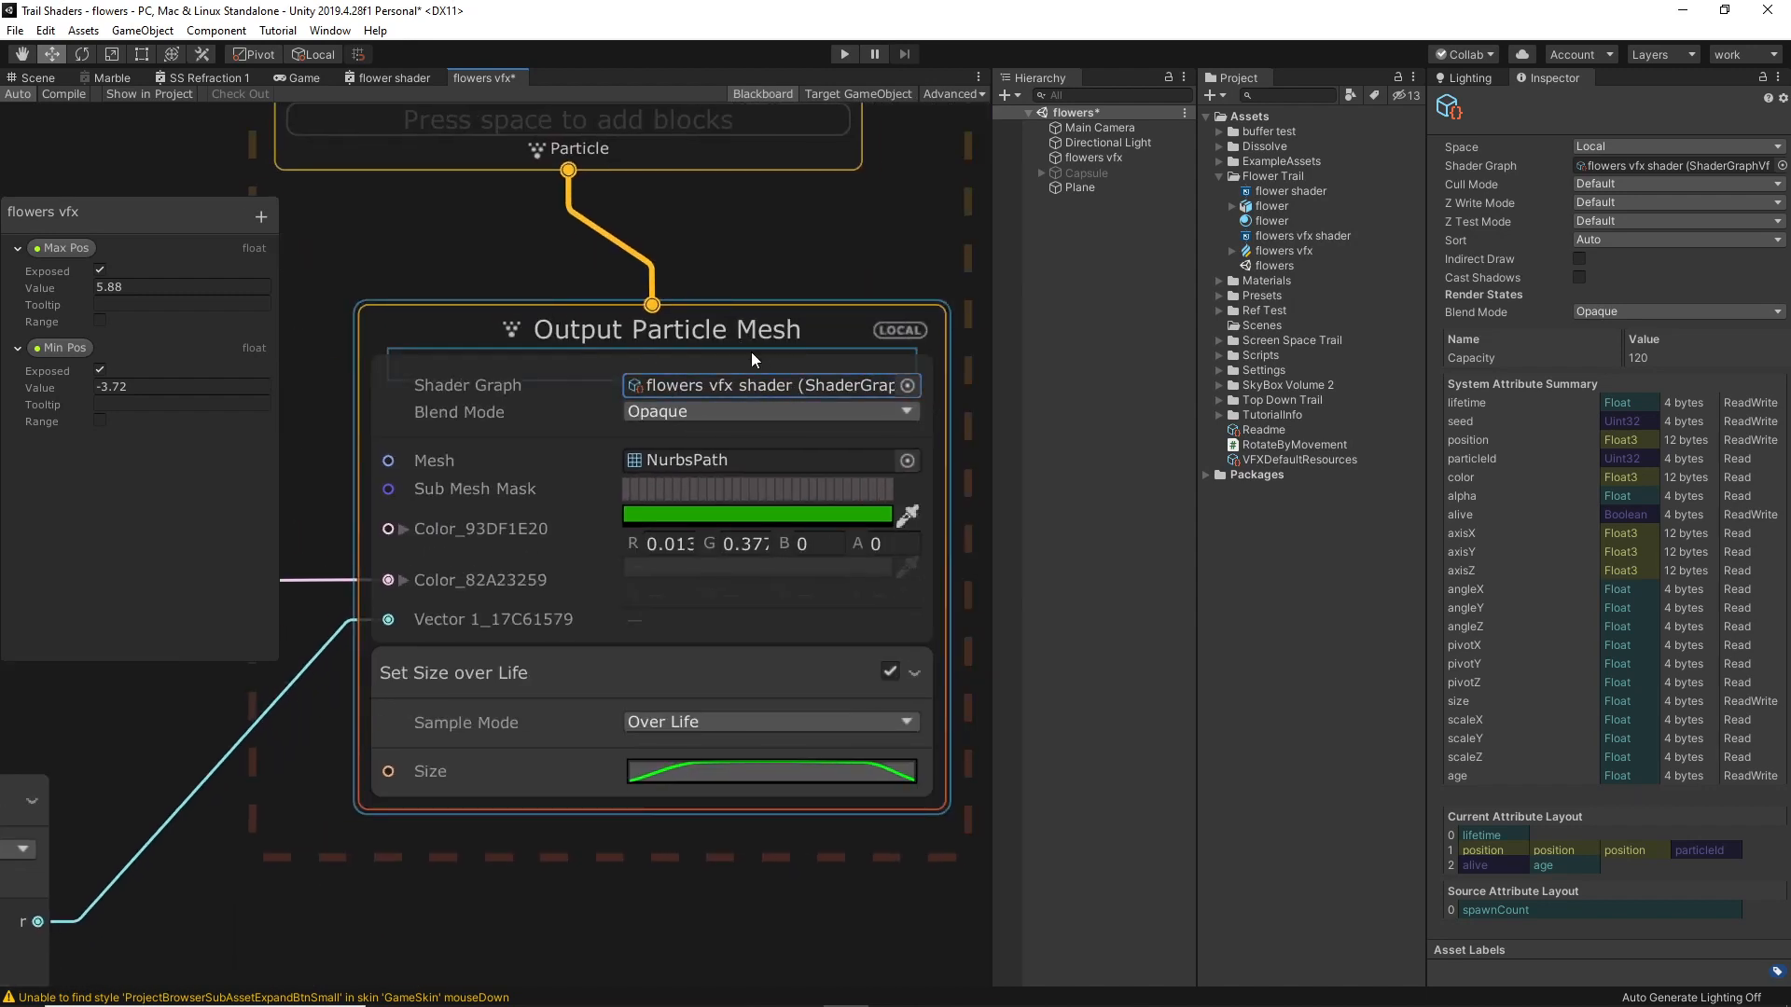
{"action": "left_click", "coordinate": [741, 256]}
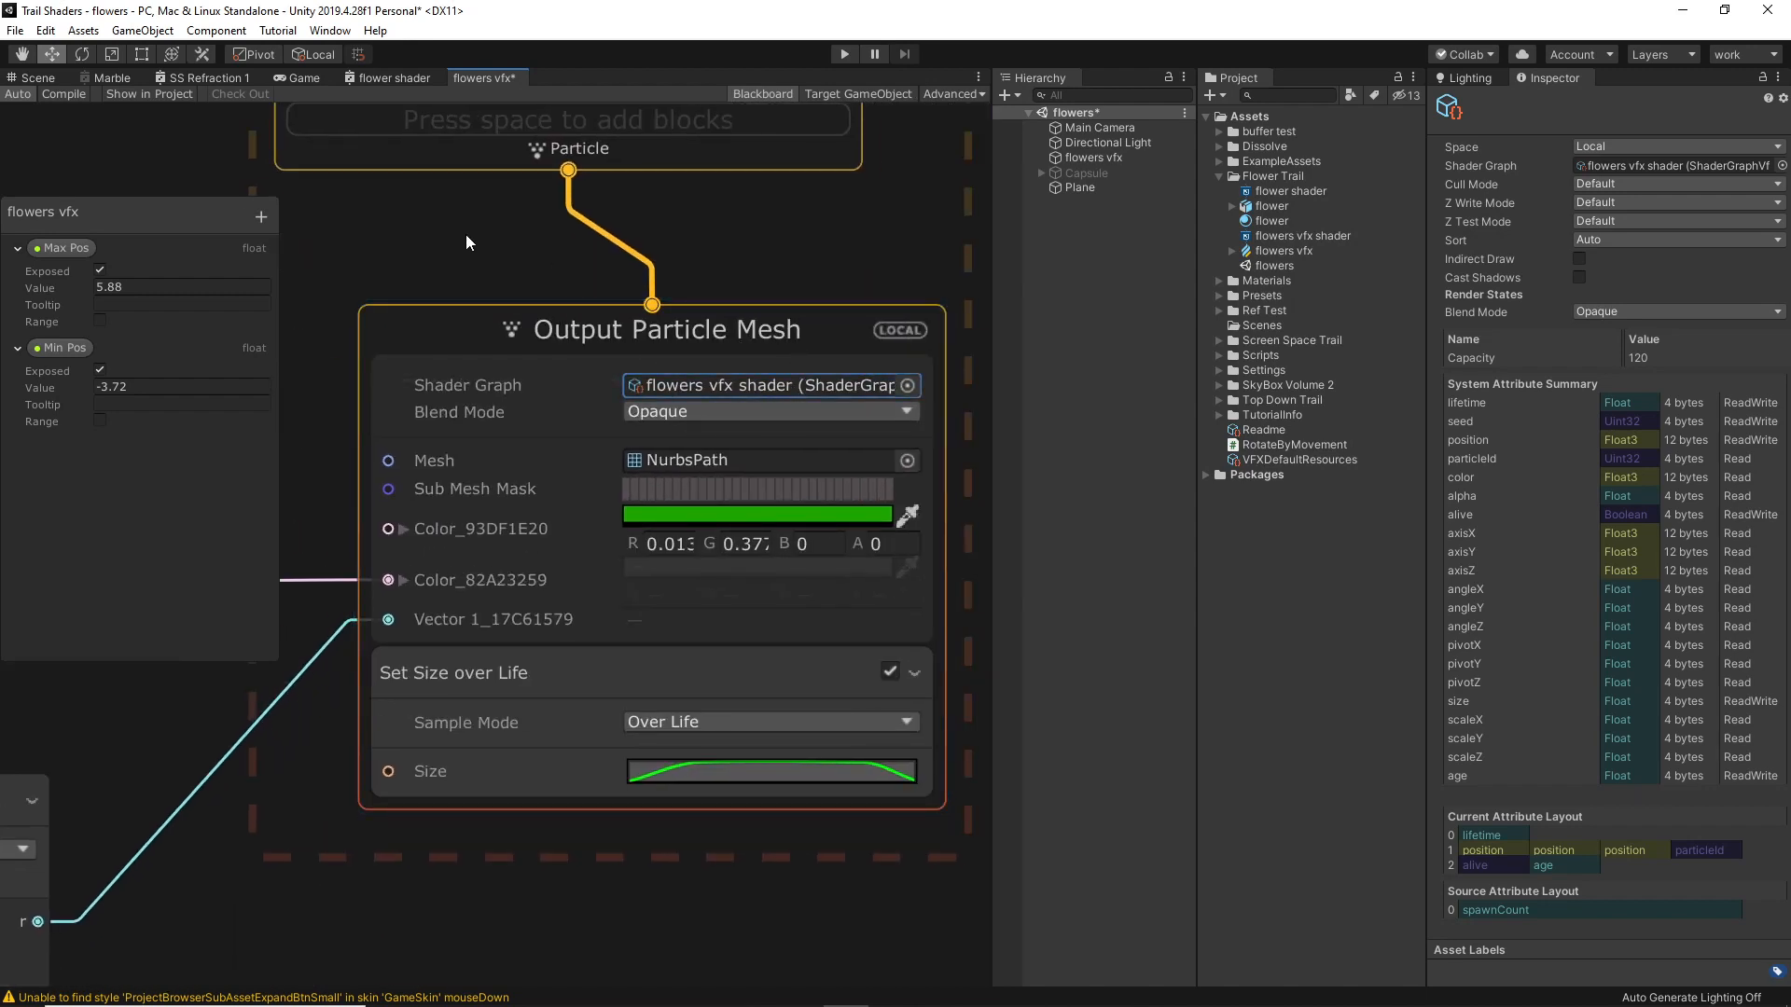
{"action": "middle_click_drag", "start_coordinate": [439, 235], "coordinate": [472, 235]}
{"action": "scroll", "coordinate": [470, 237], "scroll_direction": "down", "scroll_amount": 1}
{"action": "middle_click_drag", "start_coordinate": [353, 276], "coordinate": [416, 269]}
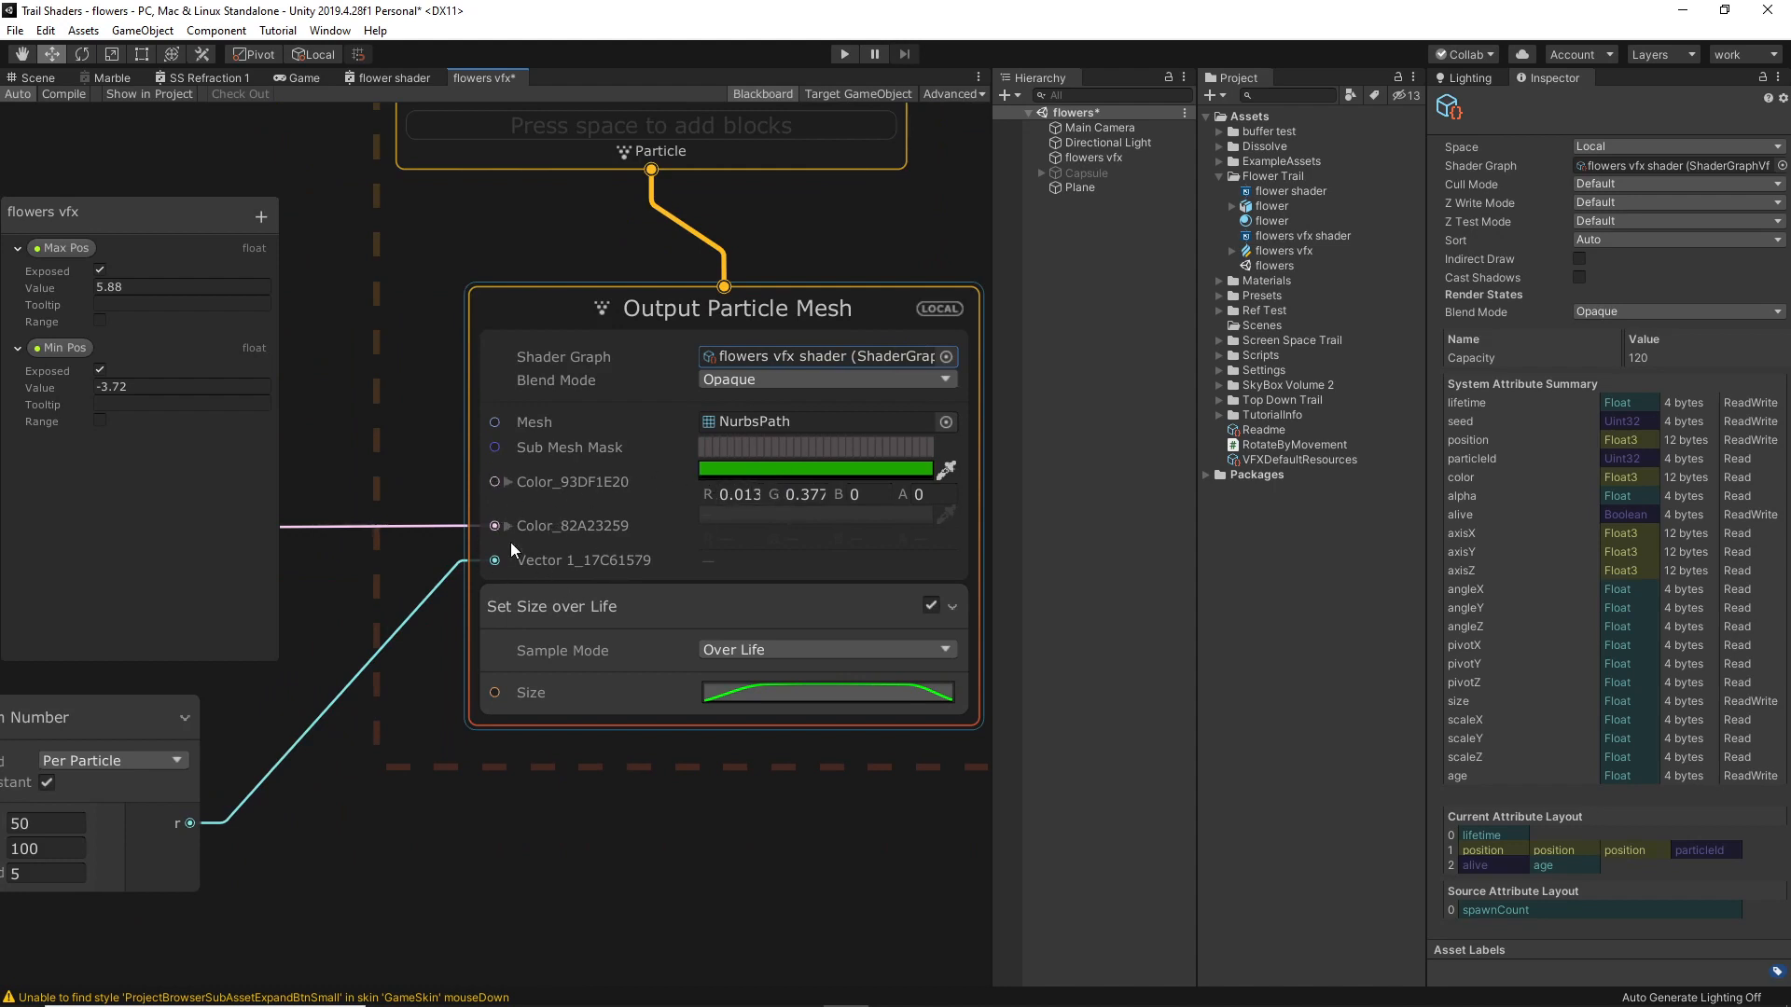
Reposition the Gradient node and the 0-to-1 Random Number node that feed Sample Gradient.
{"action": "middle_click_drag", "start_coordinate": [347, 454], "coordinate": [877, 449]}
{"action": "scroll", "coordinate": [681, 432], "scroll_direction": "down", "scroll_amount": 2}
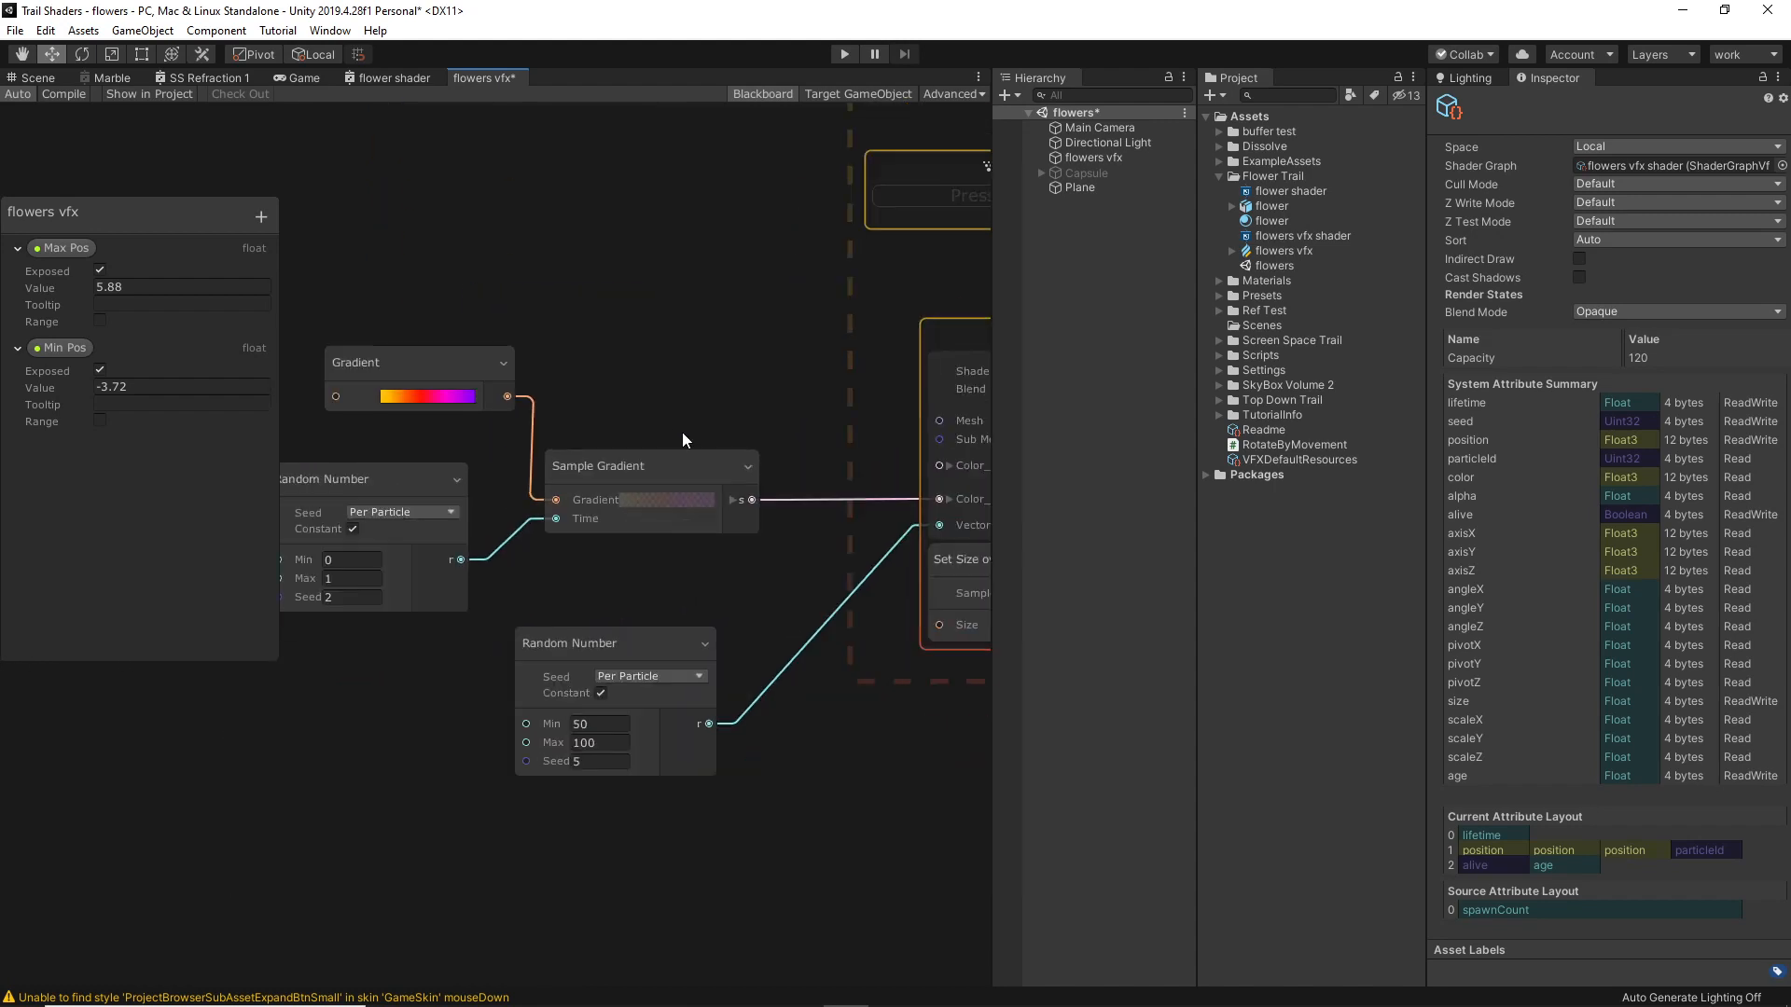
{"action": "middle_click_drag", "start_coordinate": [503, 417], "coordinate": [539, 386]}
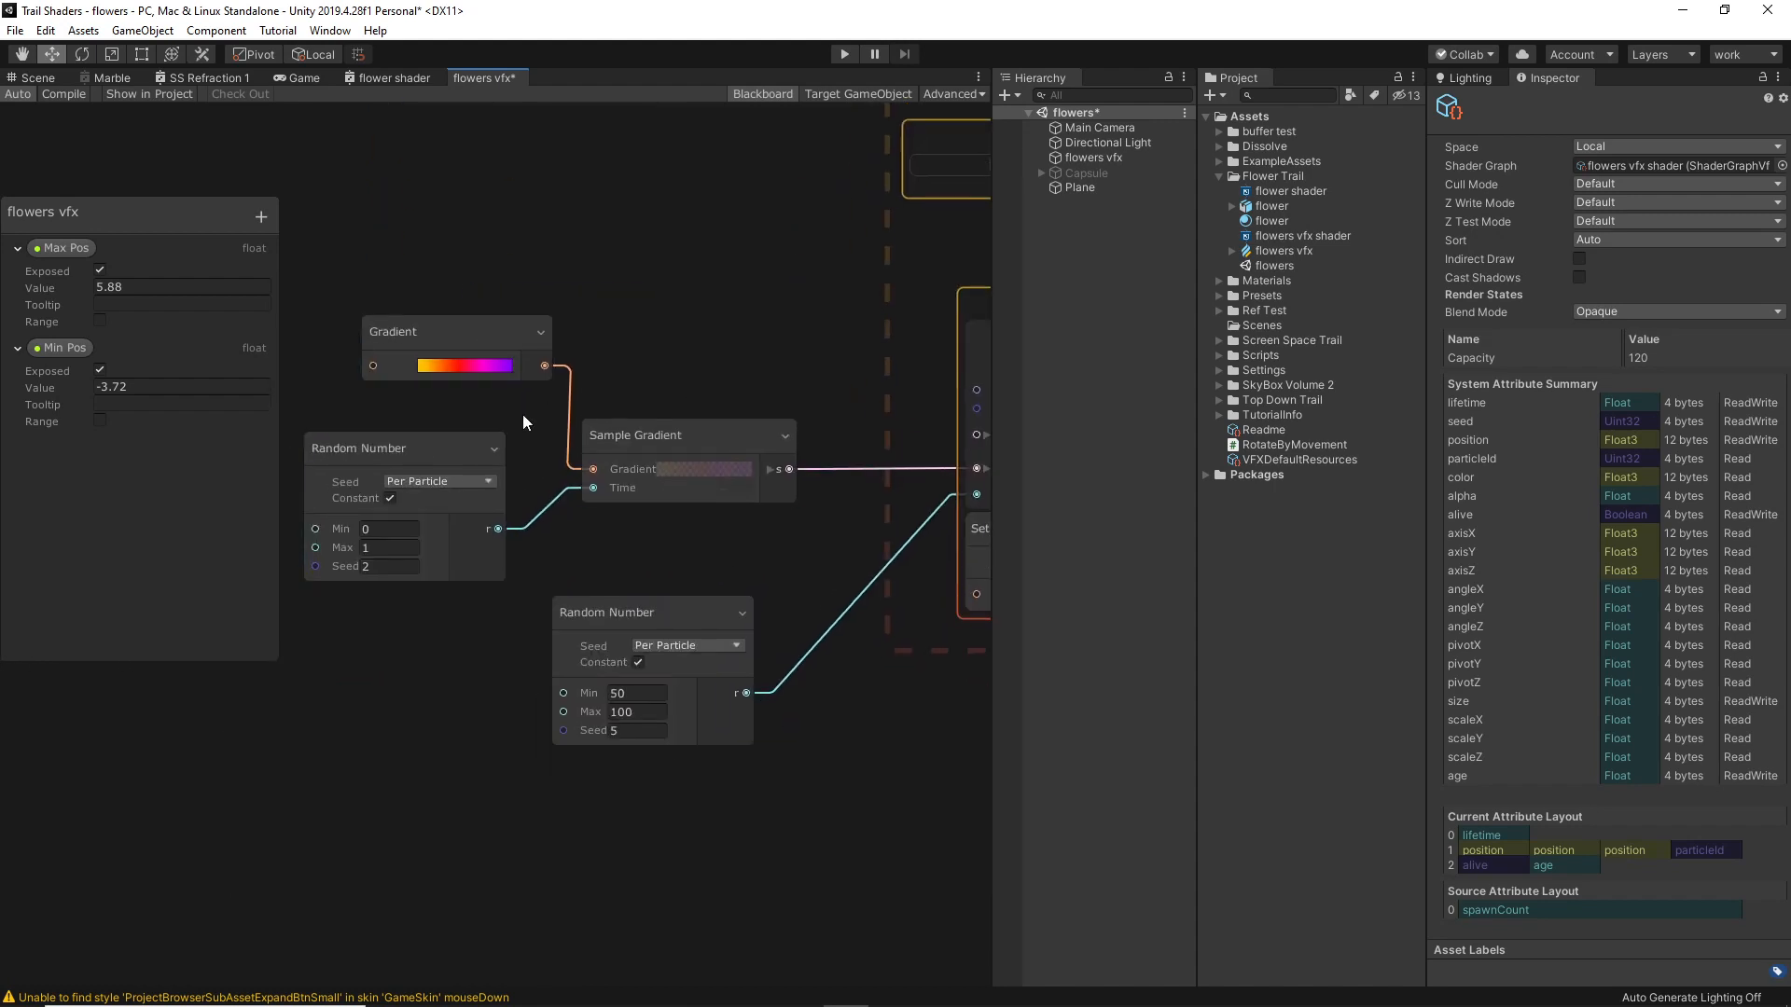
{"action": "left_click_drag", "start_coordinate": [427, 336], "coordinate": [388, 333]}
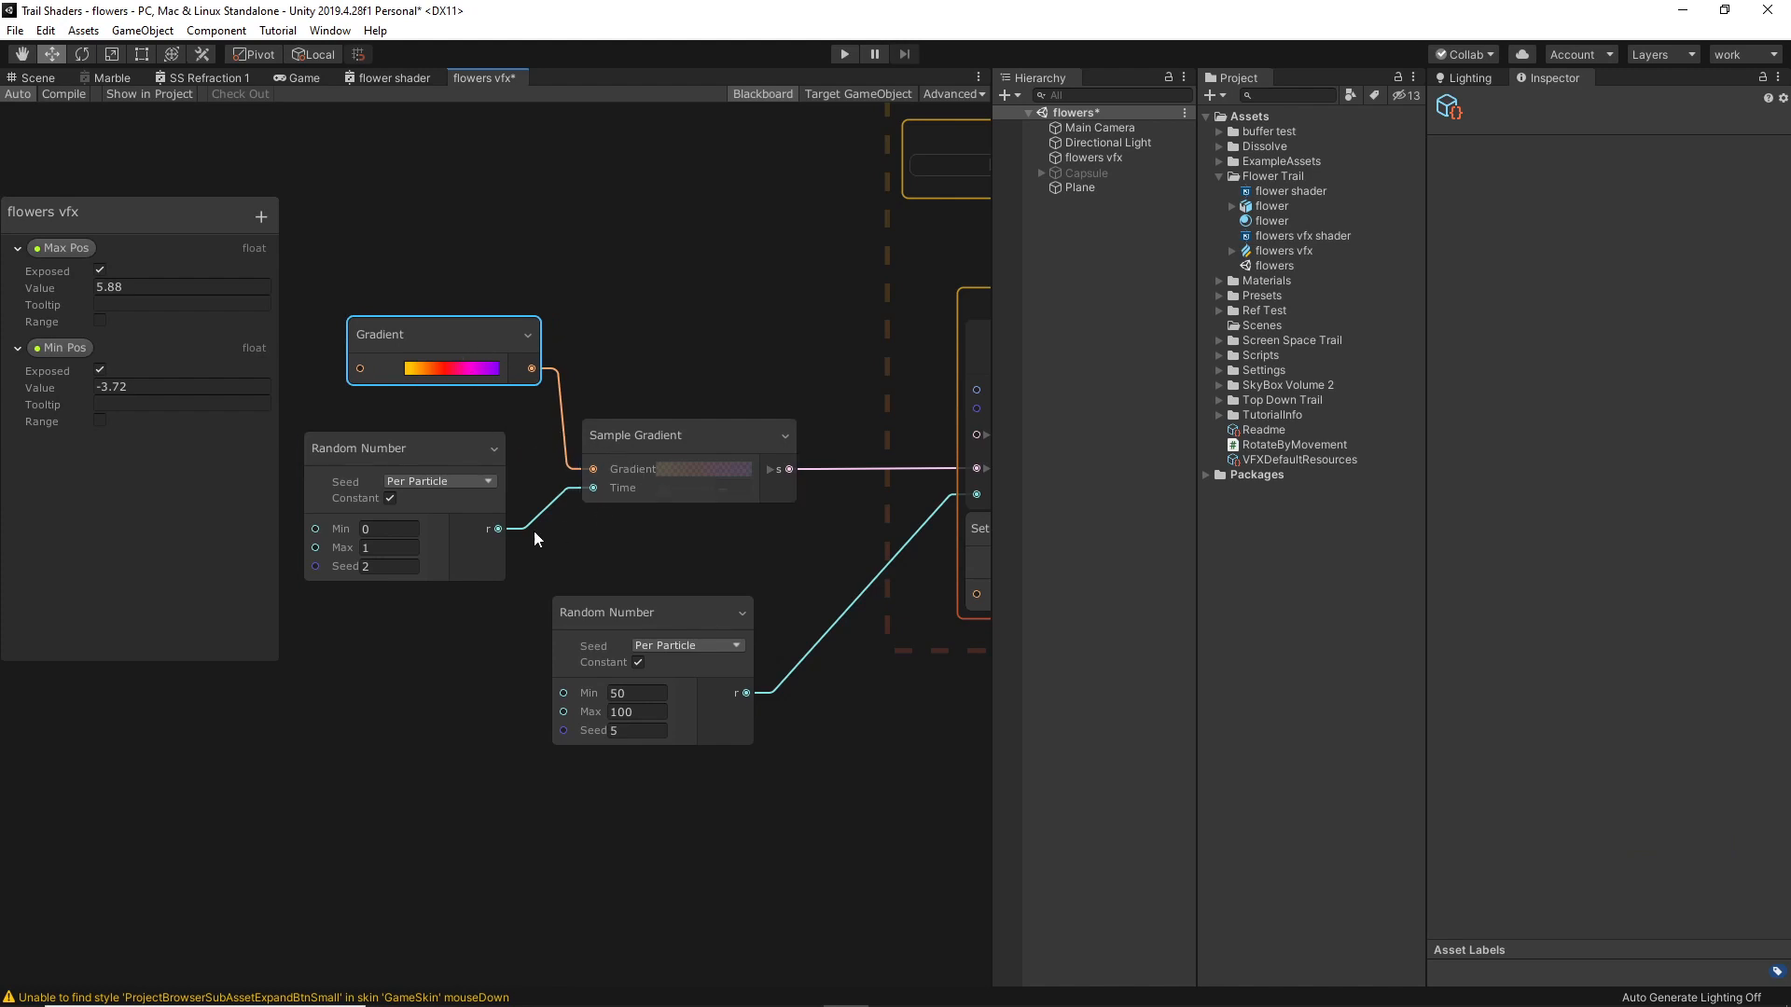
{"action": "left_click_drag", "start_coordinate": [337, 457], "coordinate": [341, 451]}
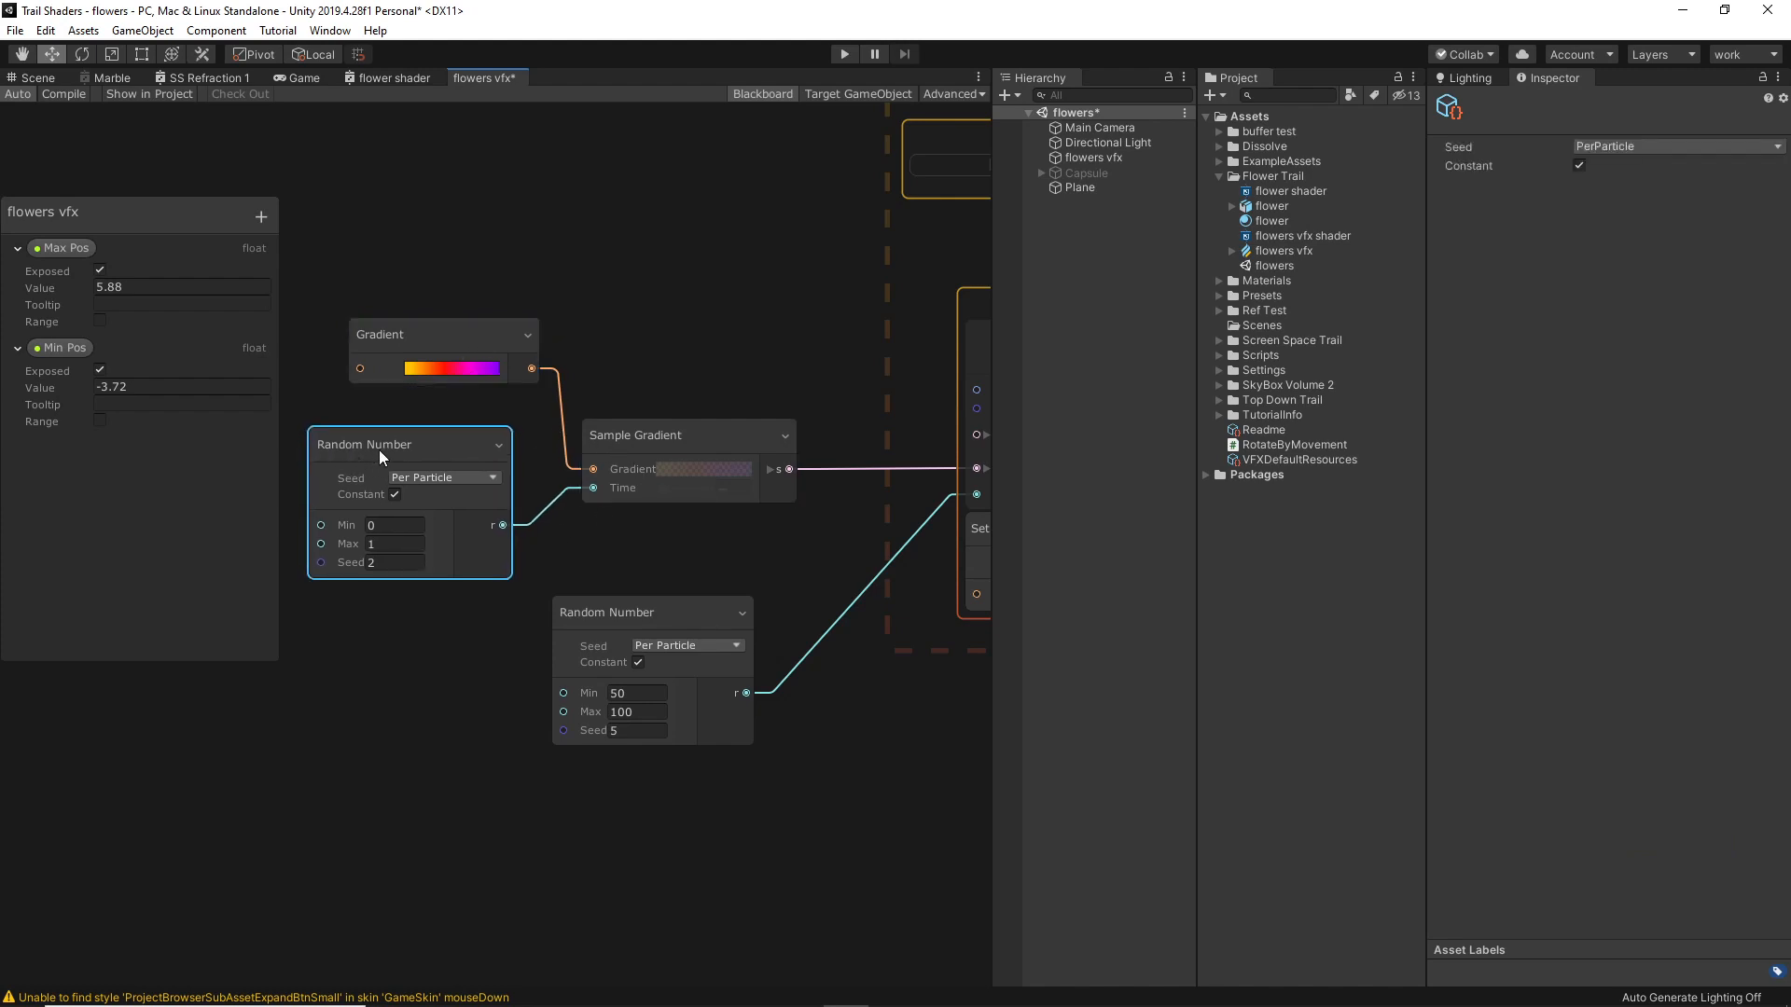
Examine how the per-particle Random Number node with range 50 to 100 feeds the output context's Vector 1 input.
{"action": "middle_click_drag", "start_coordinate": [709, 539], "coordinate": [471, 552]}
{"action": "scroll", "coordinate": [893, 573], "scroll_direction": "up", "scroll_amount": 4}
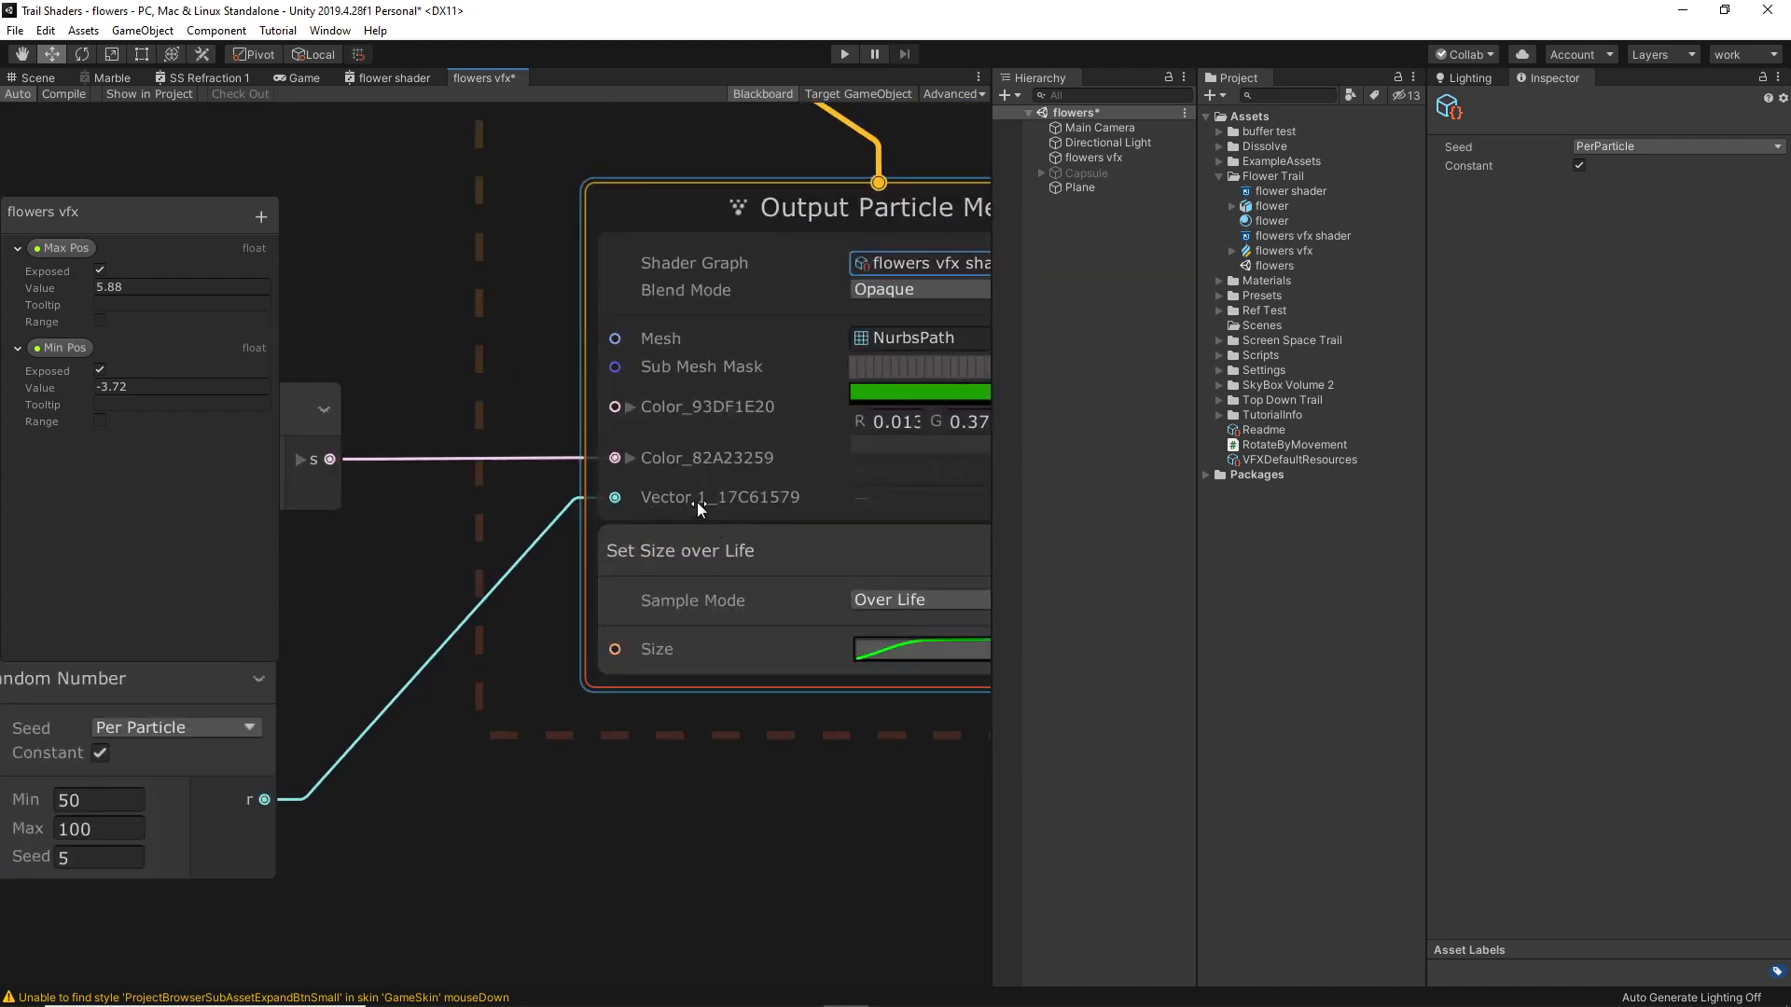
{"action": "middle_click_drag", "start_coordinate": [449, 606], "coordinate": [768, 527]}
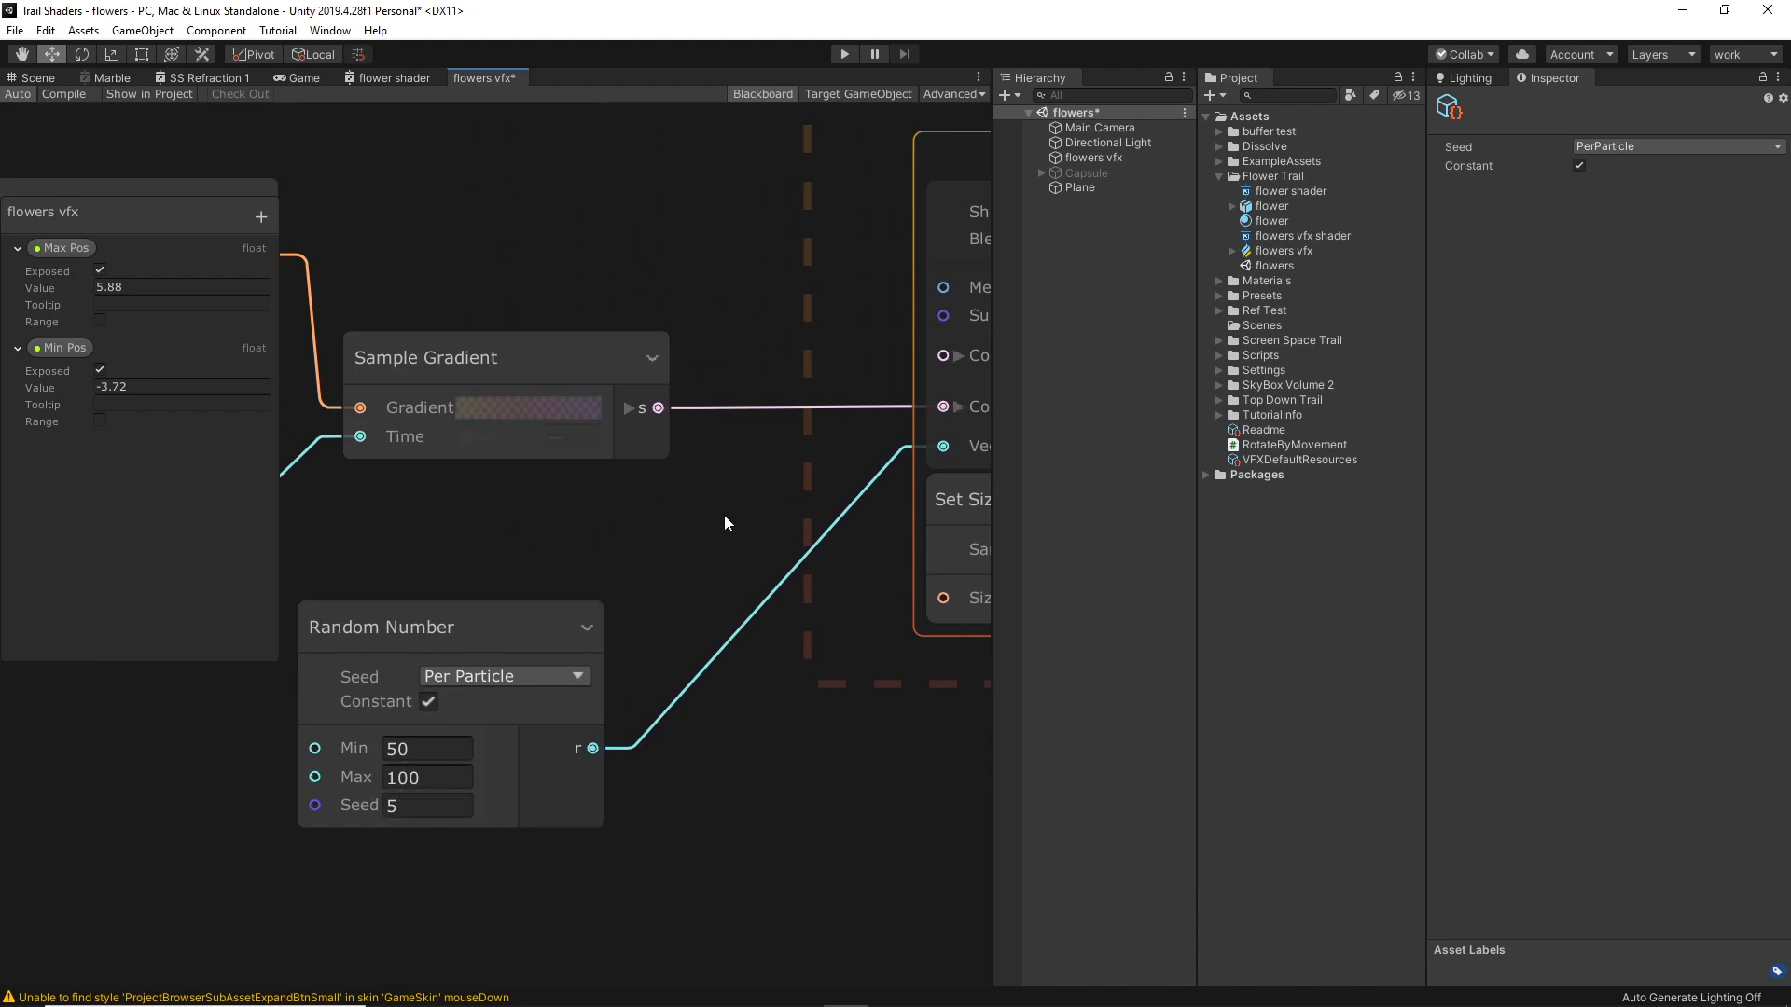
{"action": "middle_click_drag", "start_coordinate": [750, 465], "coordinate": [284, 720]}
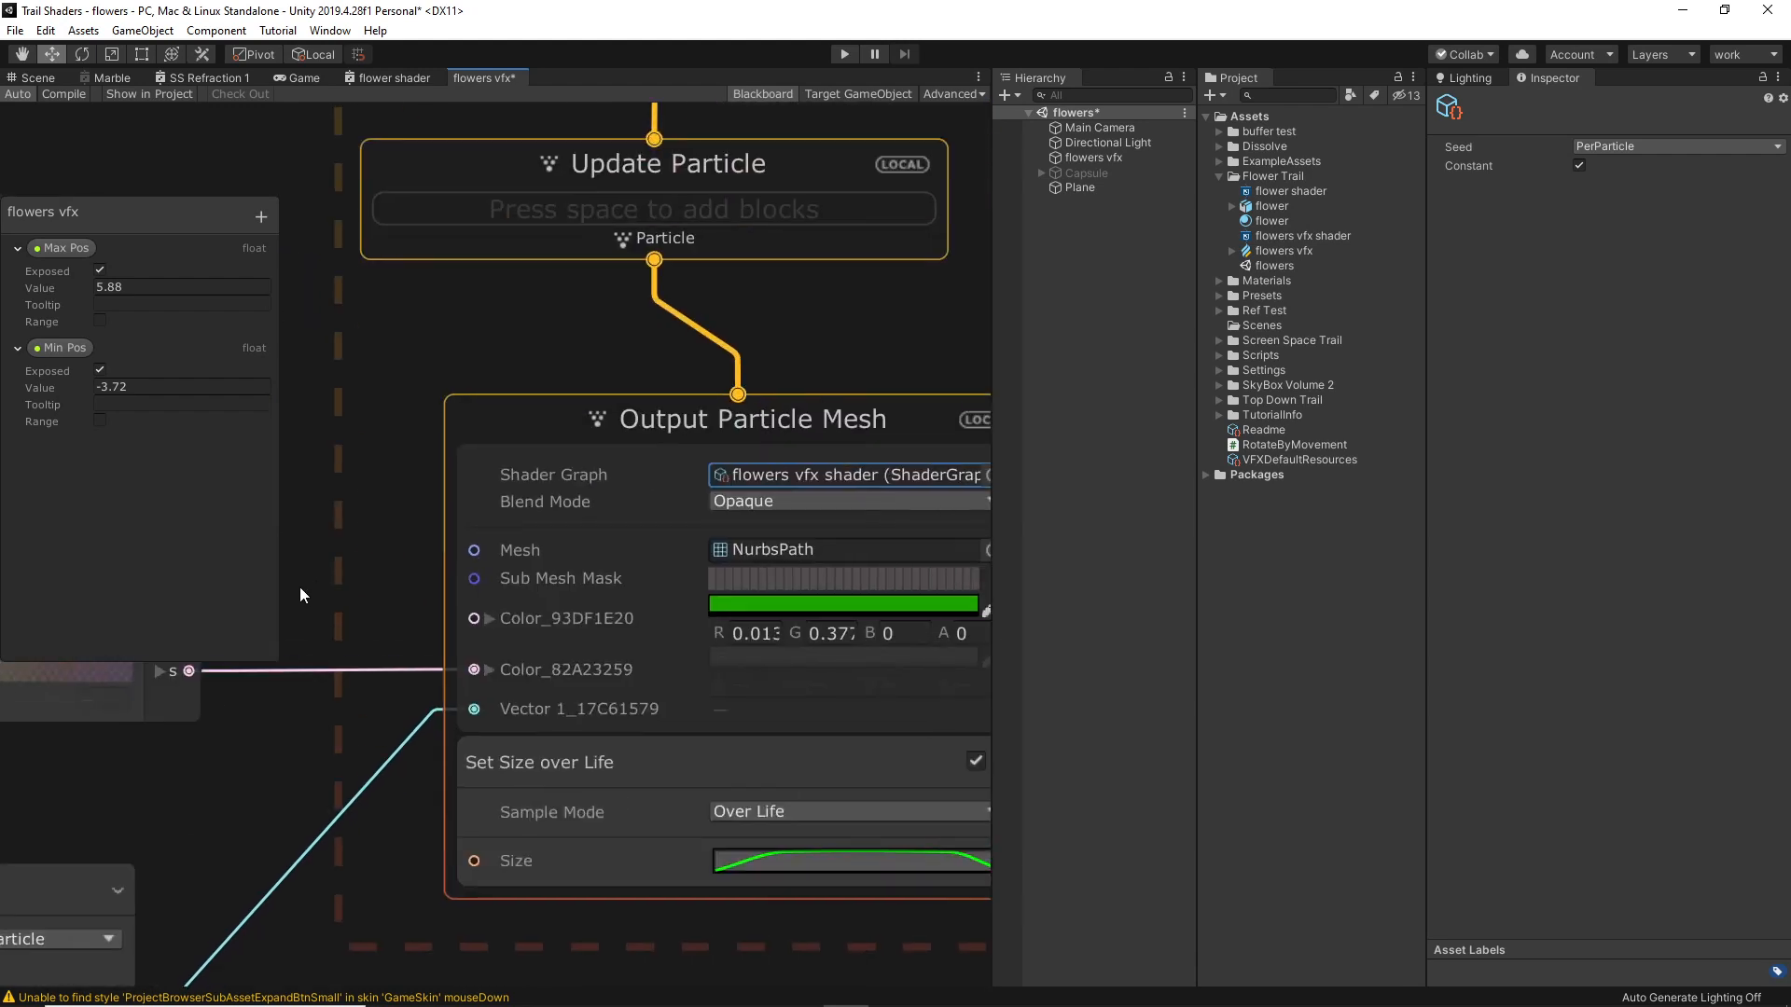
{"action": "left_click", "coordinate": [500, 337]}
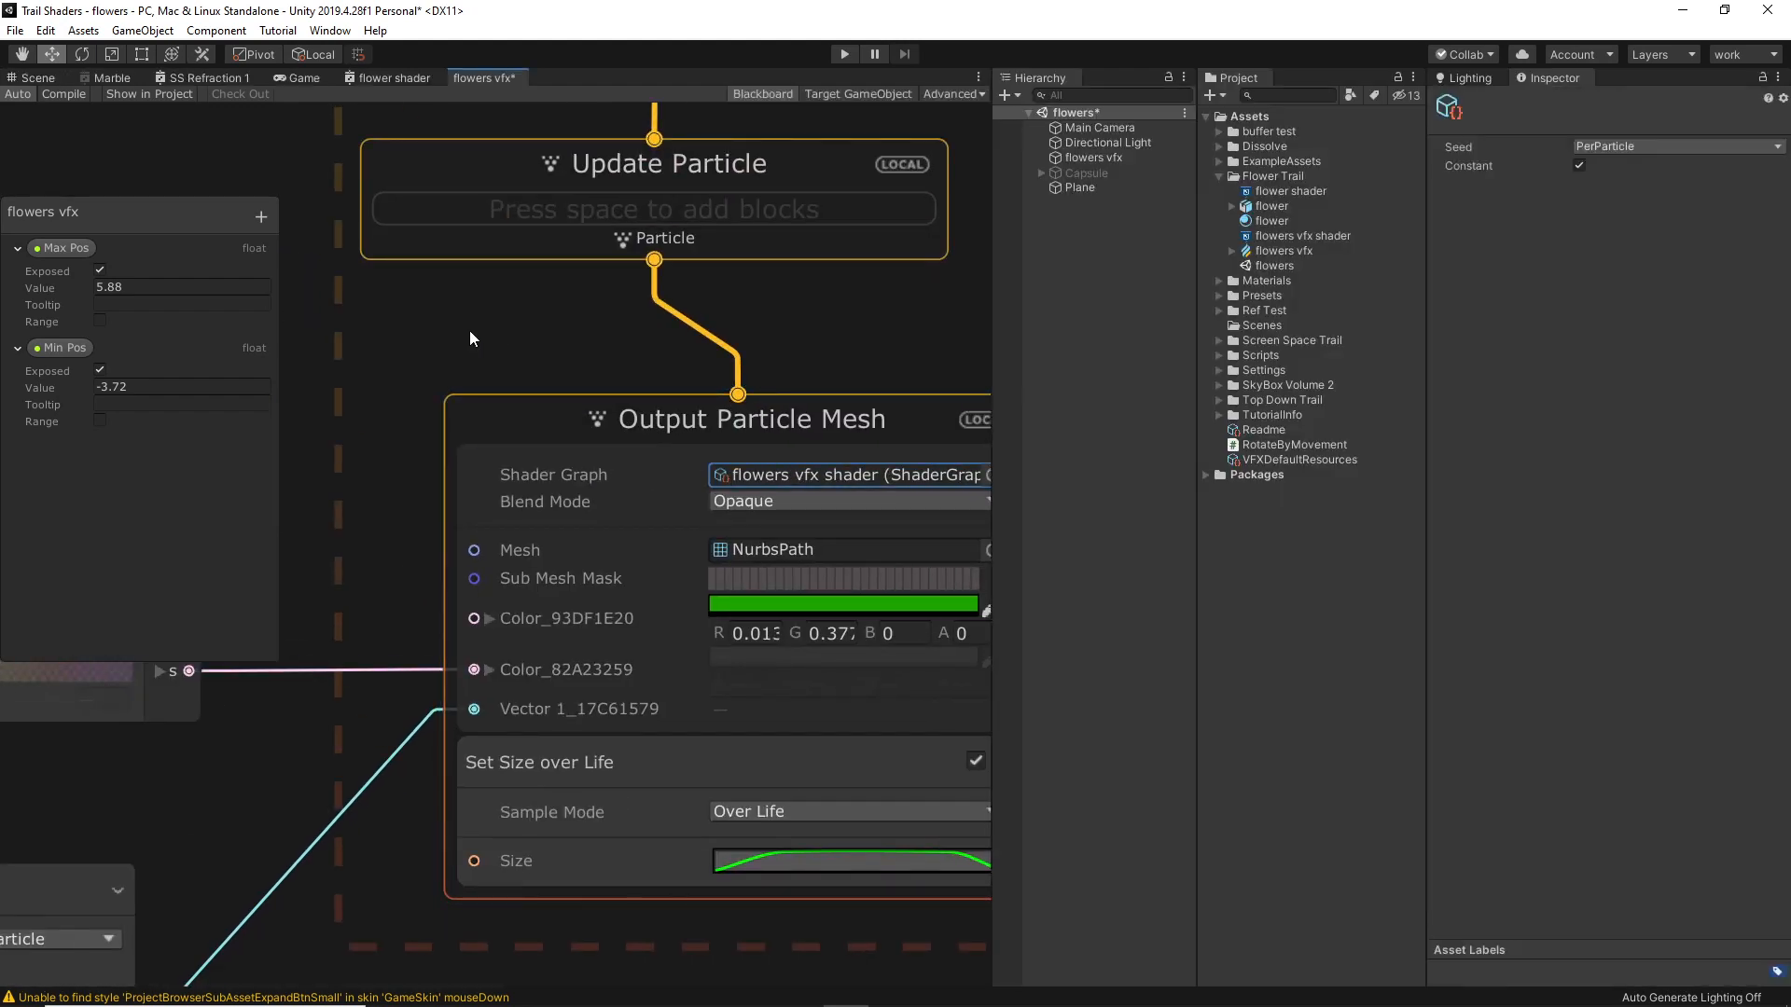
Look up the VFX Shader Graph entry among the shader assets that can be created in the Flower Trail folder.
{"action": "left_click", "coordinate": [1300, 235]}
{"action": "right_click", "coordinate": [1300, 235]}
{"action": "mouse_move", "coordinate": [1334, 247]}
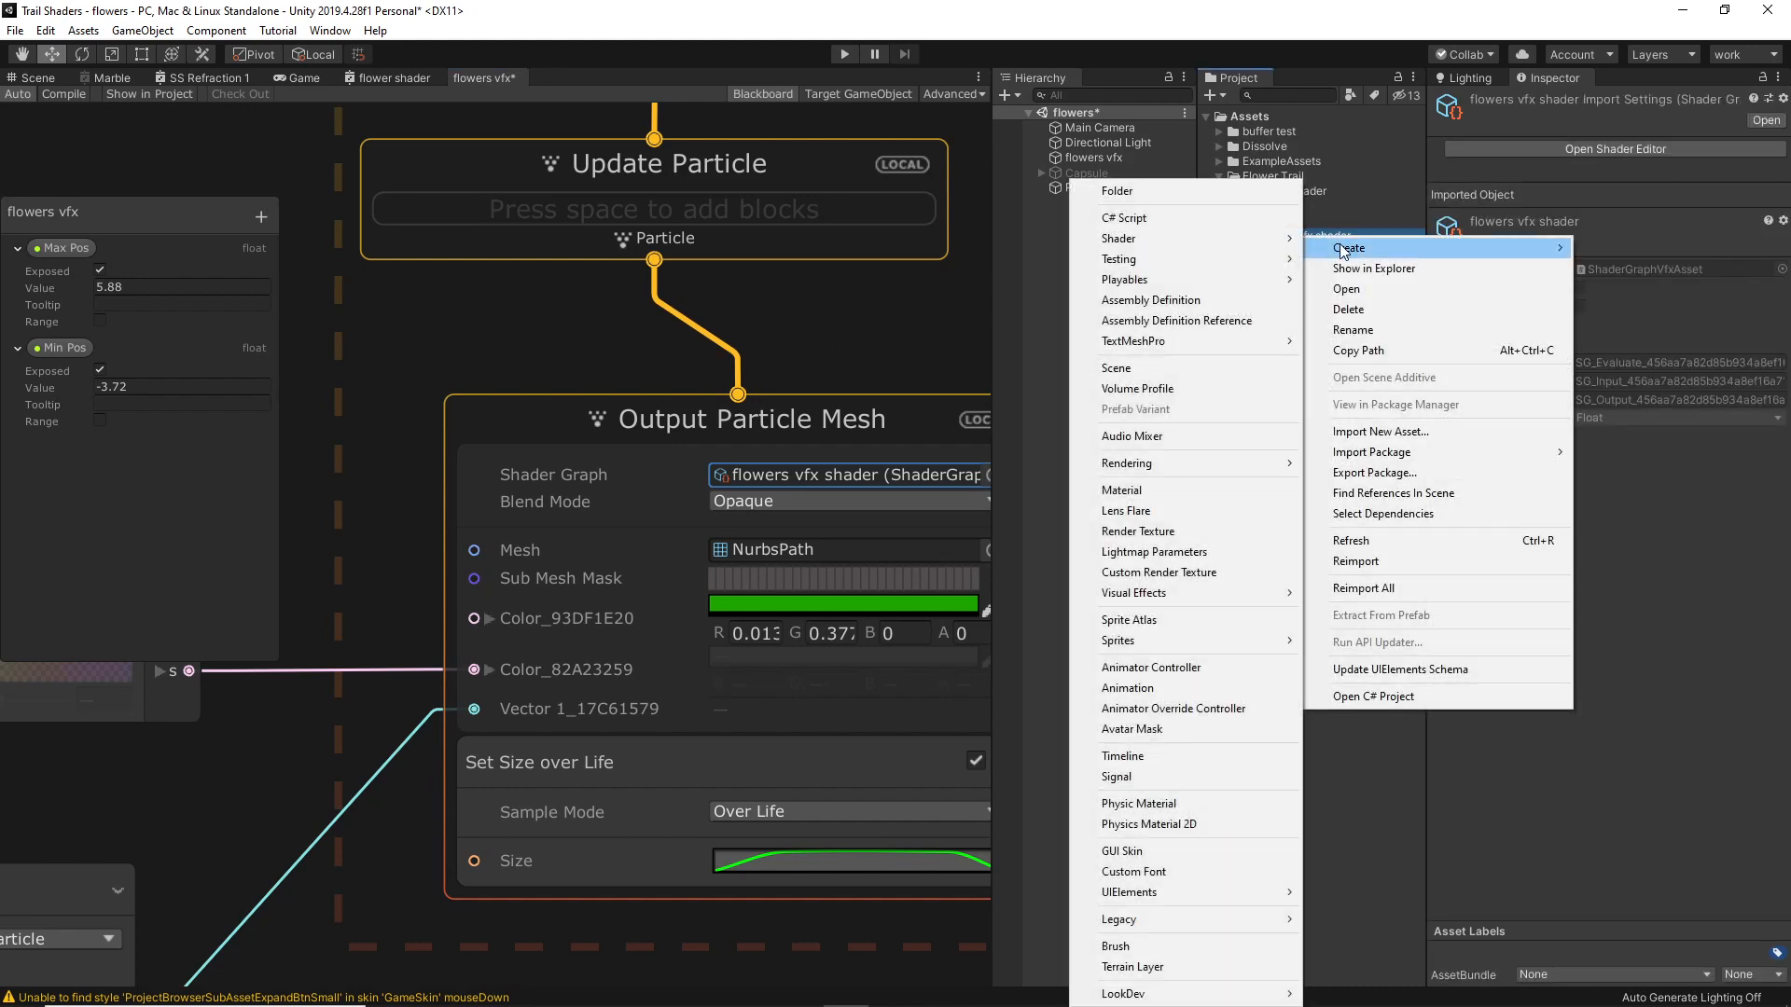
{"action": "mouse_move", "coordinate": [1201, 244]}
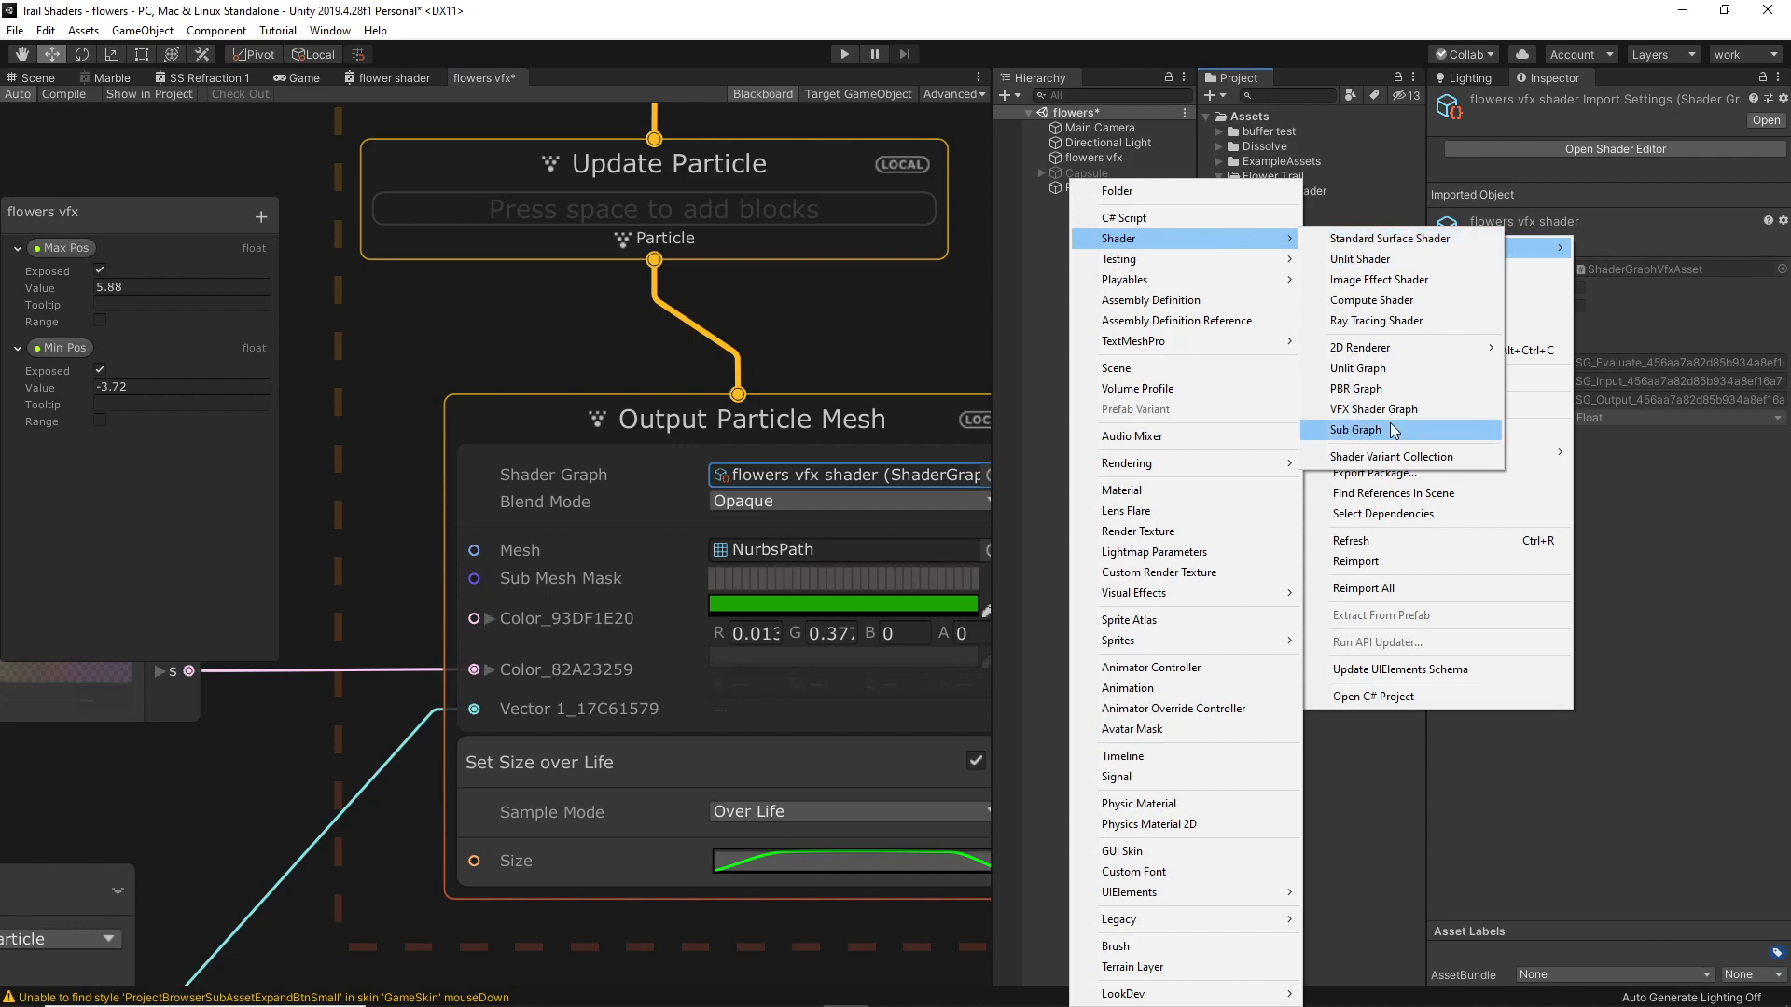
{"action": "left_click", "coordinate": [1369, 852]}
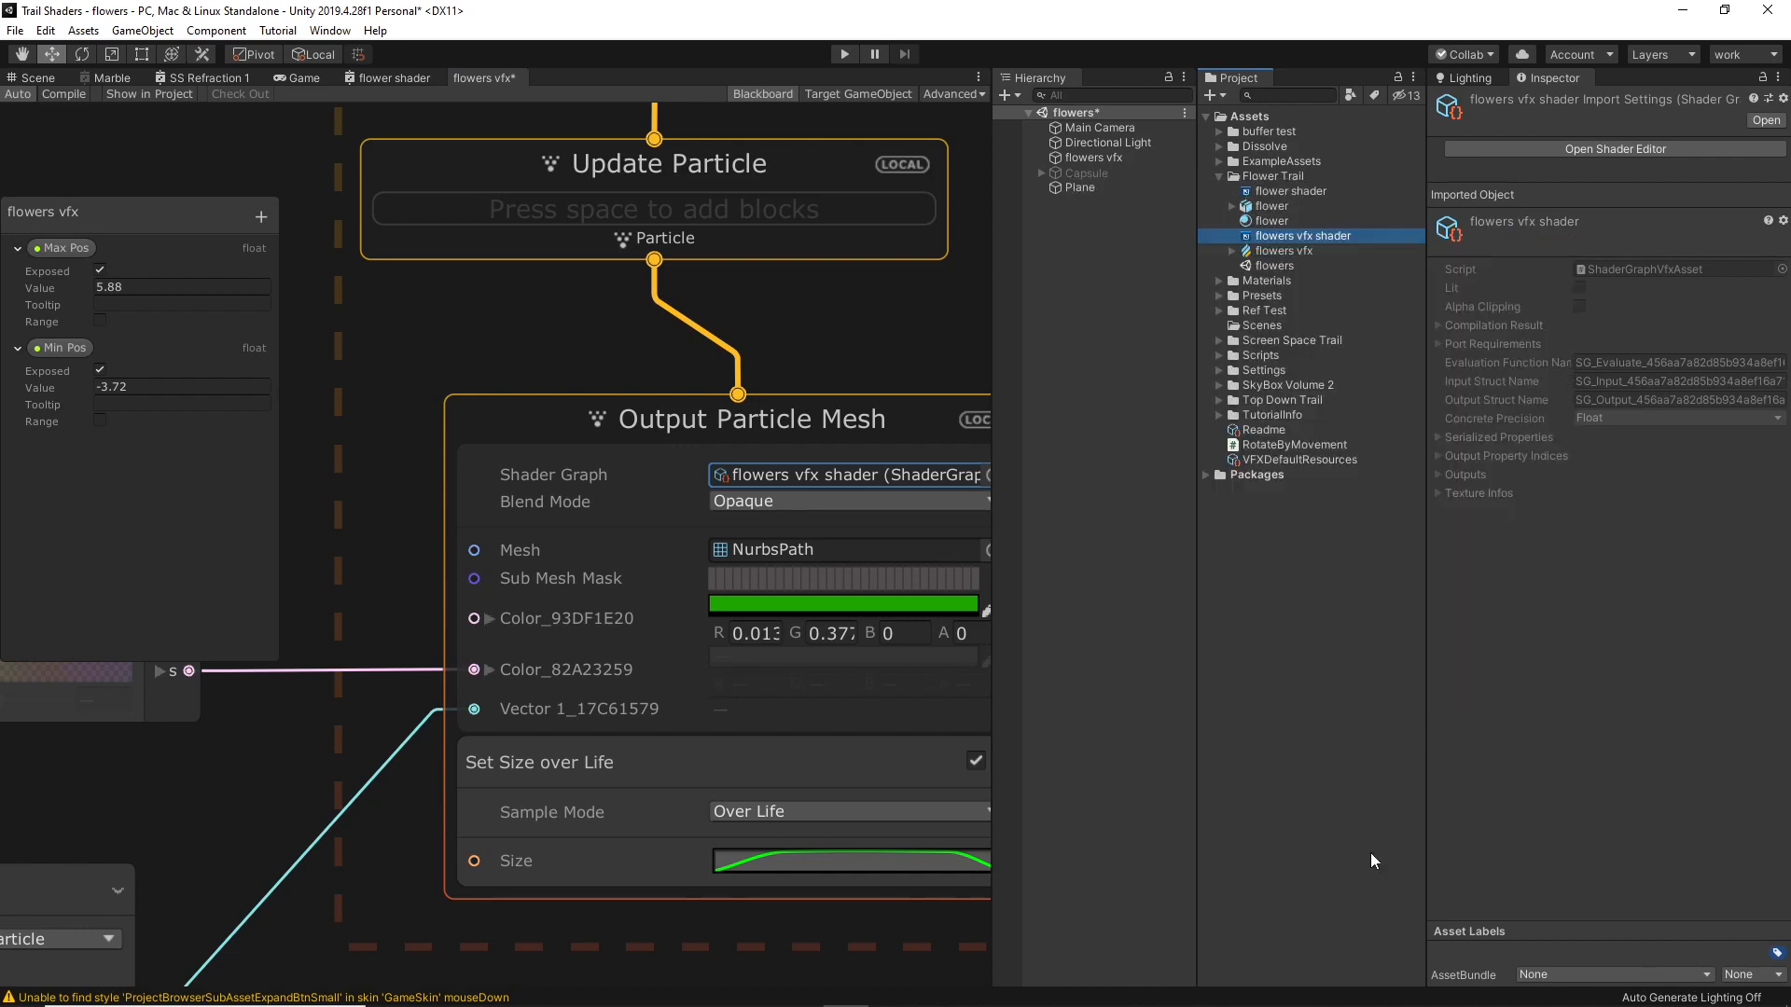
Open the flowers vfx shader graph and move the Flower Color property node next to the Hue node.
{"action": "double_click", "coordinate": [1286, 231]}
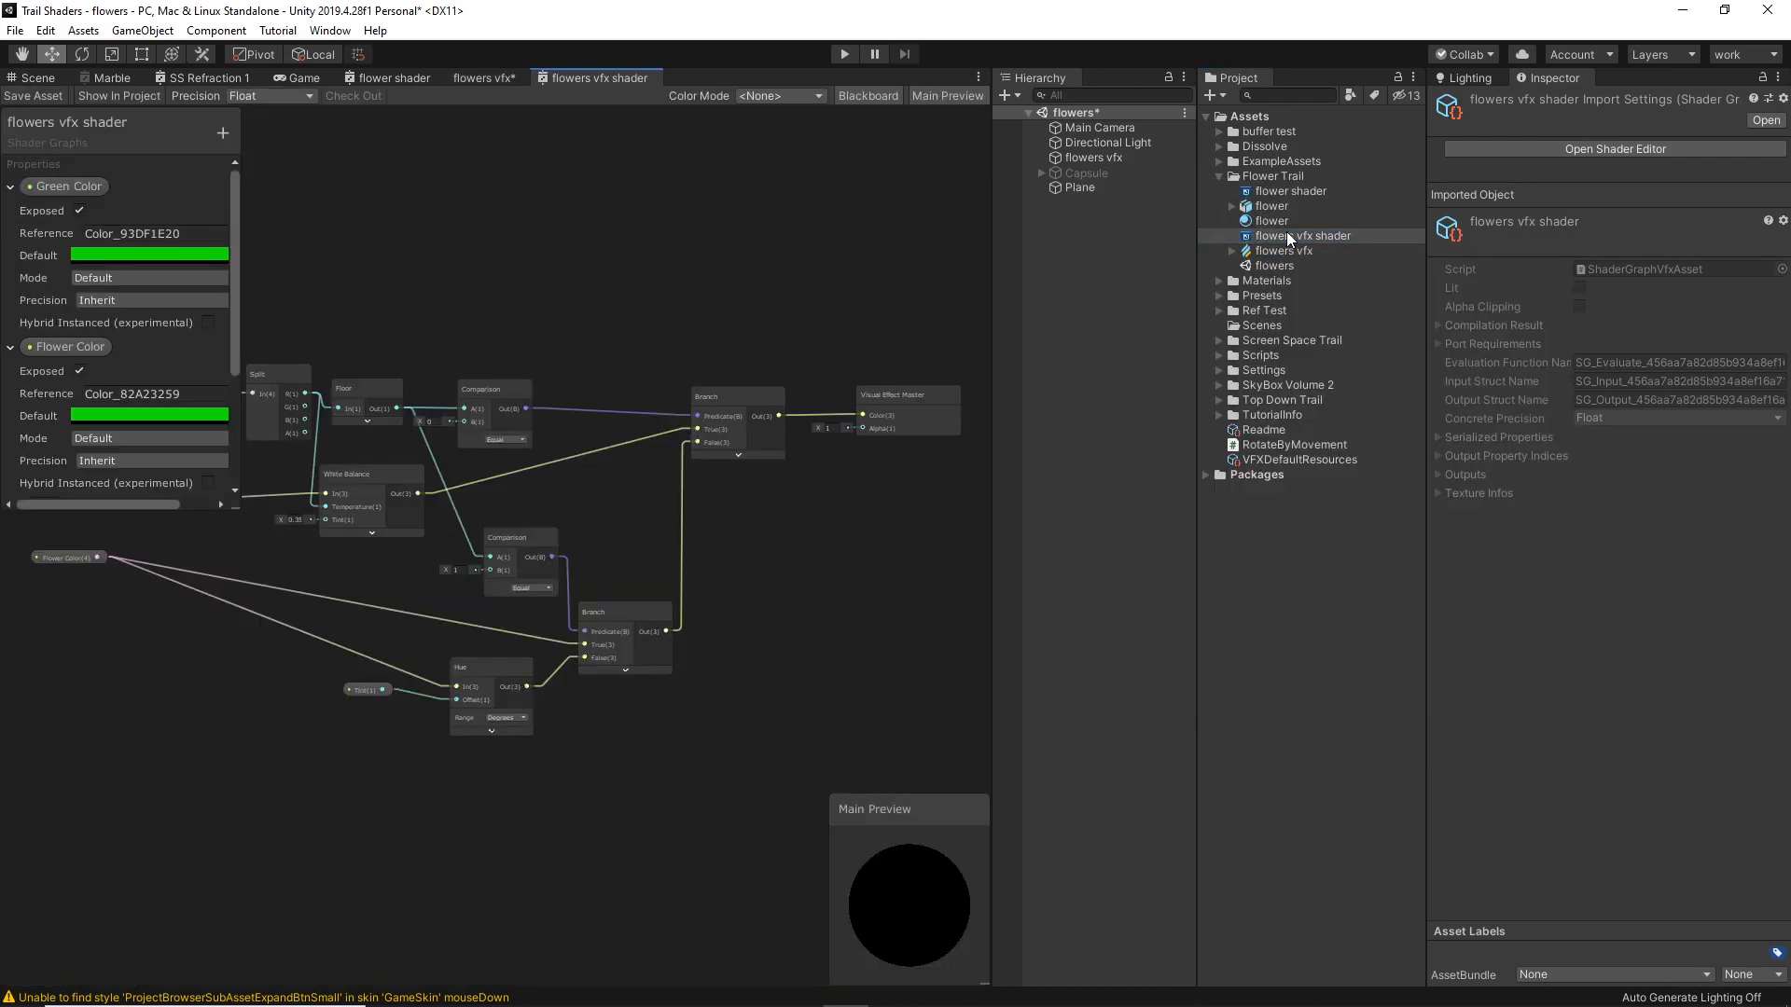
{"action": "middle_click_drag", "start_coordinate": [581, 341], "coordinate": [750, 244]}
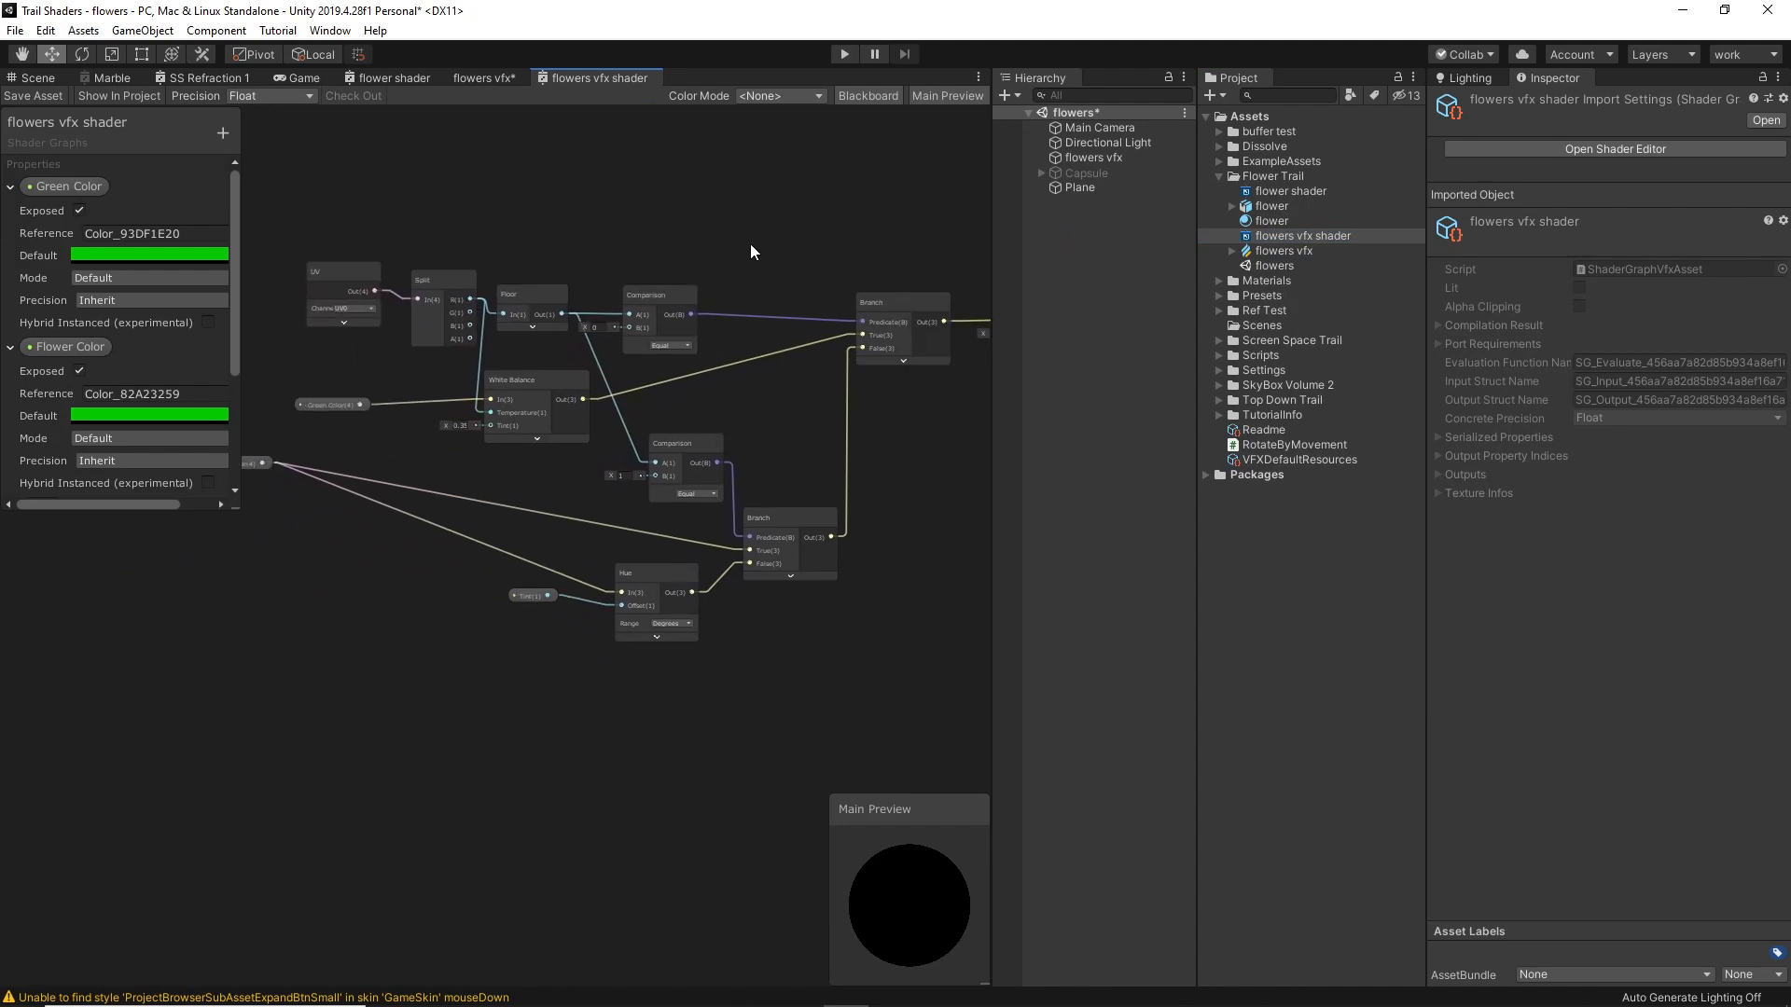
{"action": "left_click_drag", "start_coordinate": [265, 461], "coordinate": [539, 544]}
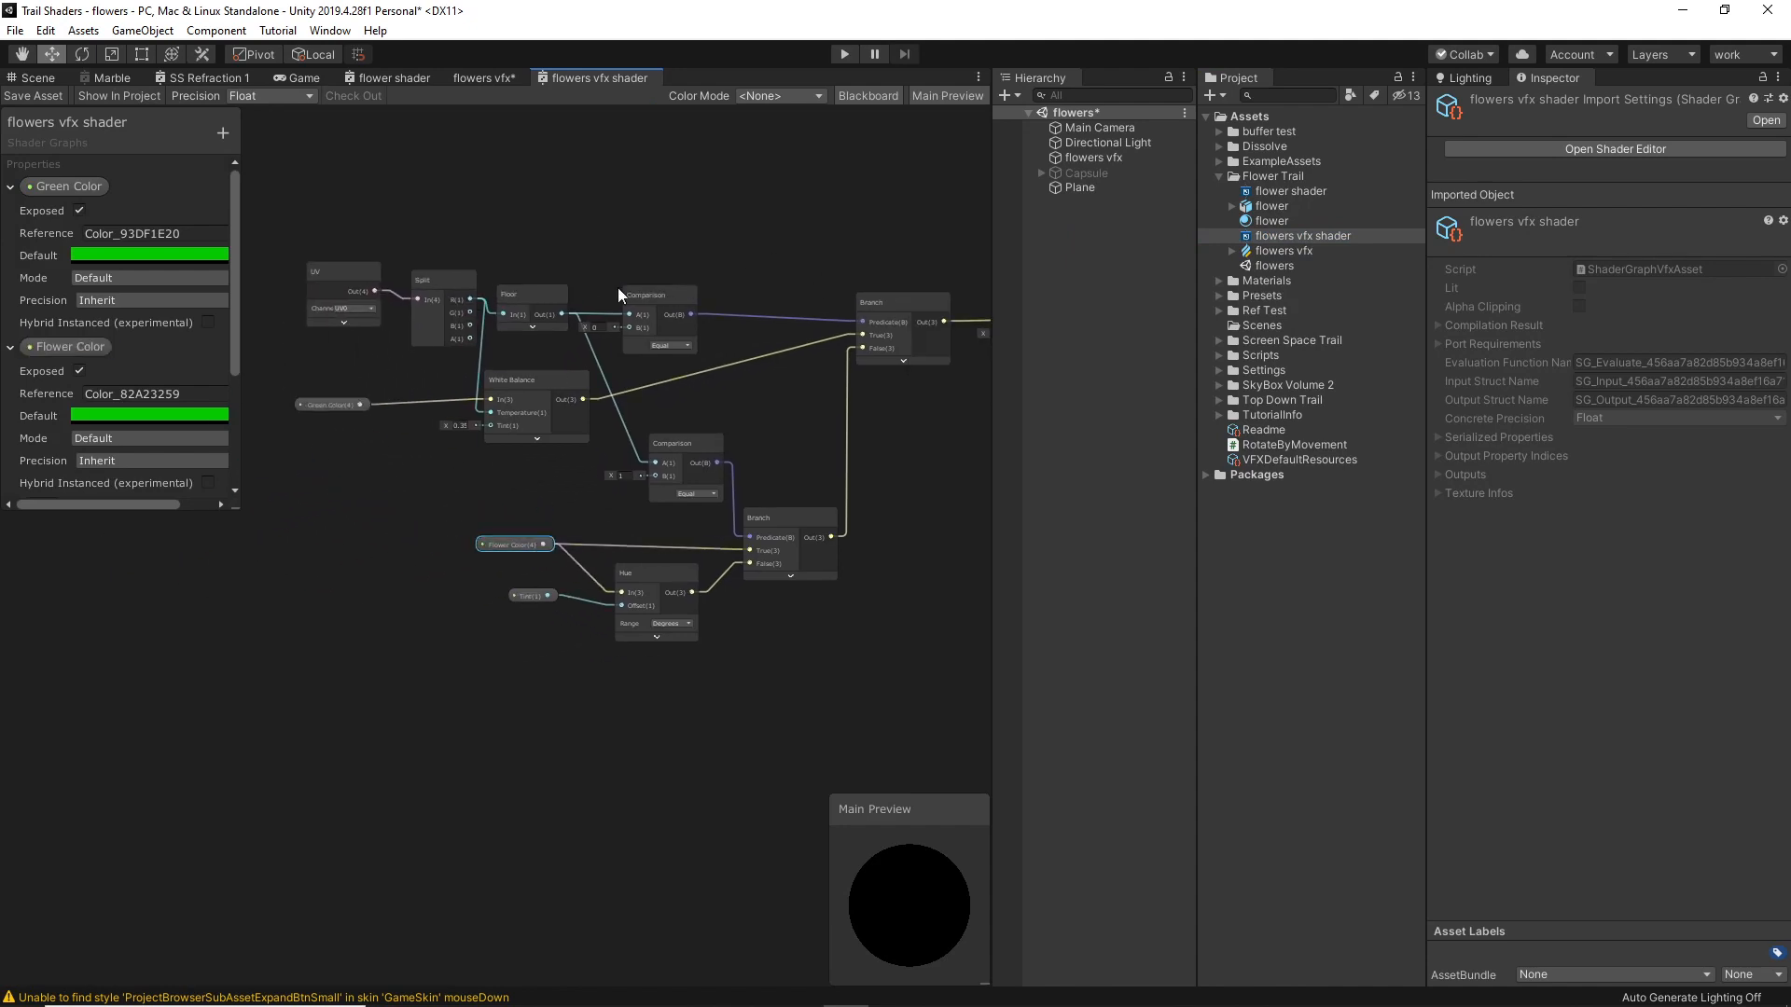
{"action": "left_click_drag", "start_coordinate": [271, 230], "coordinate": [919, 691]}
{"action": "left_click", "coordinate": [797, 250]}
Inspect the Visual Effect Master node's Precision, Alpha Mask and Lit settings.
{"action": "middle_click_drag", "start_coordinate": [804, 268], "coordinate": [528, 346]}
{"action": "scroll", "coordinate": [684, 363], "scroll_direction": "up", "scroll_amount": 4}
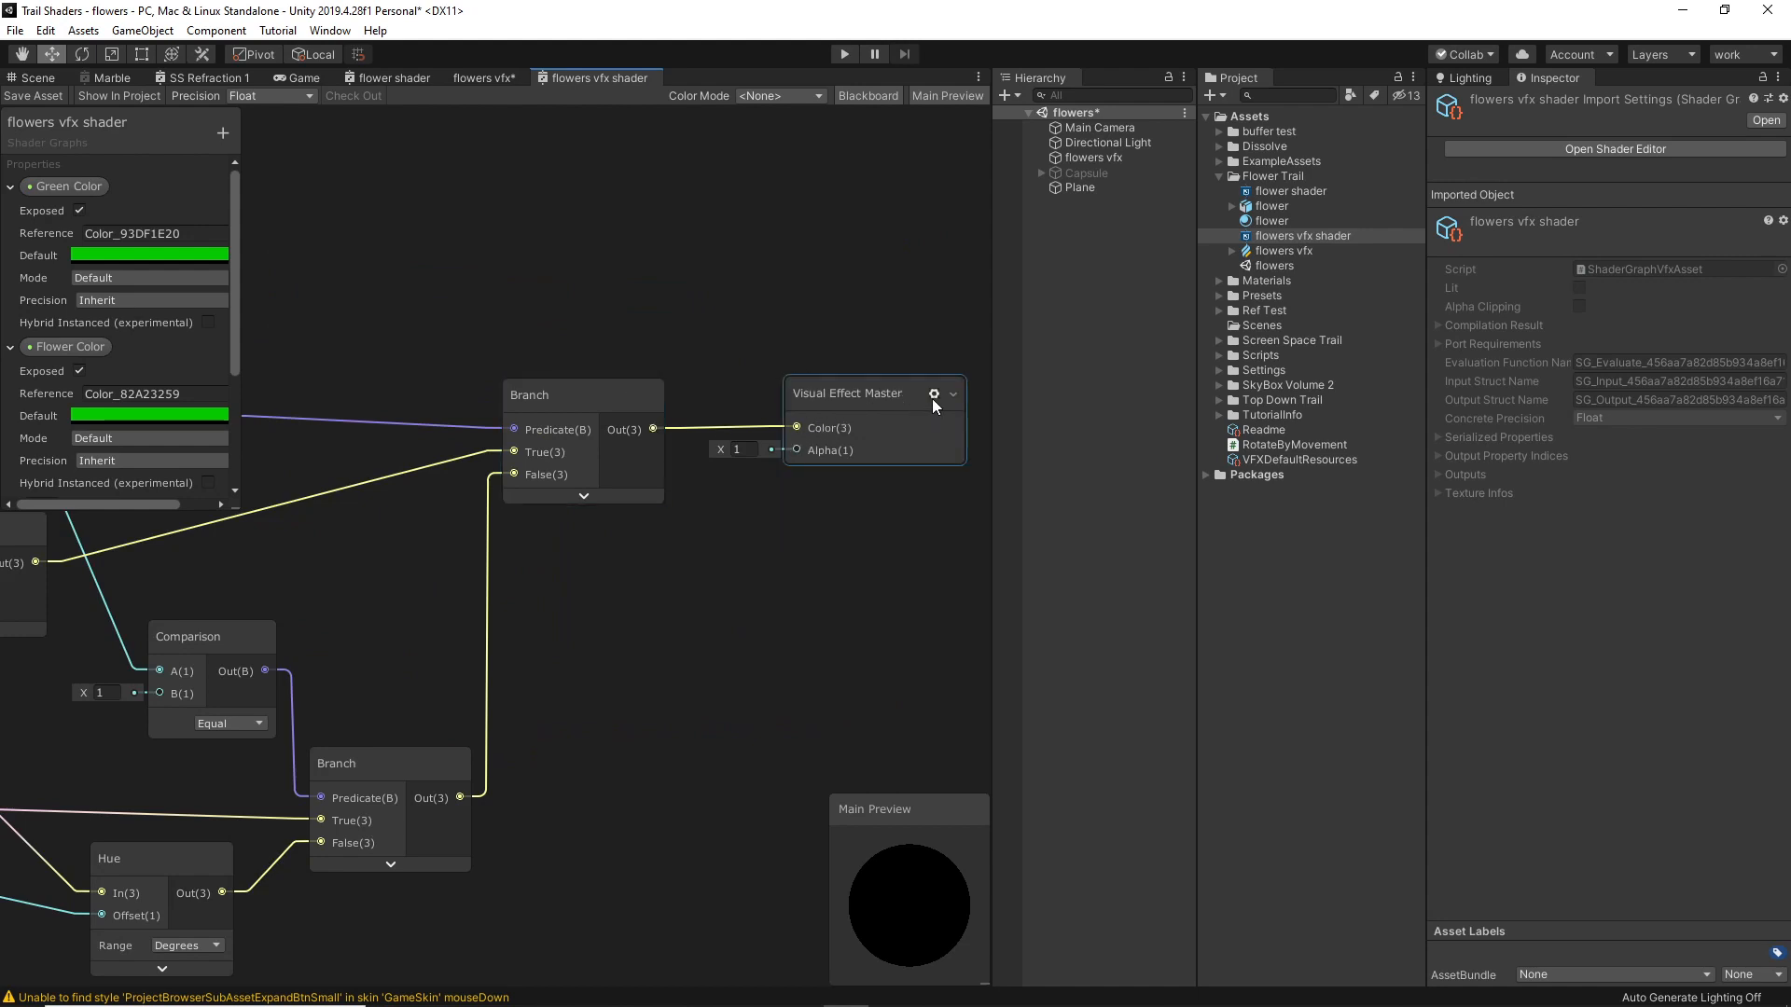
{"action": "left_click", "coordinate": [933, 396]}
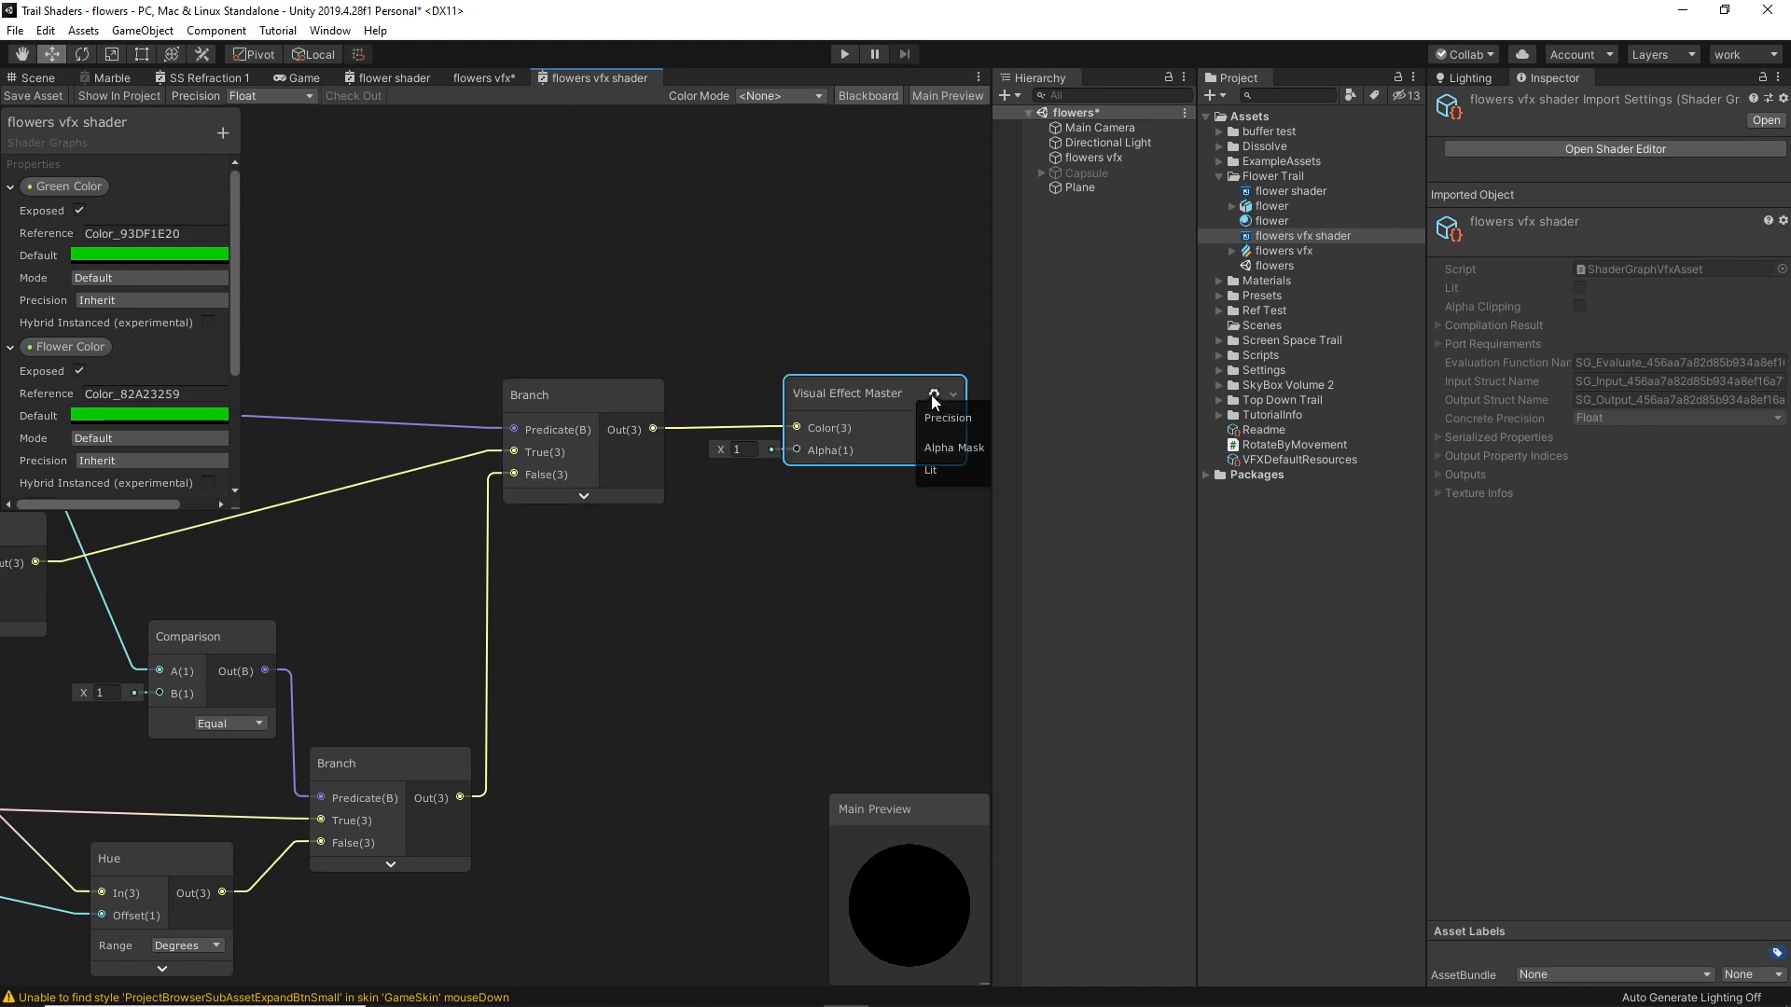
{"action": "middle_click_drag", "start_coordinate": [852, 326], "coordinate": [637, 342]}
{"action": "middle_click_drag", "start_coordinate": [844, 379], "coordinate": [686, 371]}
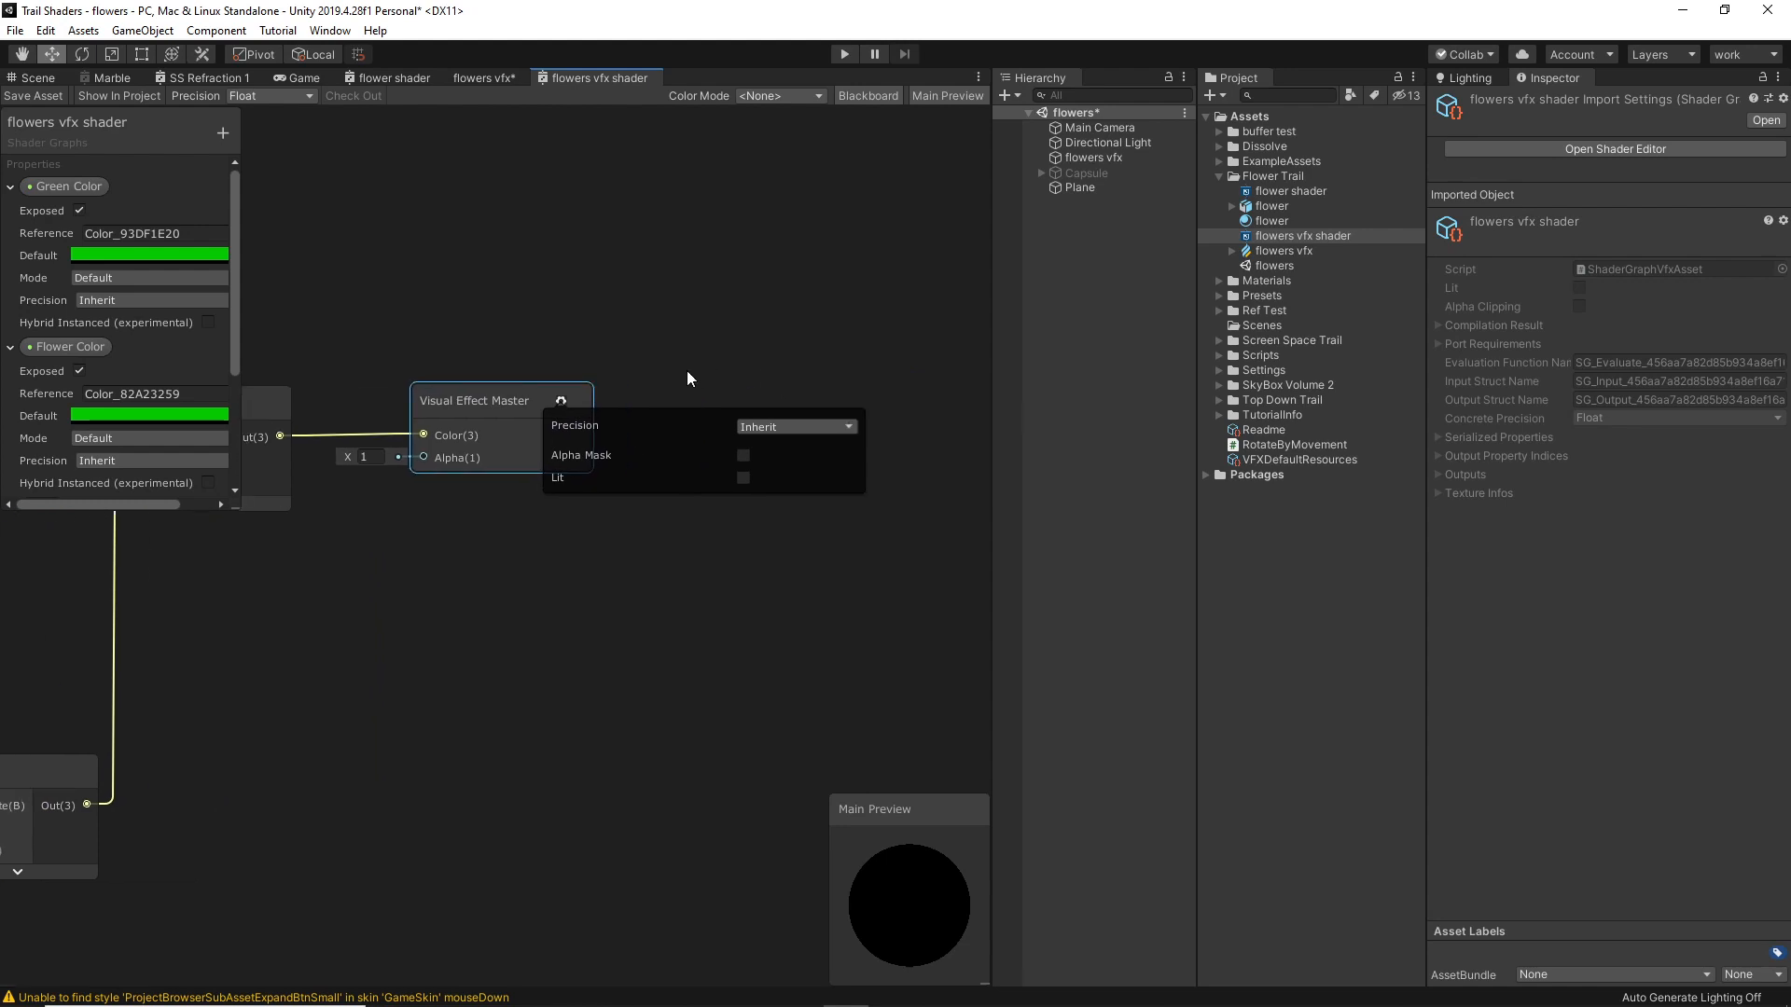
{"action": "left_click", "coordinate": [563, 402]}
{"action": "middle_click_drag", "start_coordinate": [428, 345], "coordinate": [789, 342]}
Return to the flowers vfx graph and review the Blend Mode options of Output Particle Mesh, leaving Opaque selected.
{"action": "double_click", "coordinate": [1319, 250]}
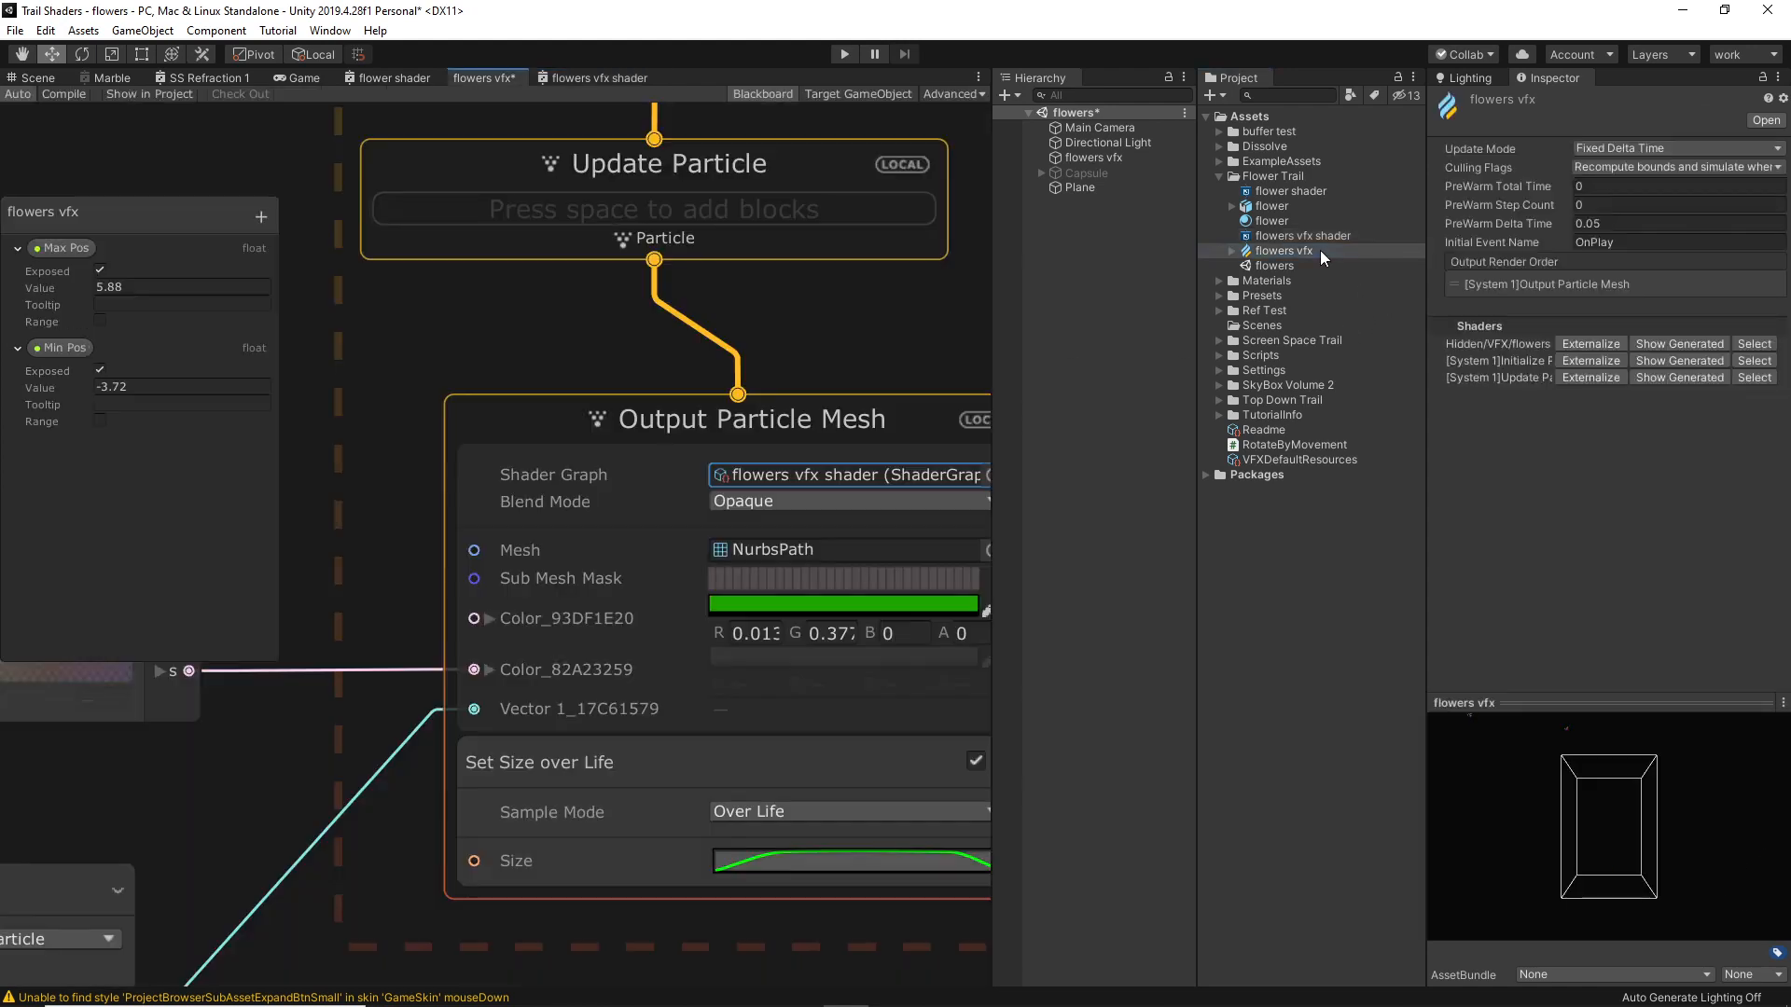
{"action": "left_click", "coordinate": [769, 500]}
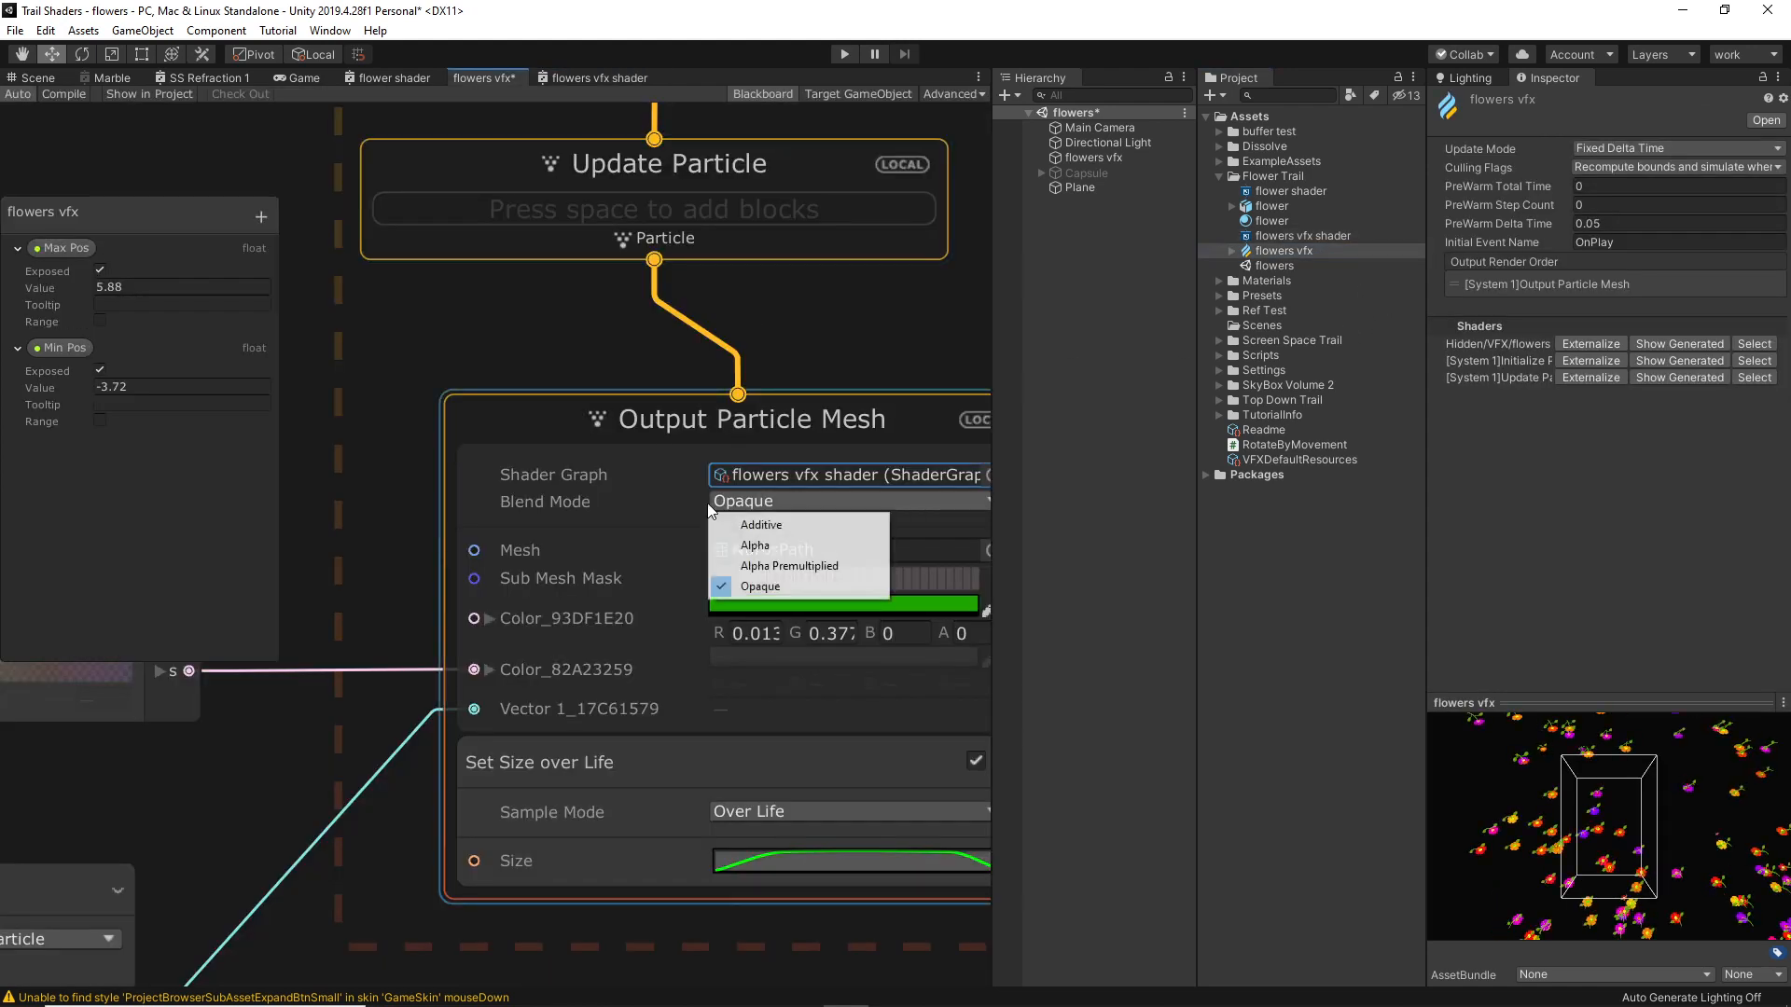
{"action": "left_click", "coordinate": [530, 353]}
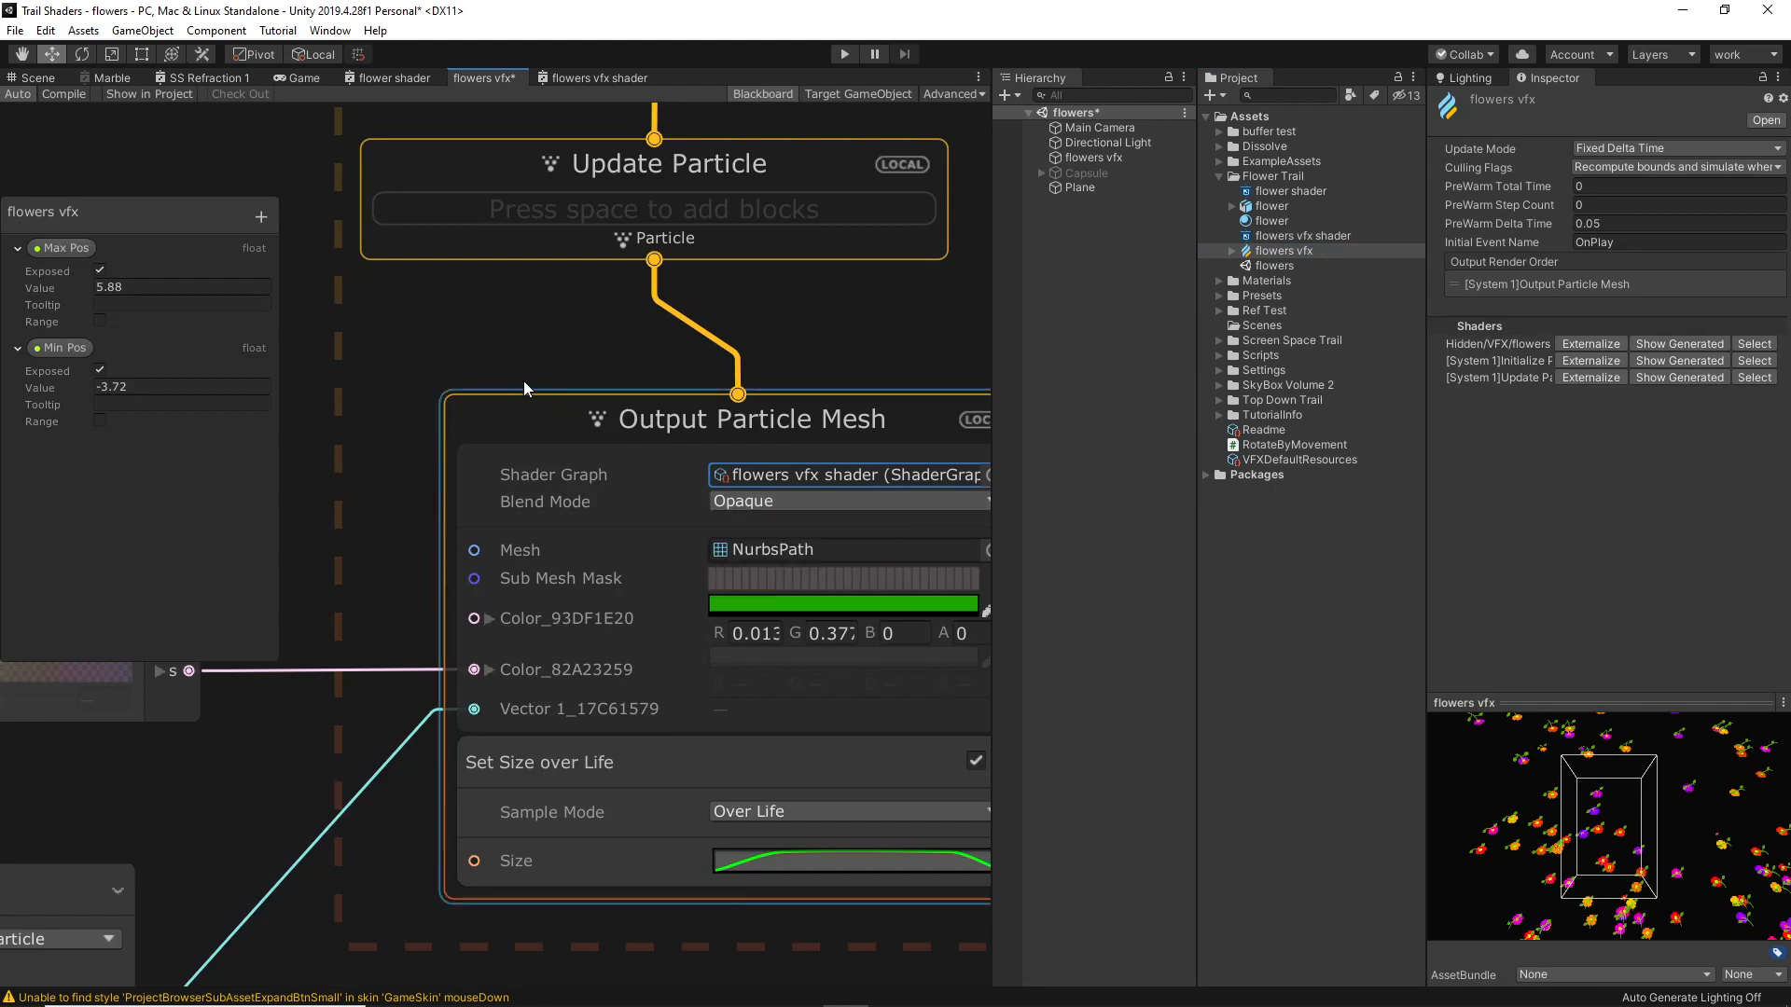
{"action": "scroll", "coordinate": [522, 328], "scroll_direction": "down", "scroll_amount": 2}
{"action": "middle_click_drag", "start_coordinate": [522, 329], "coordinate": [643, 332]}
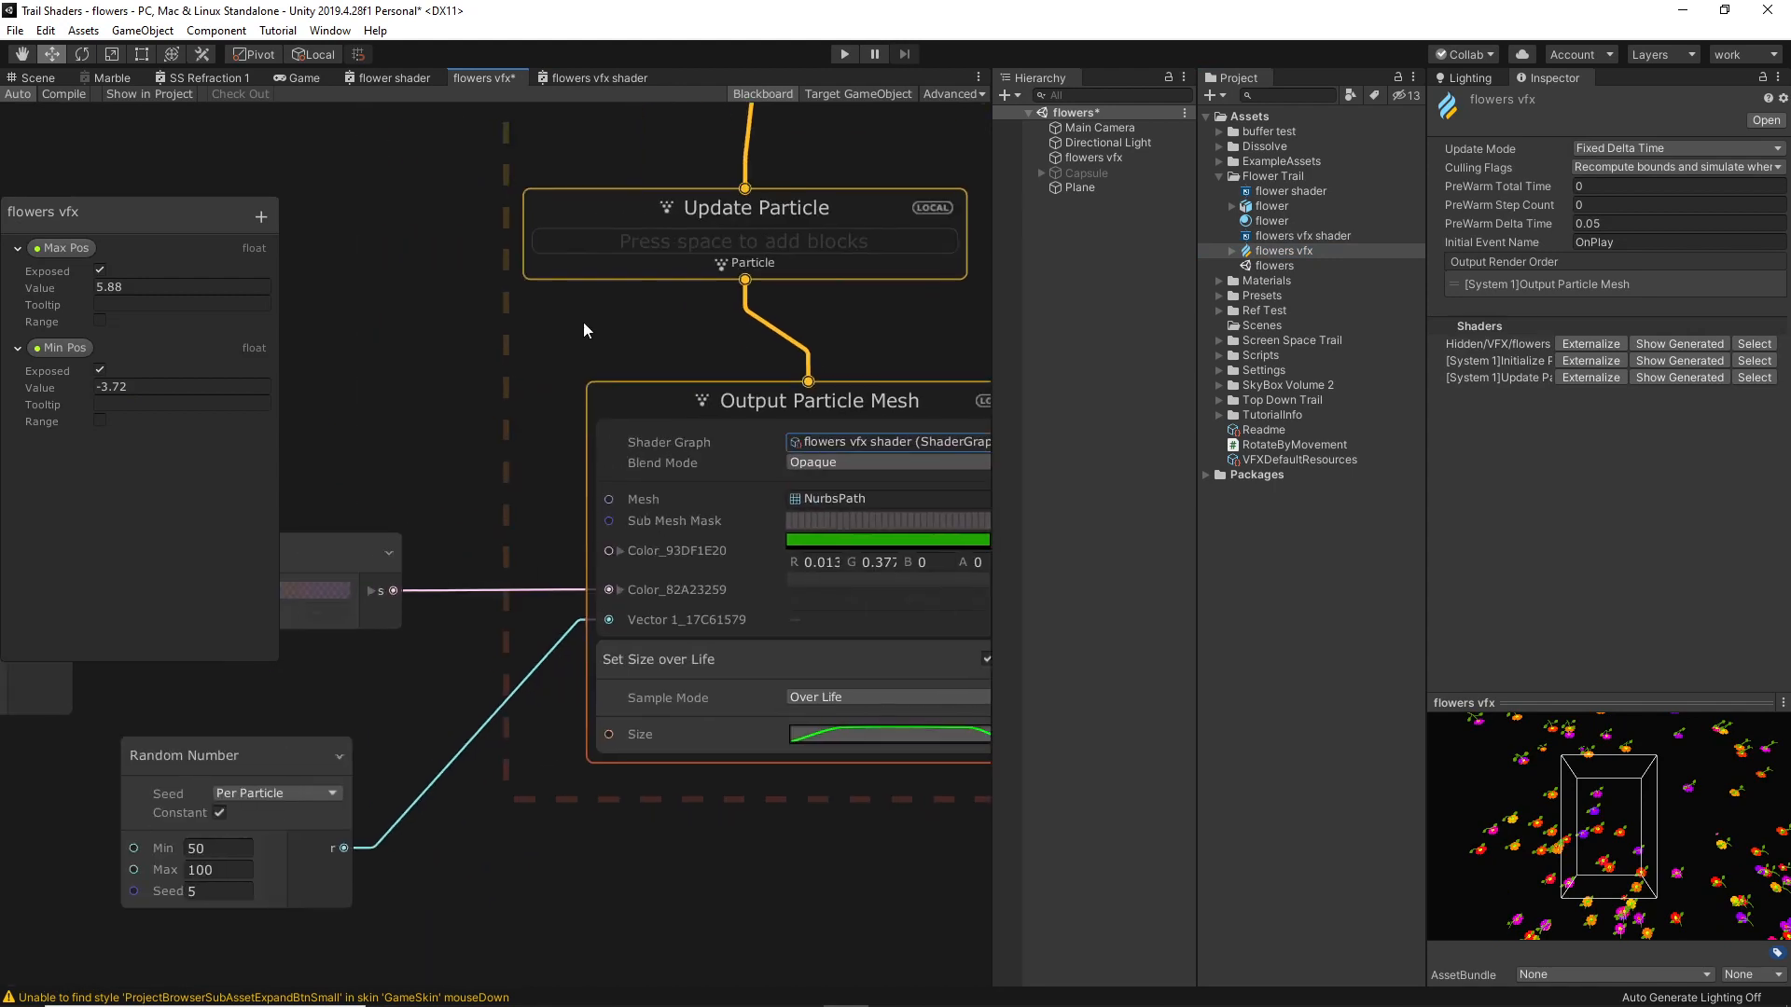
Show the flowers in the Scene view, save the modified flowers vfx shader graph, and maximize the view.
{"action": "left_click", "coordinate": [36, 79]}
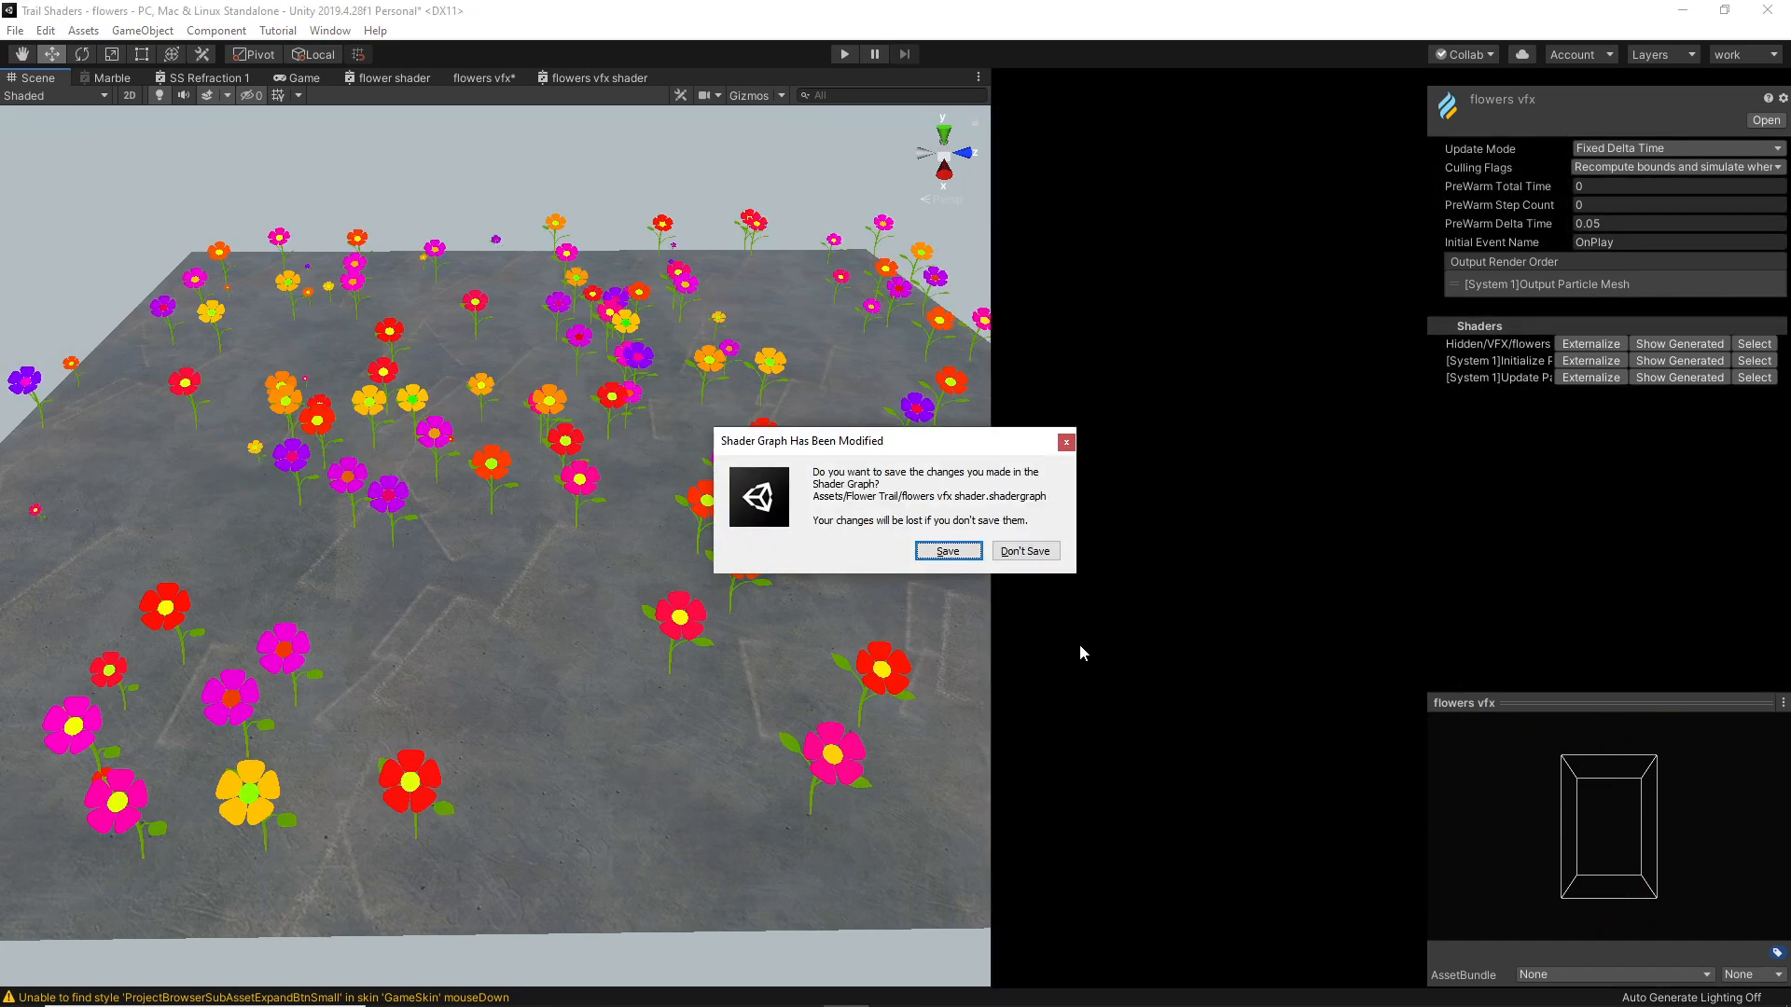
{"action": "left_click", "coordinate": [948, 552]}
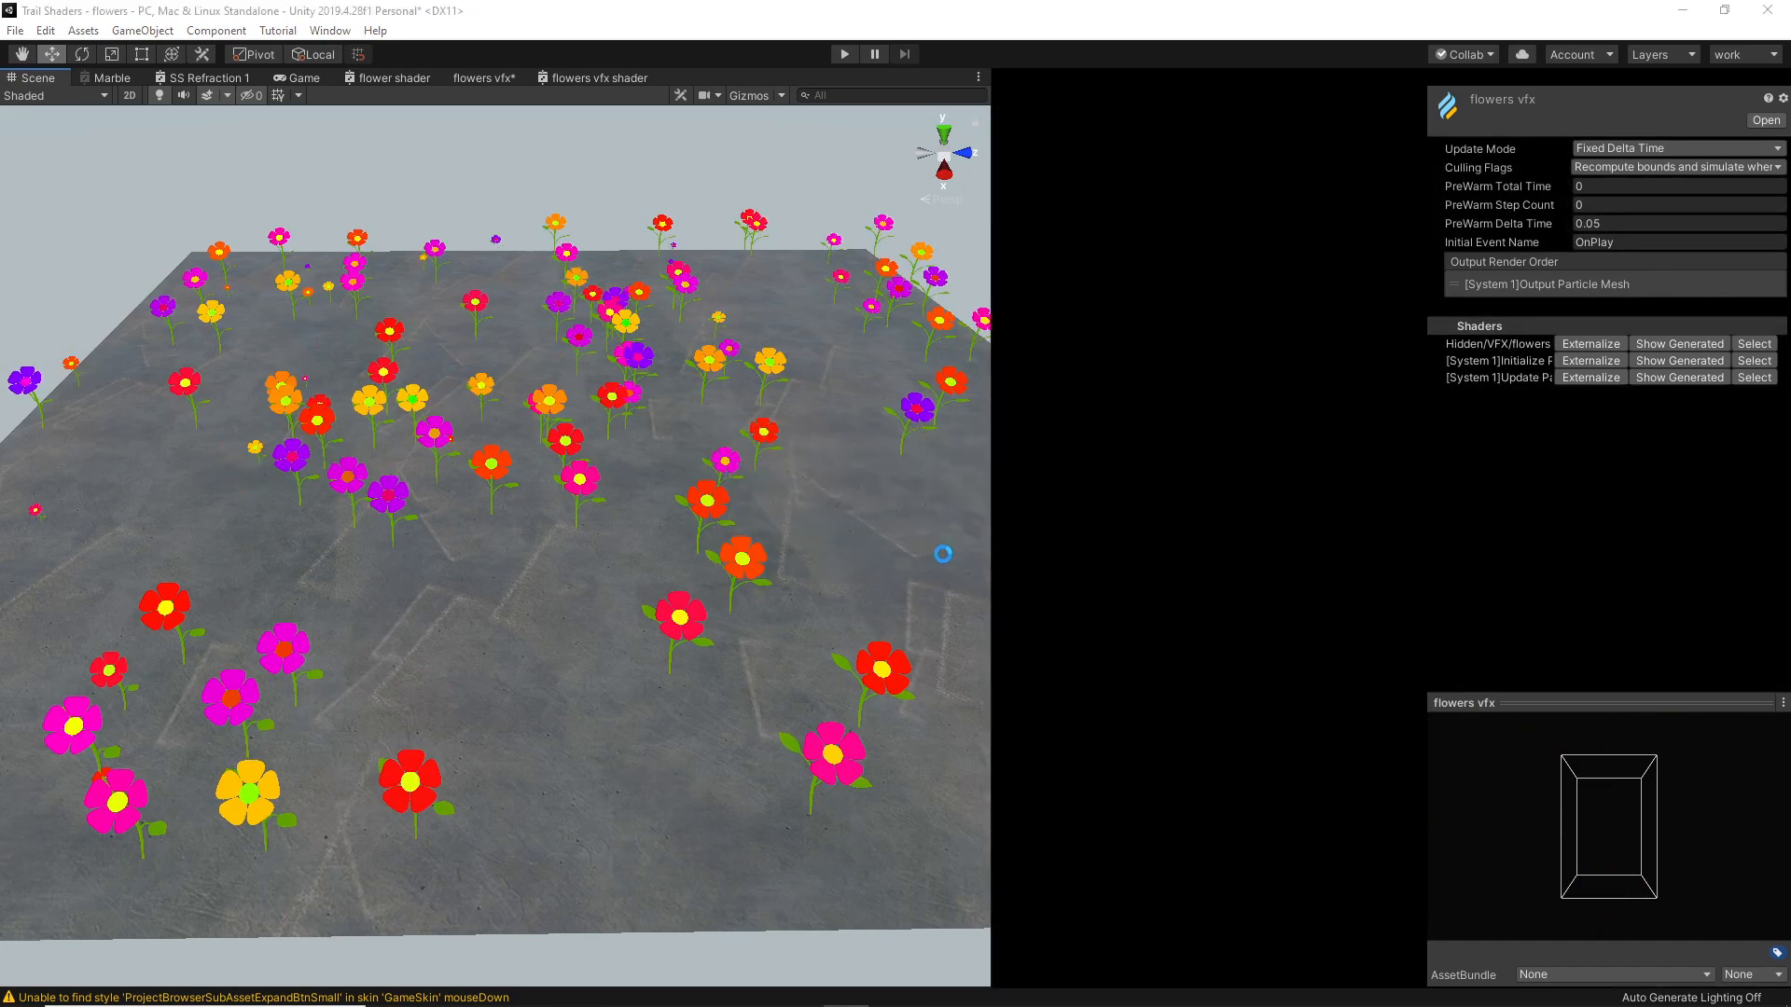
{"action": "key", "text": "shift+space"}
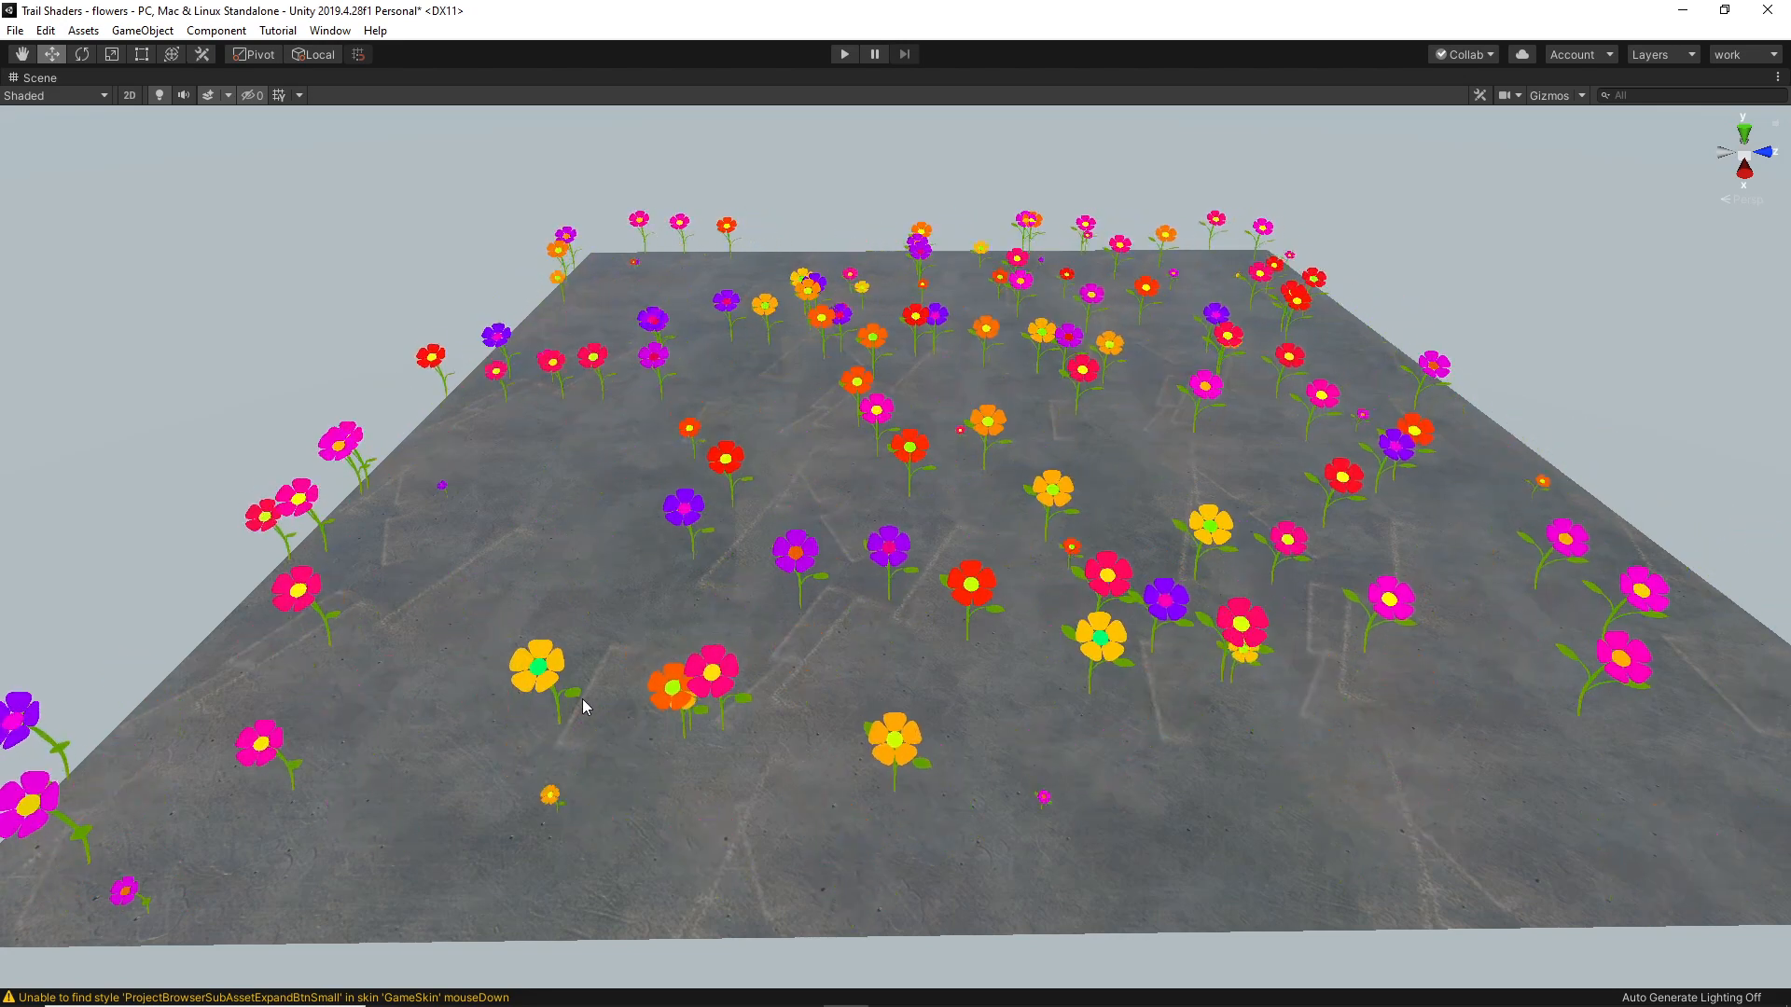
{"action": "key", "text": "alt+Tab"}
{"action": "key", "text": "alt+Tab"}
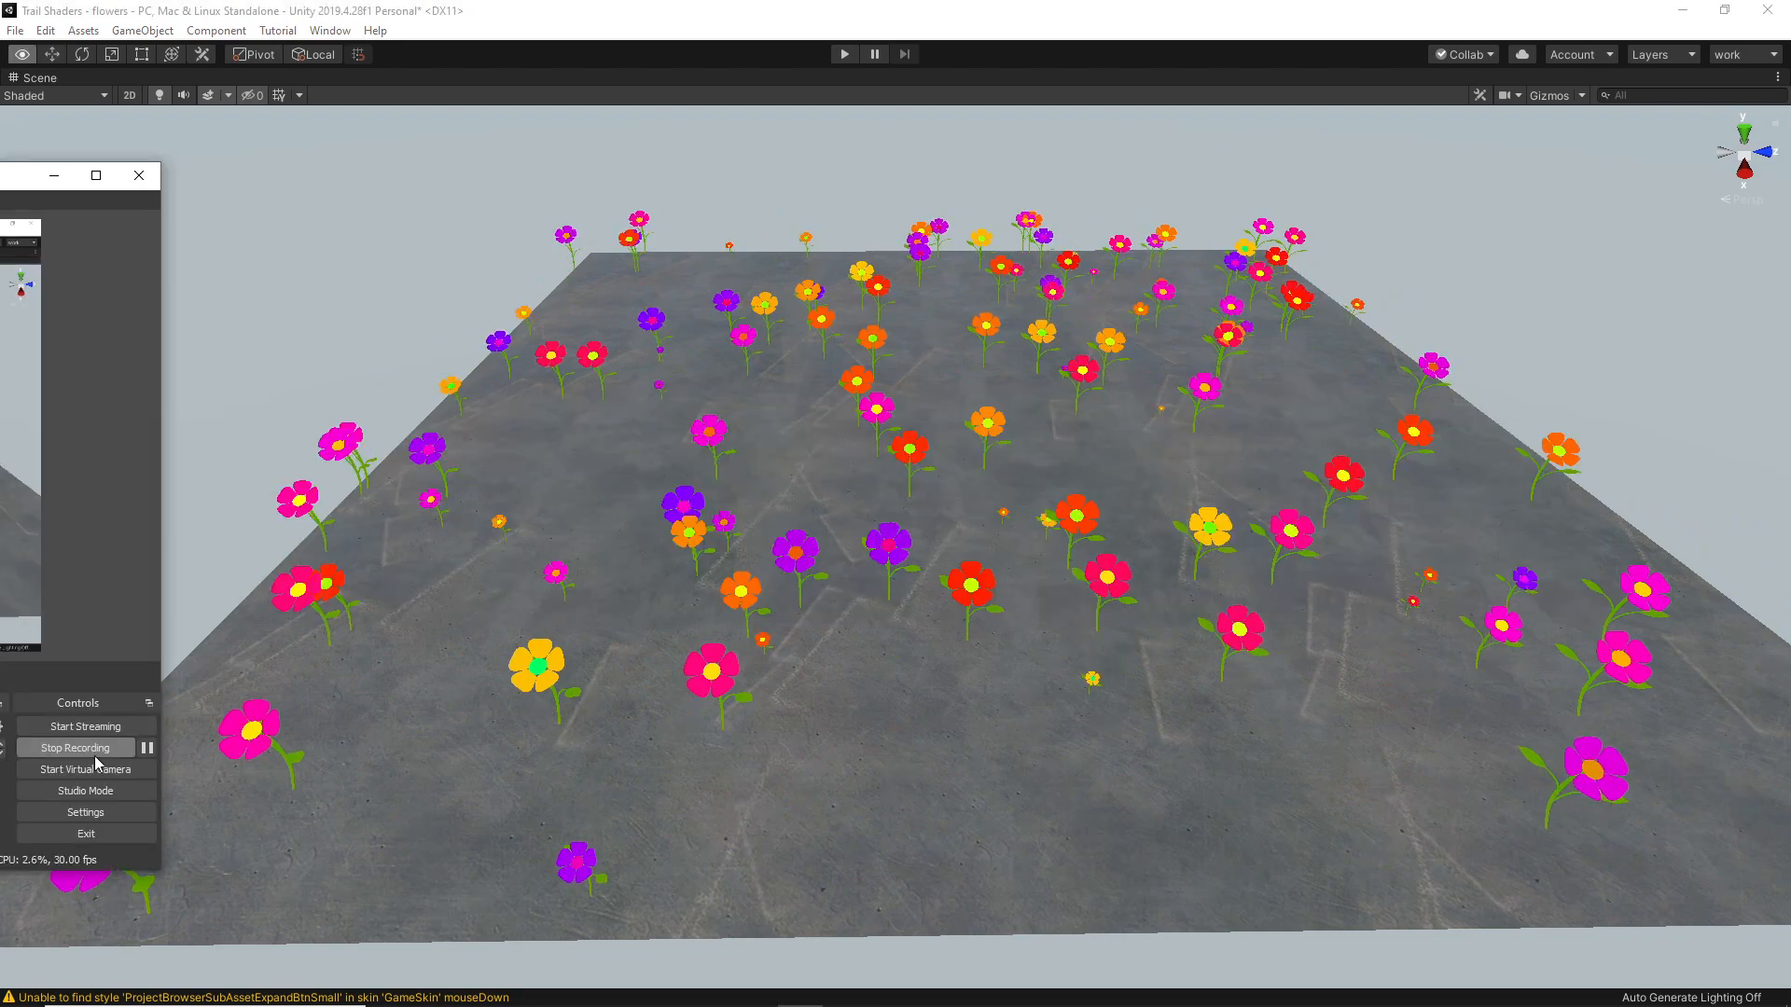